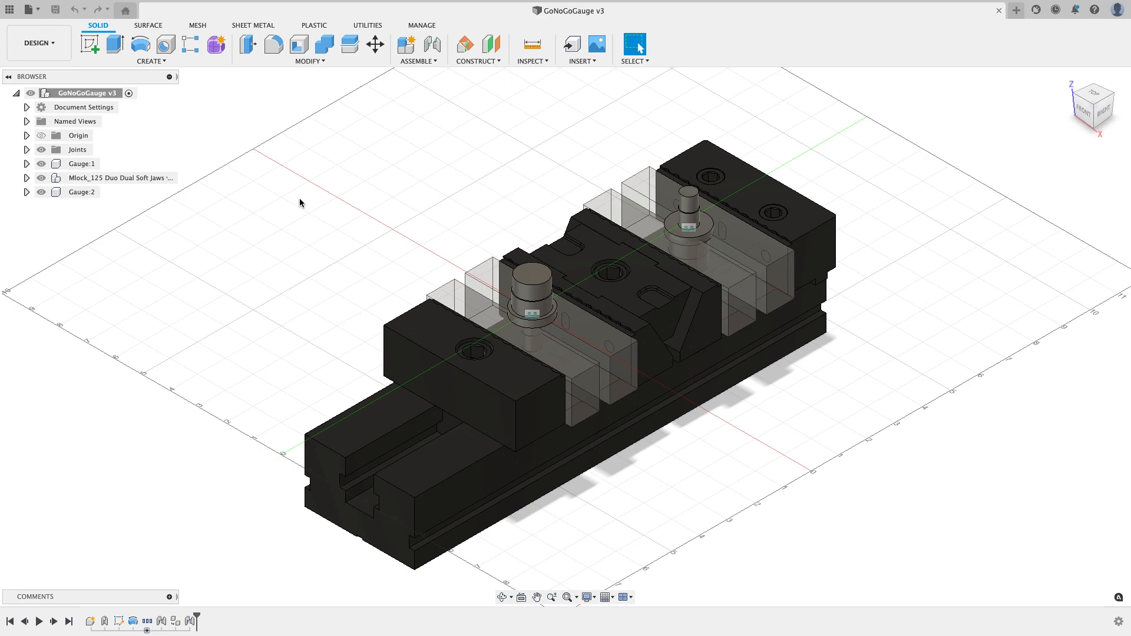
Step: Switch to the browser to look over the Mechanical Advantage training courses, and return to the GoNoGoGauge design in Fusion 360
{"action": "key", "text": "ctrl+Up"}
{"action": "left_click", "coordinate": [641, 53]}
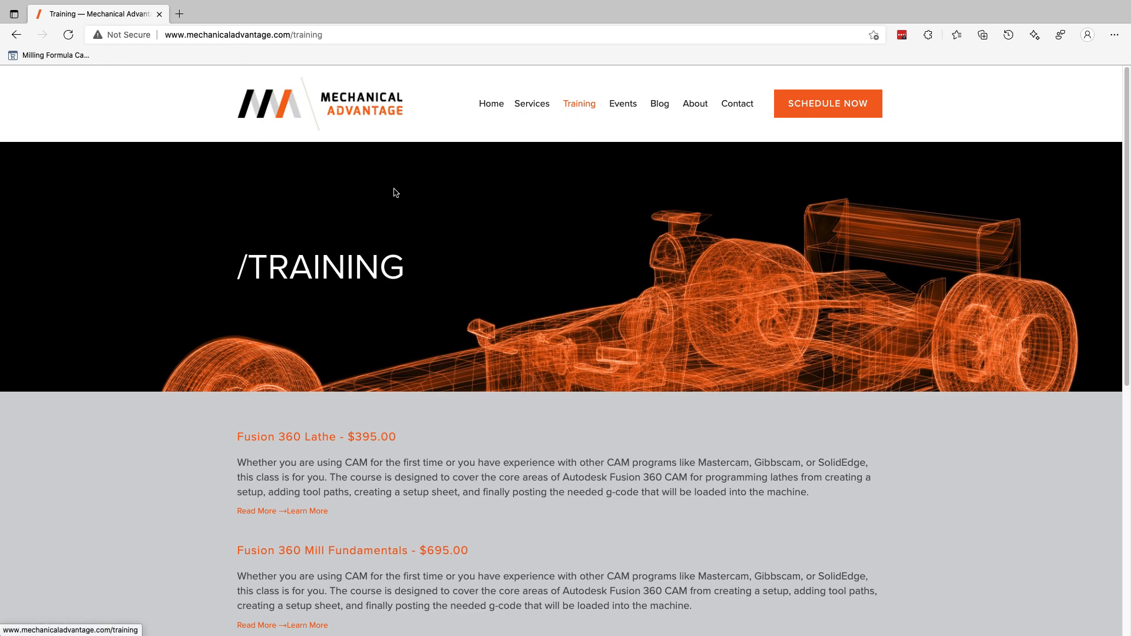
{"action": "scroll", "coordinate": [172, 304], "scroll_direction": "down", "scroll_amount": 1}
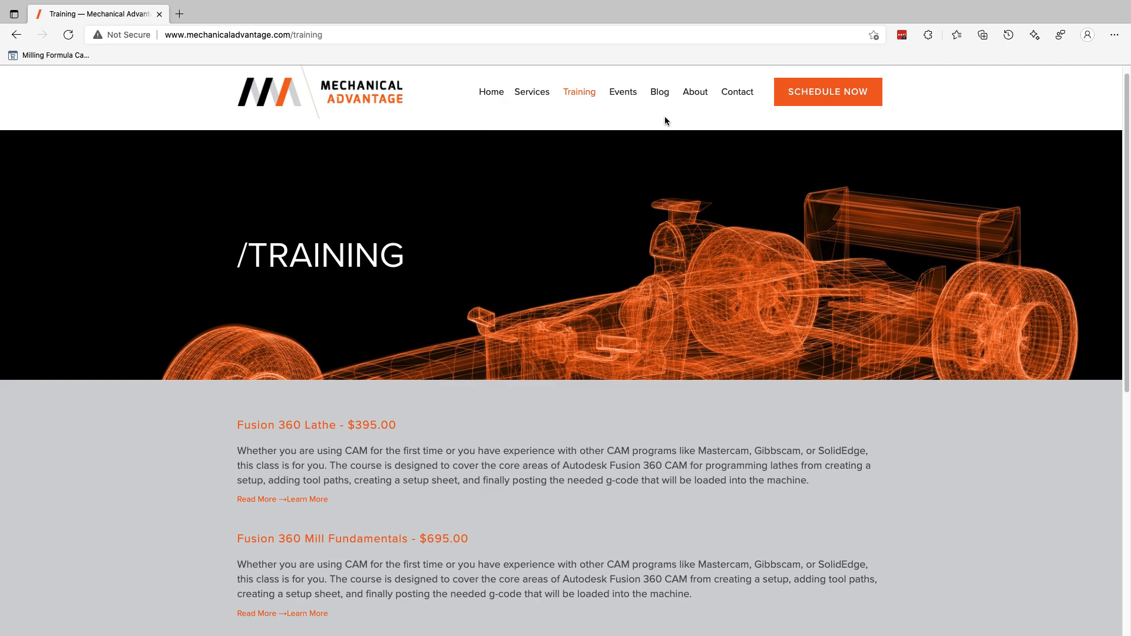
{"action": "key", "text": "ctrl+Up"}
{"action": "left_click", "coordinate": [611, 49]}
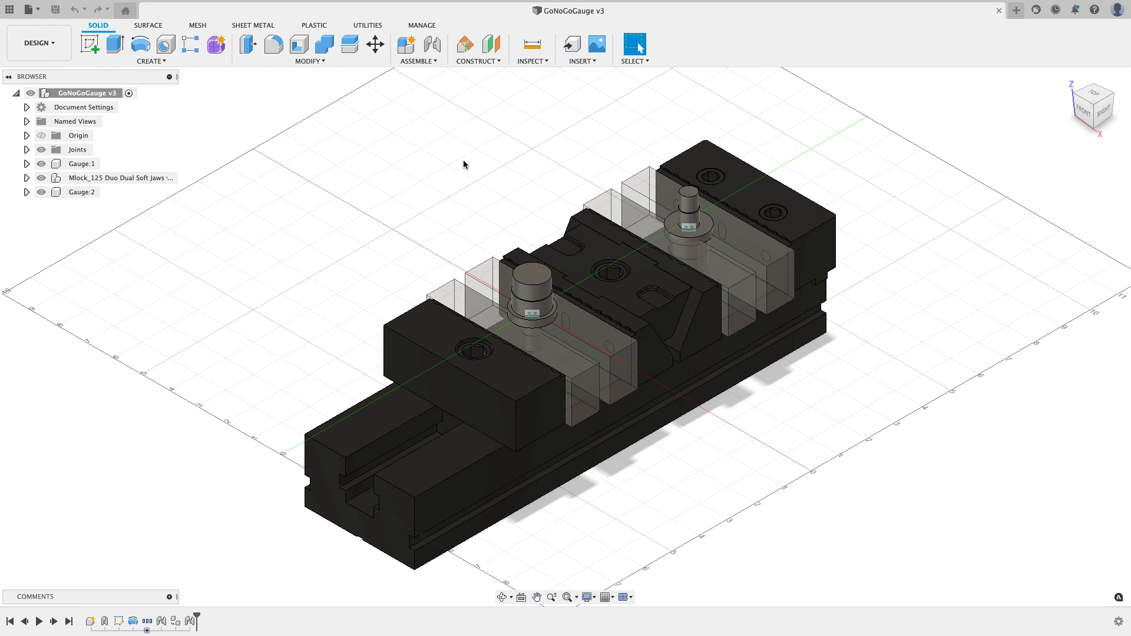
Step: Create a sketch on the bottom face of the gauge held in the front pair of soft jaws
{"action": "scroll", "coordinate": [463, 160], "scroll_direction": "up", "scroll_amount": 5}
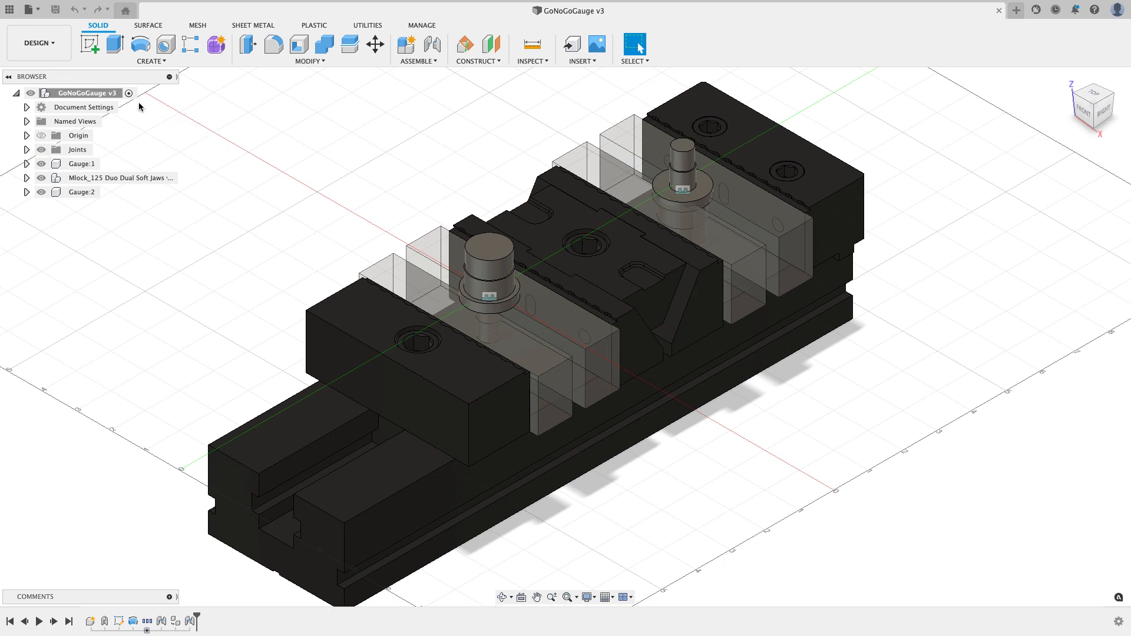
{"action": "left_click", "coordinate": [92, 46]}
{"action": "middle_click_drag", "start_coordinate": [304, 197], "coordinate": [245, 147], "text": "shift"}
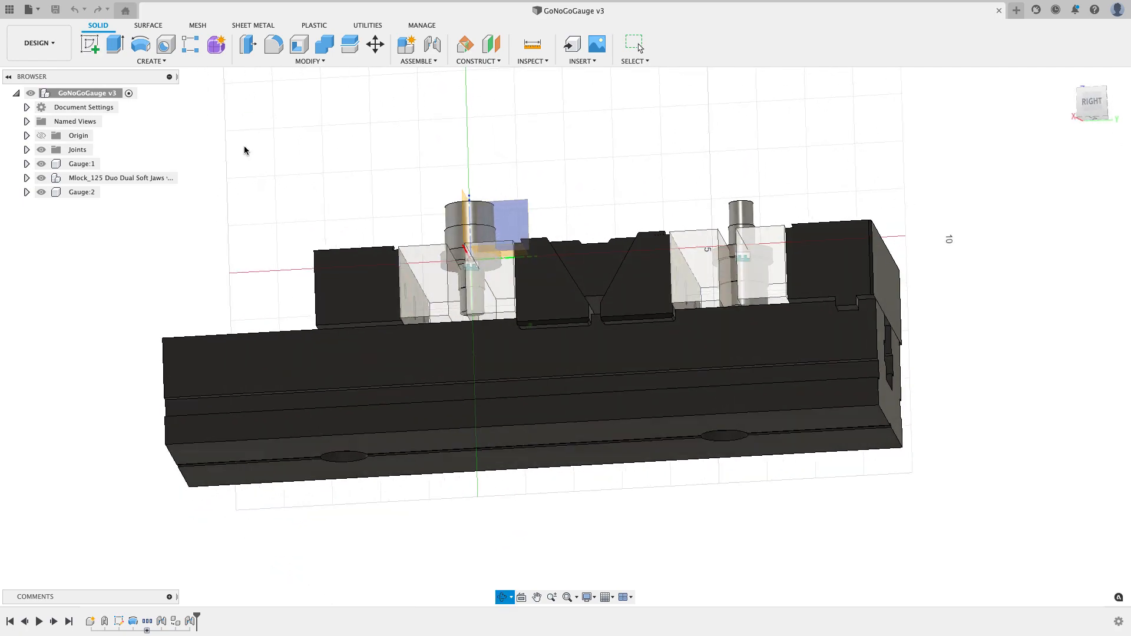
{"action": "scroll", "coordinate": [487, 308], "scroll_direction": "up", "scroll_amount": 10}
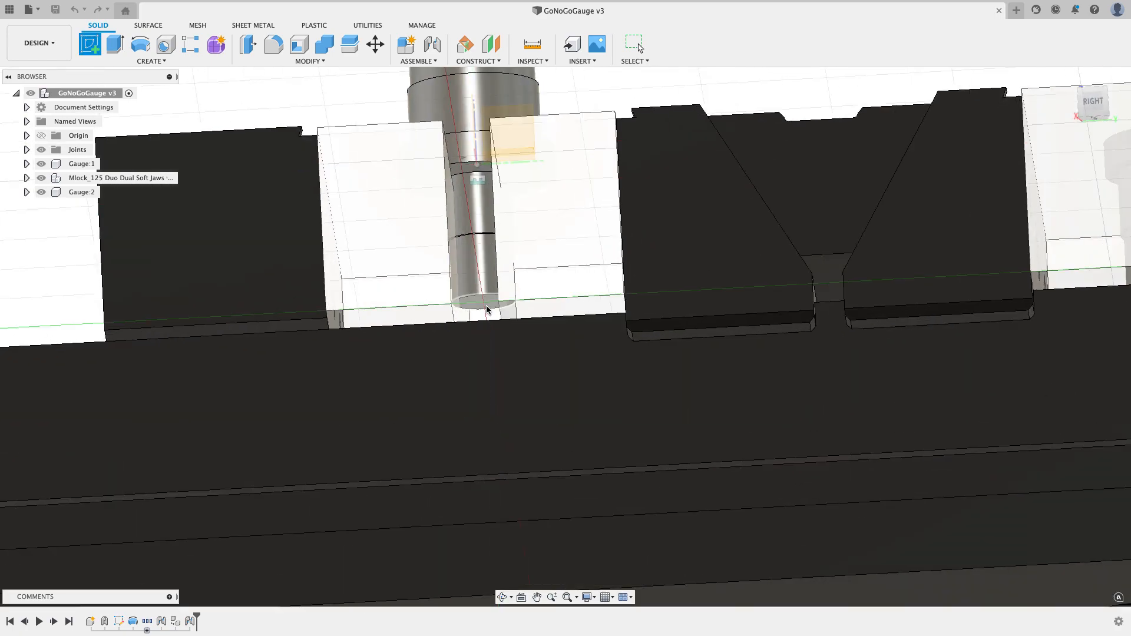
{"action": "middle_click_drag", "start_coordinate": [487, 308], "coordinate": [487, 306], "text": "shift"}
{"action": "left_click", "coordinate": [487, 306]}
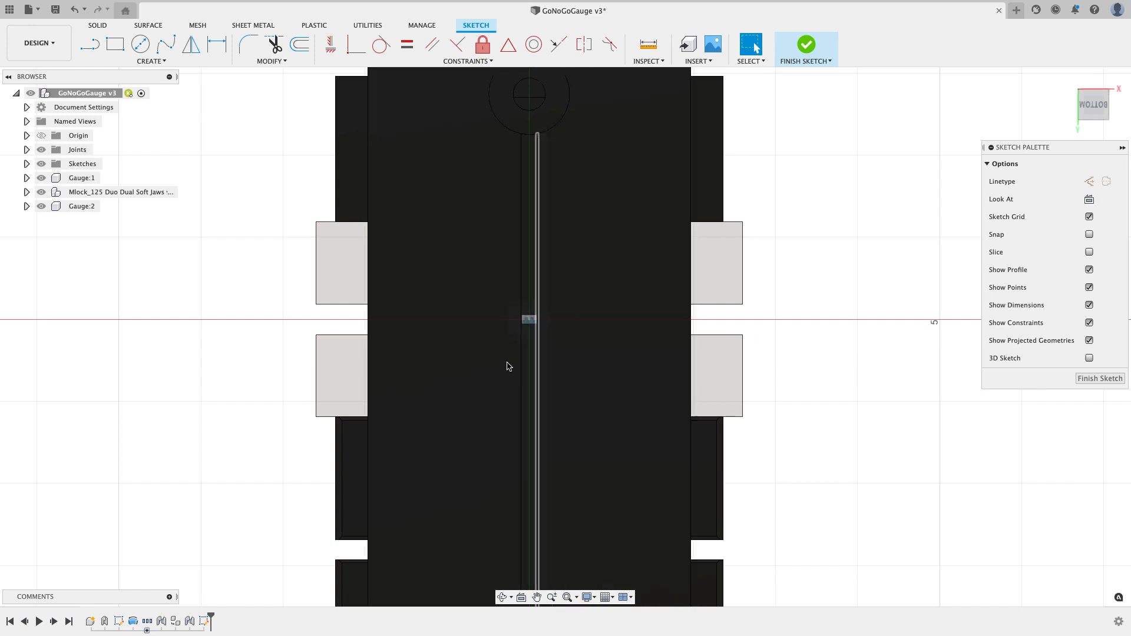
Step: Convert the circle projected from the gauge's bottom edge to construction geometry
{"action": "left_click_drag", "start_coordinate": [457, 258], "coordinate": [678, 389]}
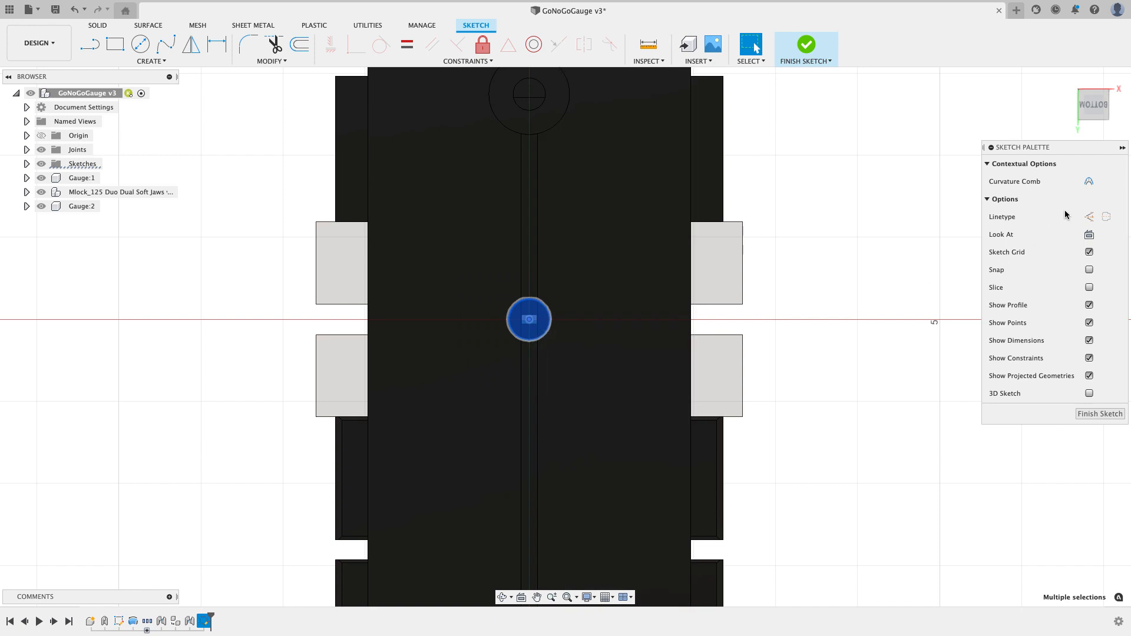
{"action": "left_click", "coordinate": [1088, 218]}
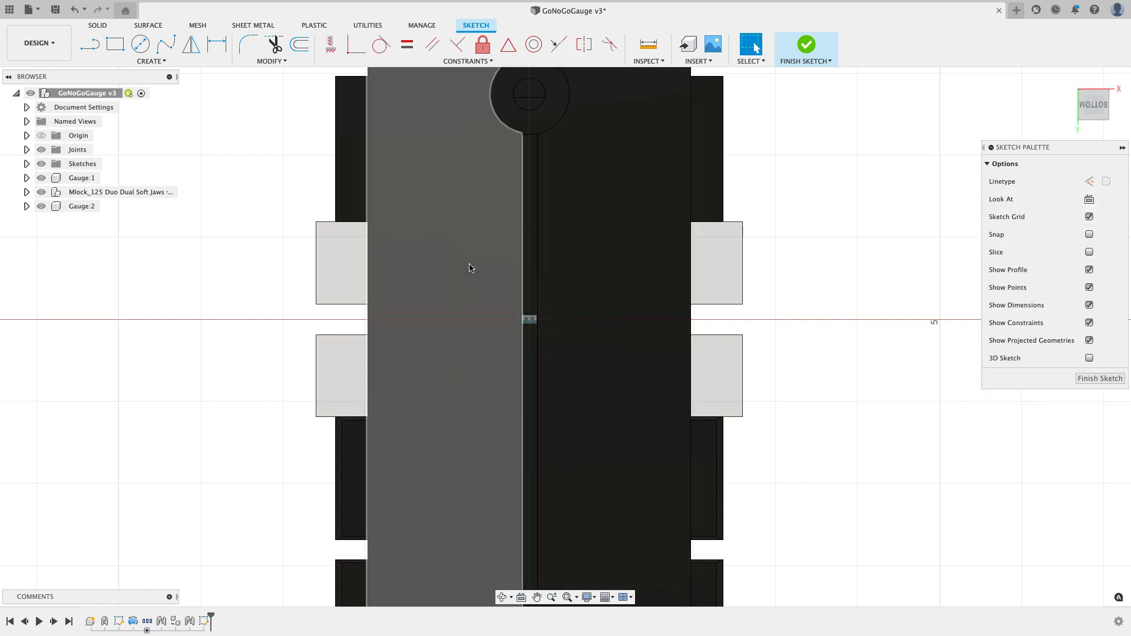
{"action": "left_click_drag", "start_coordinate": [470, 268], "coordinate": [572, 346]}
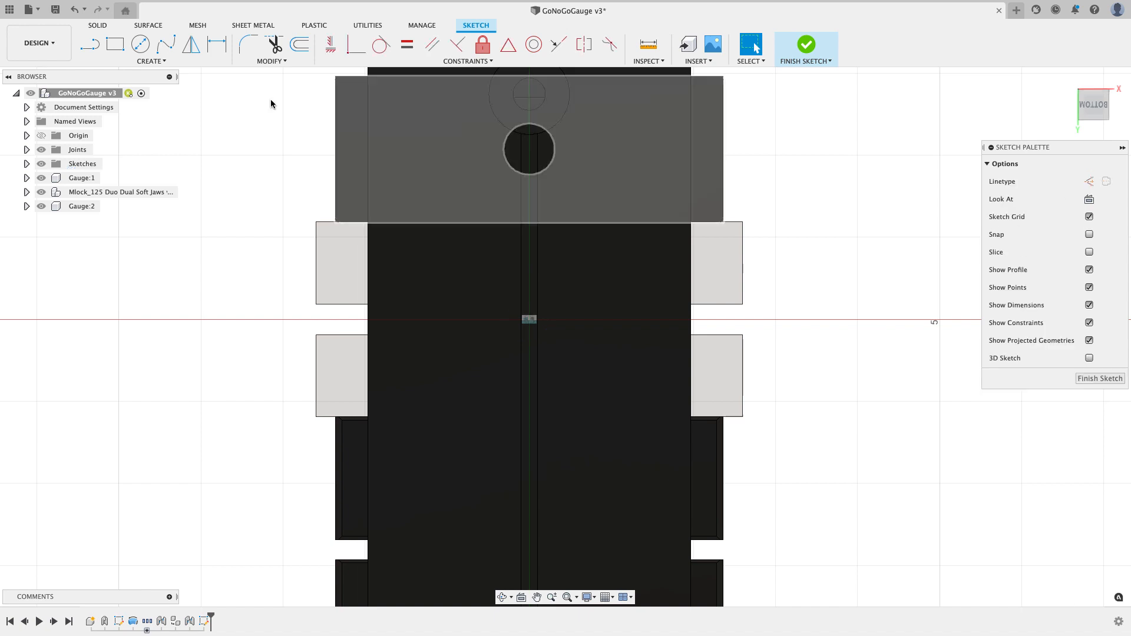
Step: Sketch a 1.375 in diameter circle centred on the gauge's axis and finish the sketch
{"action": "left_click", "coordinate": [141, 44]}
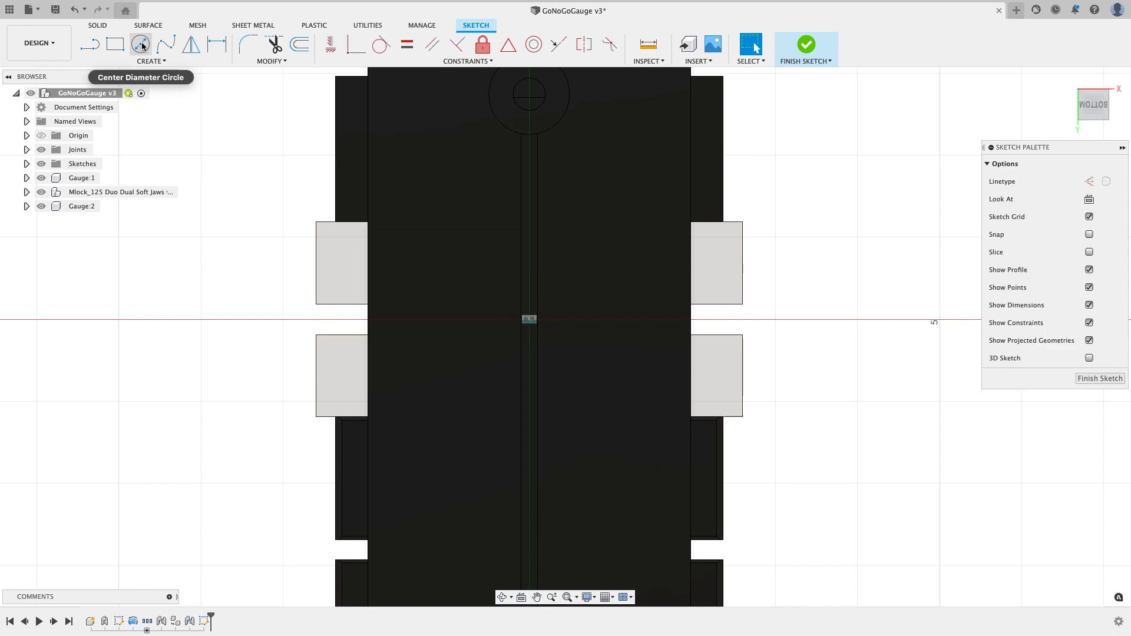
{"action": "left_click", "coordinate": [529, 319]}
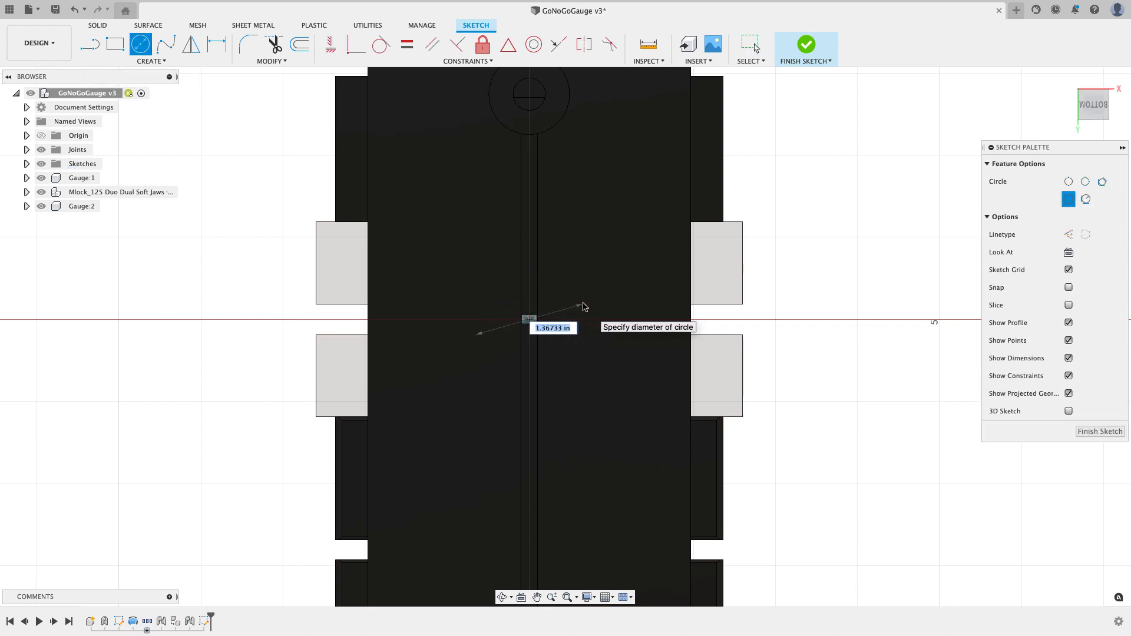
{"action": "type", "text": "1.37"}
{"action": "key", "text": "Return"}
{"action": "key", "text": "Return"}
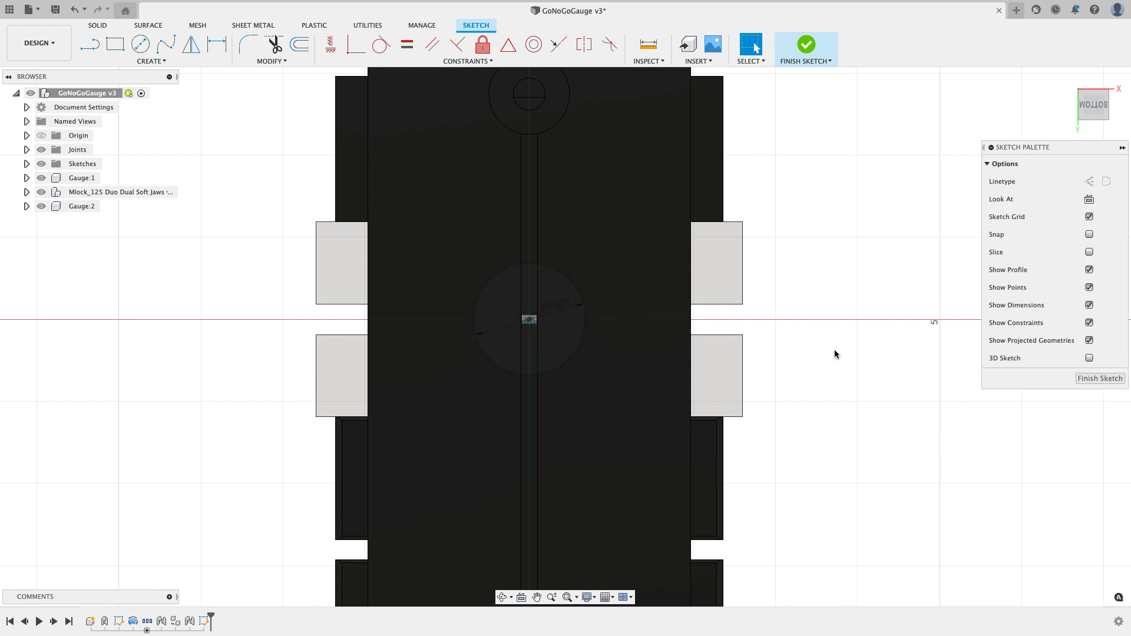
{"action": "left_click", "coordinate": [1099, 378]}
Step: Start extruding the circular profile in two directions, with a Side 1 distance of 0.0625 in below the gauge
{"action": "middle_click_drag", "start_coordinate": [606, 261], "coordinate": [428, 341], "text": "shift"}
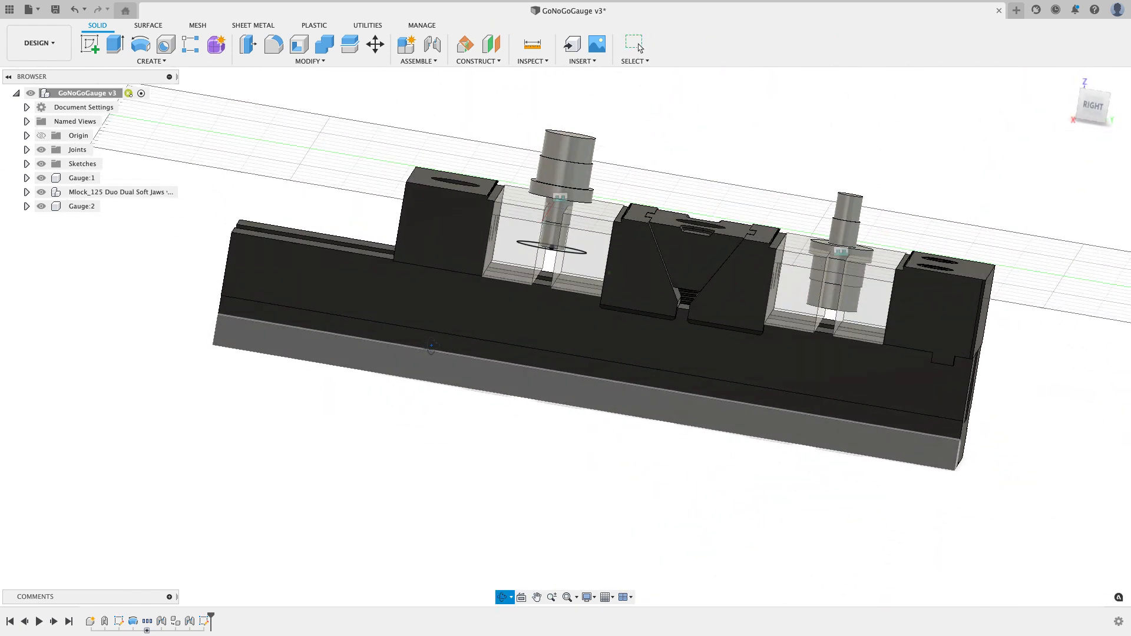
{"action": "key", "text": "e"}
{"action": "middle_click_drag", "start_coordinate": [563, 296], "coordinate": [624, 246], "text": "shift"}
{"action": "scroll", "coordinate": [547, 282], "scroll_direction": "up", "scroll_amount": 5}
{"action": "scroll", "coordinate": [539, 225], "scroll_direction": "down", "scroll_amount": 2}
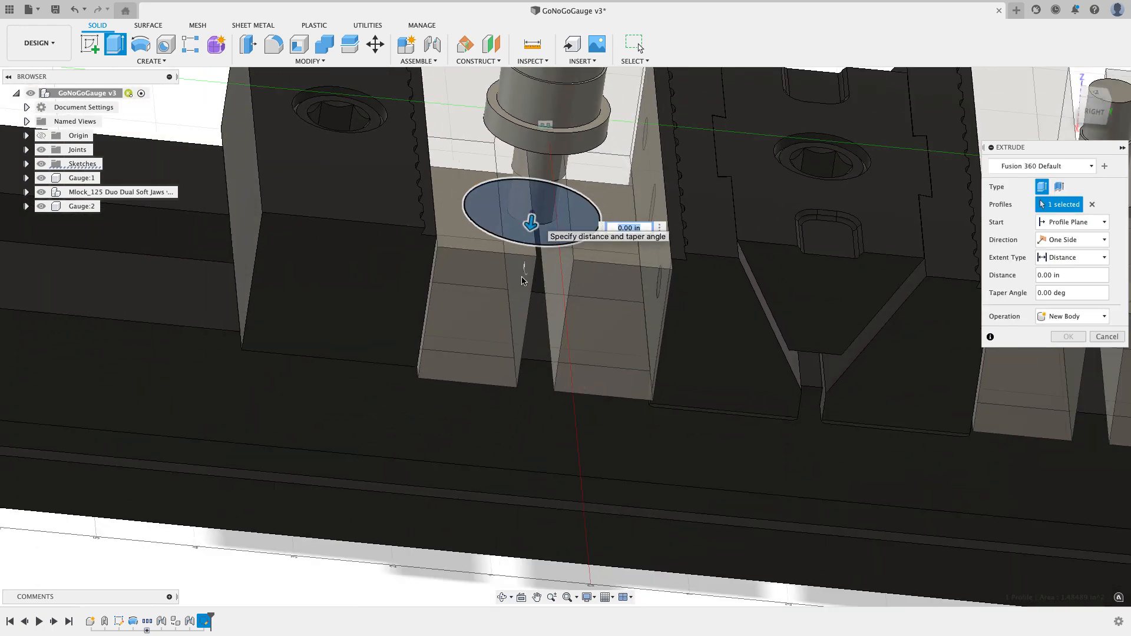
{"action": "middle_click_drag", "start_coordinate": [539, 224], "coordinate": [542, 286]}
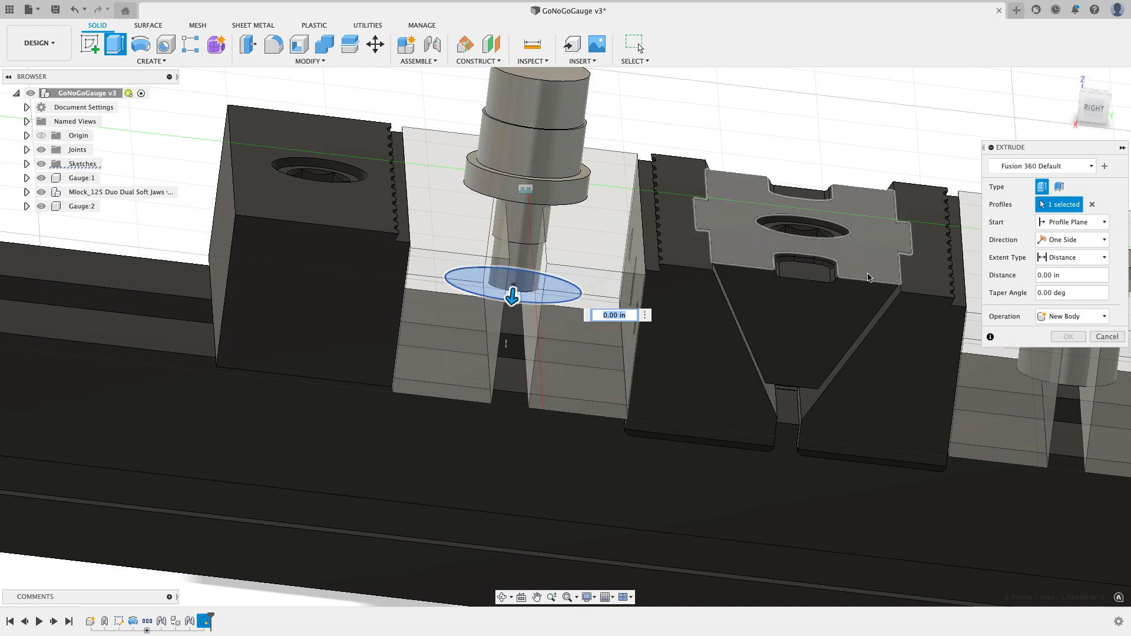
{"action": "left_click", "coordinate": [1067, 239]}
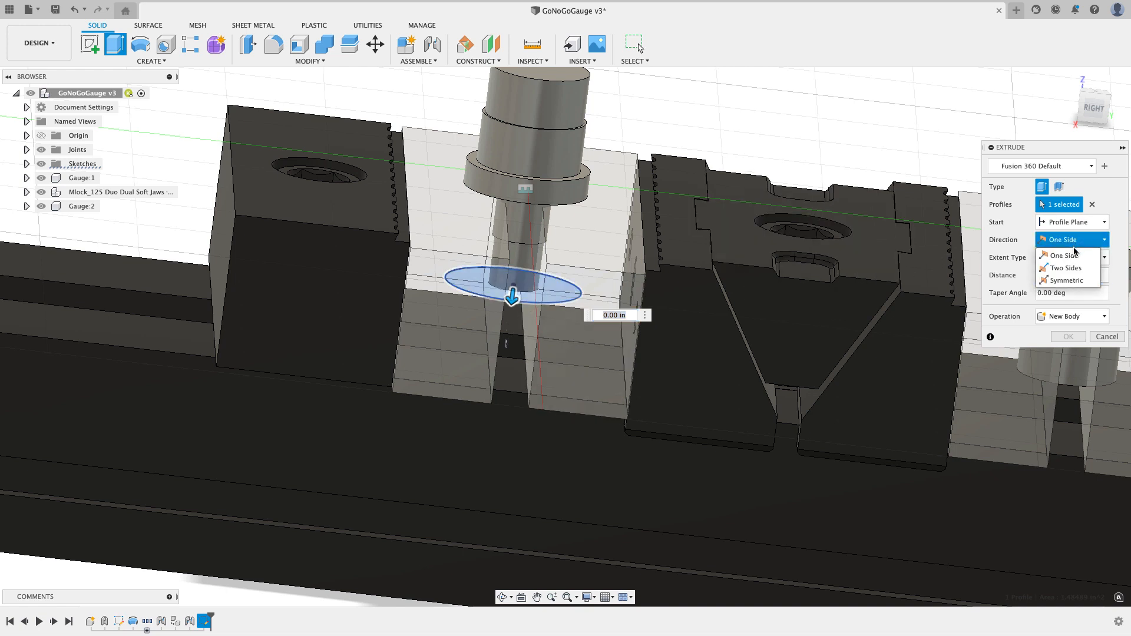
{"action": "left_click", "coordinate": [1072, 268]}
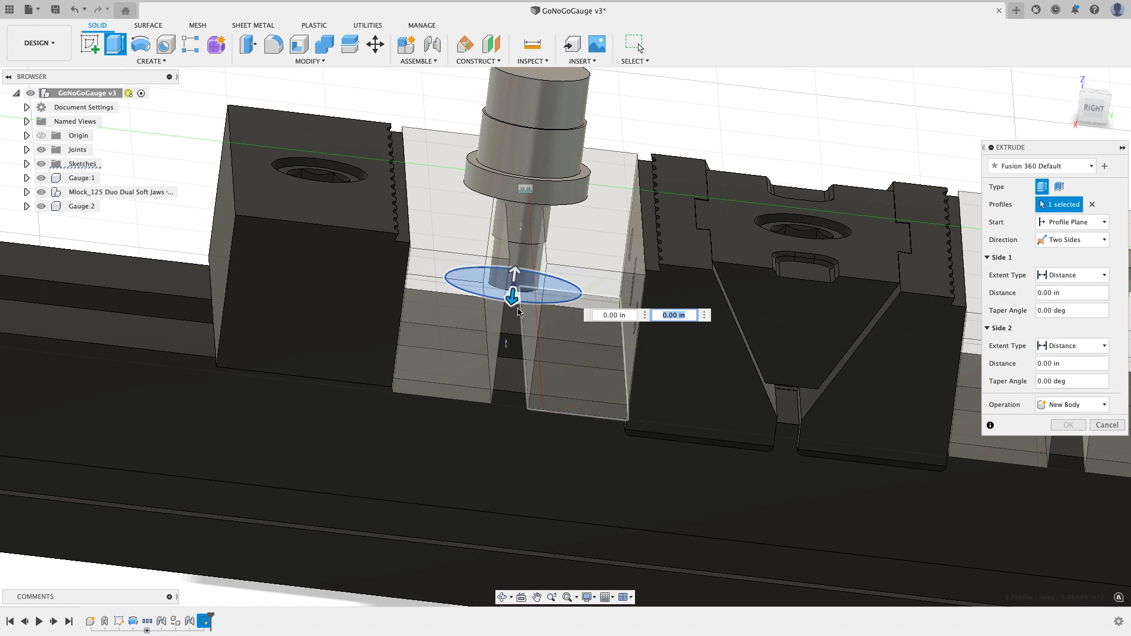
{"action": "left_click_drag", "start_coordinate": [514, 308], "coordinate": [515, 312]}
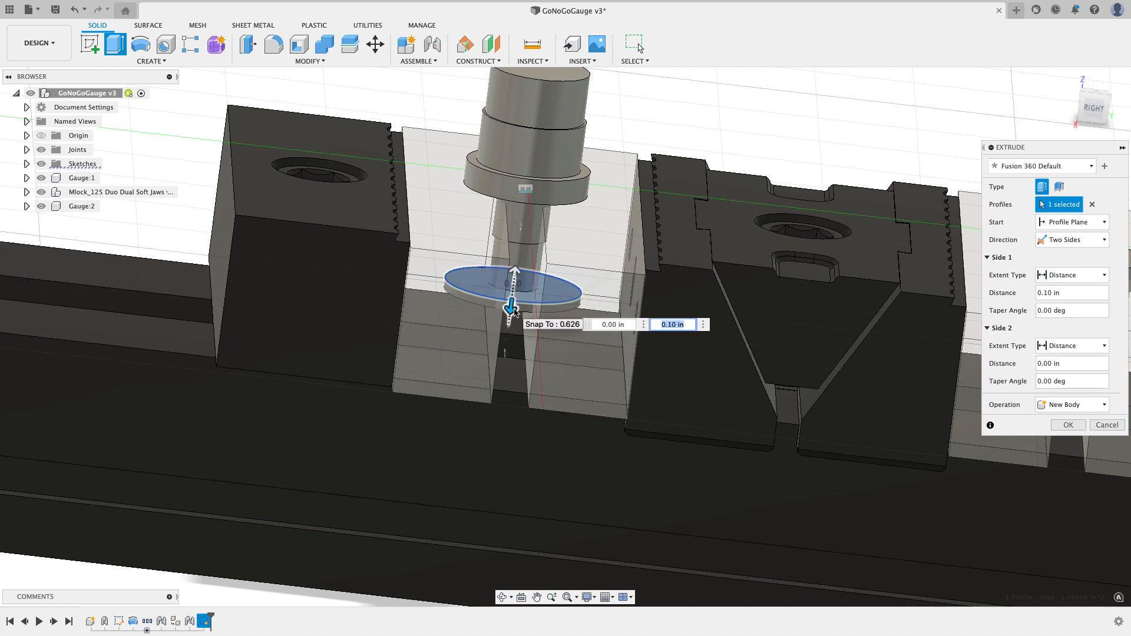
{"action": "type", "text": "6"}
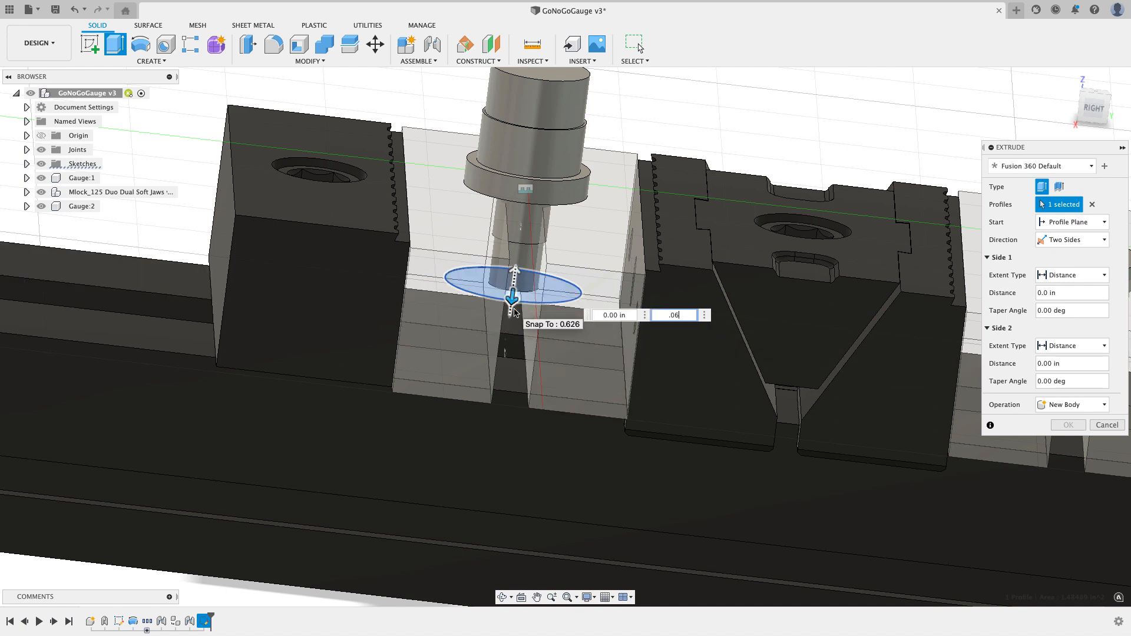
{"action": "type", "text": "25"}
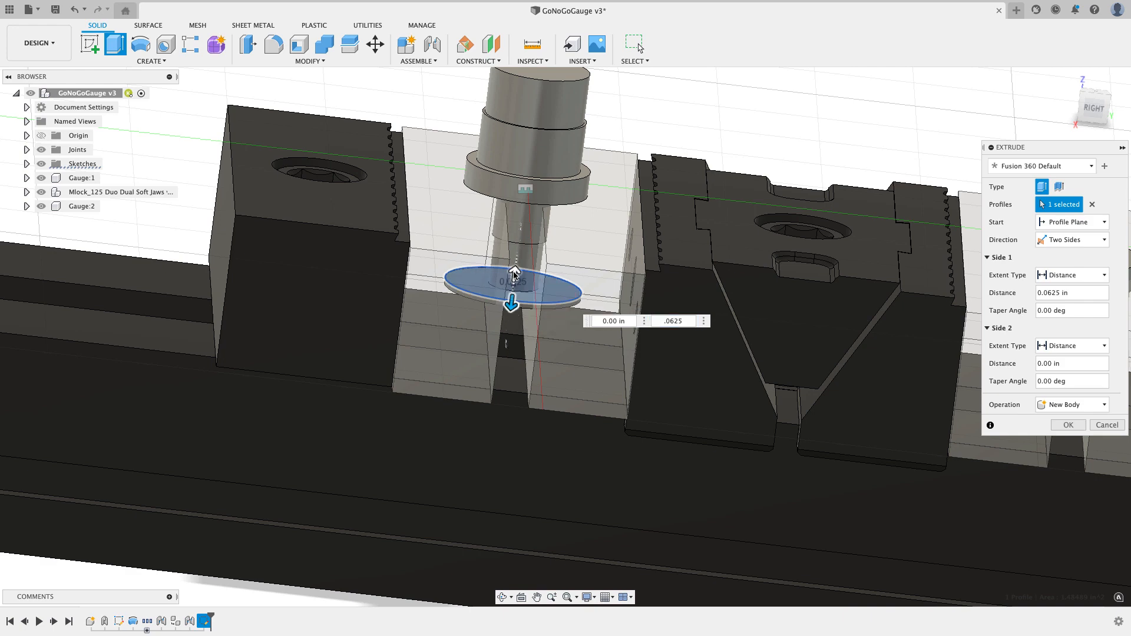
Step: Set the extrusion's Side 2 extent to All and its operation to Cut
{"action": "left_click_drag", "start_coordinate": [515, 276], "coordinate": [529, 158]}
{"action": "left_click", "coordinate": [1072, 345]}
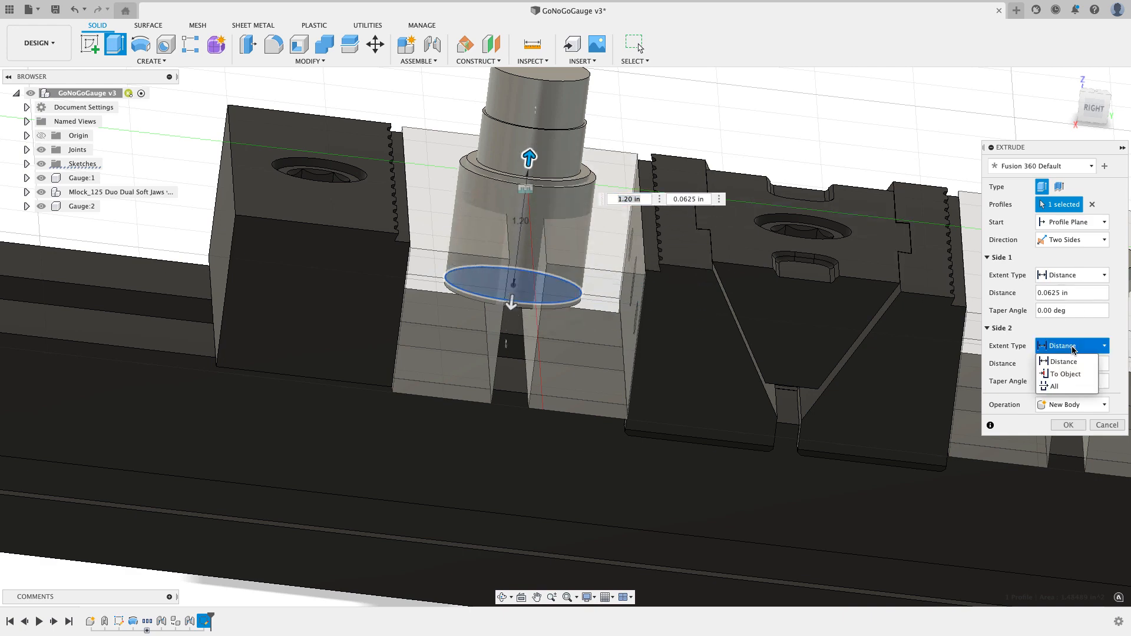
{"action": "left_click", "coordinate": [1055, 387]}
{"action": "mouse_move", "coordinate": [766, 230]}
{"action": "middle_mouse_down", "text": "shift"}
{"action": "mouse_move", "coordinate": [761, 206]}
{"action": "mouse_move", "coordinate": [772, 227]}
{"action": "middle_mouse_up", "text": "shift"}
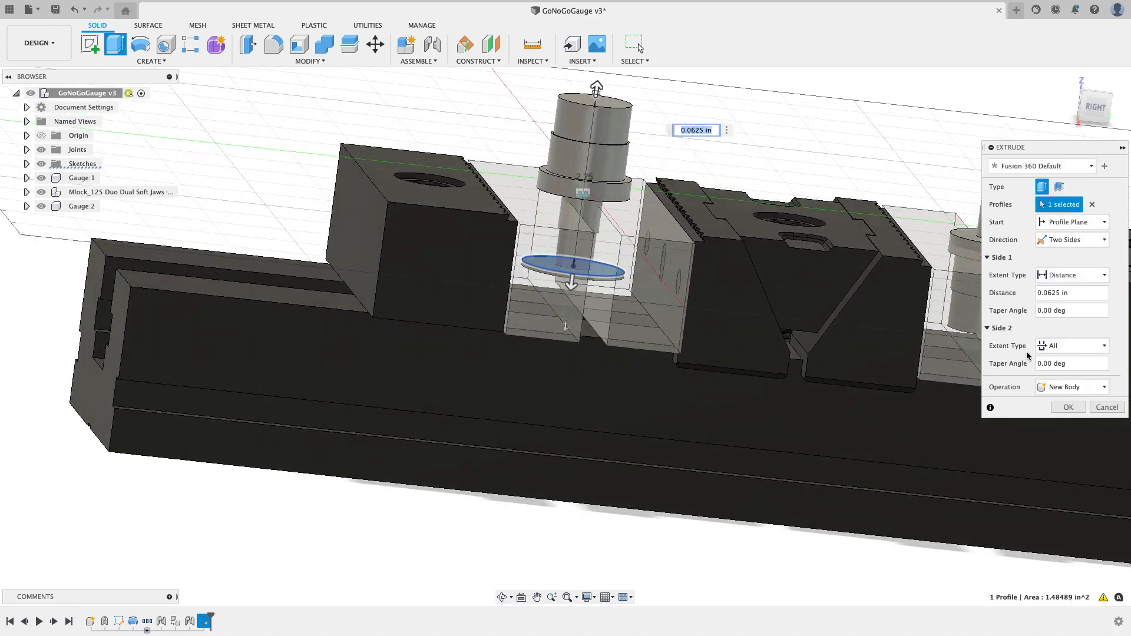
{"action": "left_click", "coordinate": [1082, 390]}
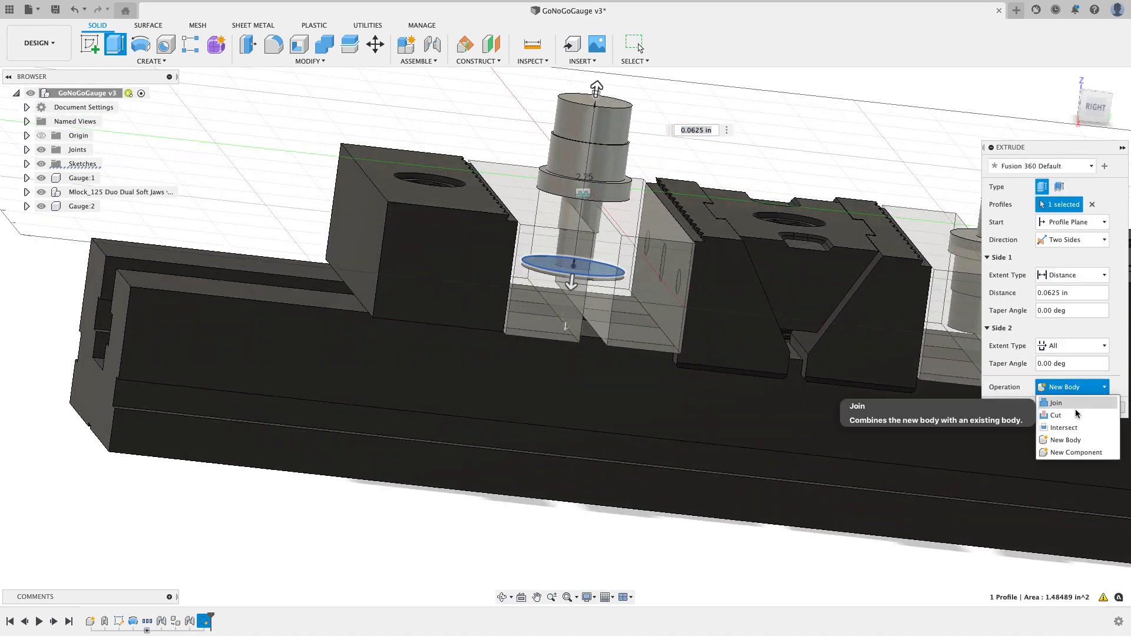
{"action": "left_click", "coordinate": [1055, 414]}
Step: Exclude the Gauge body from the objects to cut and apply the extrusion to Jaw1 and Jaw2 only
{"action": "middle_click_drag", "start_coordinate": [766, 265], "coordinate": [647, 269], "text": "shift"}
{"action": "scroll", "coordinate": [642, 255], "scroll_direction": "up", "scroll_amount": 3}
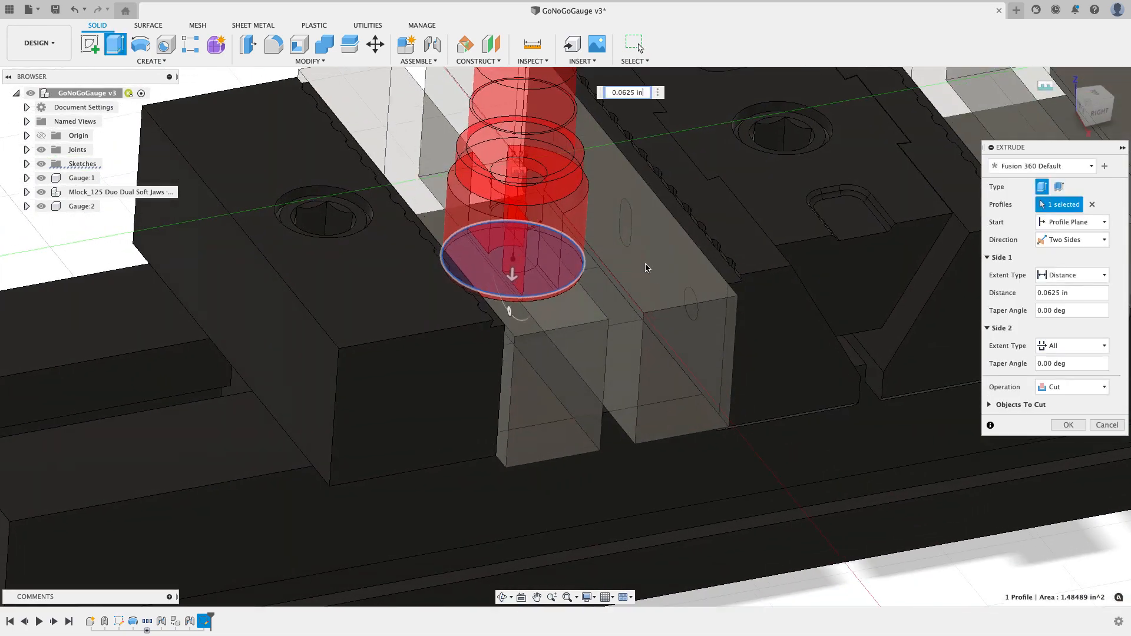
{"action": "middle_click_drag", "start_coordinate": [570, 216], "coordinate": [528, 242], "text": "shift"}
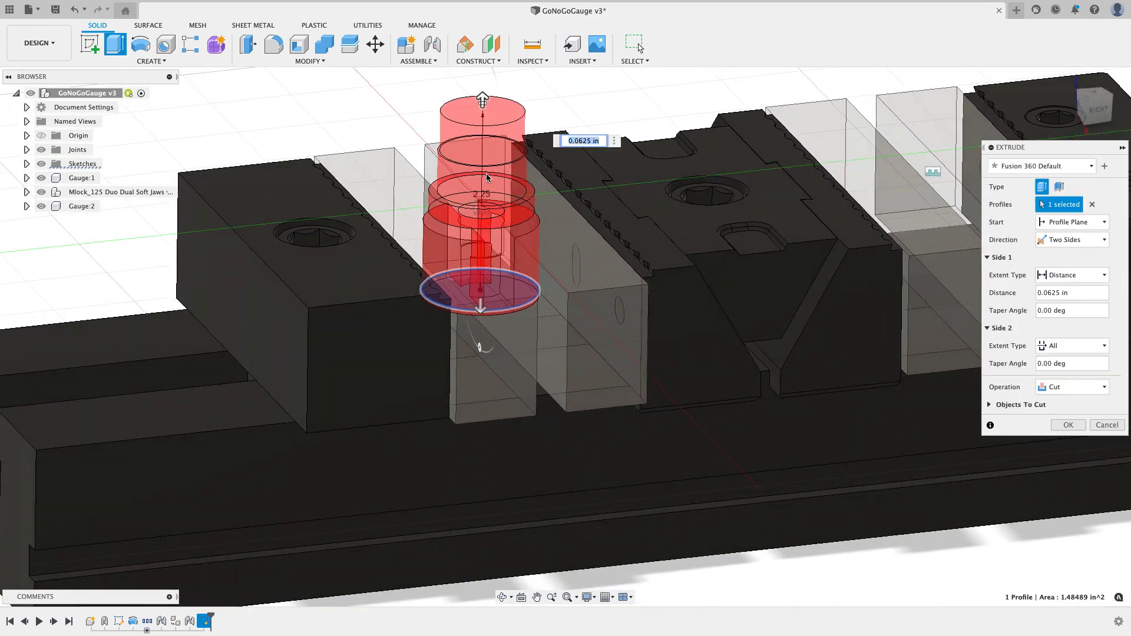
{"action": "middle_click_drag", "start_coordinate": [486, 178], "coordinate": [498, 227], "text": "shift"}
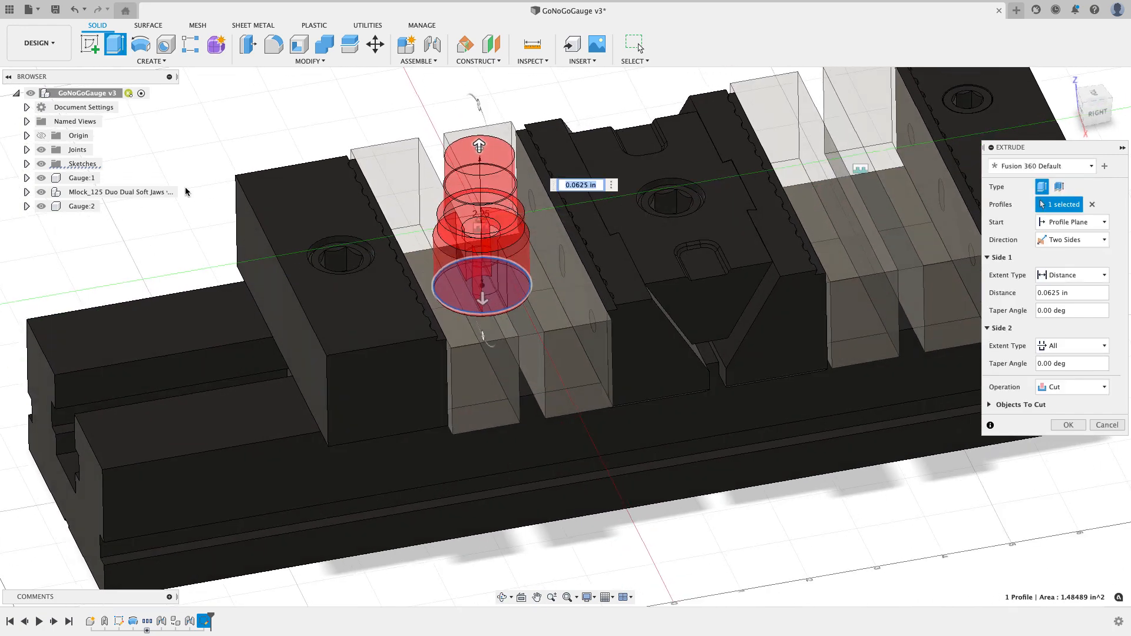
{"action": "left_click", "coordinate": [41, 178]}
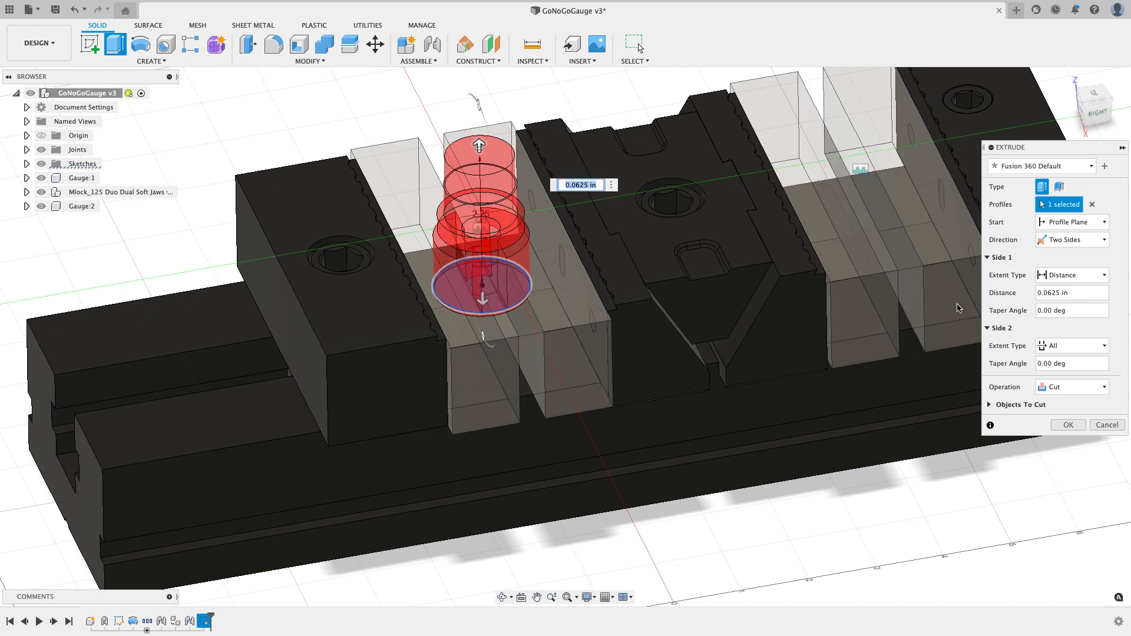
{"action": "left_click", "coordinate": [990, 405]}
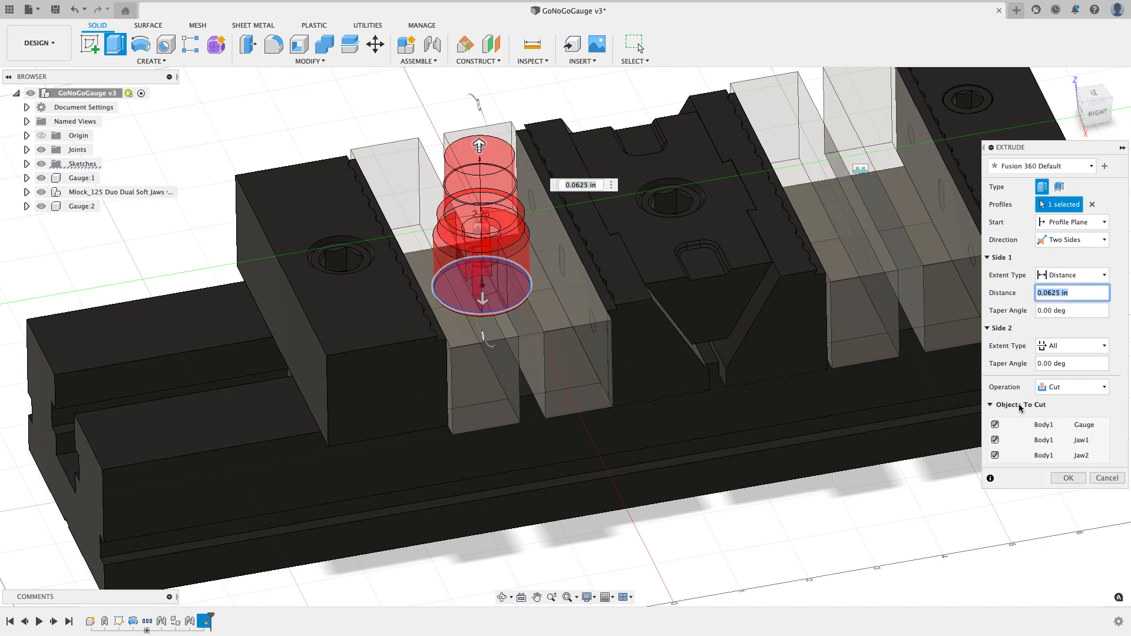
{"action": "left_click", "coordinate": [995, 424]}
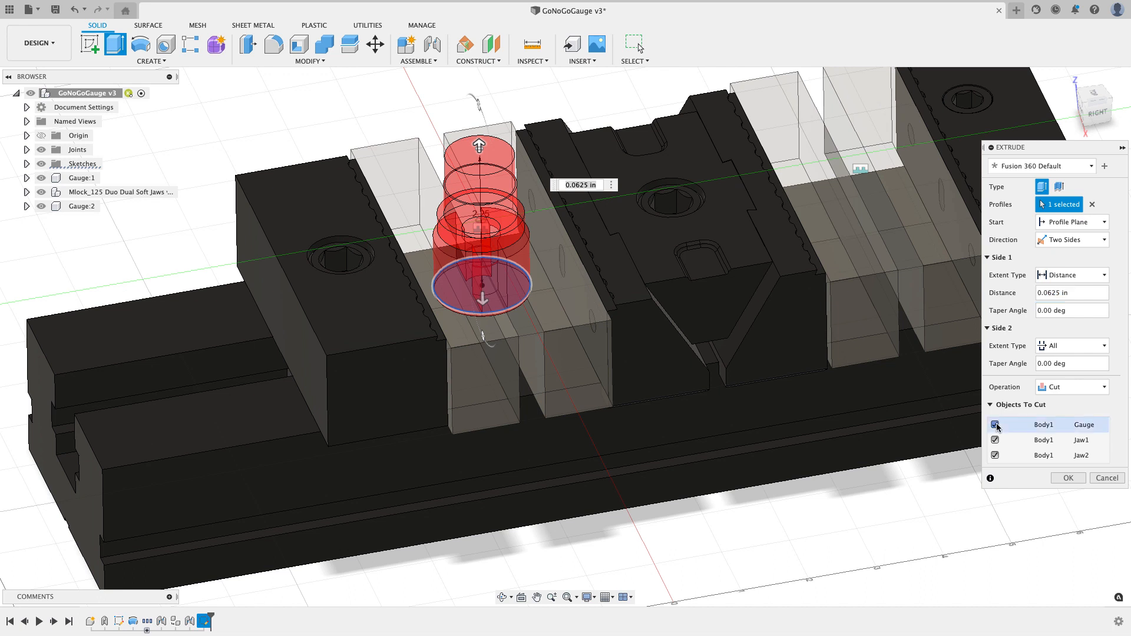
{"action": "left_click", "coordinate": [1068, 477]}
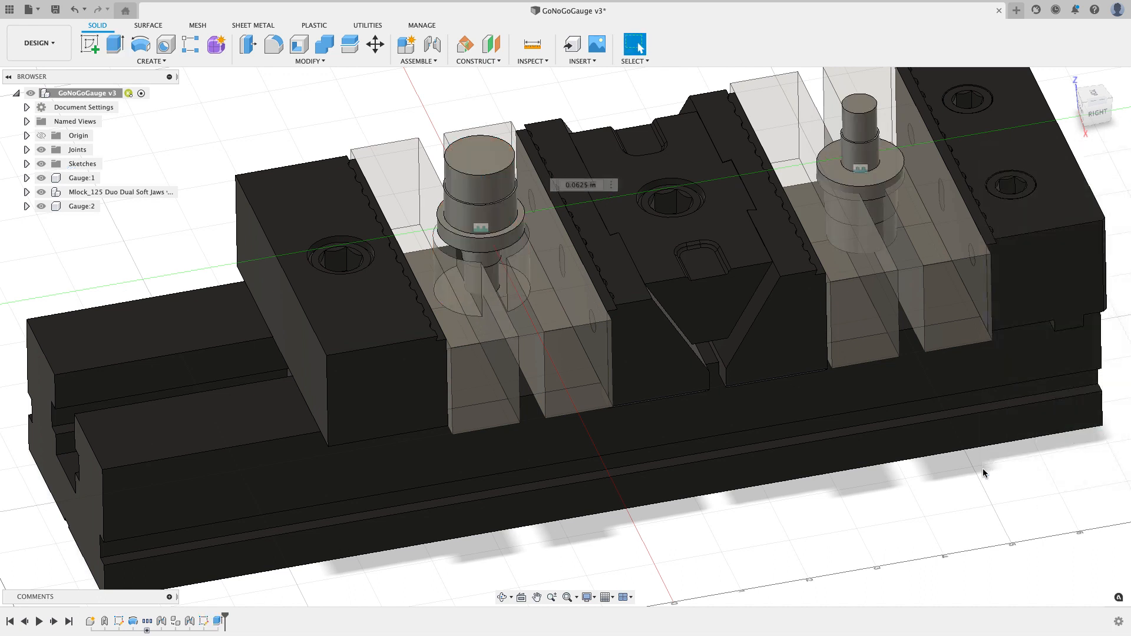
Step: Inspect the round pocket in the front jaws with the gauge temporarily hidden, and examine the clearance below the gauge from the right view
{"action": "left_click", "coordinate": [41, 178]}
{"action": "mouse_move", "coordinate": [236, 236]}
{"action": "middle_mouse_down", "text": "shift"}
{"action": "mouse_move", "coordinate": [247, 202]}
{"action": "mouse_move", "coordinate": [244, 227]}
{"action": "middle_mouse_up", "text": "shift"}
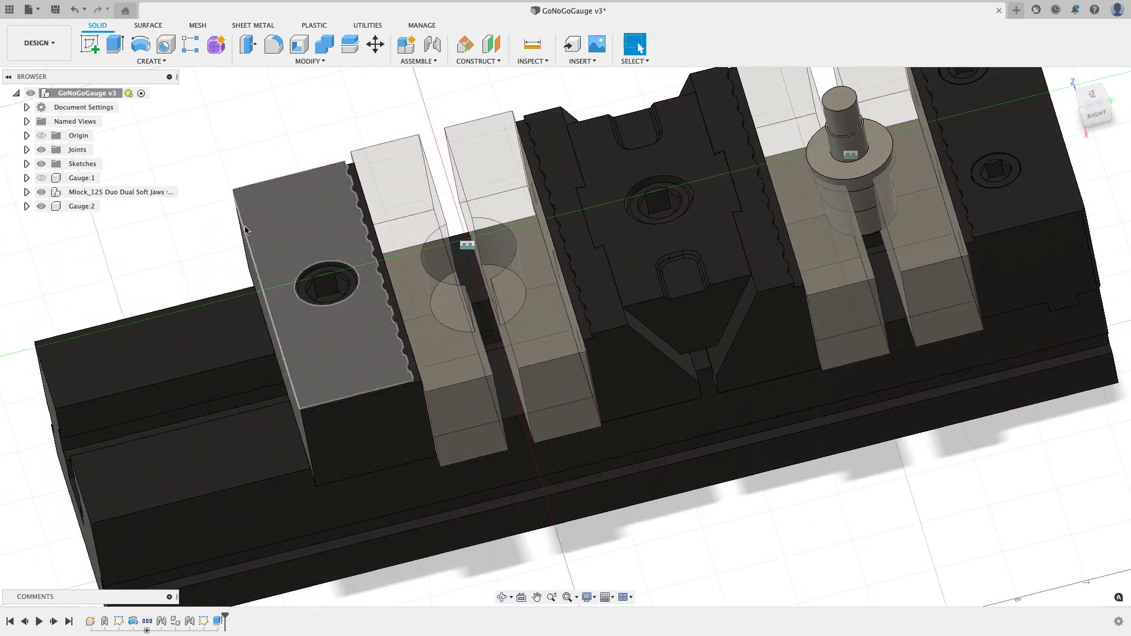
{"action": "left_click", "coordinate": [41, 178]}
{"action": "middle_click_drag", "start_coordinate": [380, 321], "coordinate": [398, 292], "text": "shift"}
{"action": "left_click", "coordinate": [1094, 107]}
{"action": "scroll", "coordinate": [488, 277], "scroll_direction": "up", "scroll_amount": 6}
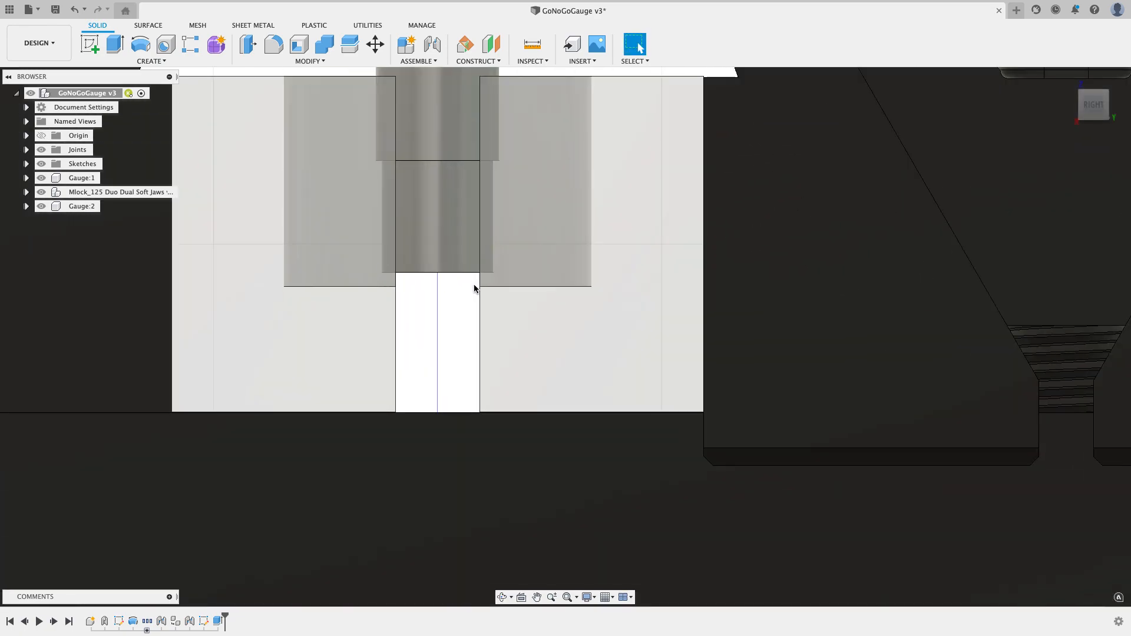
{"action": "scroll", "coordinate": [474, 288], "scroll_direction": "down", "scroll_amount": 8}
{"action": "middle_click_drag", "start_coordinate": [436, 265], "coordinate": [521, 279], "text": "shift"}
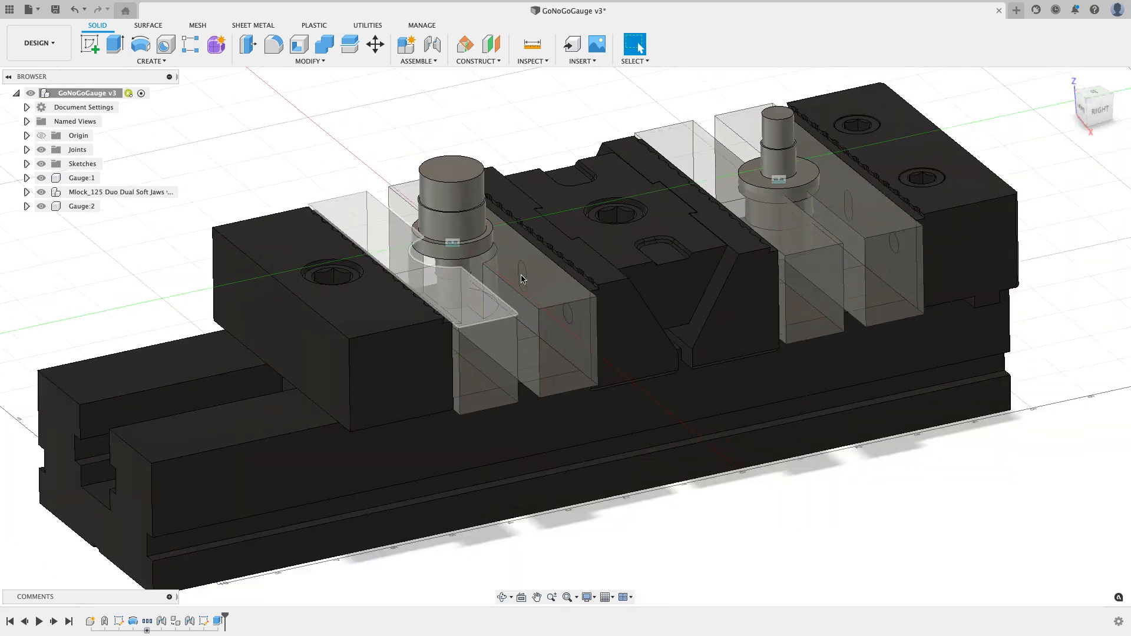
{"action": "left_click", "coordinate": [1087, 104]}
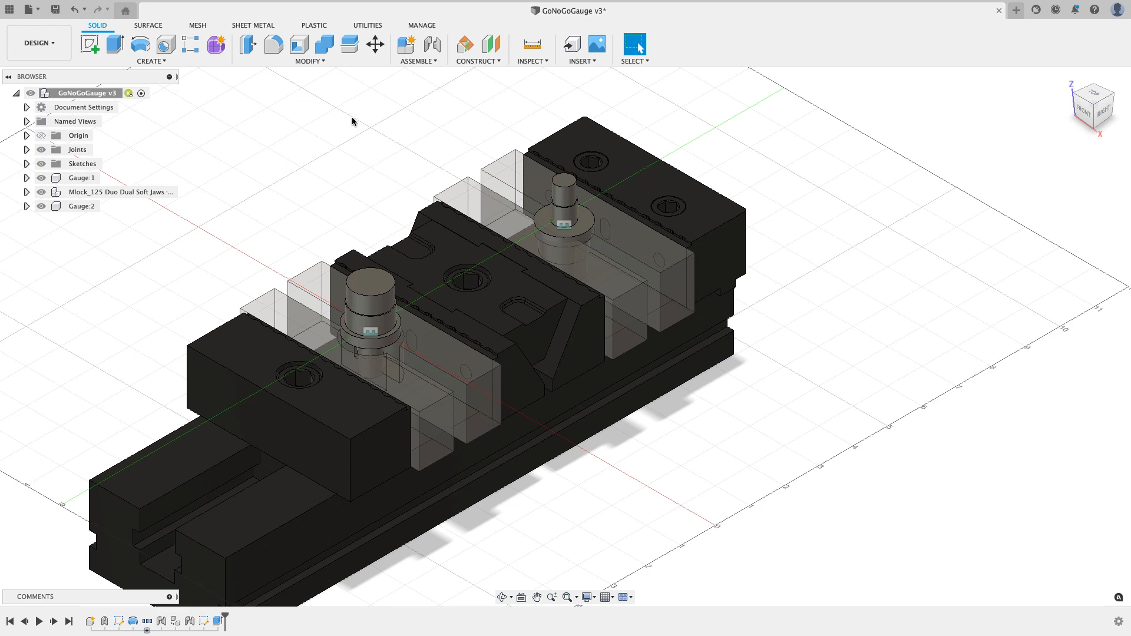
Step: Use Combine with the Cut operation to subtract the Gauge:2 body from the outermost soft jaw at the rear station
{"action": "left_click", "coordinate": [318, 62]}
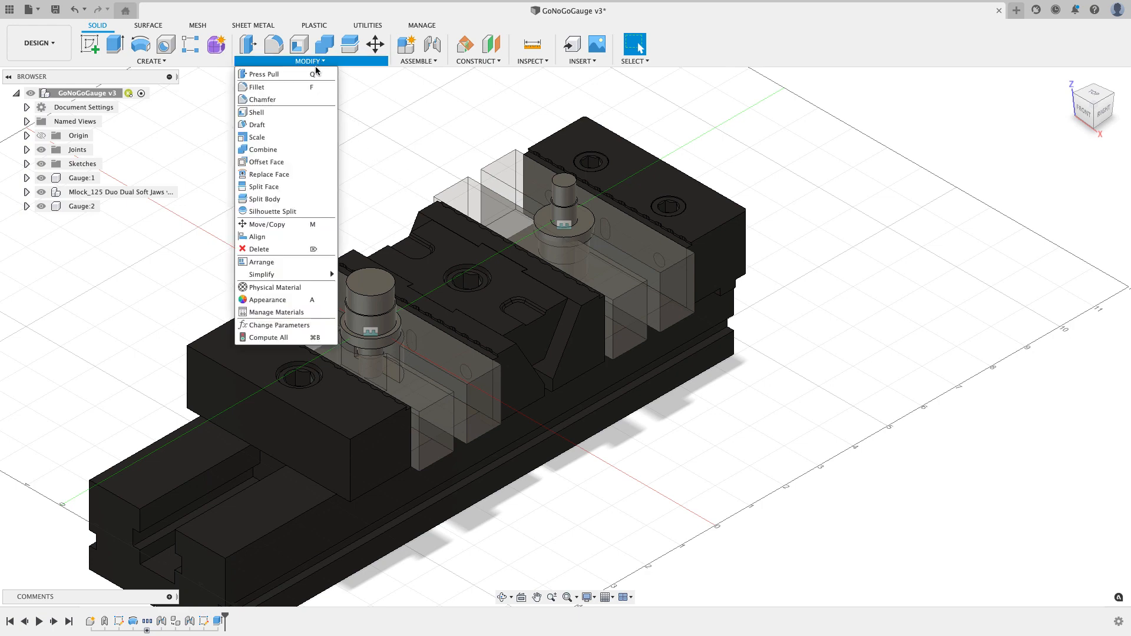
{"action": "left_click", "coordinate": [288, 149]}
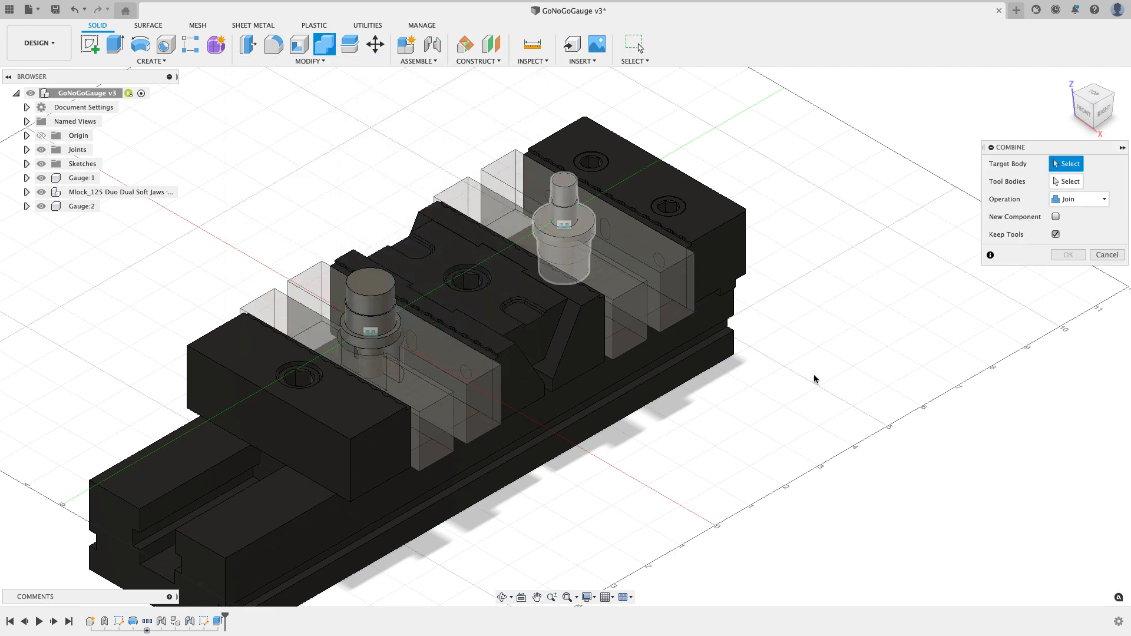
{"action": "left_click", "coordinate": [673, 282]}
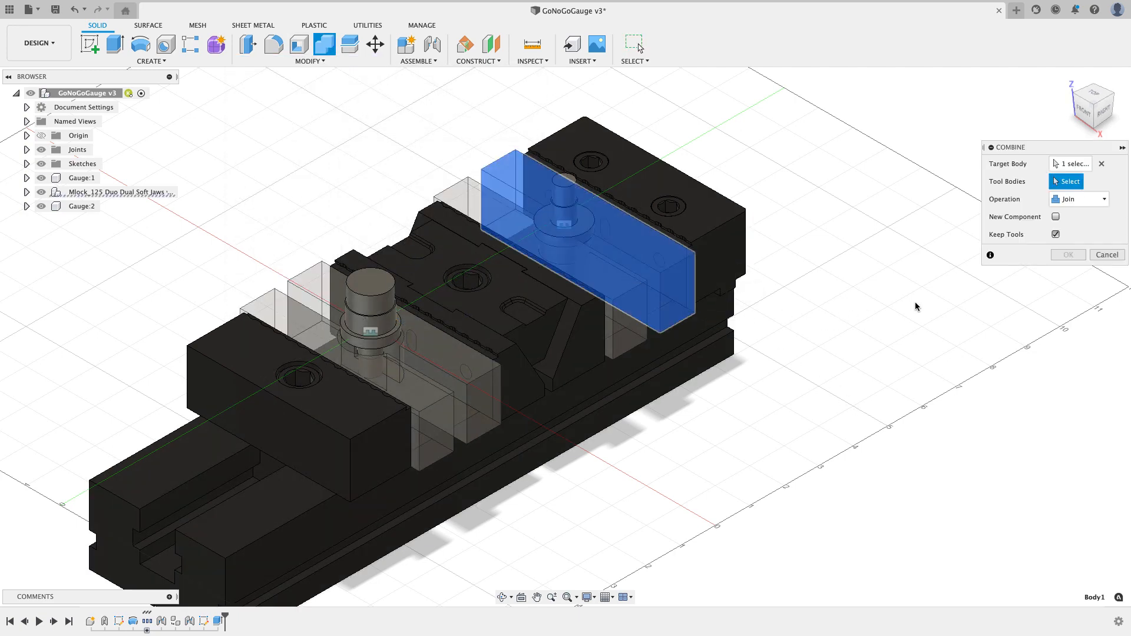
{"action": "left_click", "coordinate": [577, 219]}
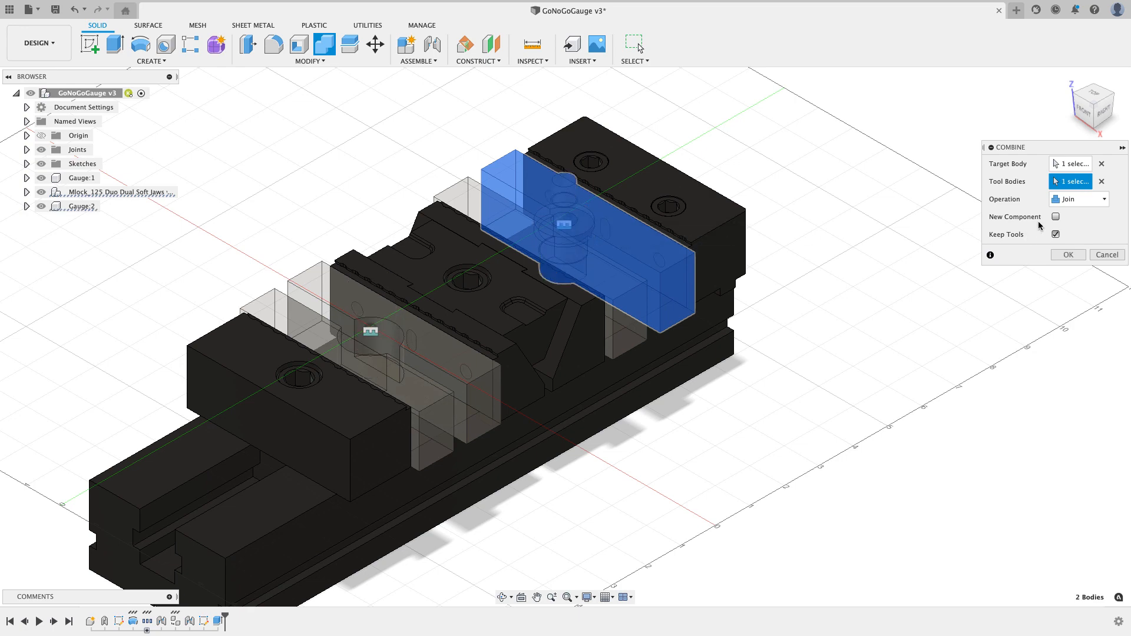
{"action": "left_click", "coordinate": [1078, 199]}
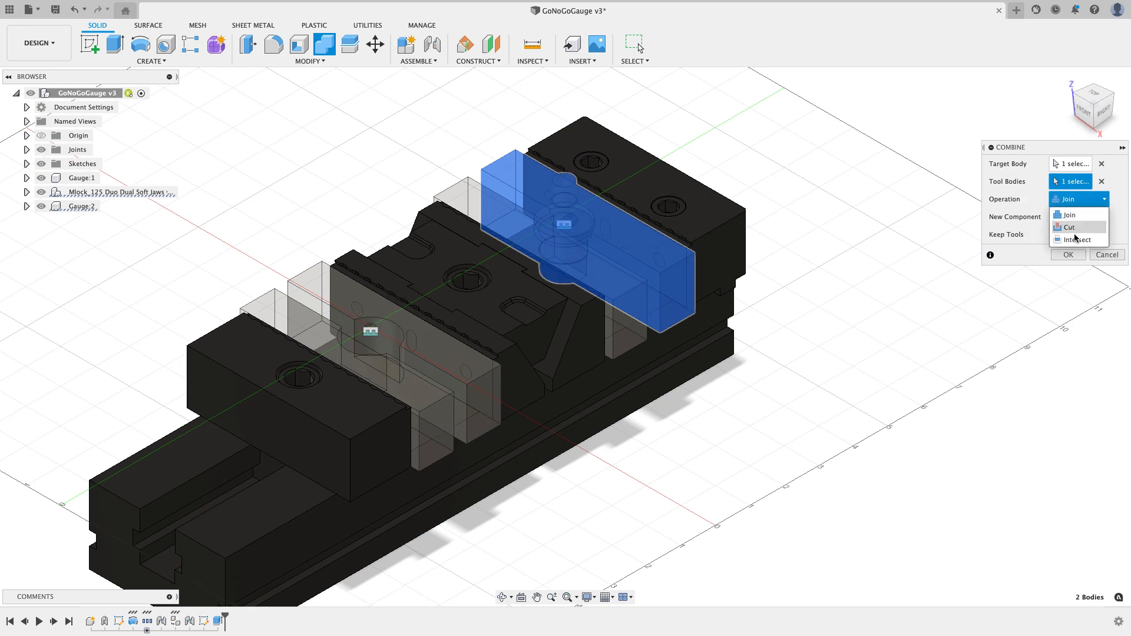
{"action": "left_click", "coordinate": [1069, 233]}
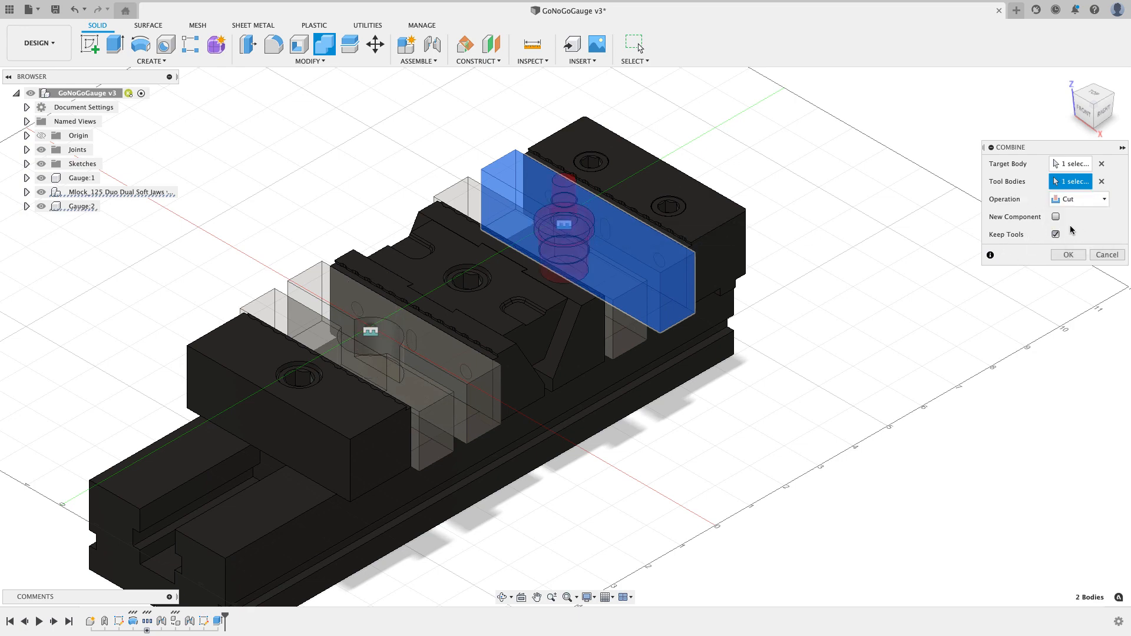
{"action": "left_click", "coordinate": [1063, 255]}
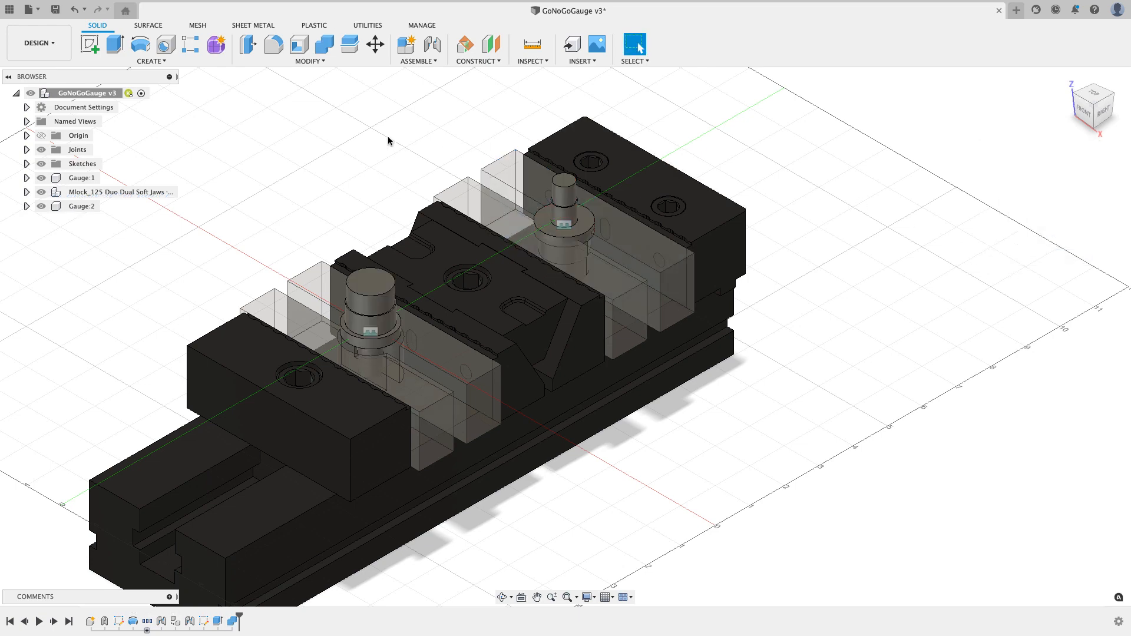
Step: Cut the Gauge:2 body from the inner soft jaw beside the vise's central block with Combine
{"action": "left_click", "coordinate": [326, 45]}
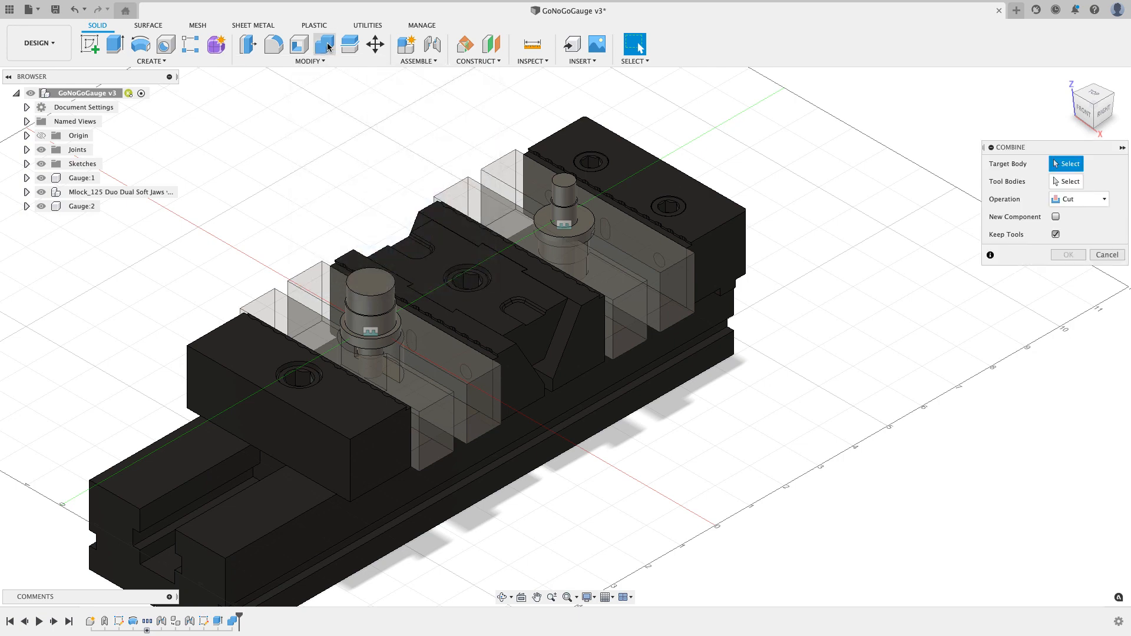
{"action": "left_click", "coordinate": [476, 196]}
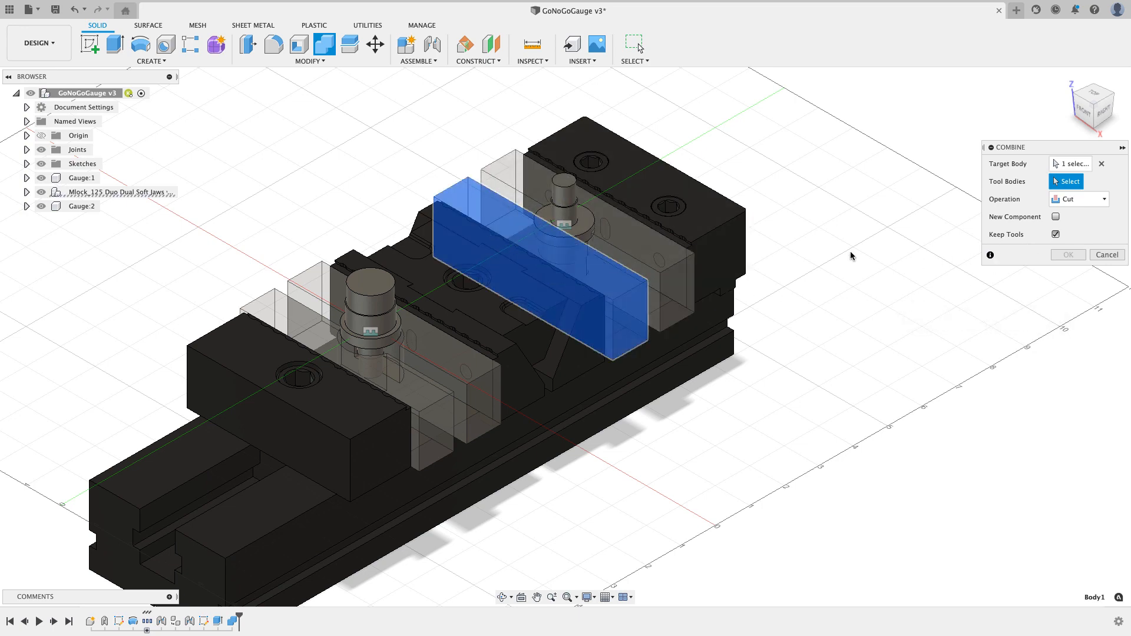
{"action": "left_click", "coordinate": [575, 214]}
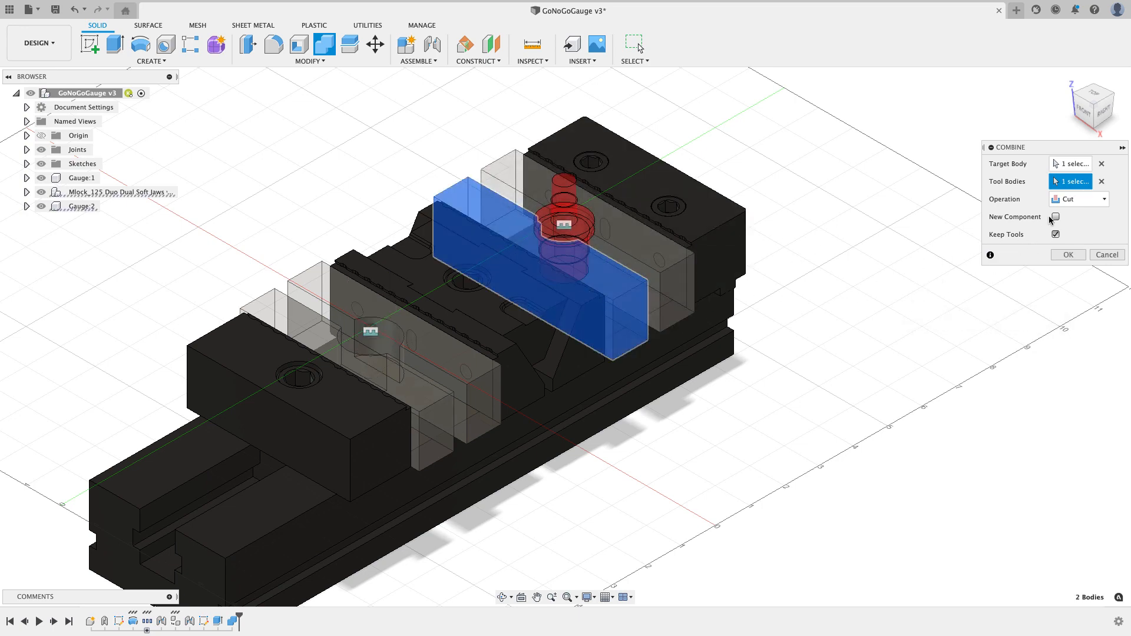
{"action": "left_click", "coordinate": [1068, 255]}
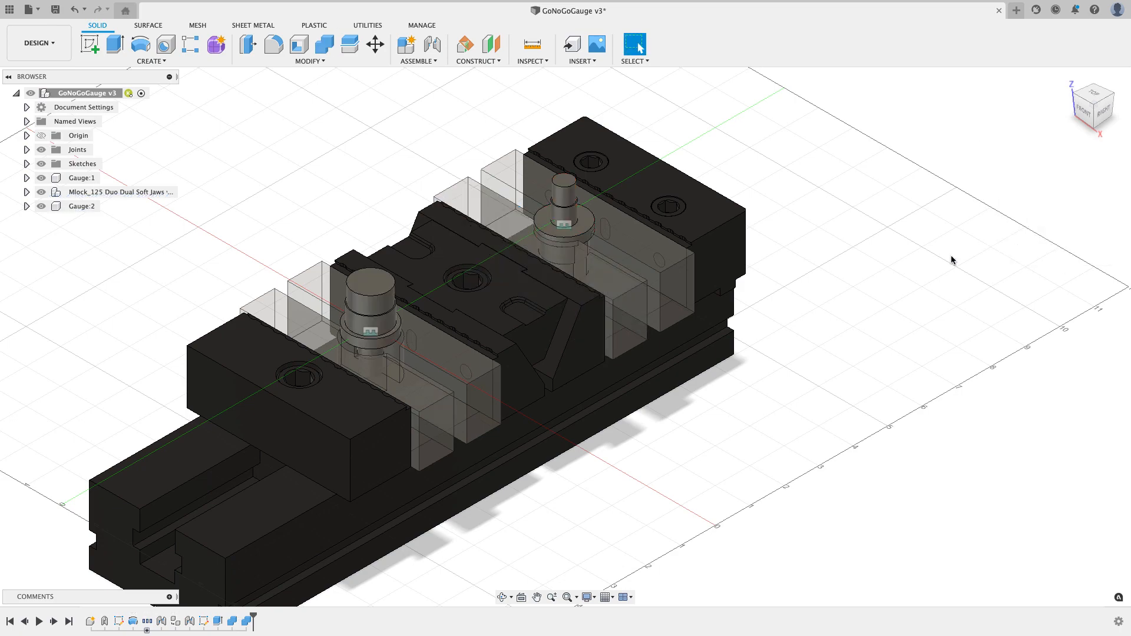
Step: Hide Gauge:2 to expose the stepped pocket cut into the rear pair of soft jaws
{"action": "left_click", "coordinate": [41, 207]}
{"action": "scroll", "coordinate": [470, 253], "scroll_direction": "up", "scroll_amount": 4}
{"action": "middle_click_drag", "start_coordinate": [470, 254], "coordinate": [498, 312], "text": "shift"}
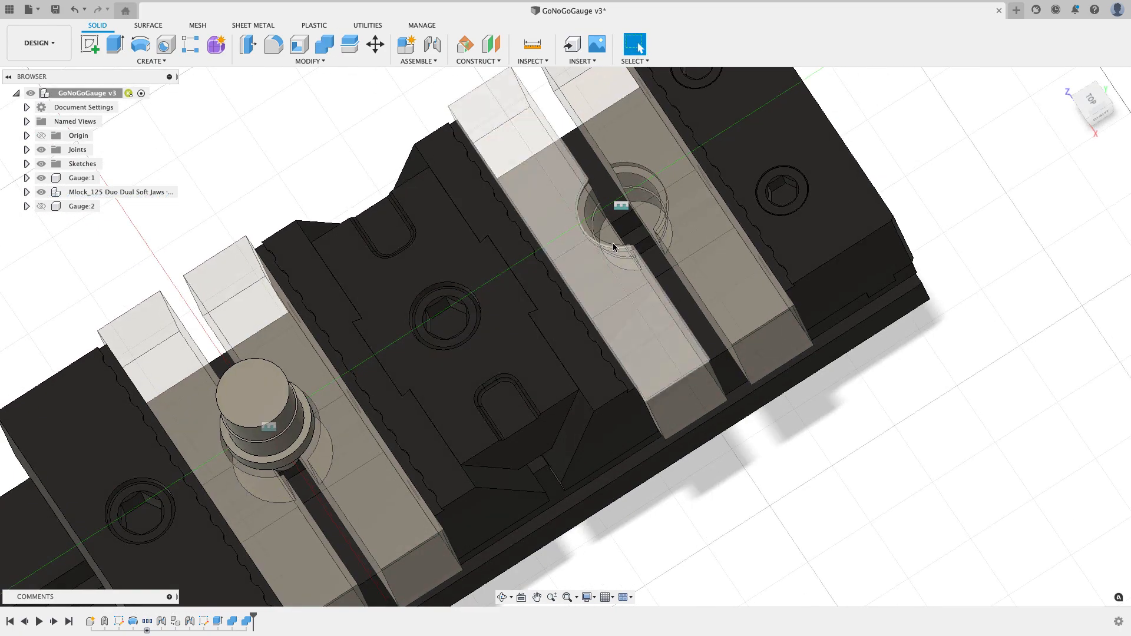
{"action": "scroll", "coordinate": [615, 241], "scroll_direction": "up", "scroll_amount": 6}
{"action": "mouse_move", "coordinate": [616, 238]}
{"action": "middle_mouse_down", "text": "shift"}
{"action": "mouse_move", "coordinate": [620, 247]}
{"action": "mouse_move", "coordinate": [613, 218]}
{"action": "middle_mouse_up", "text": "shift"}
{"action": "scroll", "coordinate": [617, 231], "scroll_direction": "down", "scroll_amount": 5}
{"action": "scroll", "coordinate": [613, 218], "scroll_direction": "down", "scroll_amount": 3}
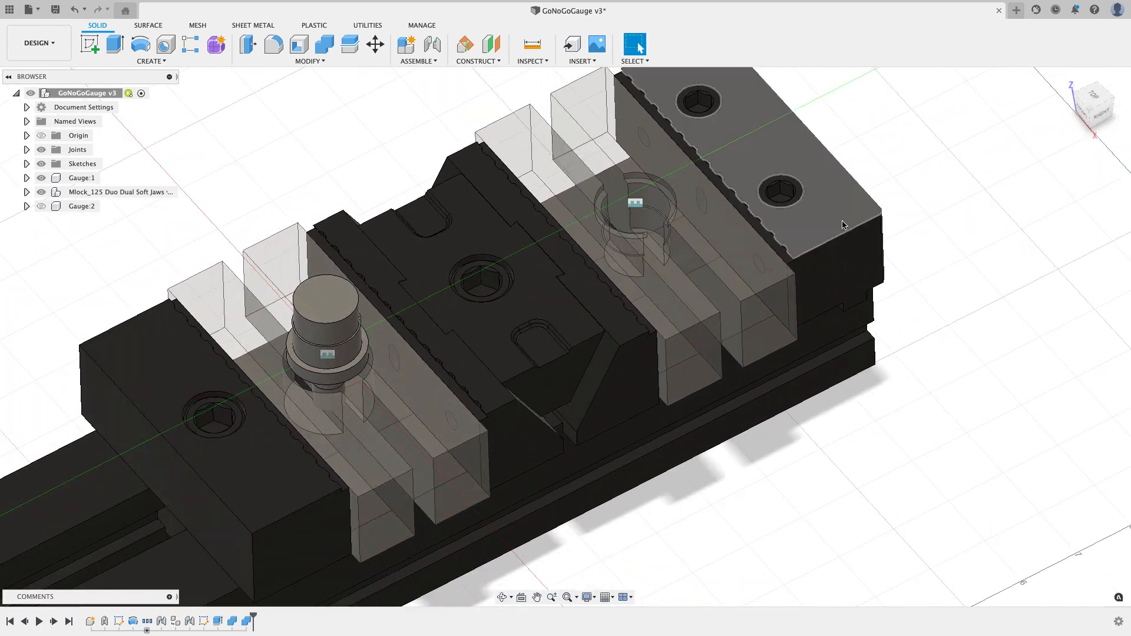
Step: Examine the rear jaws' pocket up close for the edges and ledges left by the gauge shape
{"action": "left_click", "coordinate": [1090, 117]}
{"action": "middle_click", "coordinate": [1023, 161]}
{"action": "middle_click", "coordinate": [1023, 162]}
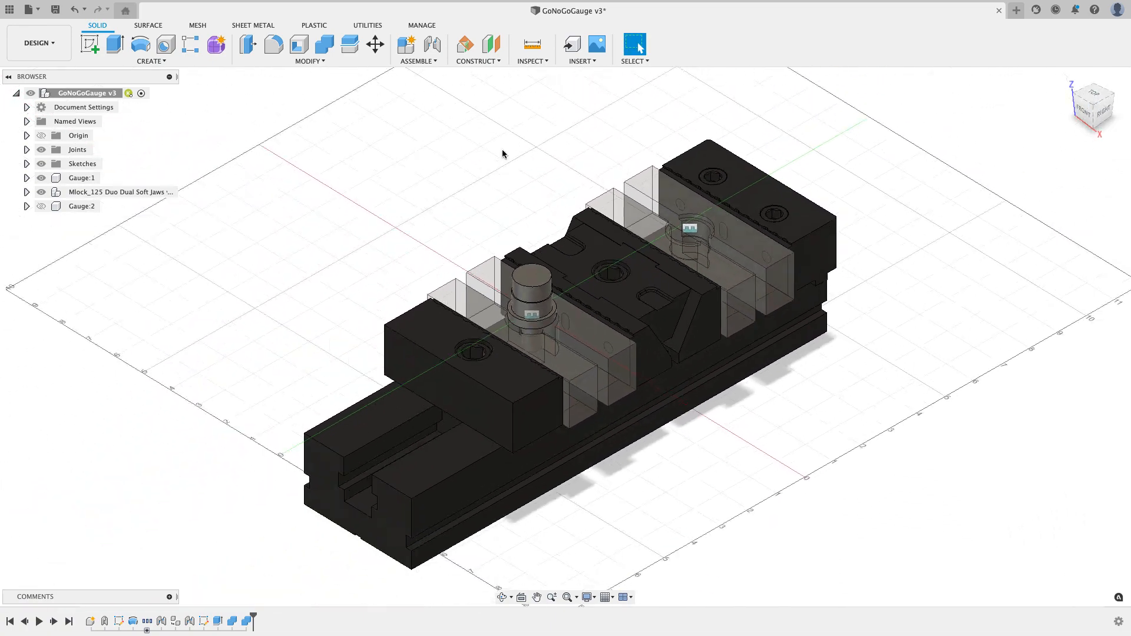
{"action": "middle_click_drag", "start_coordinate": [425, 149], "coordinate": [429, 179], "text": "shift"}
{"action": "scroll", "coordinate": [760, 209], "scroll_direction": "up", "scroll_amount": 4}
{"action": "scroll", "coordinate": [678, 229], "scroll_direction": "up", "scroll_amount": 6}
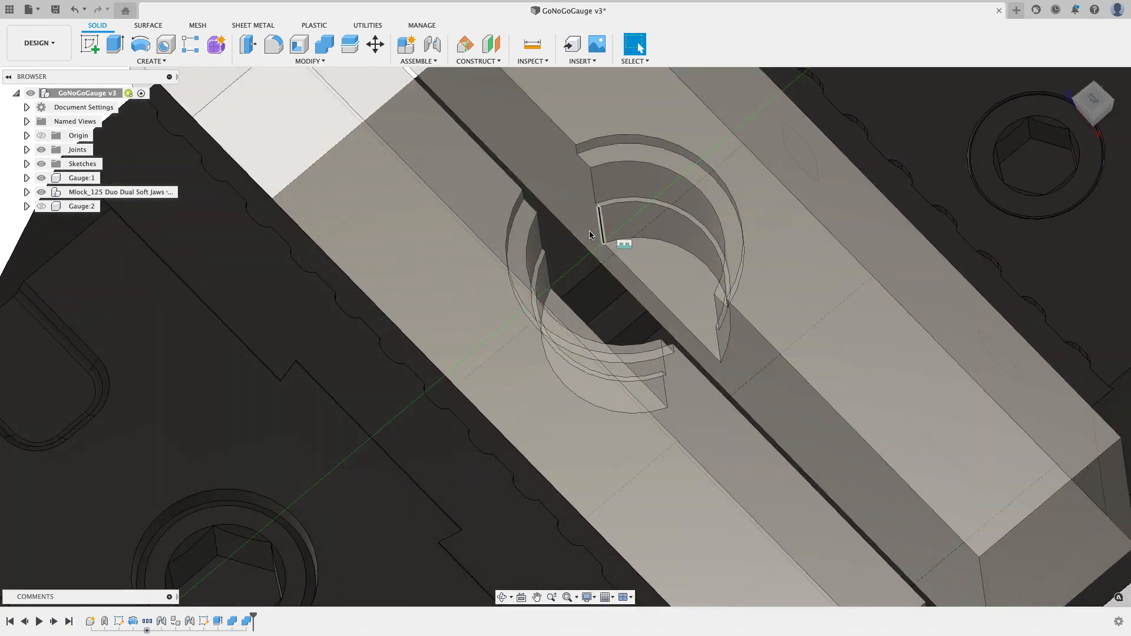
{"action": "scroll", "coordinate": [585, 215], "scroll_direction": "down", "scroll_amount": 5}
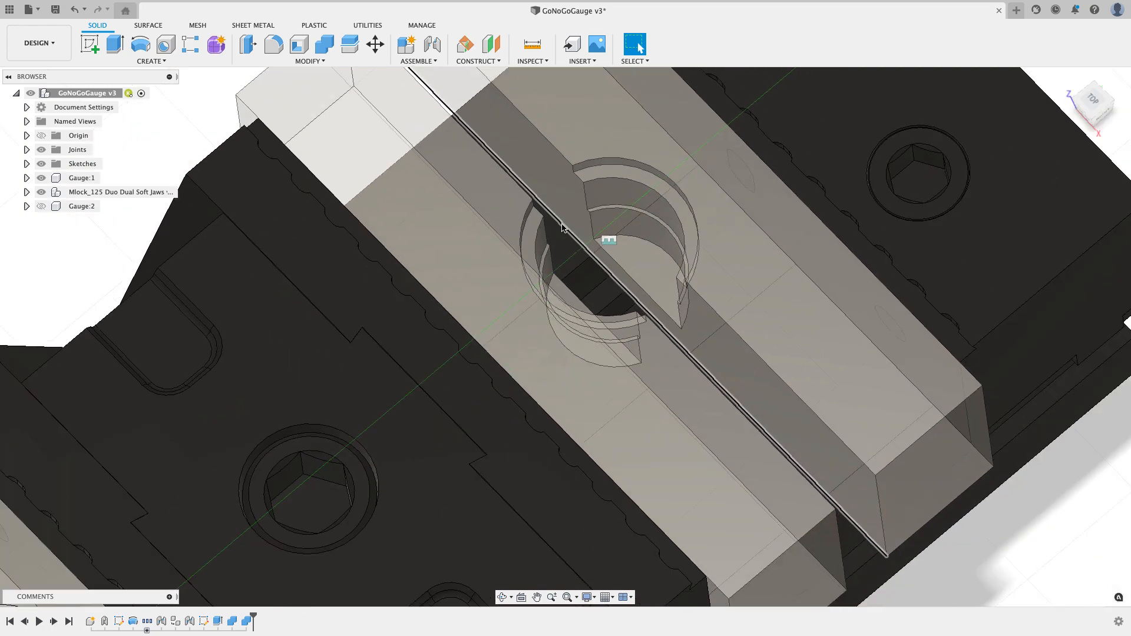
{"action": "scroll", "coordinate": [557, 198], "scroll_direction": "down", "scroll_amount": 2}
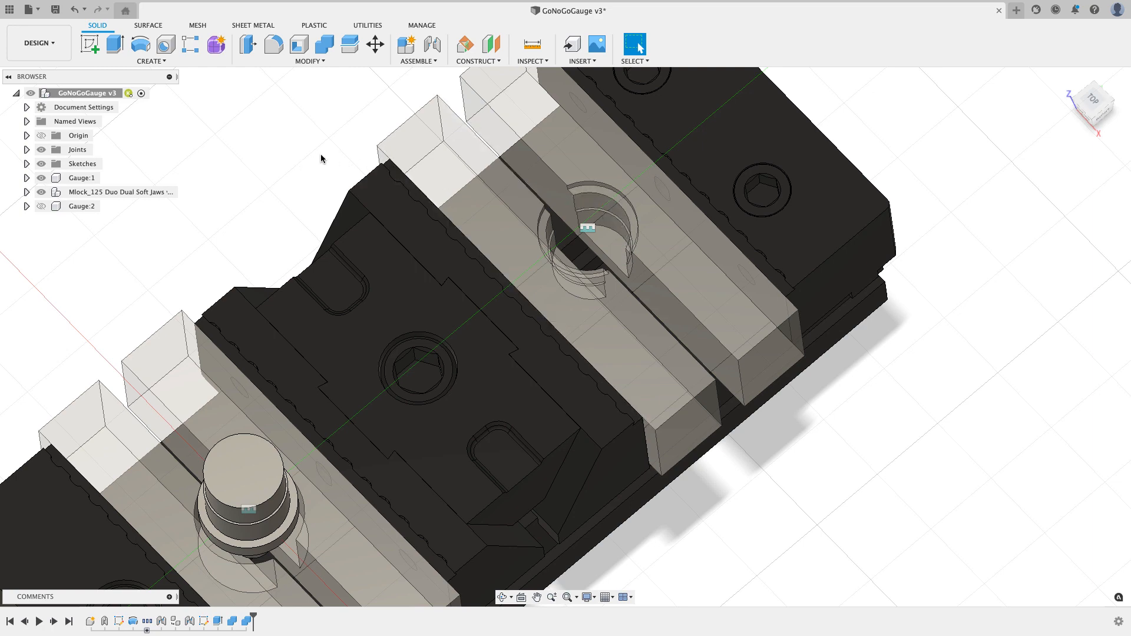
Step: Start a sketch on the rear pocket's floor face and turn its projected outline into construction lines
{"action": "left_click", "coordinate": [95, 46]}
{"action": "scroll", "coordinate": [658, 279], "scroll_direction": "up", "scroll_amount": 5}
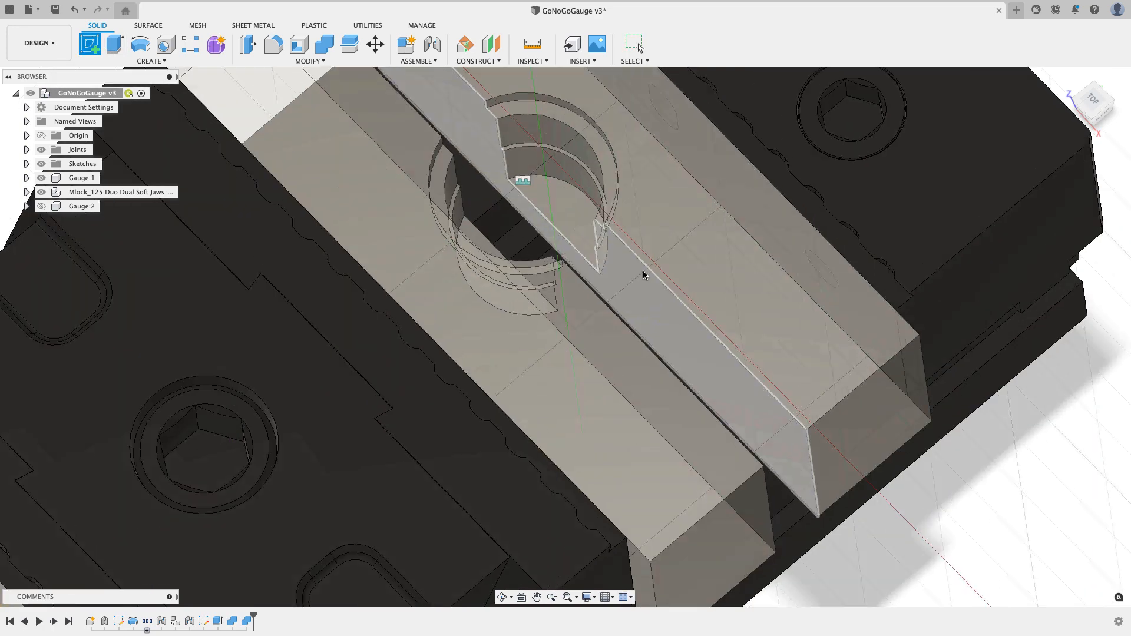
{"action": "left_click", "coordinate": [549, 206]}
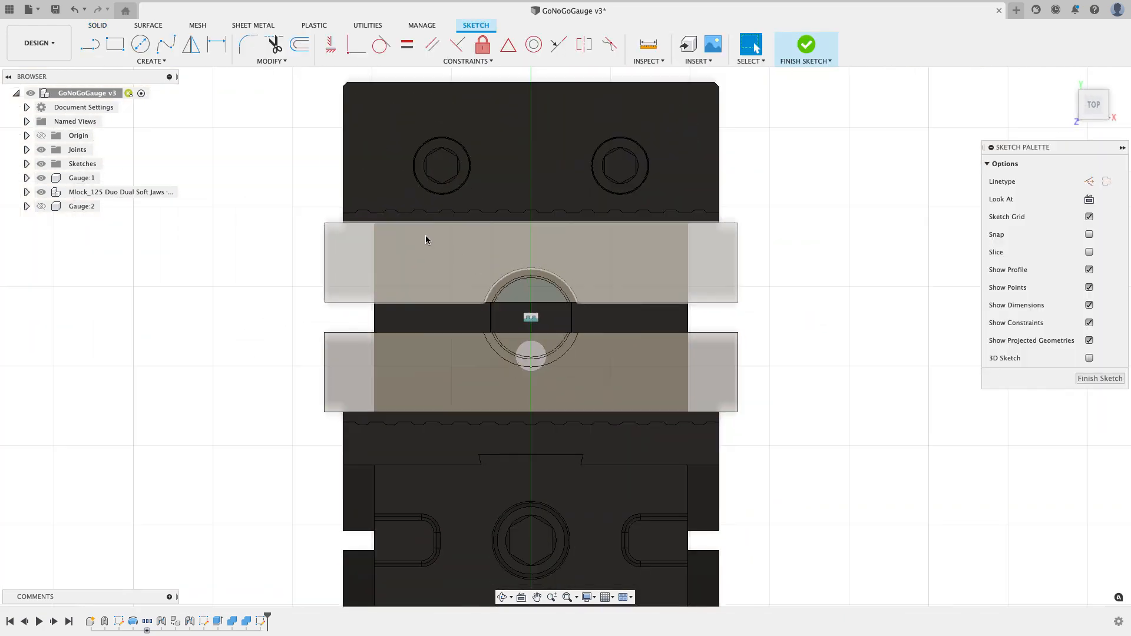
{"action": "left_click_drag", "start_coordinate": [600, 310], "coordinate": [628, 319]}
{"action": "right_click", "coordinate": [628, 319]}
{"action": "left_click", "coordinate": [1088, 215]}
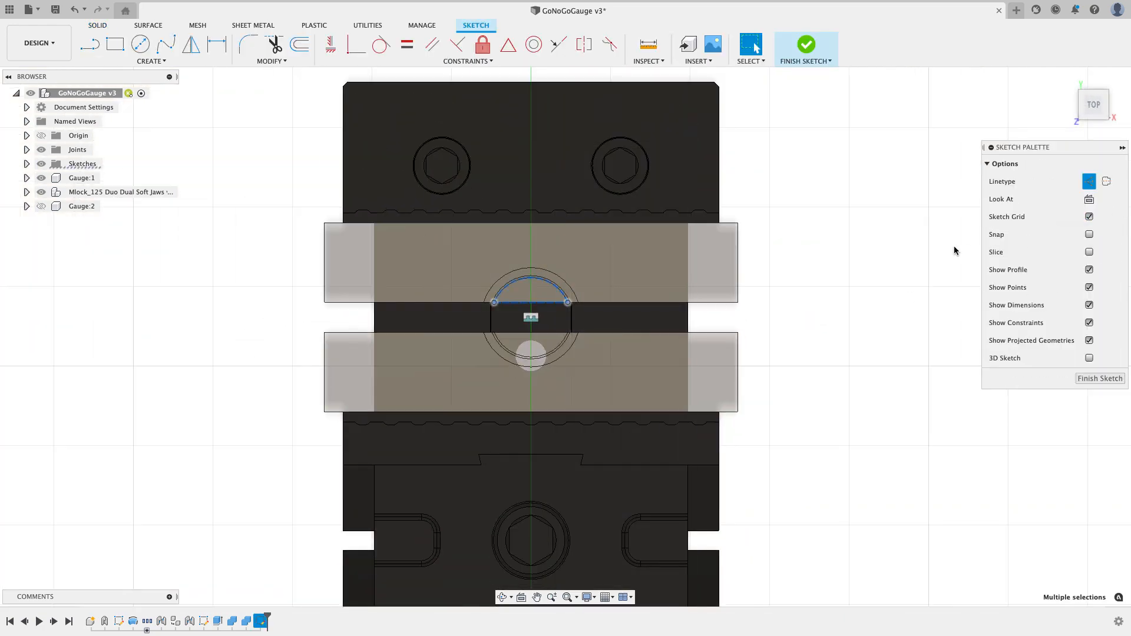
{"action": "left_click", "coordinate": [955, 248]}
Step: Sketch a circle about 0.81 in in diameter centred on the rear pocket's axis
{"action": "left_click", "coordinate": [141, 44]}
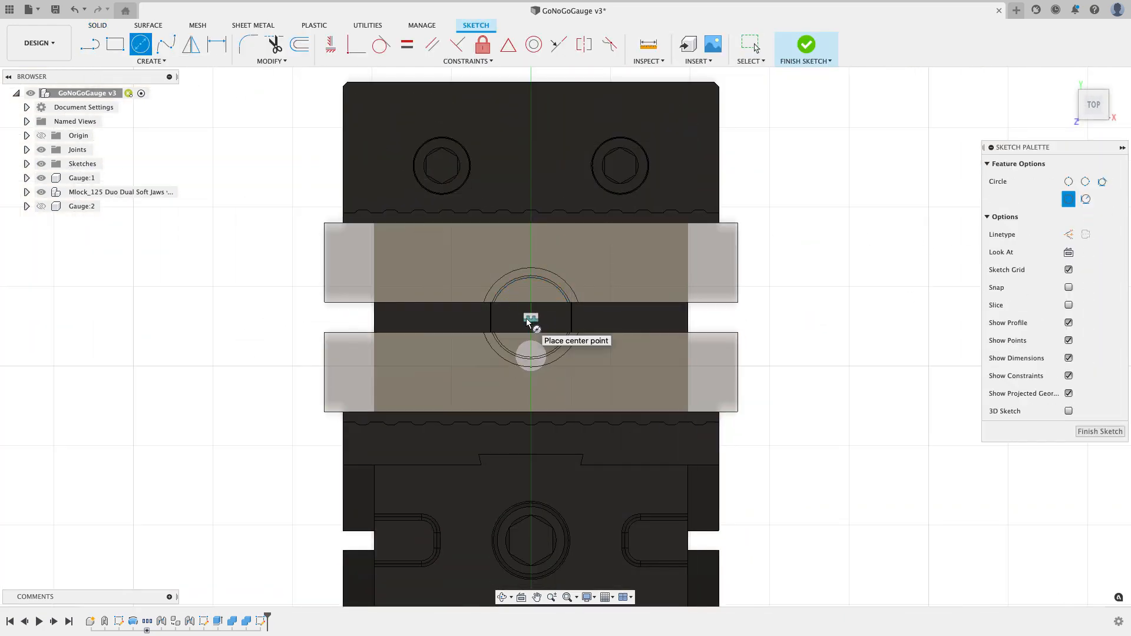
{"action": "left_click", "coordinate": [530, 323]}
{"action": "scroll", "coordinate": [533, 318], "scroll_direction": "up", "scroll_amount": 5}
{"action": "left_click", "coordinate": [566, 283]}
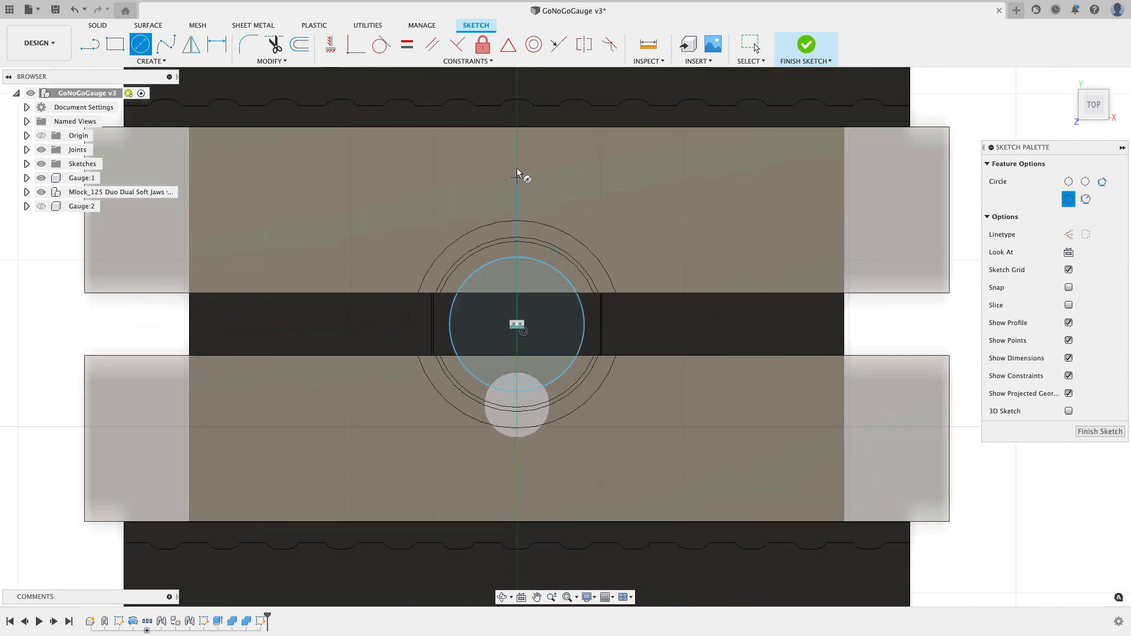
Step: Apply an Equal constraint between the circle and the pocket floor's projected arc, and finish the sketch
{"action": "left_click", "coordinate": [407, 44]}
{"action": "left_click", "coordinate": [574, 284]}
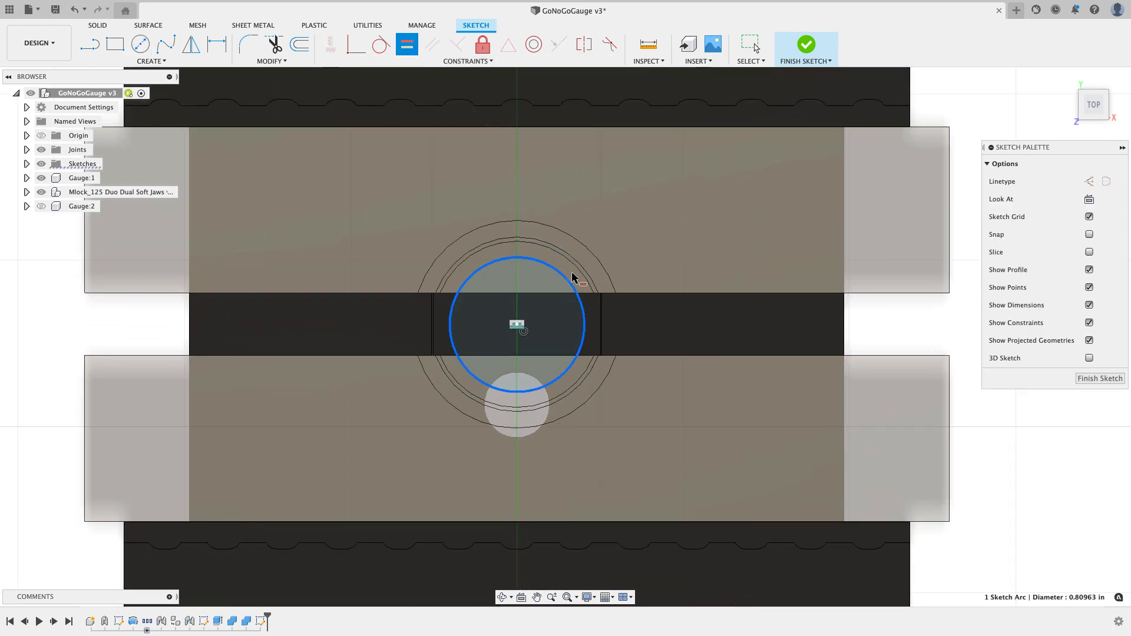
{"action": "left_click", "coordinate": [574, 273]}
{"action": "scroll", "coordinate": [641, 313], "scroll_direction": "down", "scroll_amount": 3}
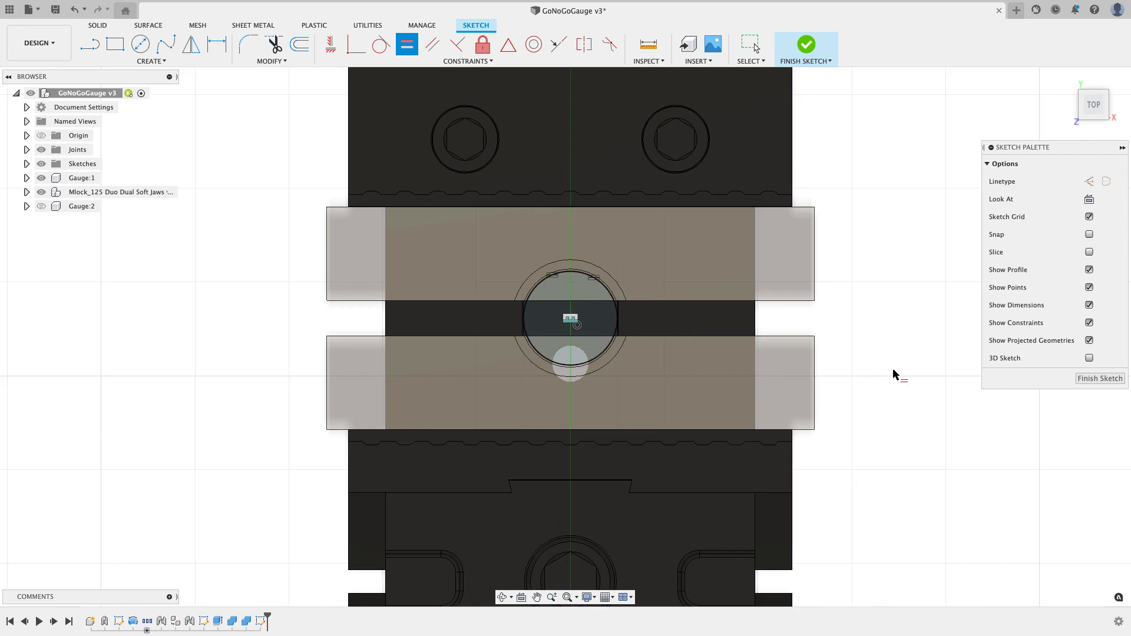
{"action": "left_click", "coordinate": [1090, 379]}
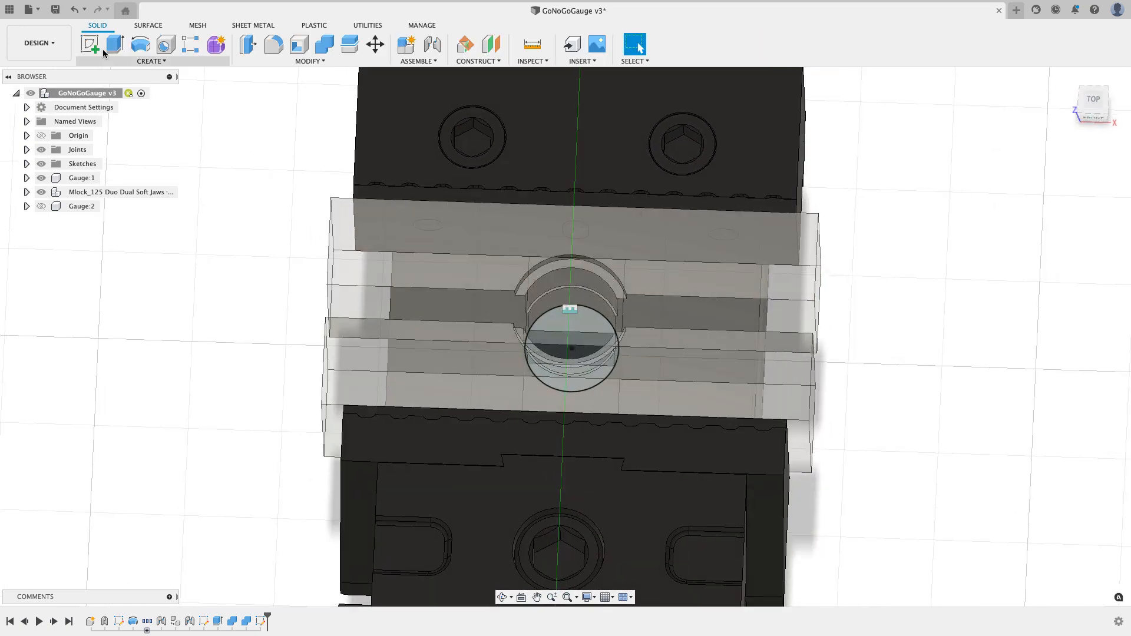
Step: Start a new sketch on the narrow ledge inside the rear pocket and draw a circle centred on the pocket's axis
{"action": "left_click", "coordinate": [103, 52]}
{"action": "scroll", "coordinate": [589, 295], "scroll_direction": "up", "scroll_amount": 6}
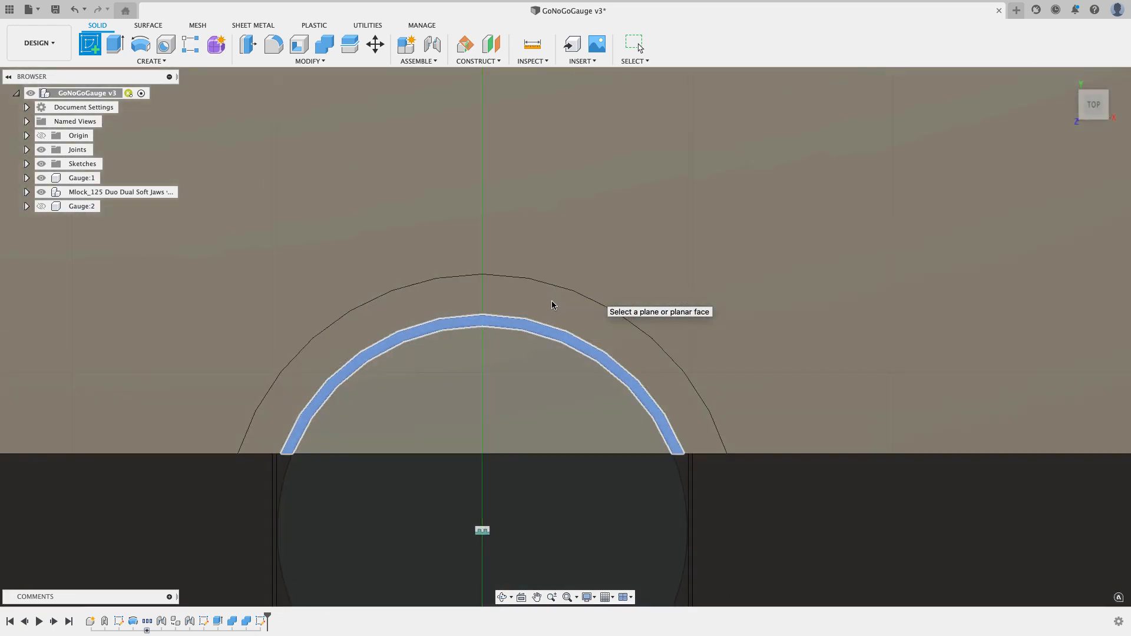
{"action": "left_click", "coordinate": [551, 300]}
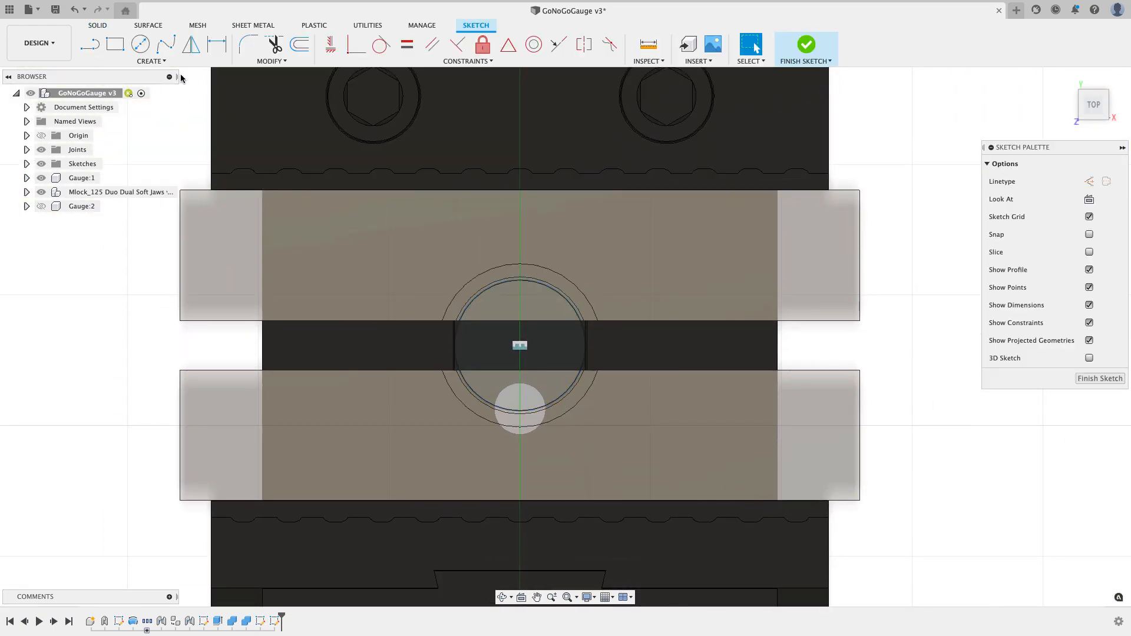
{"action": "key", "text": "c"}
{"action": "left_click", "coordinate": [519, 348]}
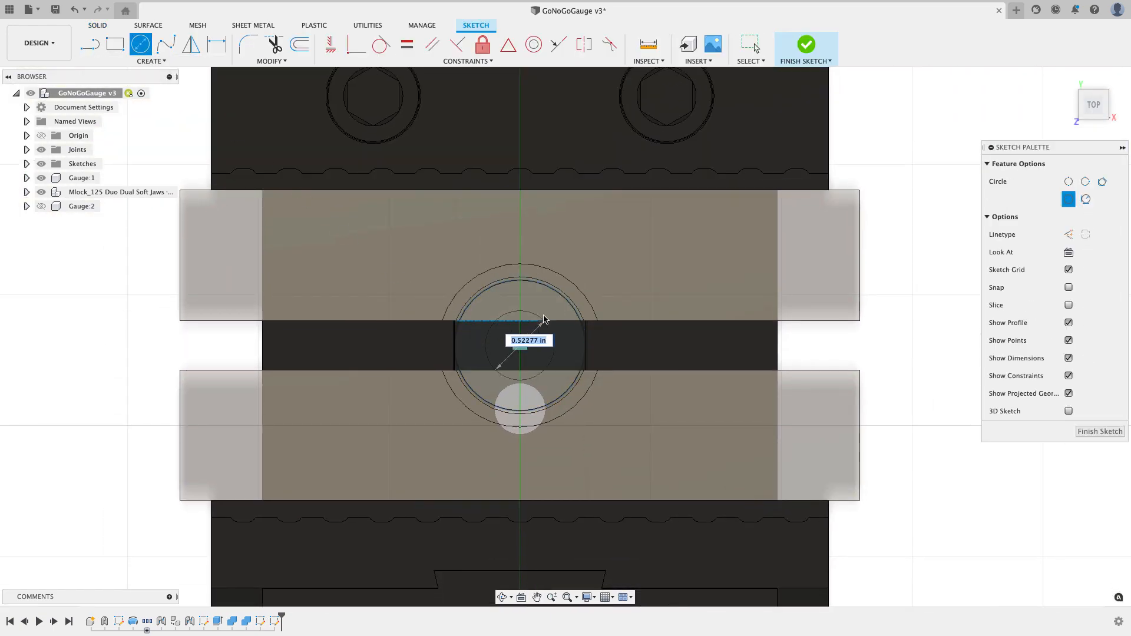
{"action": "scroll", "coordinate": [543, 314], "scroll_direction": "up", "scroll_amount": 2}
{"action": "left_click", "coordinate": [556, 312]}
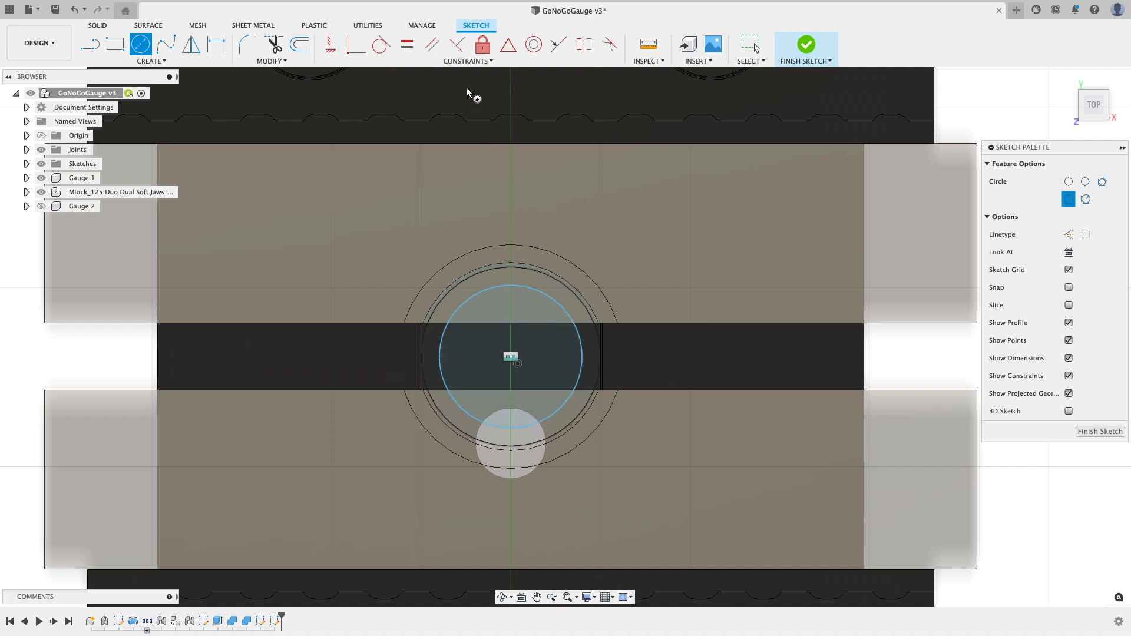
Step: Try to constrain the ledge sketch's circle equal to the inner circle from the pocket-floor sketch
{"action": "left_click", "coordinate": [406, 44]}
{"action": "left_click", "coordinate": [558, 310]}
{"action": "left_click", "coordinate": [564, 289]}
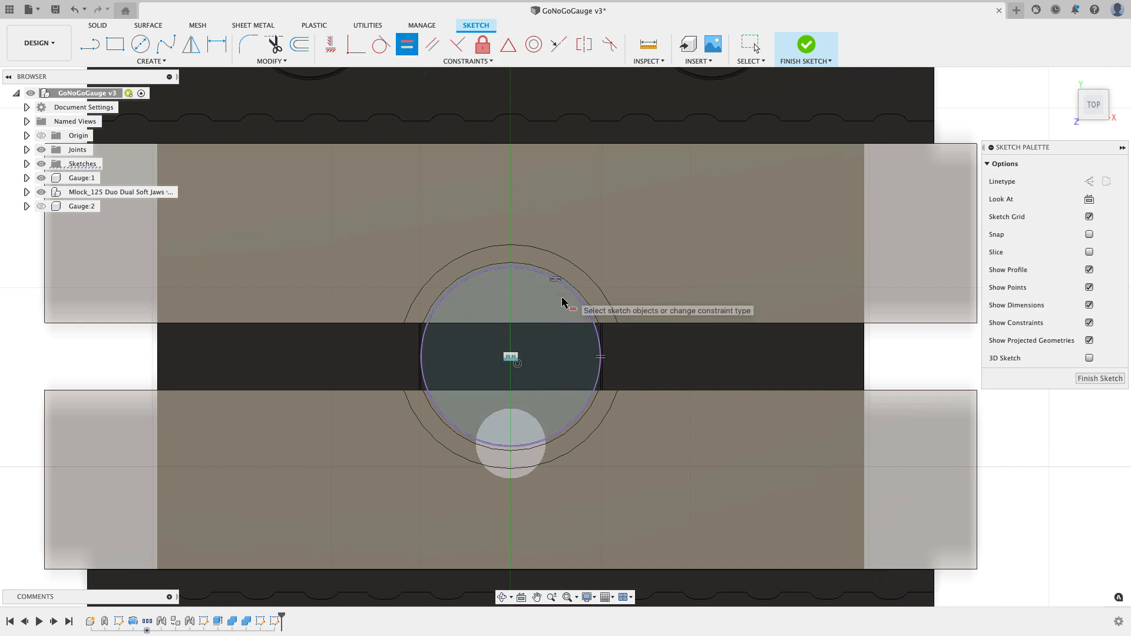
{"action": "scroll", "coordinate": [561, 300], "scroll_direction": "down", "scroll_amount": 2}
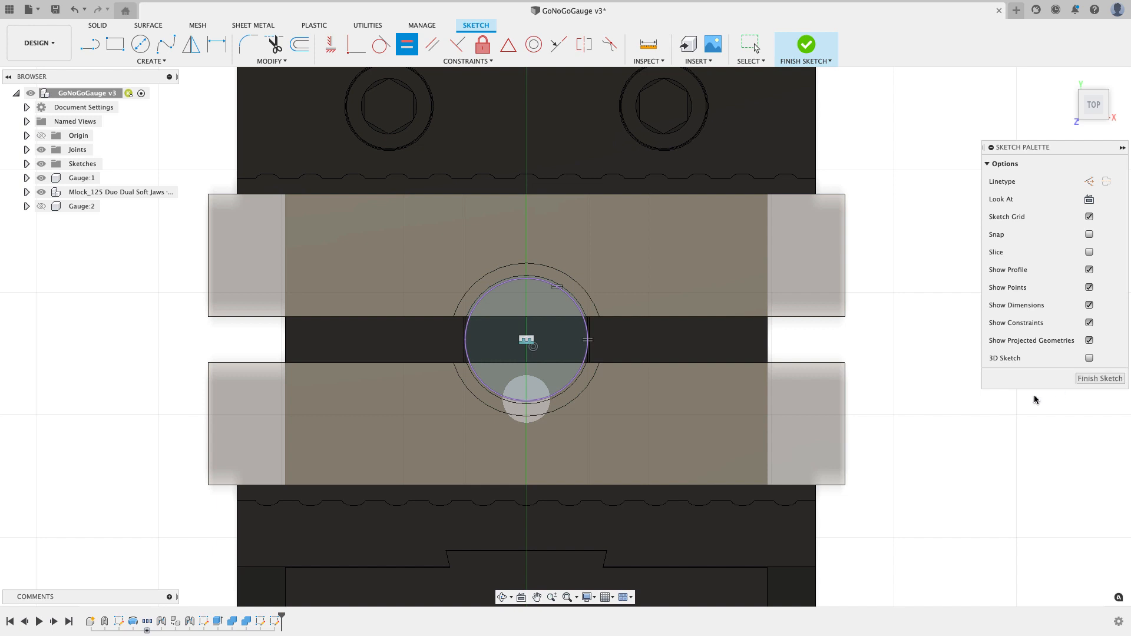
{"action": "key", "text": "Escape"}
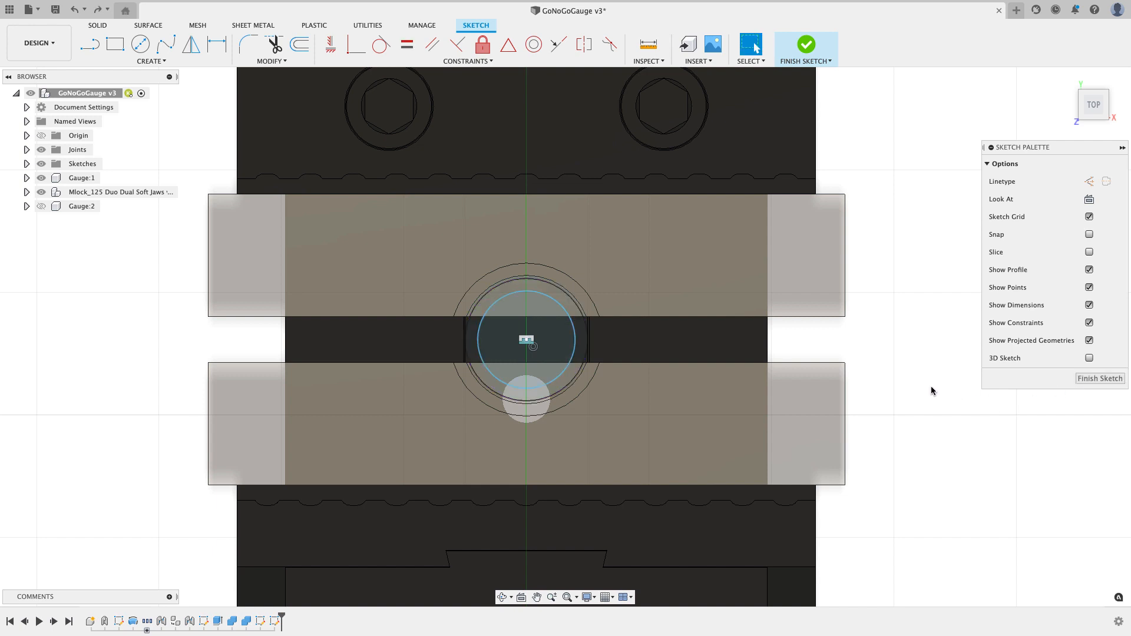
Step: Apply an Equal constraint between the new circle and the narrow ledge's outer arc
{"action": "scroll", "coordinate": [529, 306], "scroll_direction": "up", "scroll_amount": 4}
{"action": "left_click", "coordinate": [529, 306]}
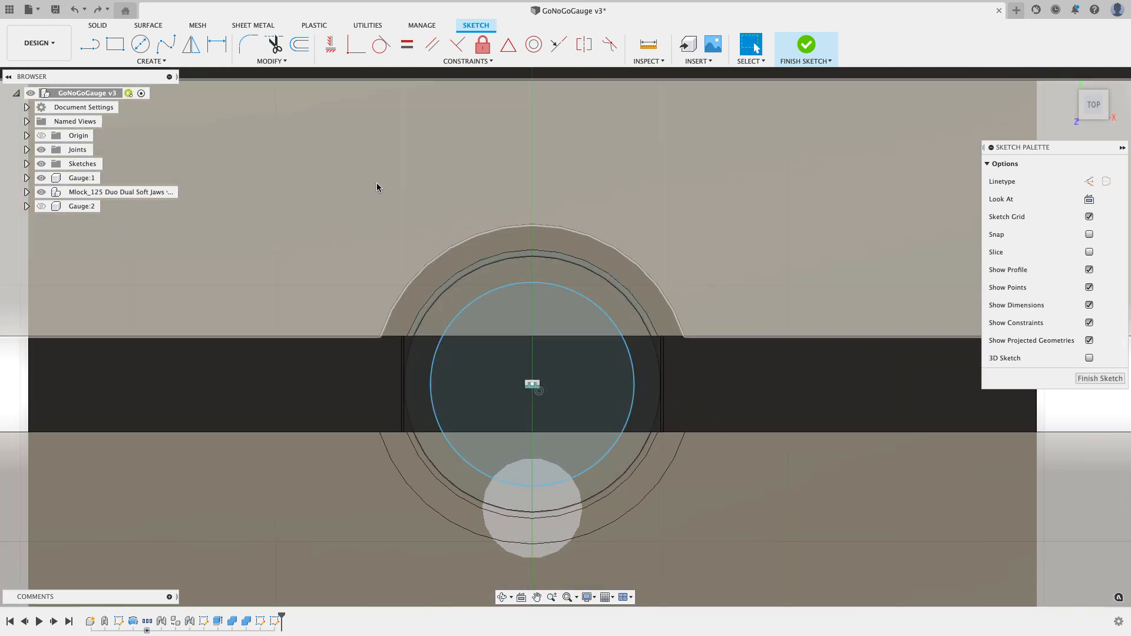
{"action": "left_click", "coordinate": [406, 45]}
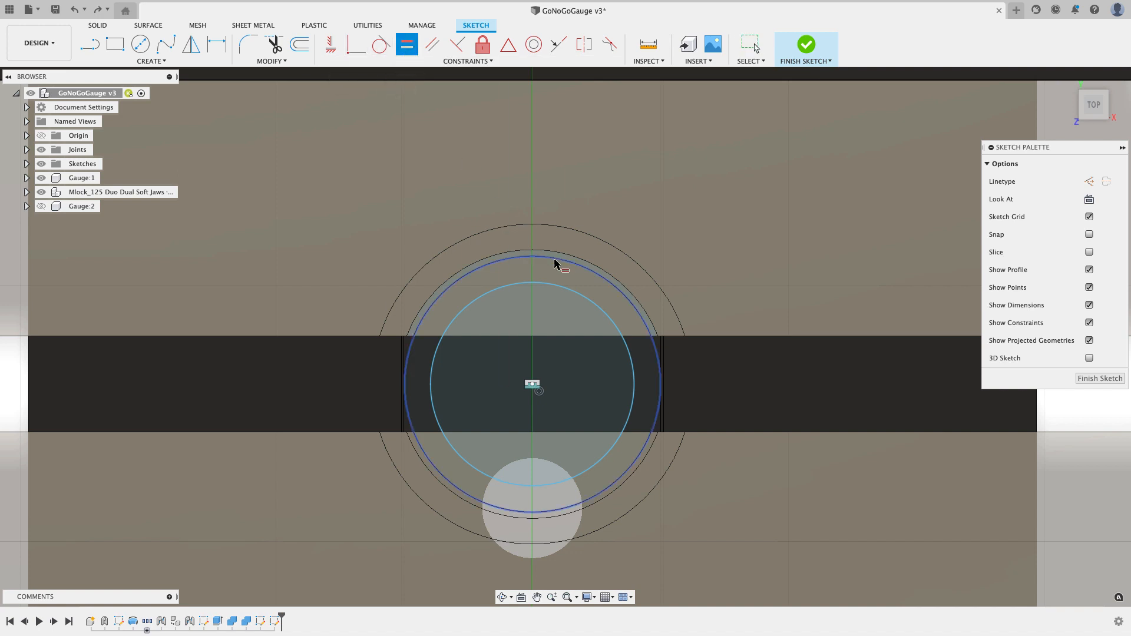
{"action": "left_click", "coordinate": [591, 266]}
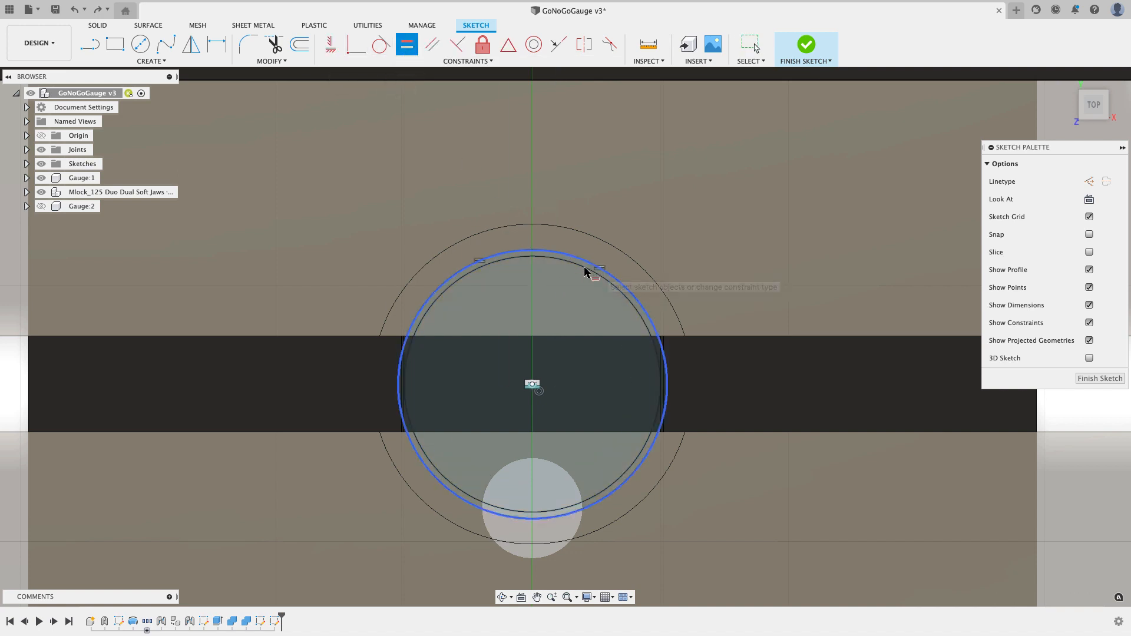
Step: Finish the ledge sketch, start a new sketch on the upper, wider ledge of the rear pocket and draw a circle centred on the pocket's axis
{"action": "left_click", "coordinate": [1095, 380]}
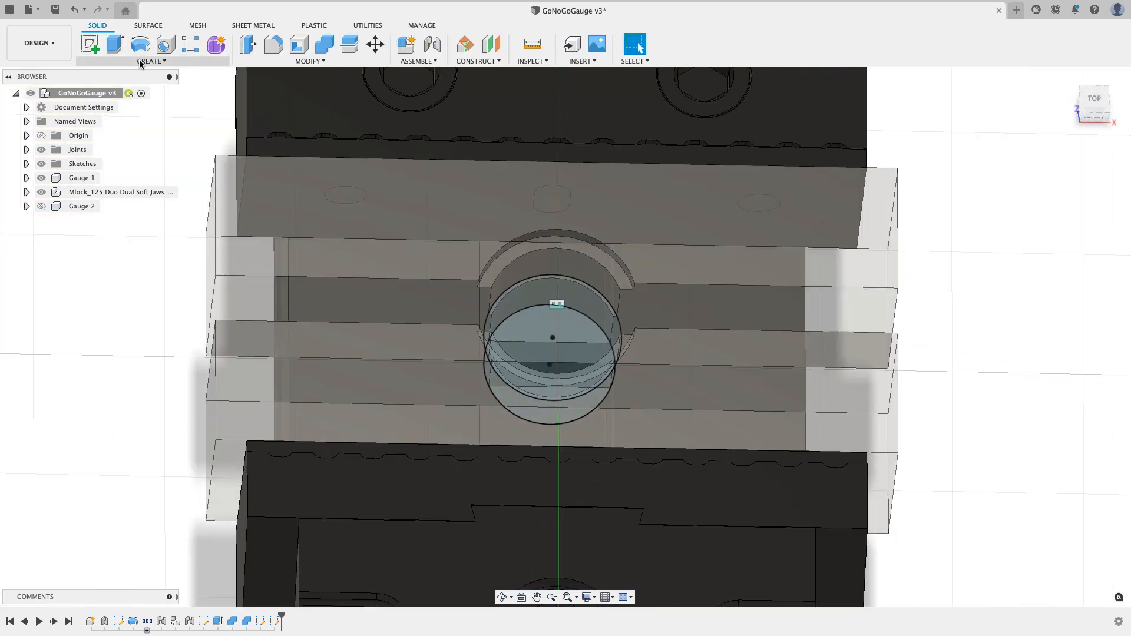
{"action": "left_click", "coordinate": [90, 44]}
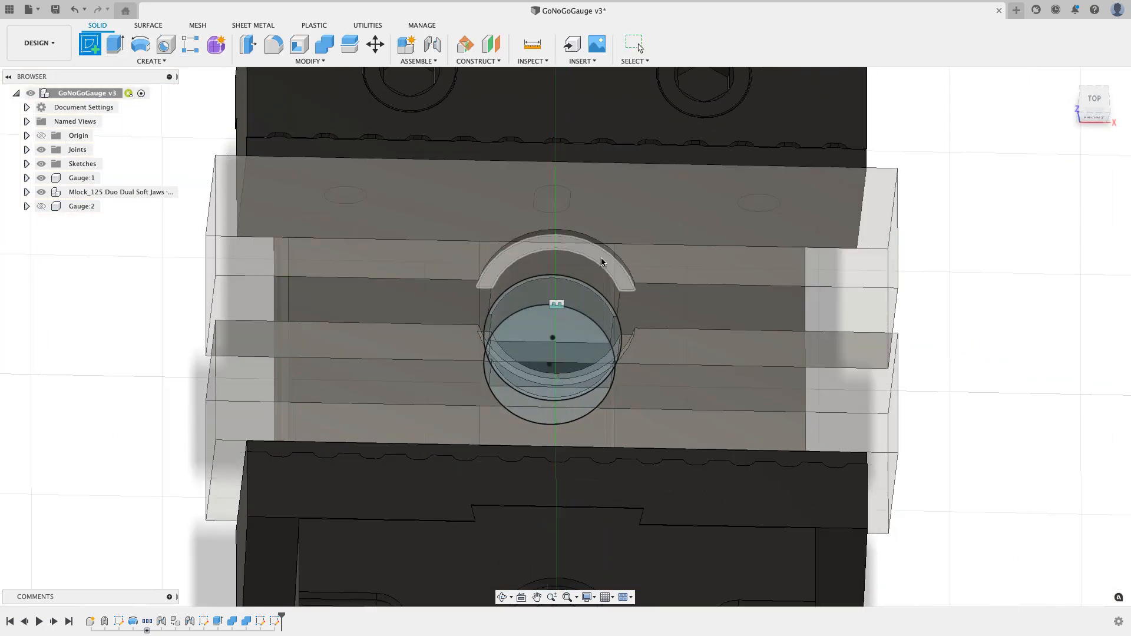
{"action": "left_click", "coordinate": [601, 261]}
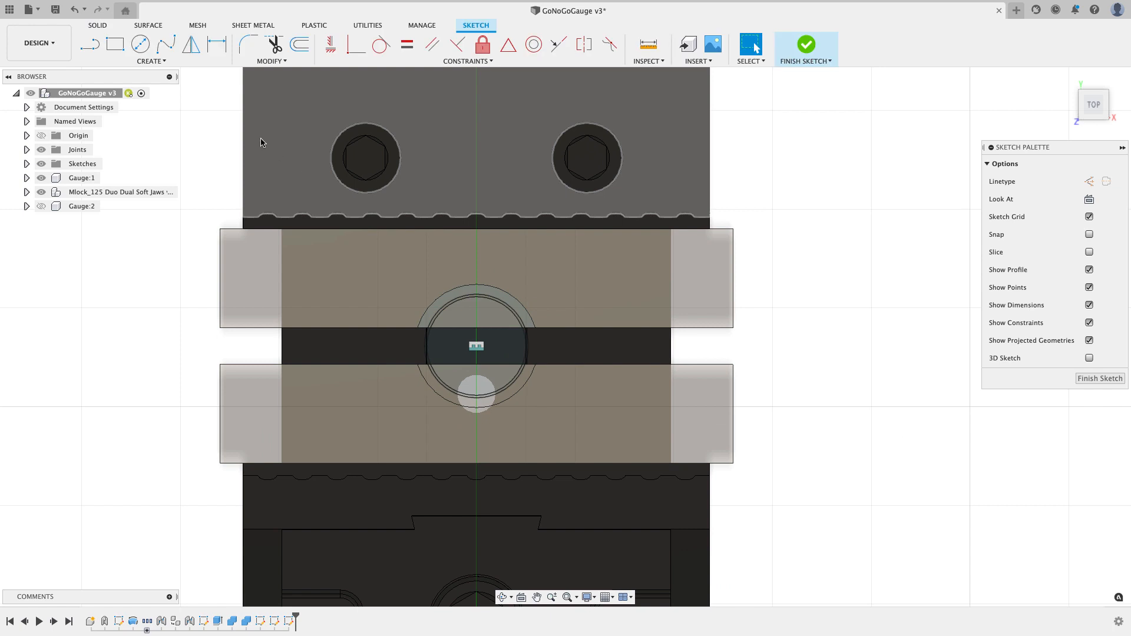
{"action": "left_click", "coordinate": [141, 44]}
{"action": "scroll", "coordinate": [475, 351], "scroll_direction": "up", "scroll_amount": 3}
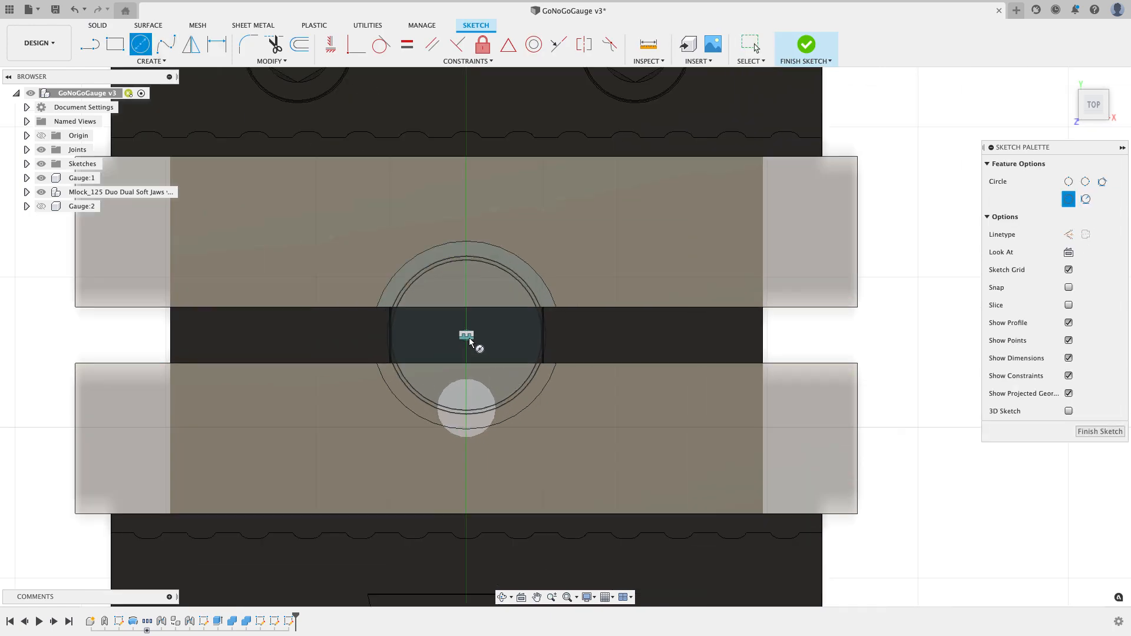
{"action": "scroll", "coordinate": [486, 316], "scroll_direction": "up", "scroll_amount": 2}
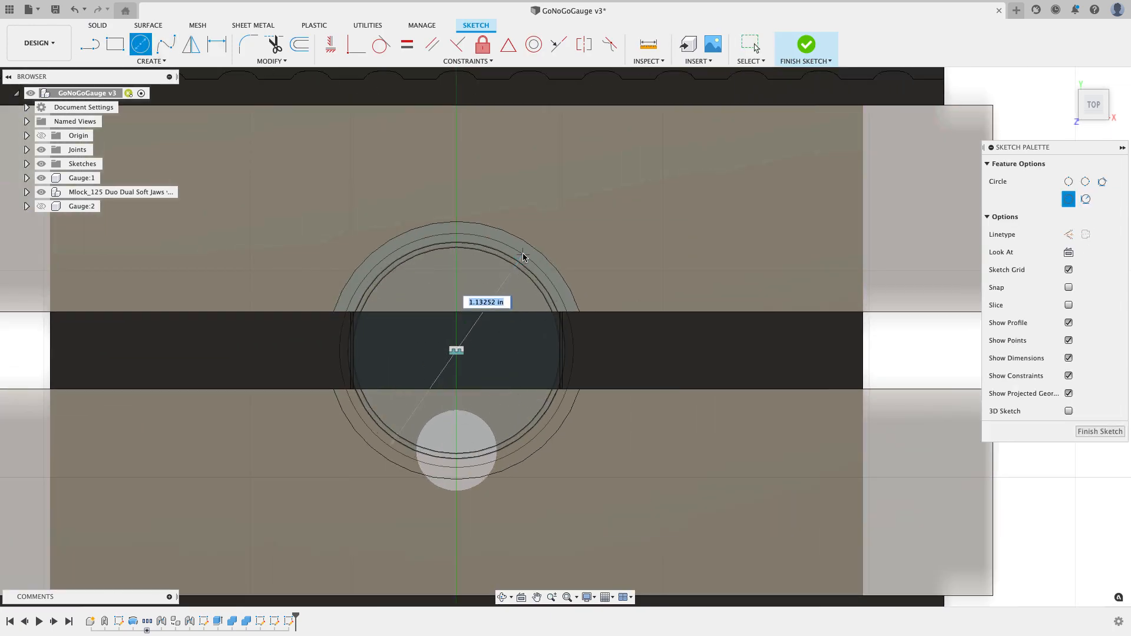
{"action": "left_click", "coordinate": [524, 257]}
Step: Apply an Equal constraint between the new circle and the wider ledge's outer arc, and finish the sketch
{"action": "left_click", "coordinate": [406, 44]}
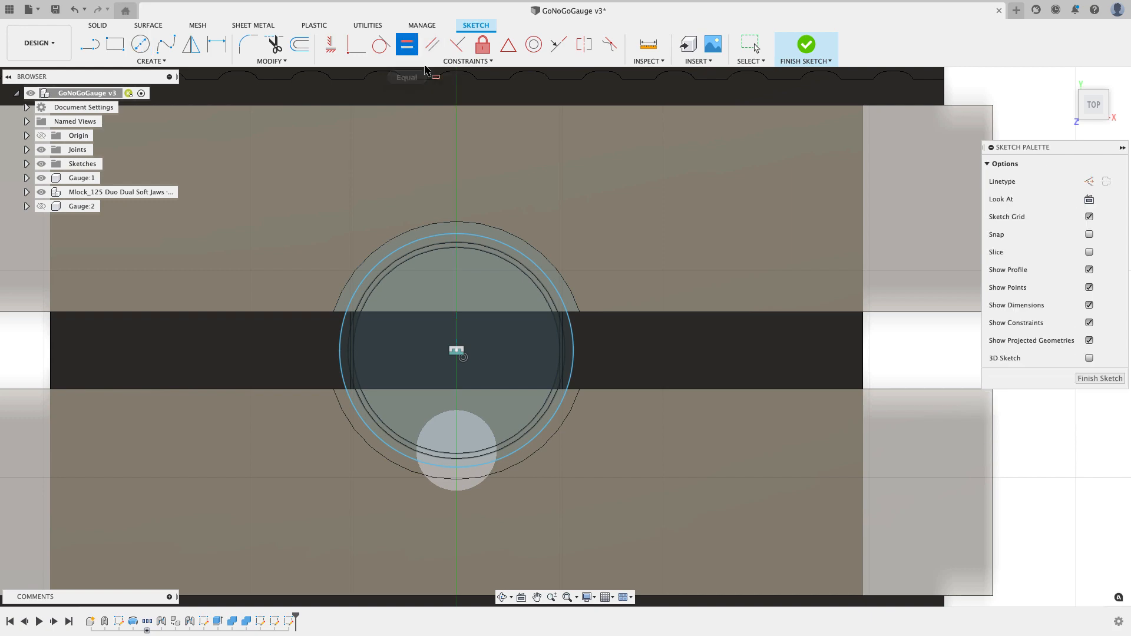
{"action": "left_click", "coordinate": [517, 245]}
{"action": "left_click", "coordinate": [519, 243]}
{"action": "scroll", "coordinate": [559, 274], "scroll_direction": "down", "scroll_amount": 3}
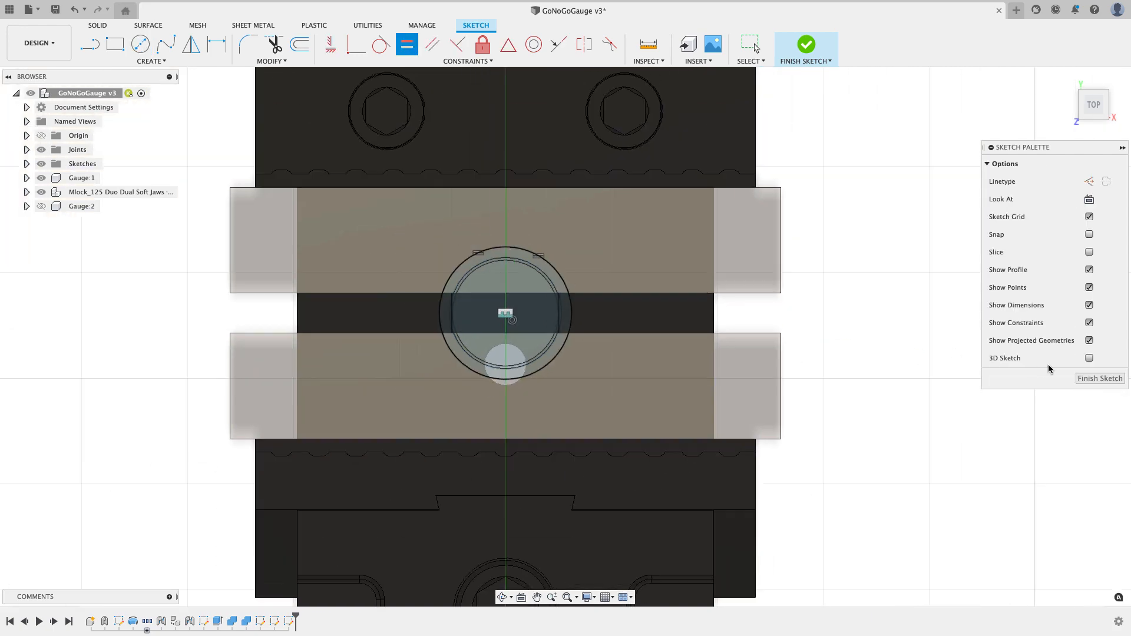
{"action": "left_click", "coordinate": [1088, 378]}
Step: Switch to the Manufacture workspace from the home view, expand the GoNoGoGauge model and hide the Gauge:1 component
{"action": "mouse_move", "coordinate": [939, 328]}
{"action": "middle_mouse_down", "text": "shift"}
{"action": "mouse_move", "coordinate": [939, 280]}
{"action": "mouse_move", "coordinate": [784, 277]}
{"action": "middle_mouse_up", "text": "shift"}
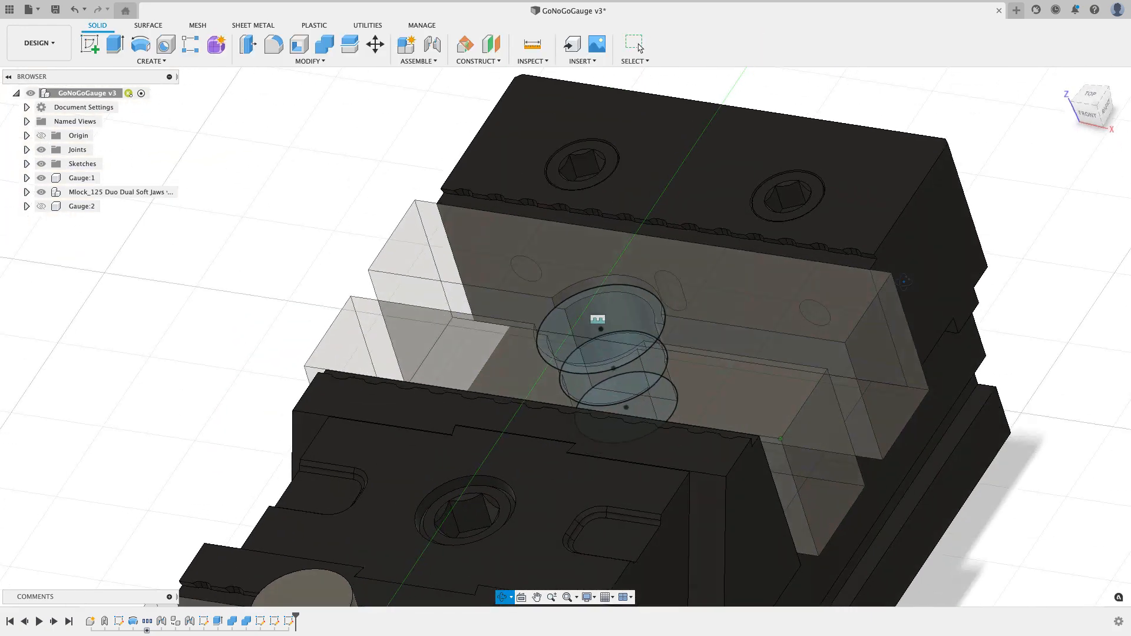
{"action": "scroll", "coordinate": [659, 324], "scroll_direction": "up", "scroll_amount": 4}
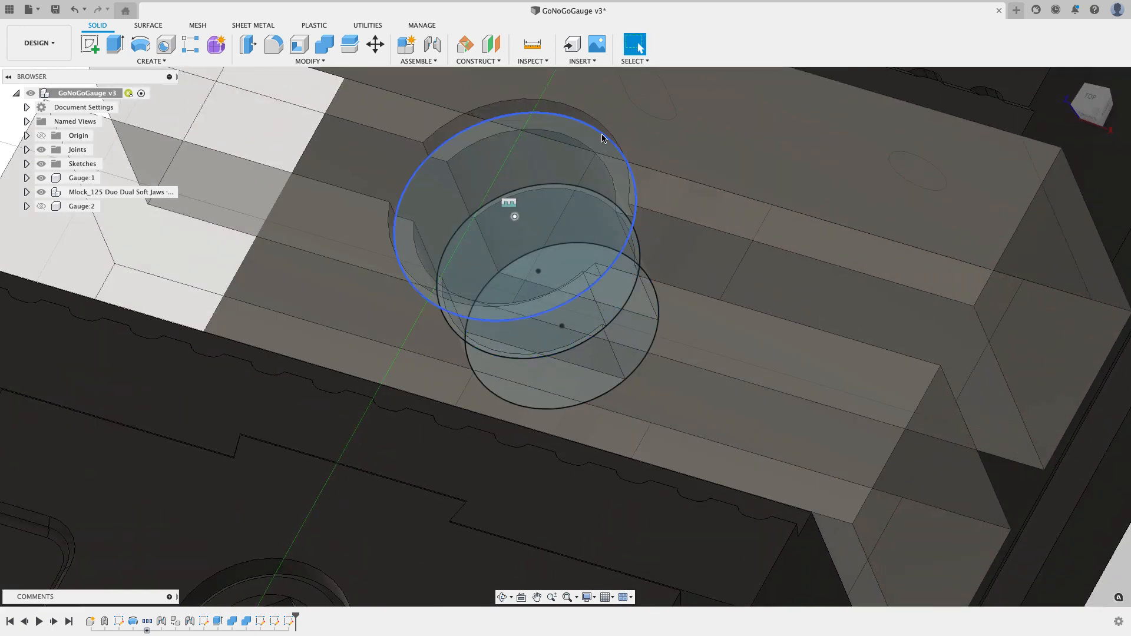
{"action": "scroll", "coordinate": [558, 239], "scroll_direction": "down", "scroll_amount": 5}
{"action": "middle_click_drag", "start_coordinate": [559, 239], "coordinate": [662, 246], "text": "shift"}
{"action": "left_click", "coordinate": [1103, 108]}
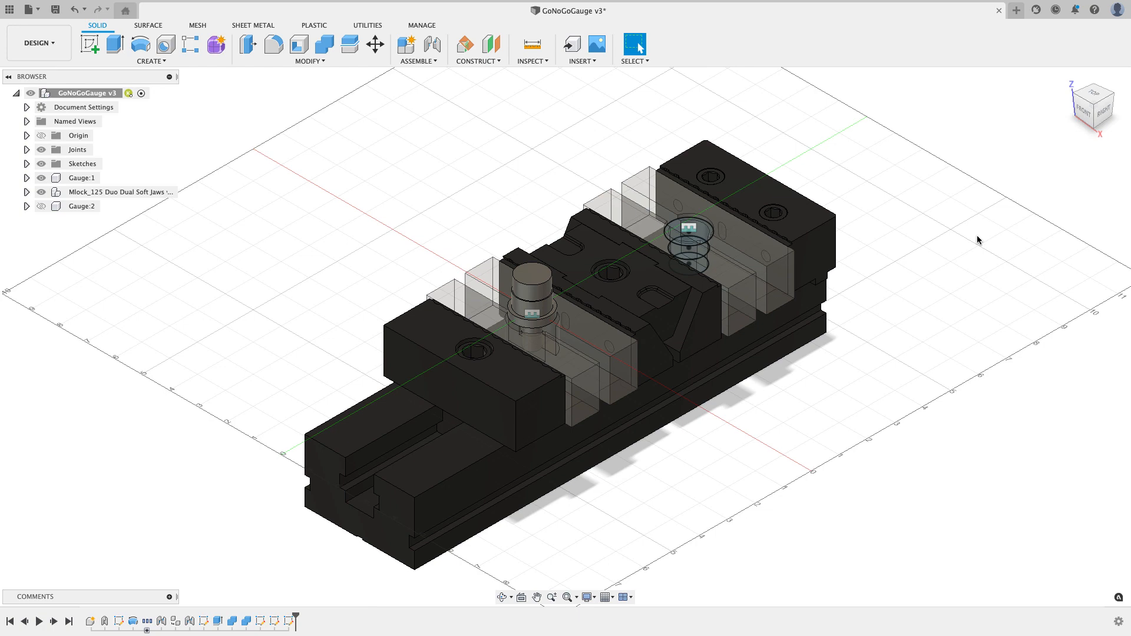
{"action": "left_click", "coordinate": [39, 43]}
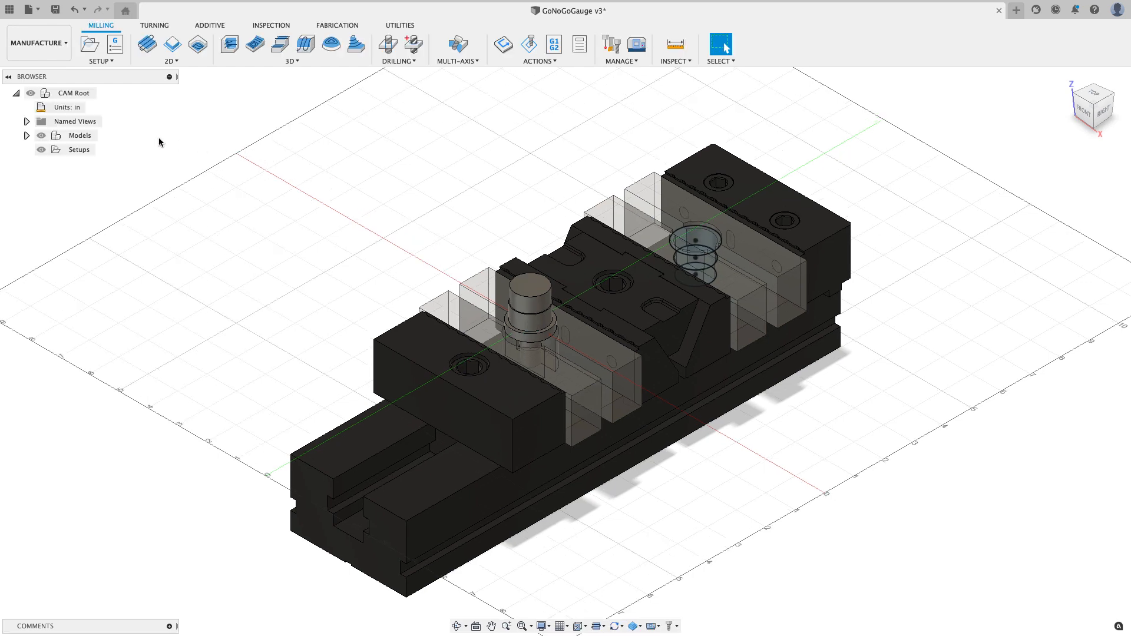
{"action": "left_click", "coordinate": [27, 136]}
{"action": "left_click", "coordinate": [37, 149]}
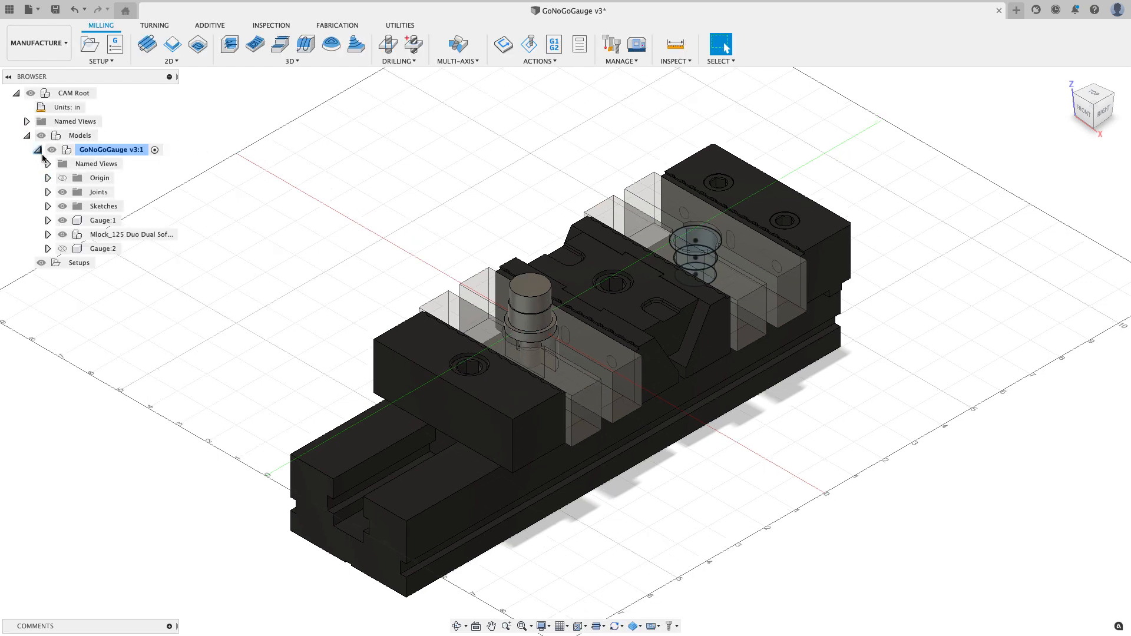
{"action": "left_click", "coordinate": [63, 220]}
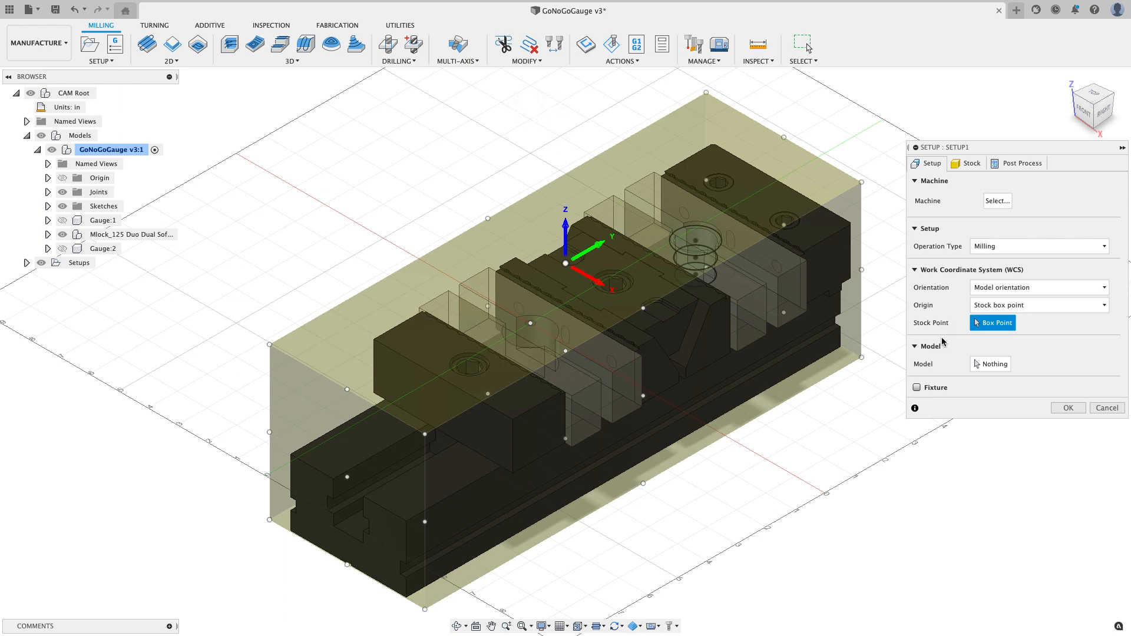
Step: Select the two front soft jaw bodies as the model for the new milling setup
{"action": "left_click", "coordinate": [992, 364]}
{"action": "left_click", "coordinate": [624, 374]}
{"action": "left_click", "coordinate": [595, 396]}
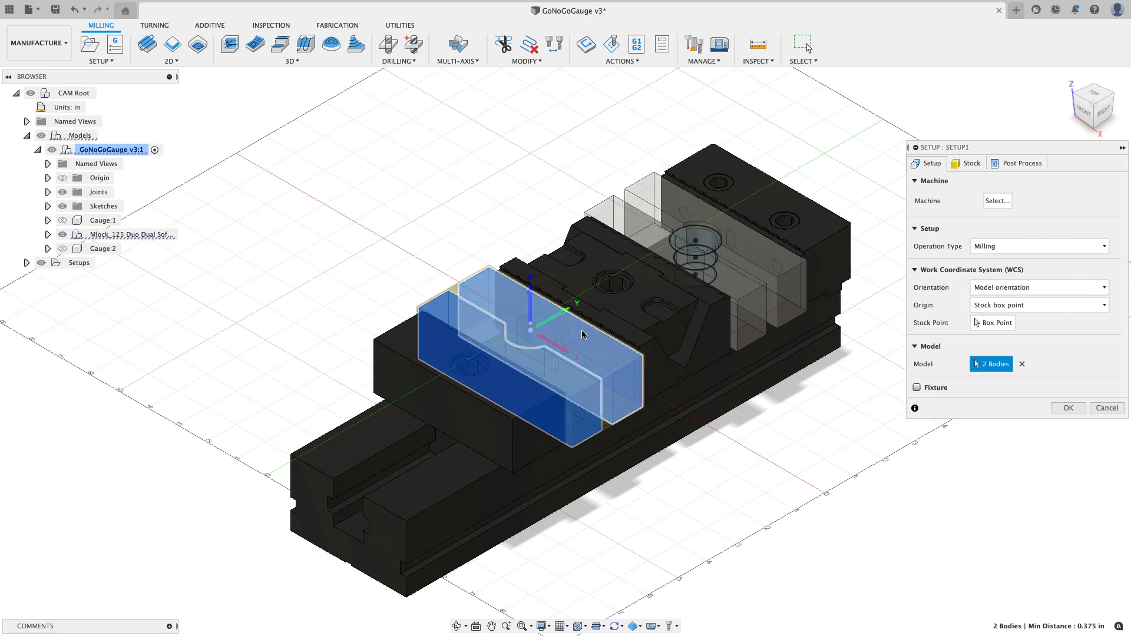
Step: Place the setup's work coordinate origin at the upper front-left corner of the stock box around the front jaws
{"action": "left_click", "coordinate": [530, 330]}
{"action": "scroll", "coordinate": [426, 307], "scroll_direction": "up", "scroll_amount": 3}
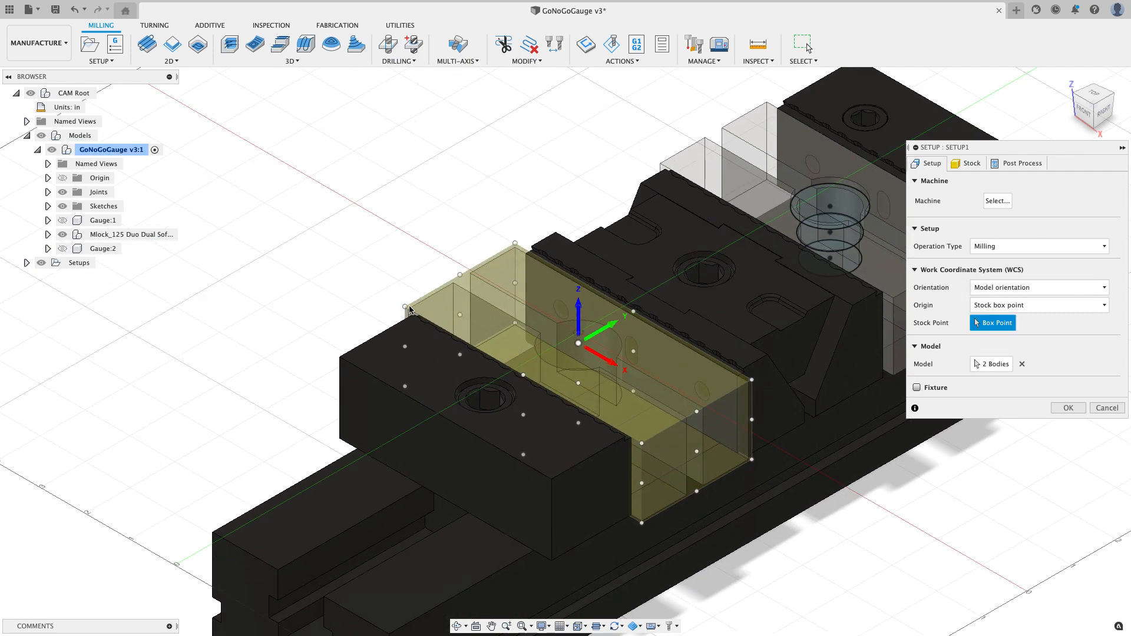
{"action": "left_click", "coordinate": [405, 307]}
{"action": "scroll", "coordinate": [380, 233], "scroll_direction": "up", "scroll_amount": 1}
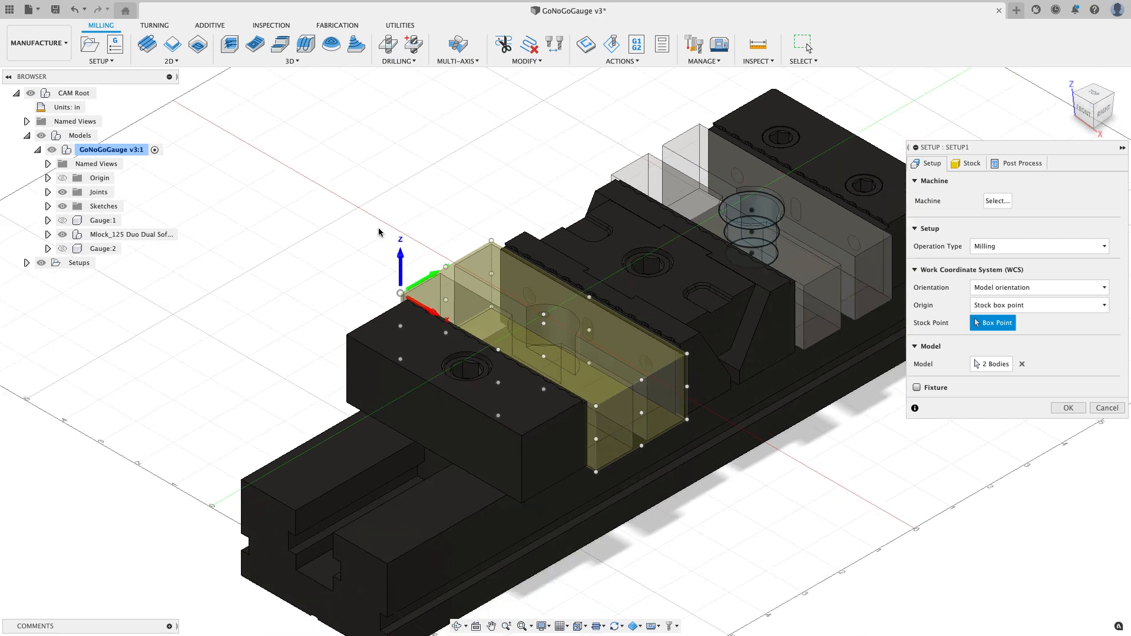
{"action": "scroll", "coordinate": [385, 253], "scroll_direction": "up", "scroll_amount": 2}
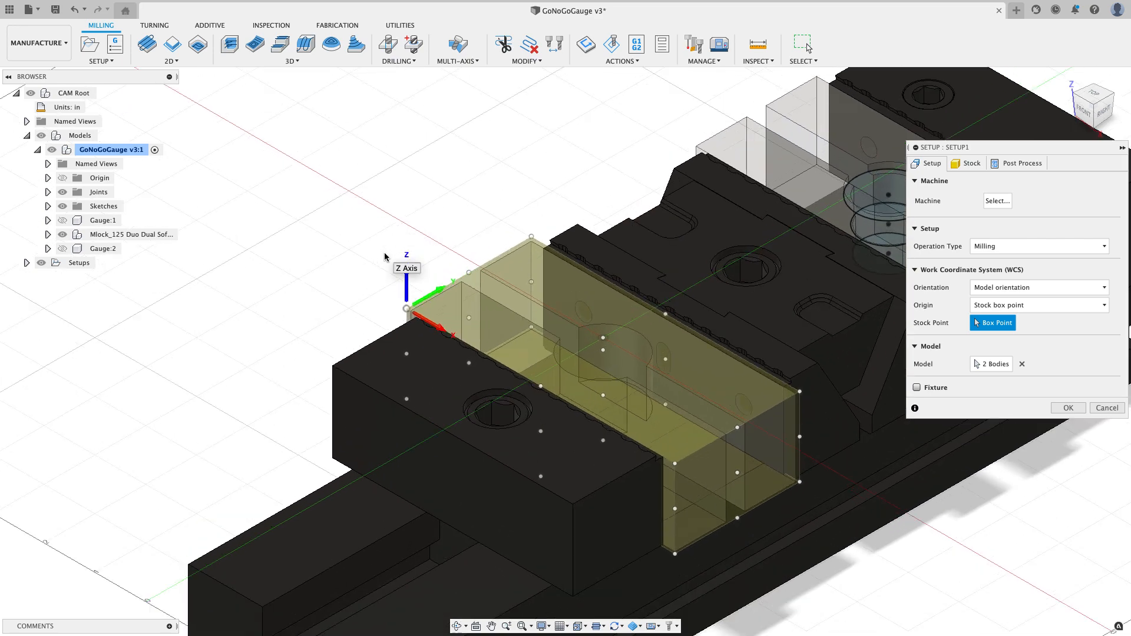
{"action": "scroll", "coordinate": [376, 245], "scroll_direction": "down", "scroll_amount": 5}
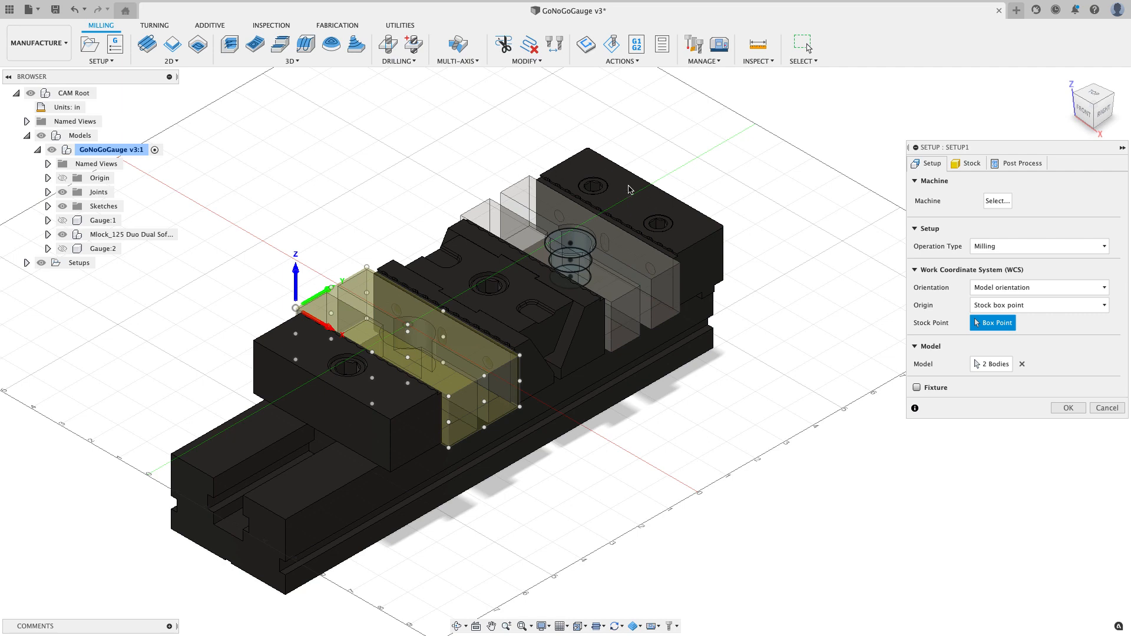
Step: Define the stock as a fixed size box around the front jaws with Round Up to Nearest set to 0
{"action": "left_click", "coordinate": [971, 165]}
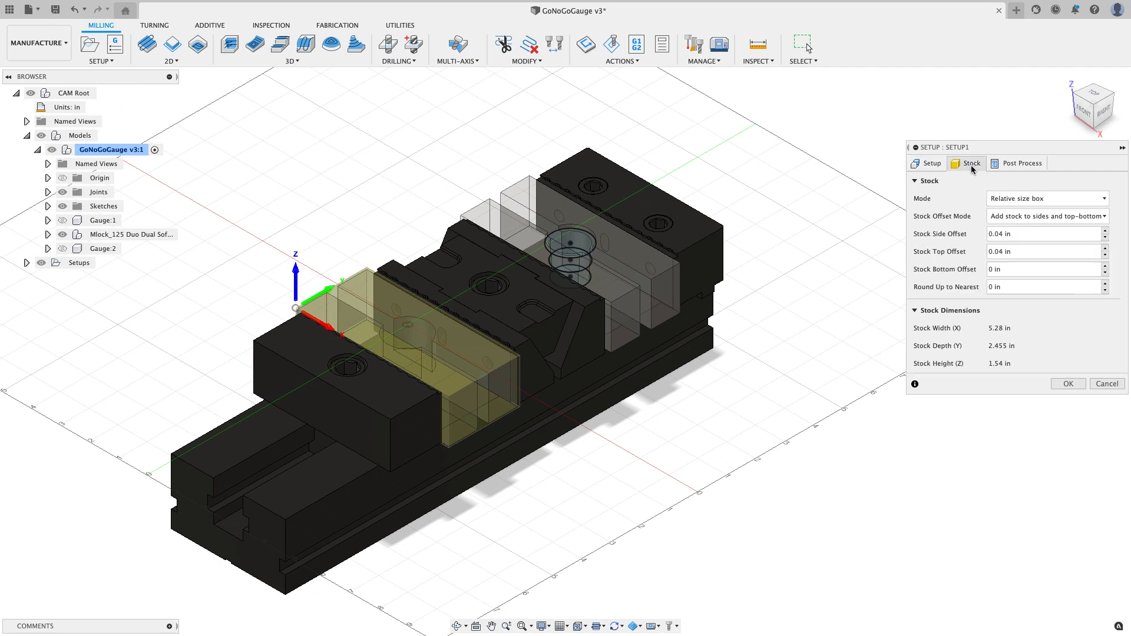
{"action": "left_click", "coordinate": [1007, 200]}
{"action": "left_click", "coordinate": [1015, 214]}
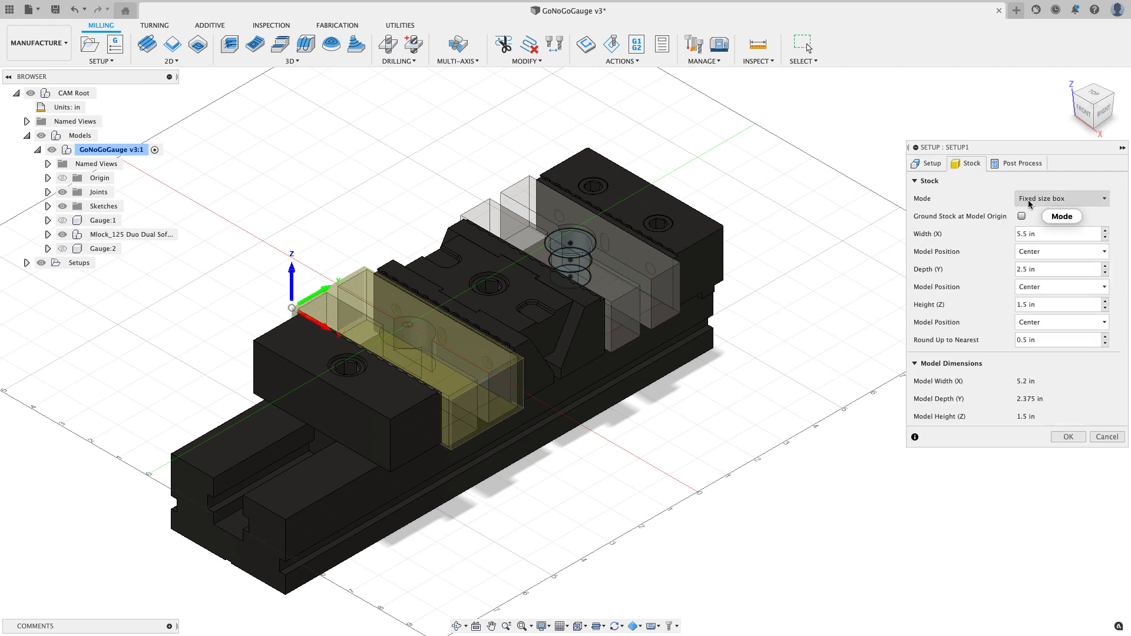
{"action": "left_click", "coordinate": [1048, 341]}
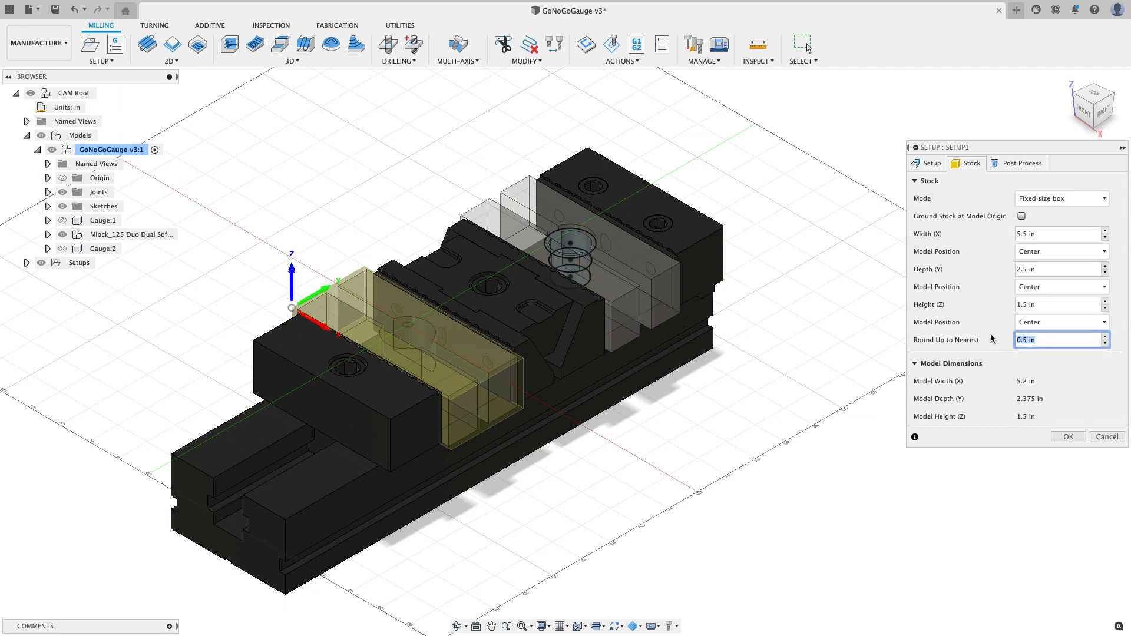
{"action": "type", "text": "0"}
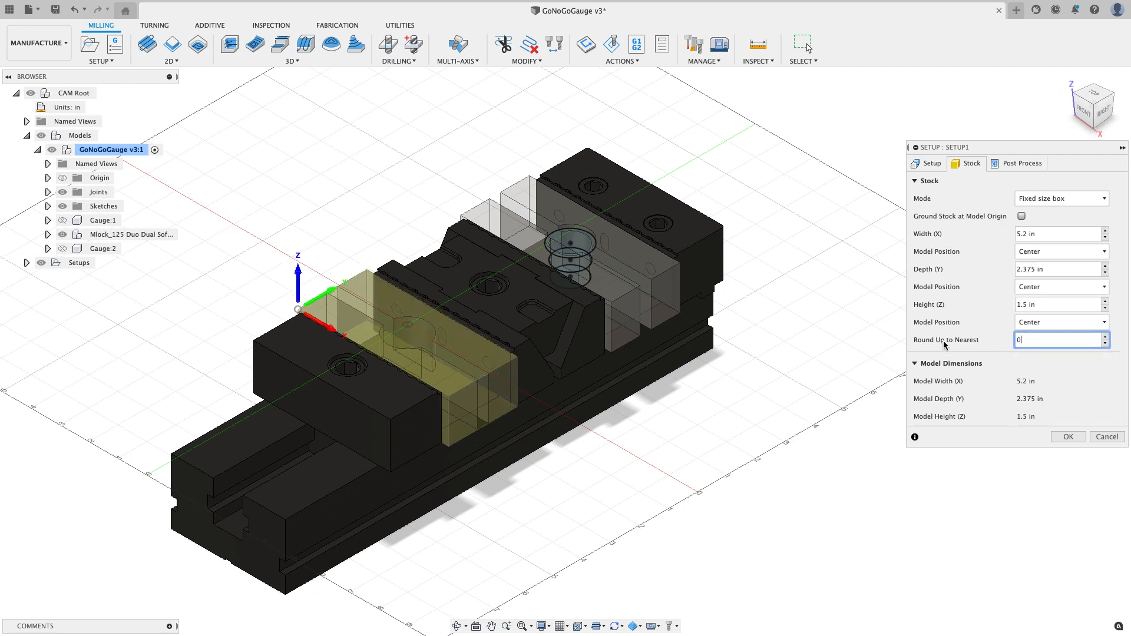
{"action": "scroll", "coordinate": [747, 384], "scroll_direction": "up", "scroll_amount": 2}
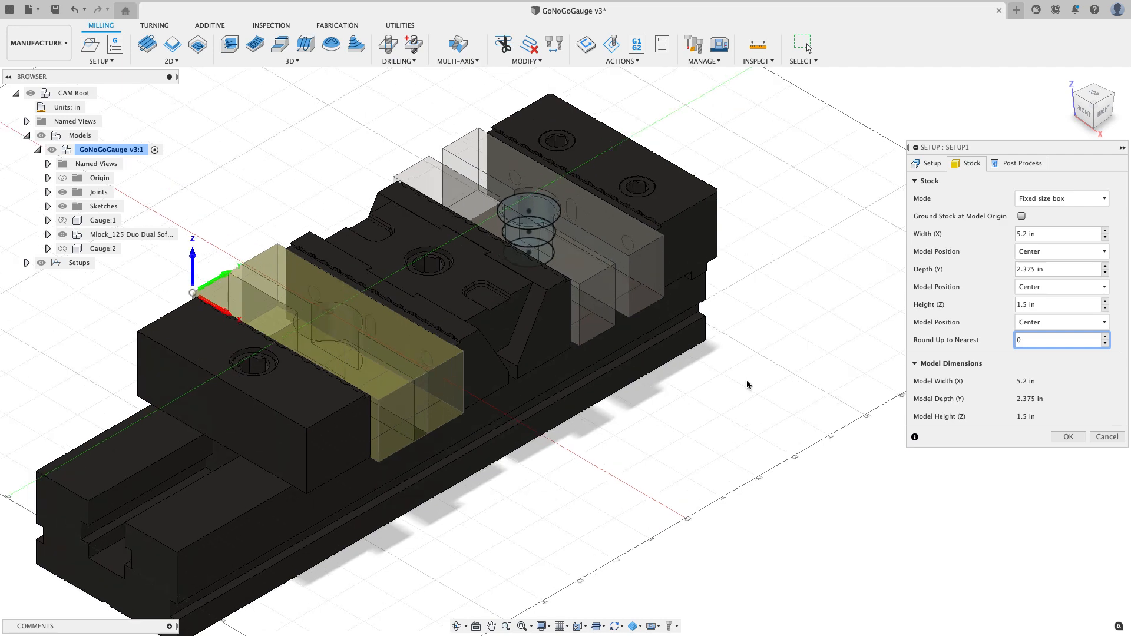
{"action": "scroll", "coordinate": [742, 383], "scroll_direction": "up", "scroll_amount": 3}
{"action": "scroll", "coordinate": [836, 371], "scroll_direction": "down", "scroll_amount": 3}
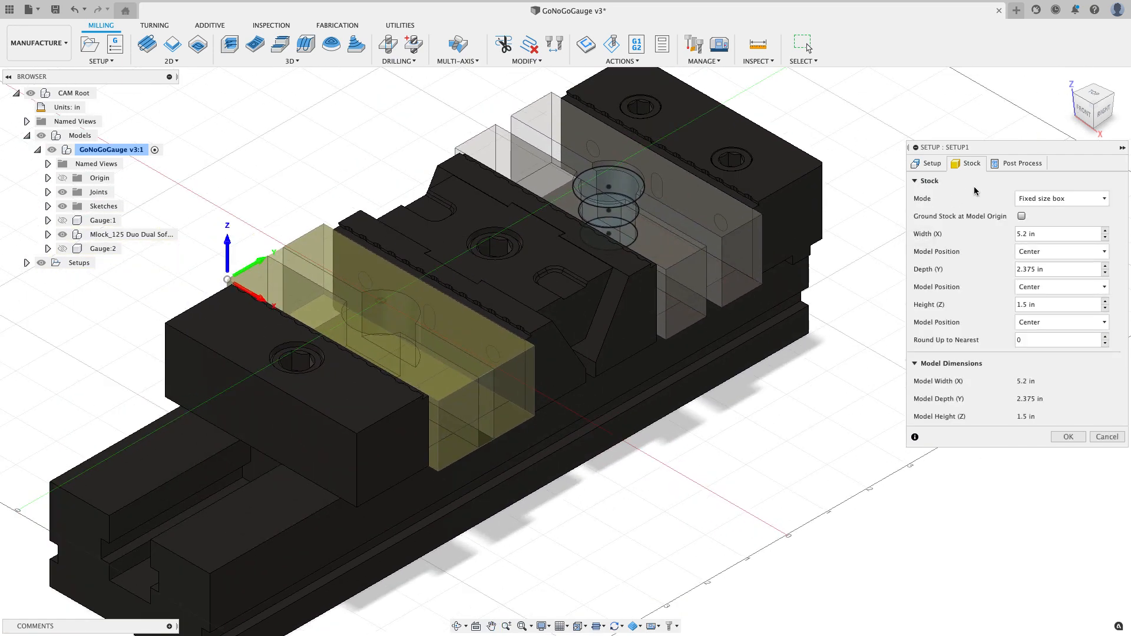
Step: Set the setup's WCS offset to 1 and create the setup
{"action": "left_click", "coordinate": [1006, 168]}
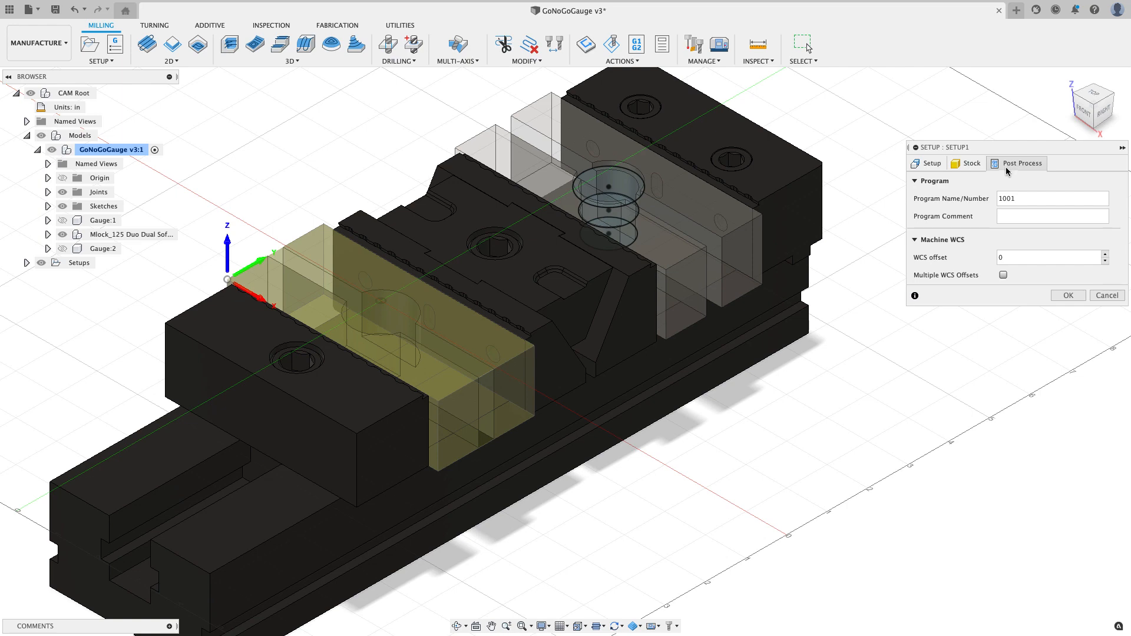
{"action": "left_click", "coordinate": [1104, 253]}
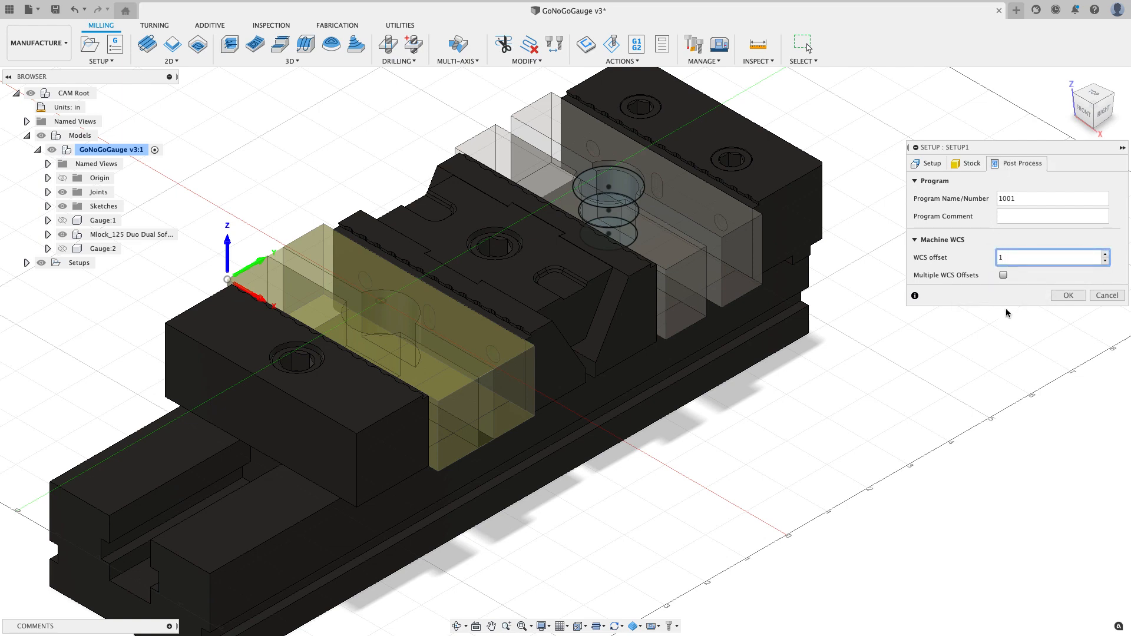
{"action": "left_click", "coordinate": [1064, 296]}
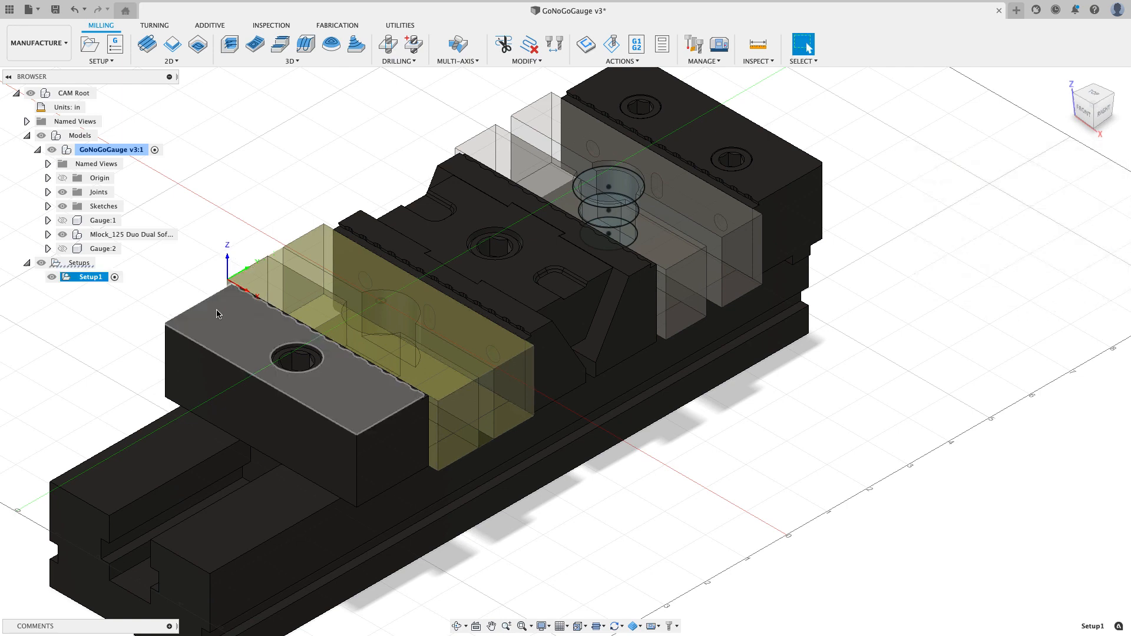
Step: Rename the milling setup as Front Soft Jaws
{"action": "type", "text": "F"}
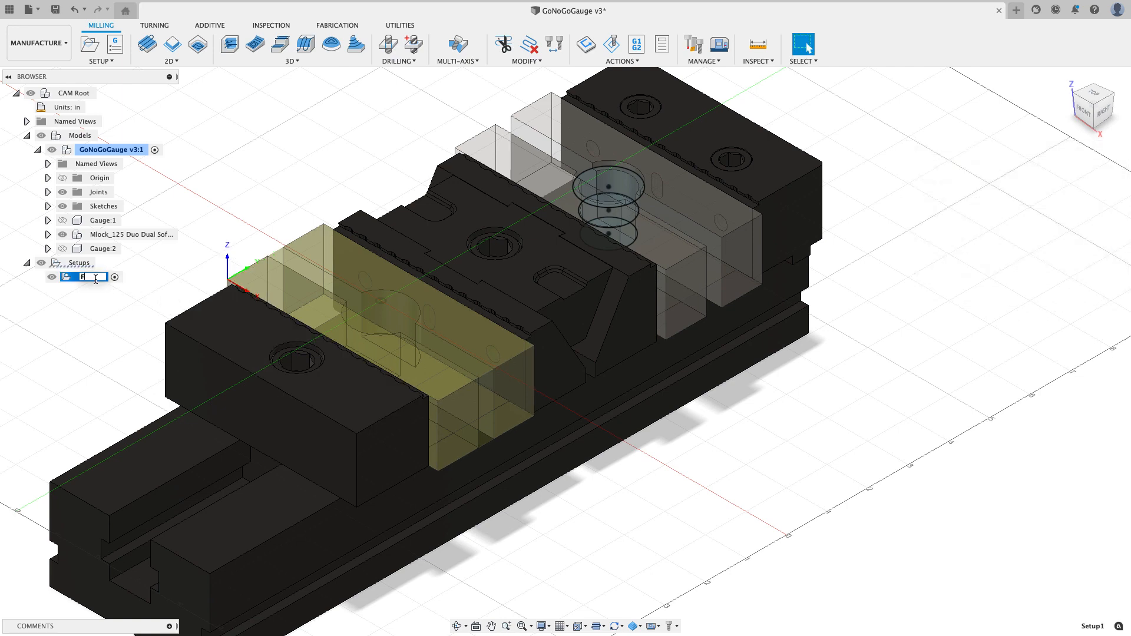
{"action": "type", "text": "ront Soft Jaws"}
{"action": "key", "text": "Return"}
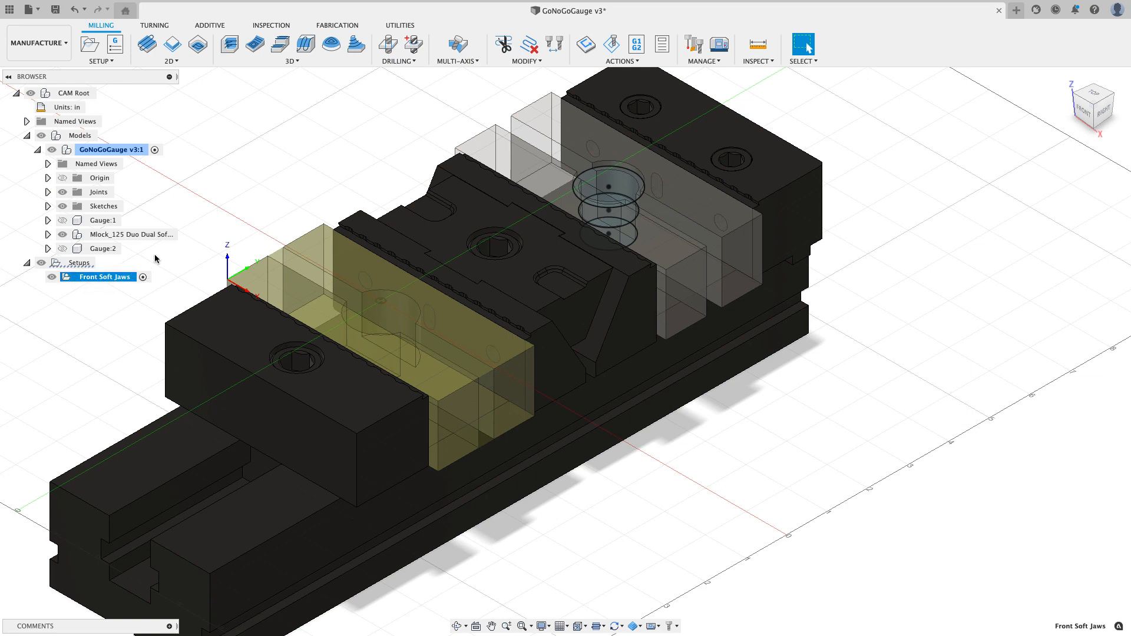
Step: Start a second milling setup and select the two rear soft jaw bodies as its model
{"action": "scroll", "coordinate": [188, 232], "scroll_direction": "down", "scroll_amount": 2}
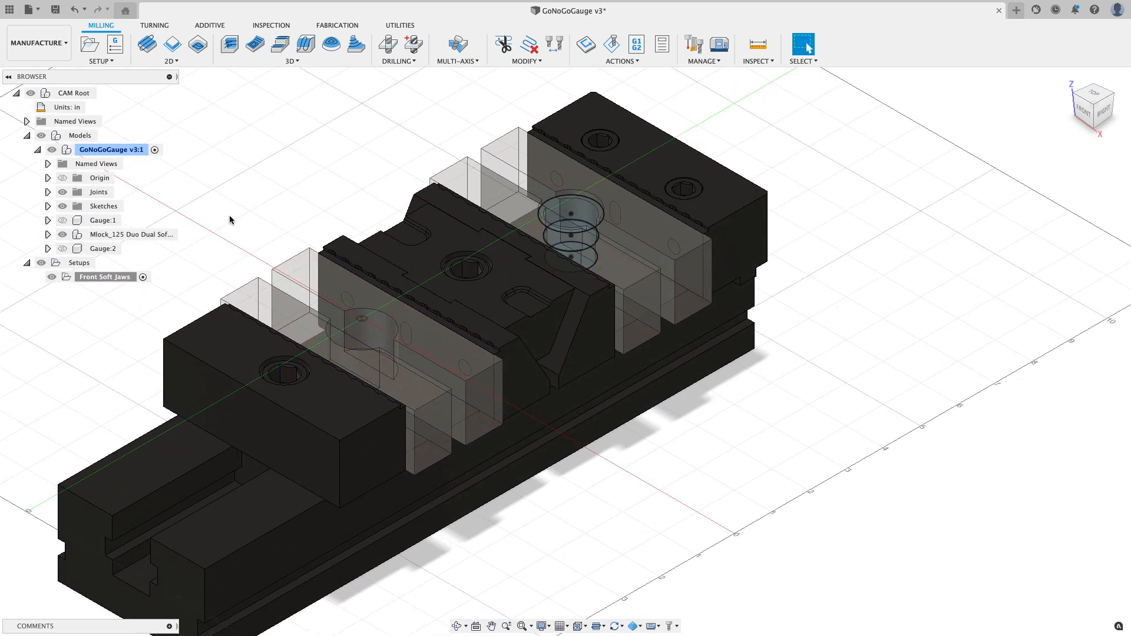
{"action": "left_click", "coordinate": [97, 55]}
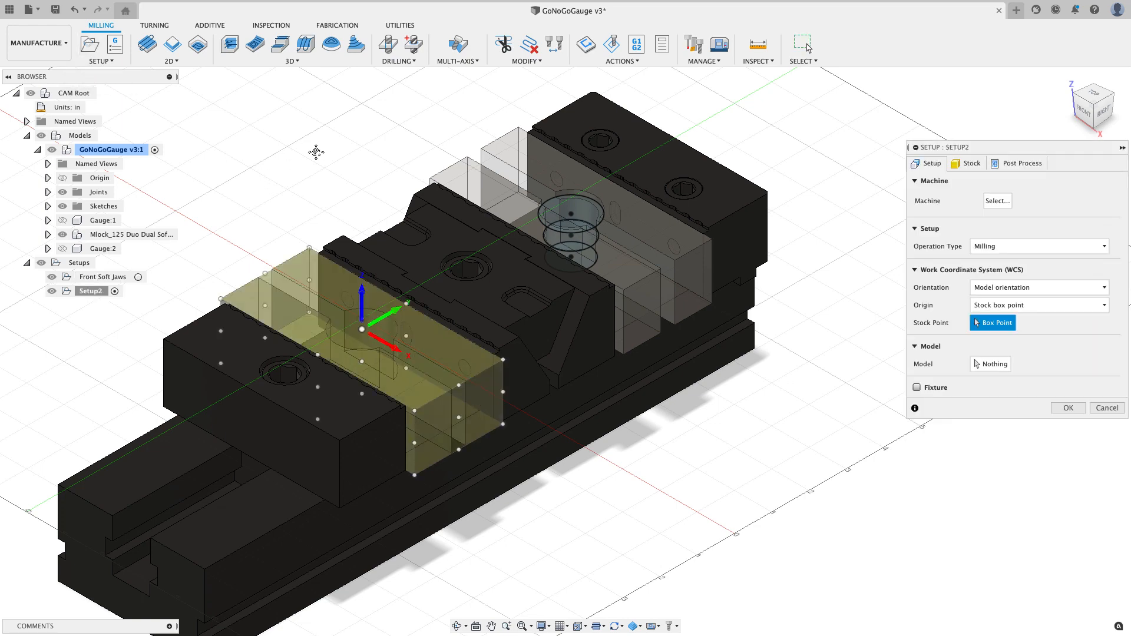
{"action": "middle_click_drag", "start_coordinate": [315, 154], "coordinate": [283, 175]}
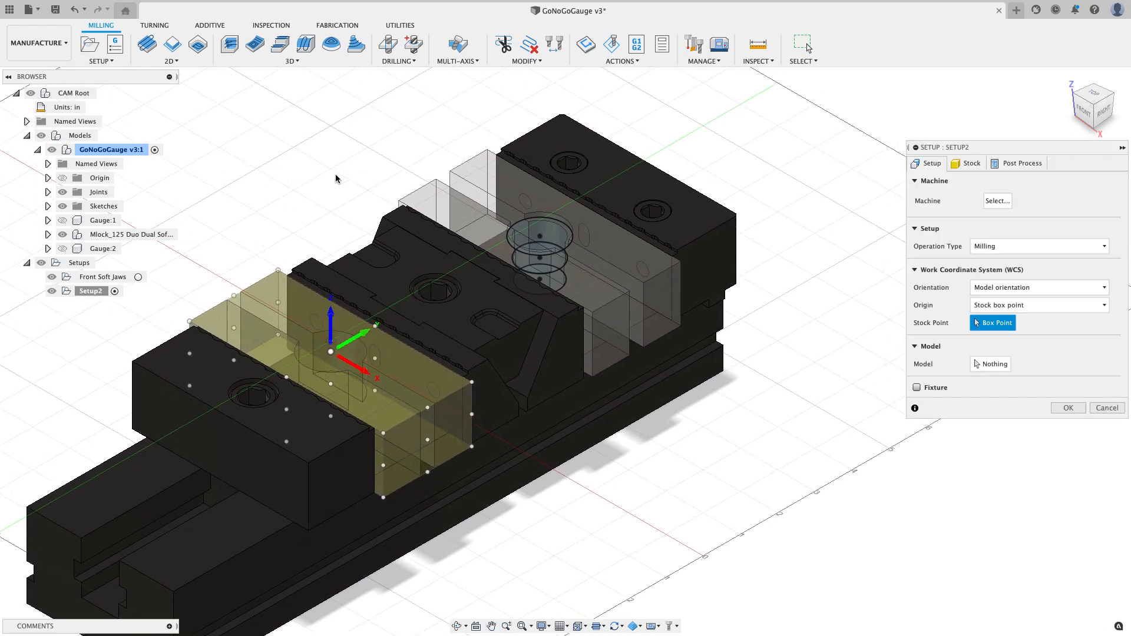
{"action": "left_click", "coordinate": [990, 364]}
{"action": "left_click", "coordinate": [627, 321]}
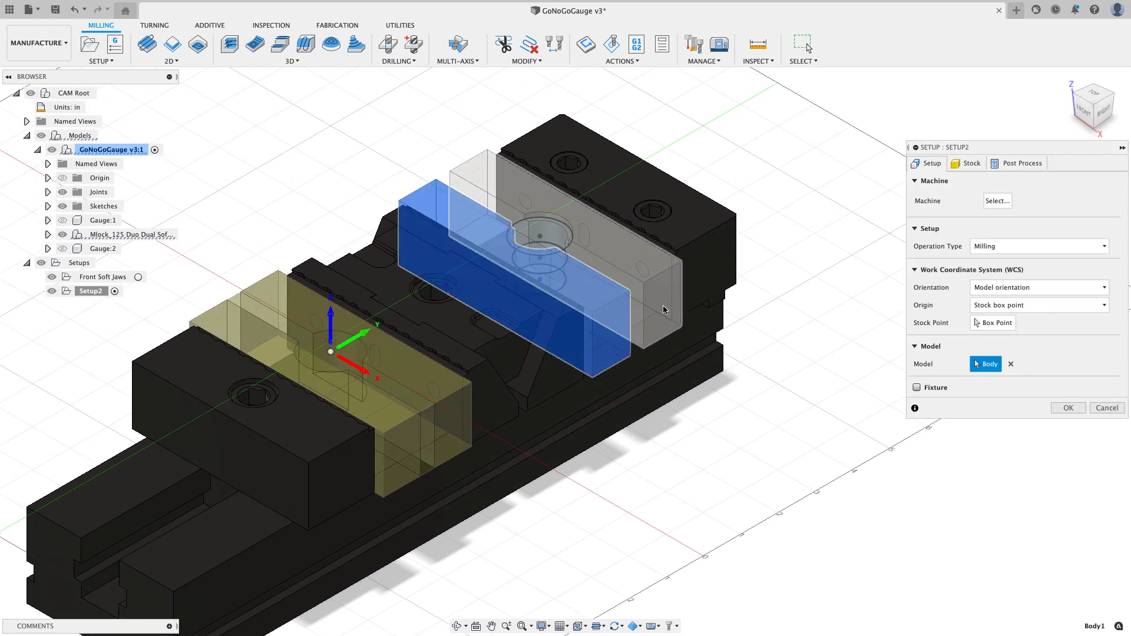
{"action": "left_click", "coordinate": [663, 311]}
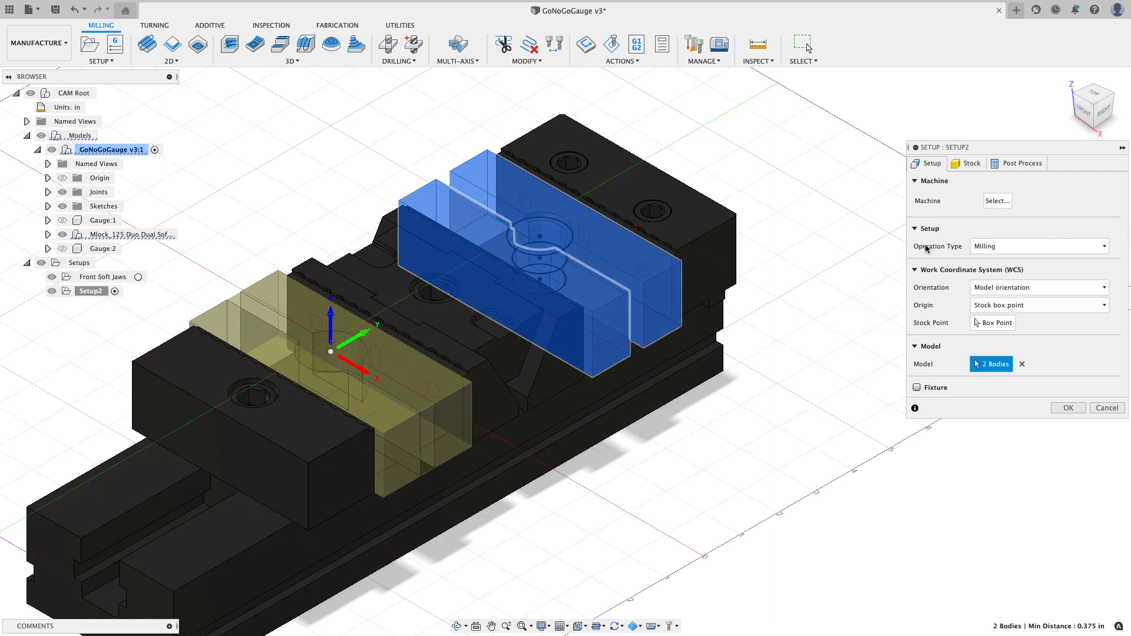
Step: Define the rear jaws' stock as a fixed size box and place the WCS origin at its upper back-left corner point
{"action": "left_click", "coordinate": [968, 163]}
{"action": "left_click", "coordinate": [1034, 199]}
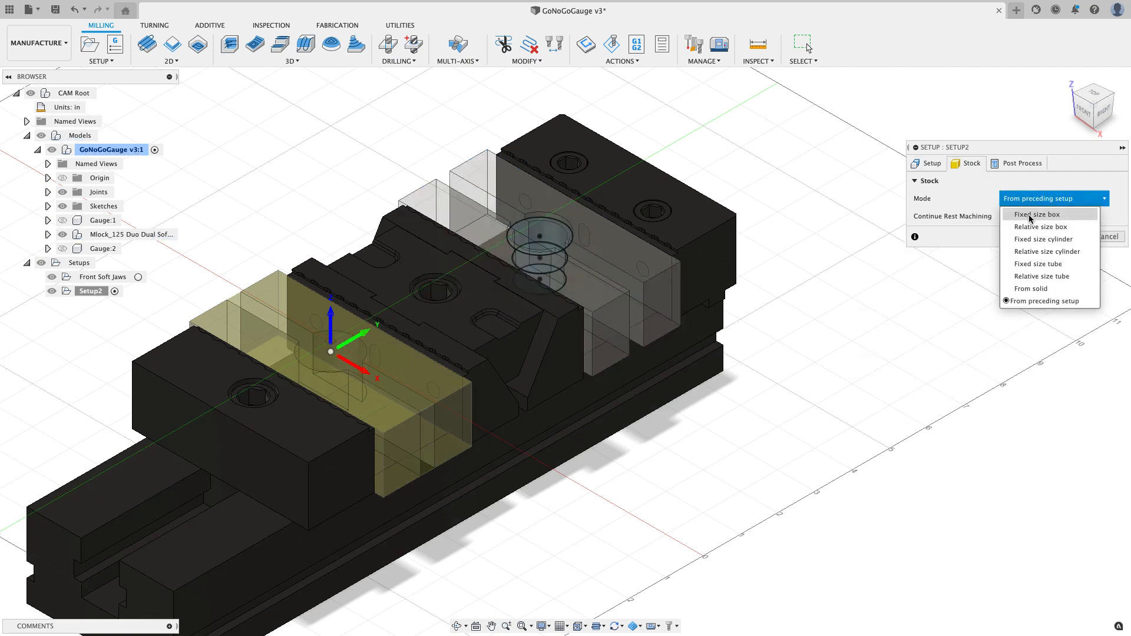
{"action": "left_click", "coordinate": [1030, 215]}
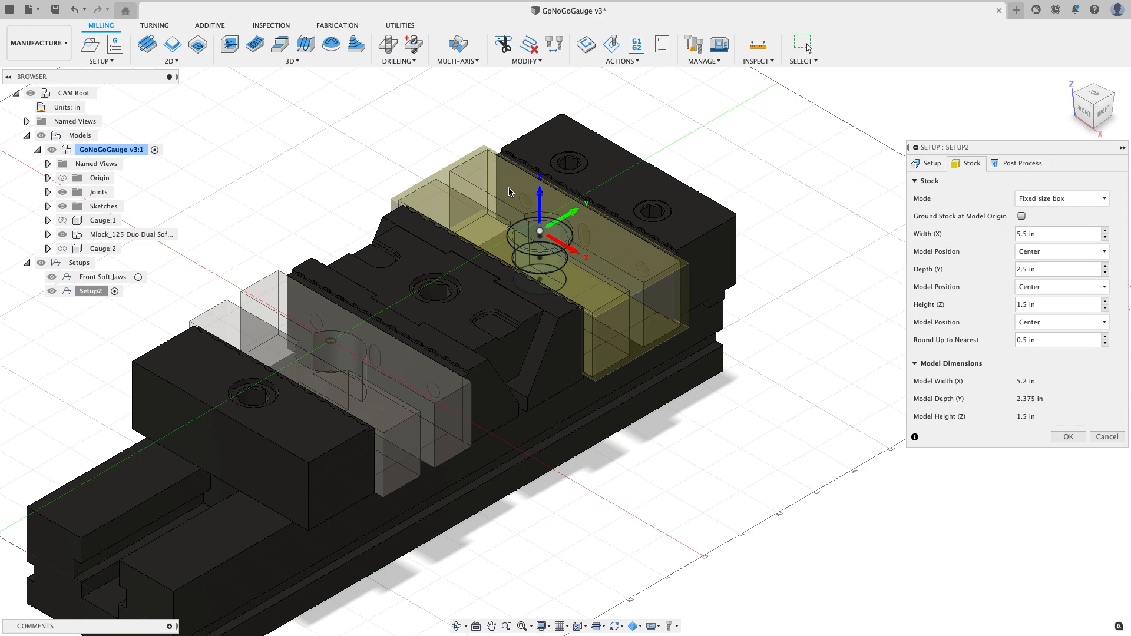
{"action": "left_click", "coordinate": [921, 165]}
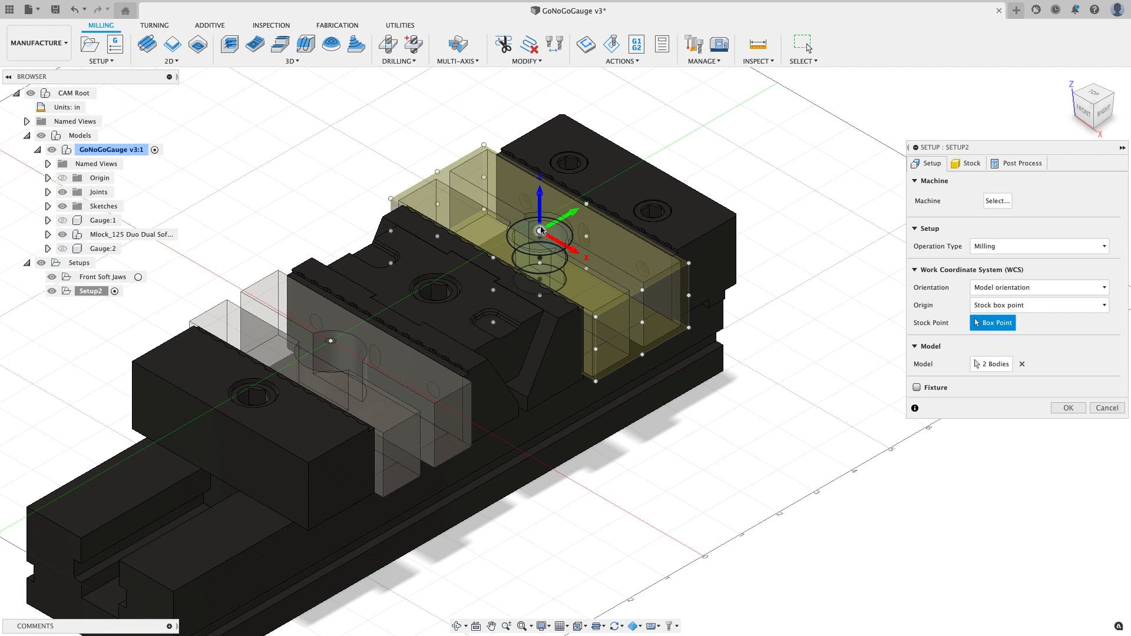
{"action": "left_click", "coordinate": [485, 145]}
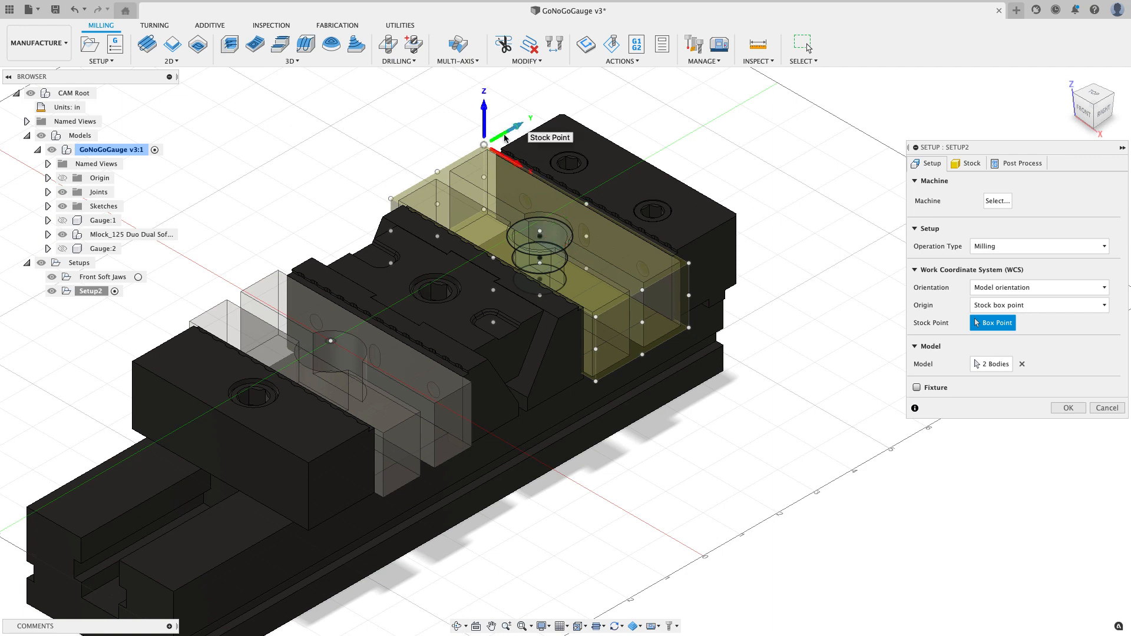
Step: Set the rear jaws stock's Round Up to Nearest value to 0
{"action": "left_click", "coordinate": [967, 163]}
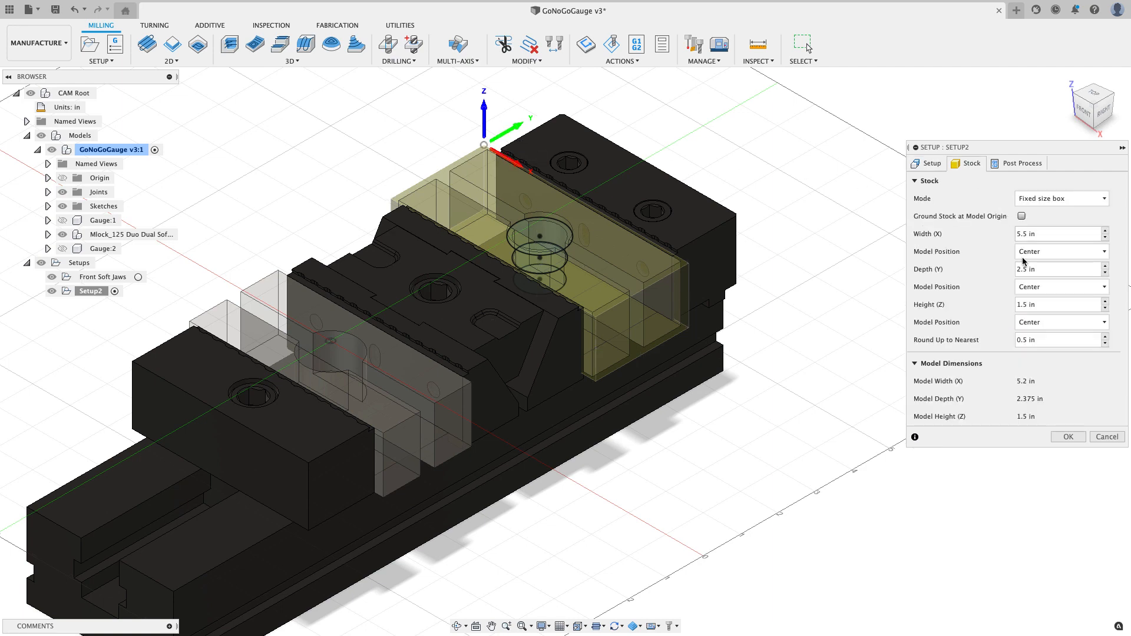
{"action": "left_click", "coordinate": [1055, 340]}
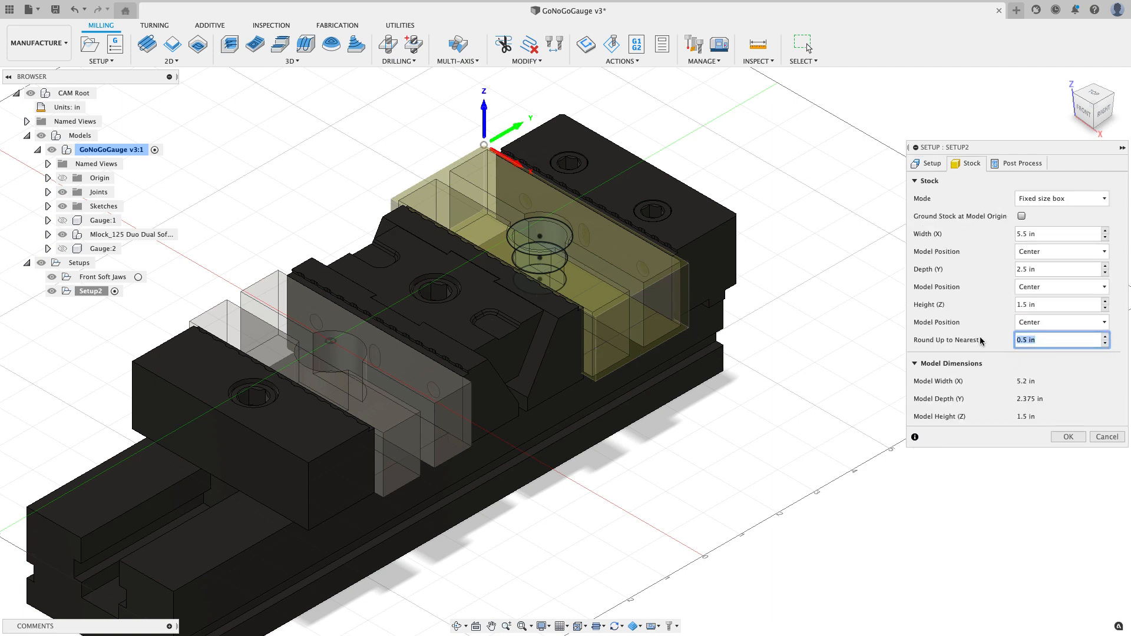
{"action": "type", "text": "0"}
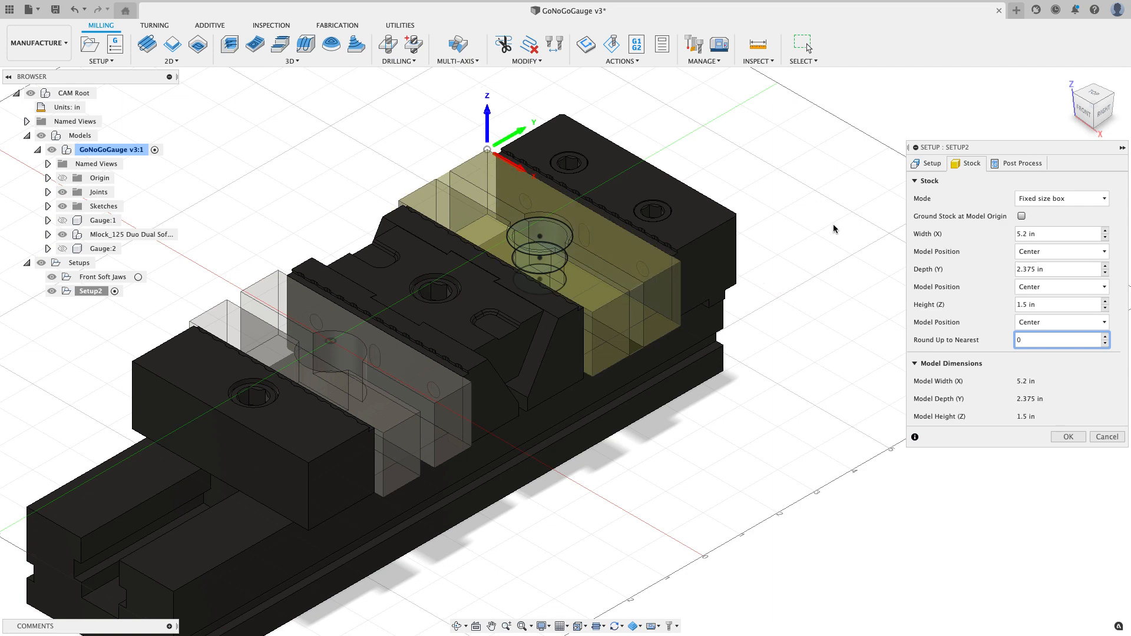
Step: Set the second setup's WCS offset to 2 and create the setup
{"action": "left_click", "coordinate": [1016, 168]}
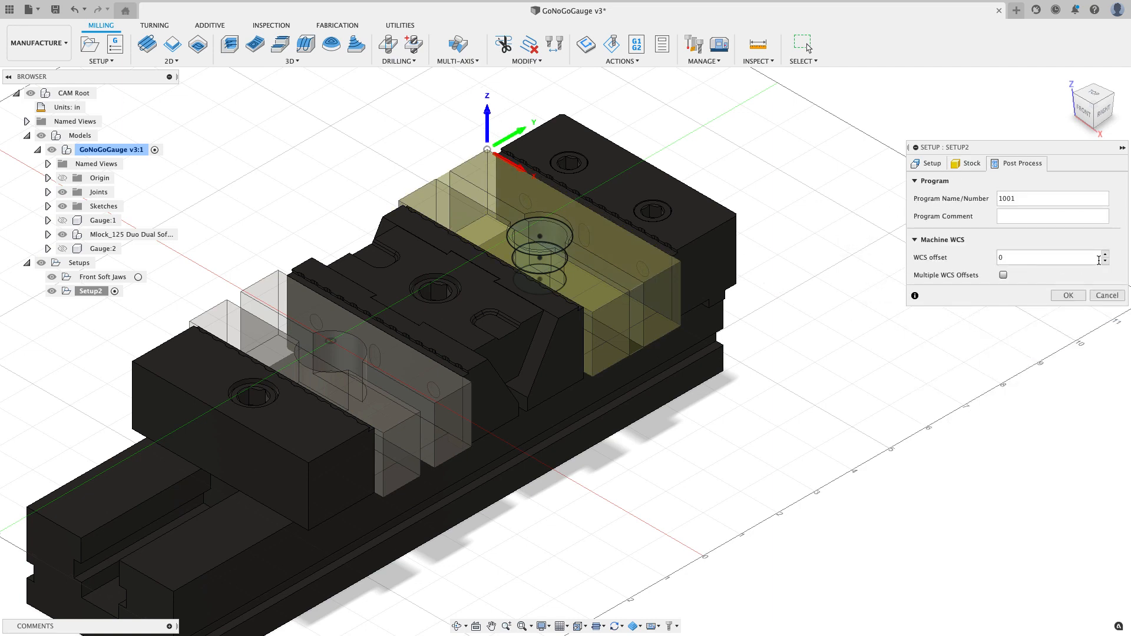
{"action": "left_click", "coordinate": [1105, 254]}
{"action": "left_click", "coordinate": [1105, 255]}
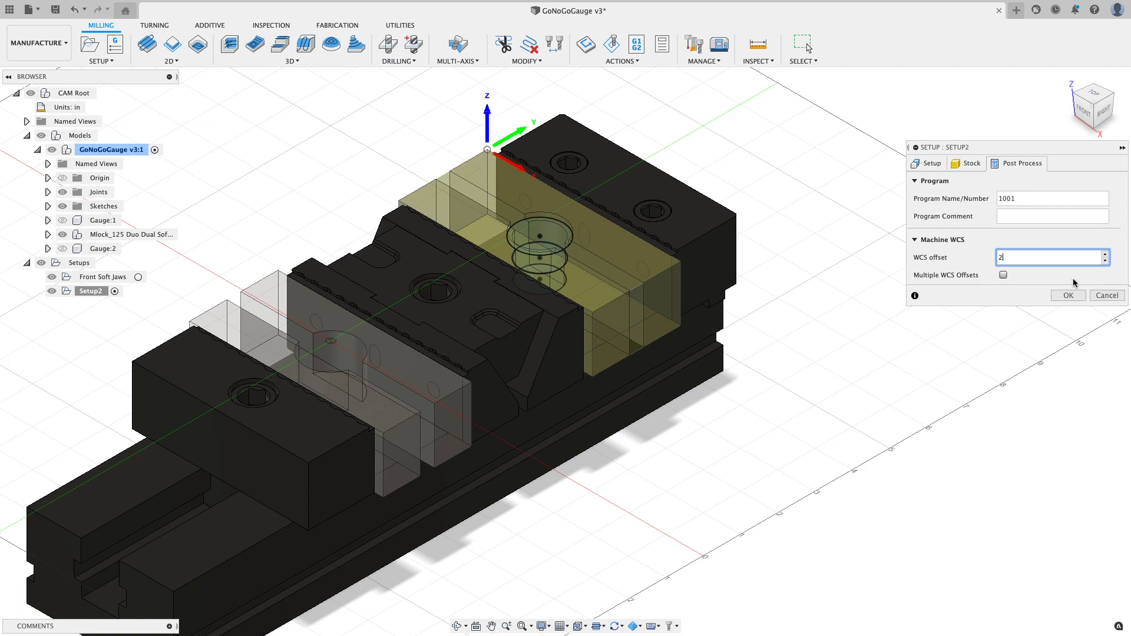
{"action": "left_click", "coordinate": [1068, 294]}
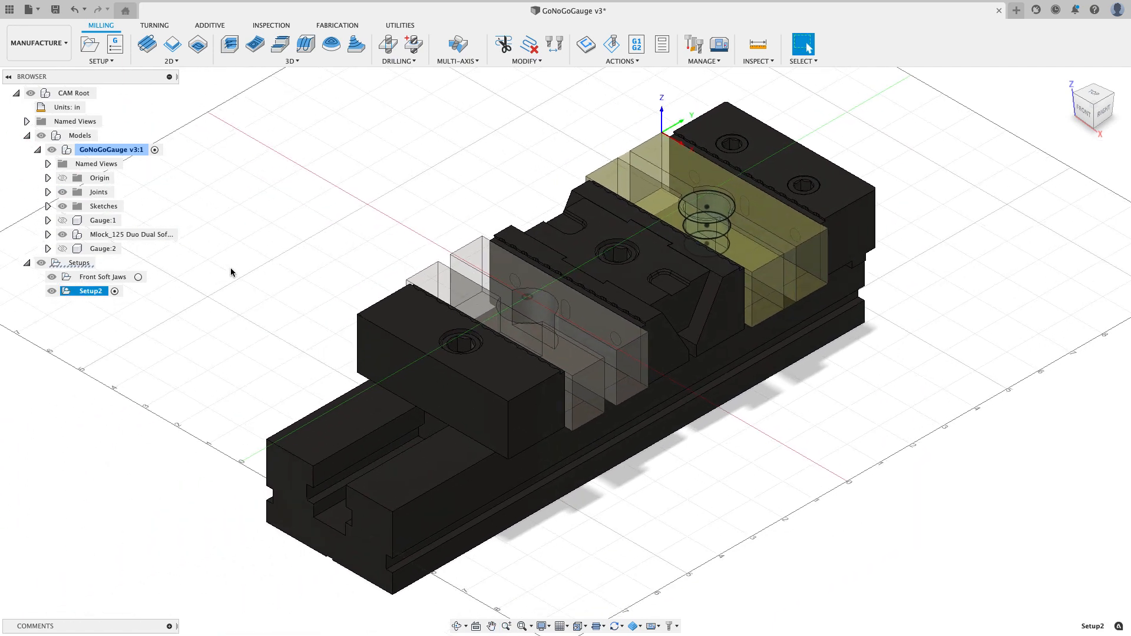
{"action": "left_click", "coordinate": [238, 281]}
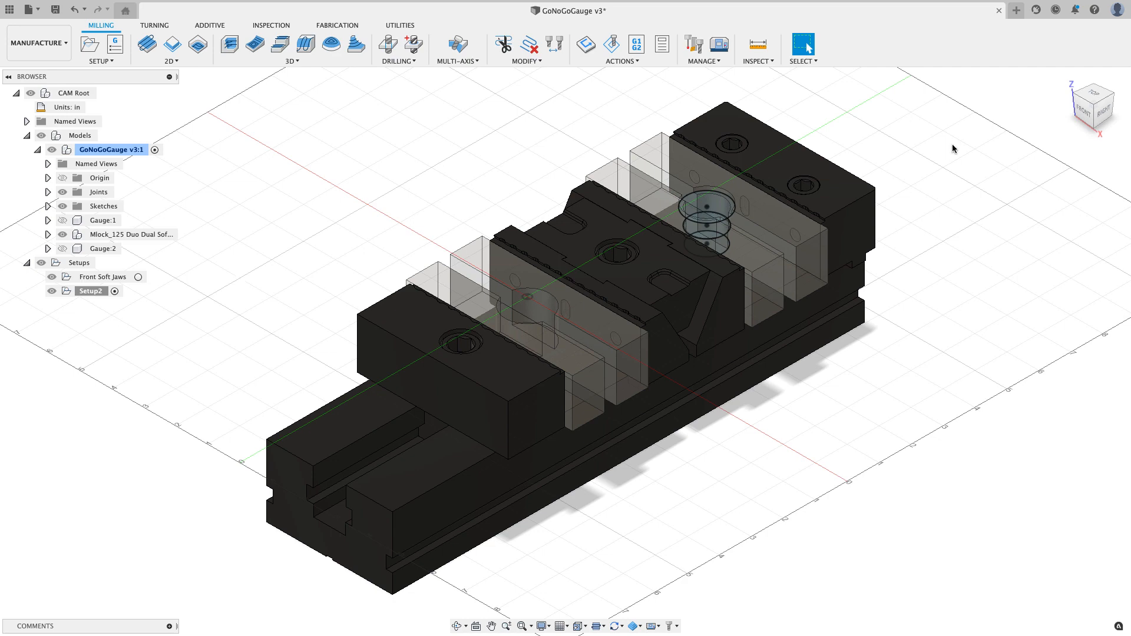
Step: Rename the second setup as Rear Soft Jaws and make the Front Soft Jaws setup active
{"action": "left_click", "coordinate": [101, 290]}
{"action": "left_click", "coordinate": [97, 291]}
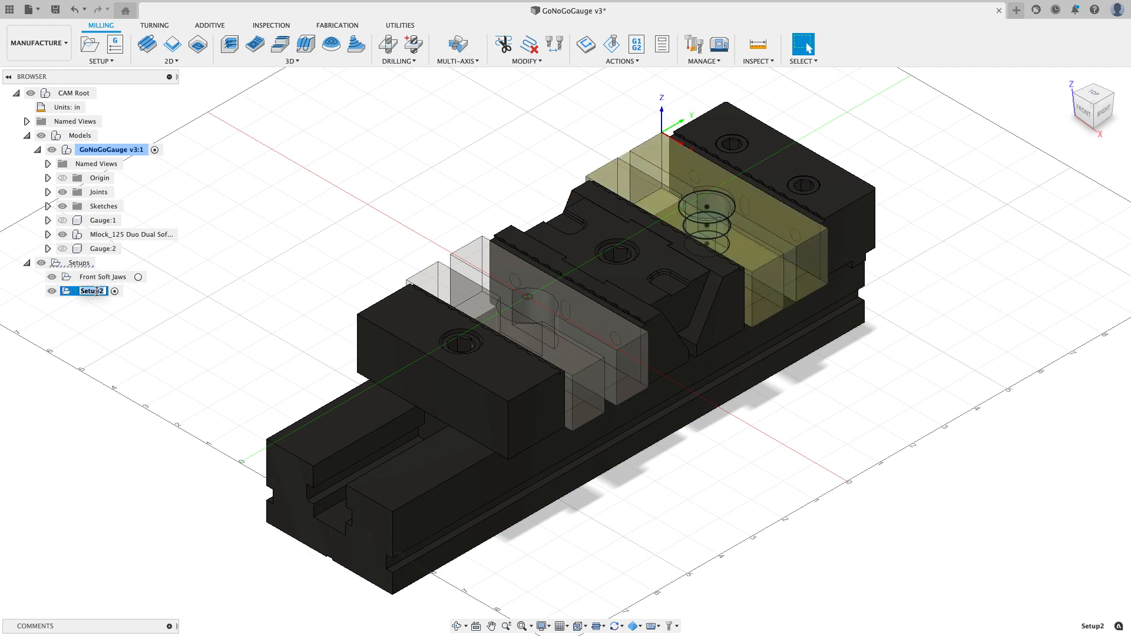
{"action": "type", "text": "Rear Soft Jaws"}
{"action": "key", "text": "Return"}
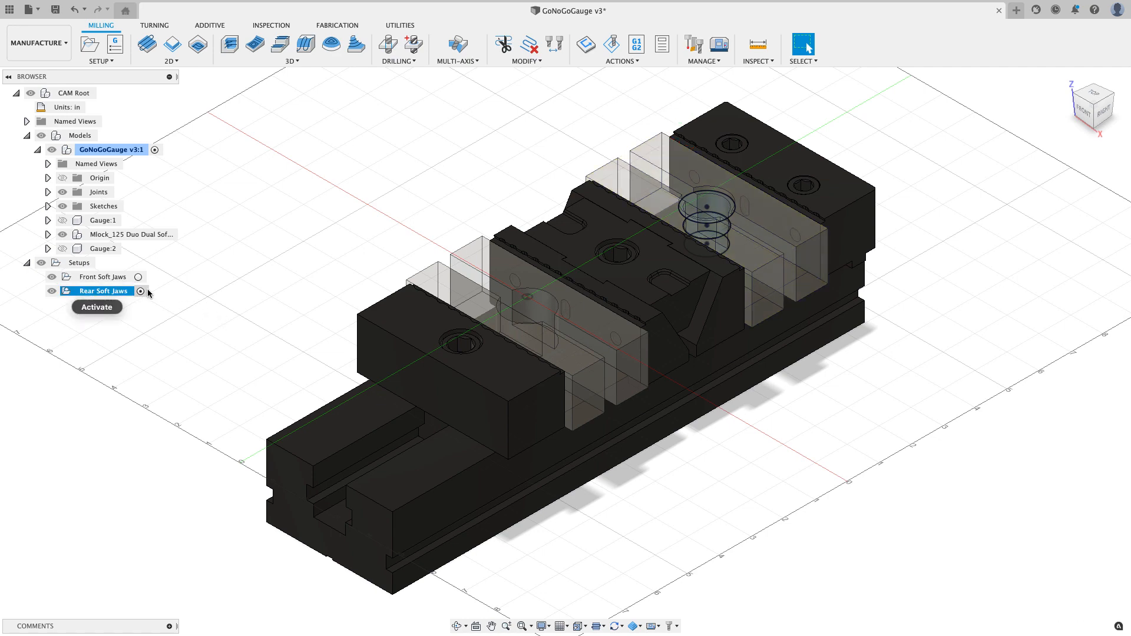
{"action": "left_click", "coordinate": [138, 277]}
{"action": "left_click", "coordinate": [190, 292]}
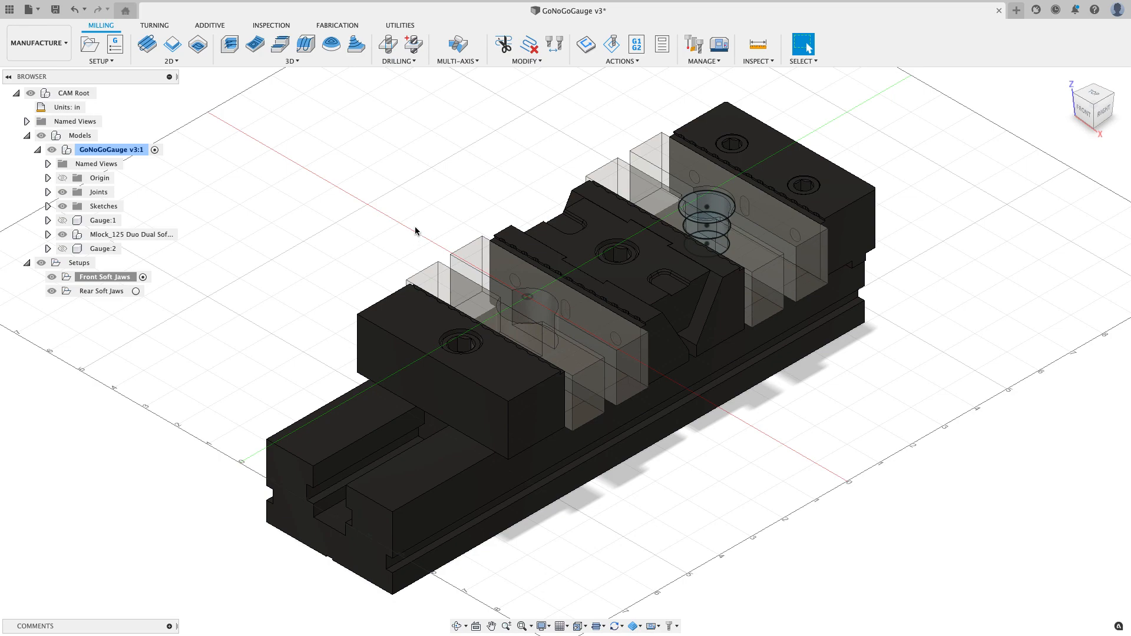
Step: Hide Sketch2, Sketch3 and Sketch4 and show Sketch1 in the front jaw pocket
{"action": "middle_click_drag", "start_coordinate": [416, 234], "coordinate": [414, 270], "text": "shift"}
{"action": "scroll", "coordinate": [543, 353], "scroll_direction": "up", "scroll_amount": 3}
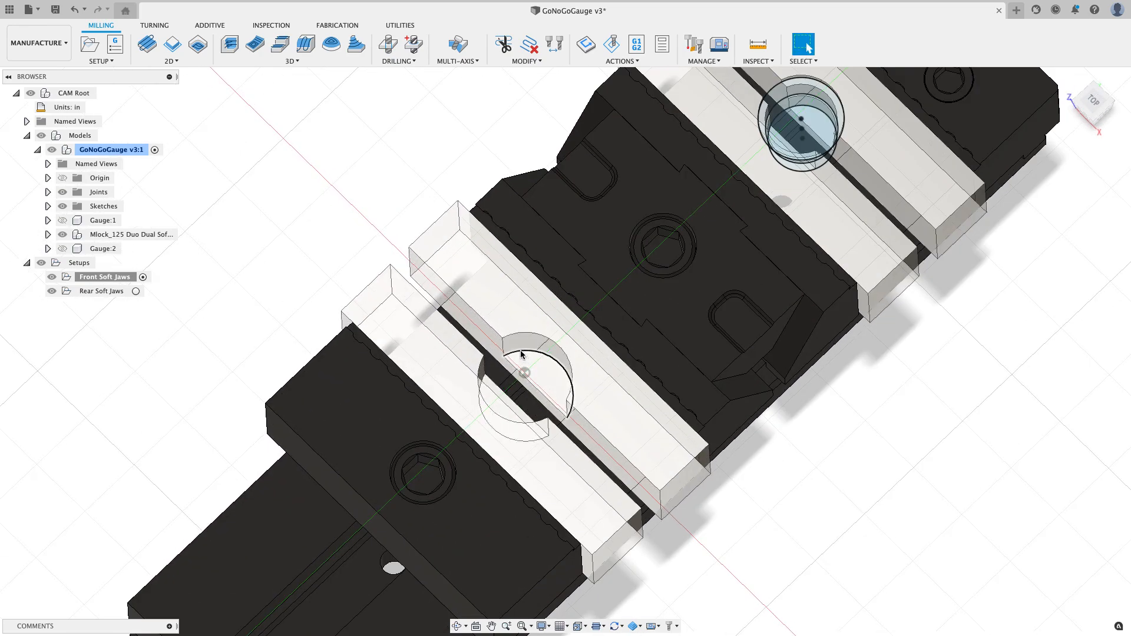
{"action": "left_click", "coordinate": [47, 207]}
{"action": "left_click", "coordinate": [71, 234]}
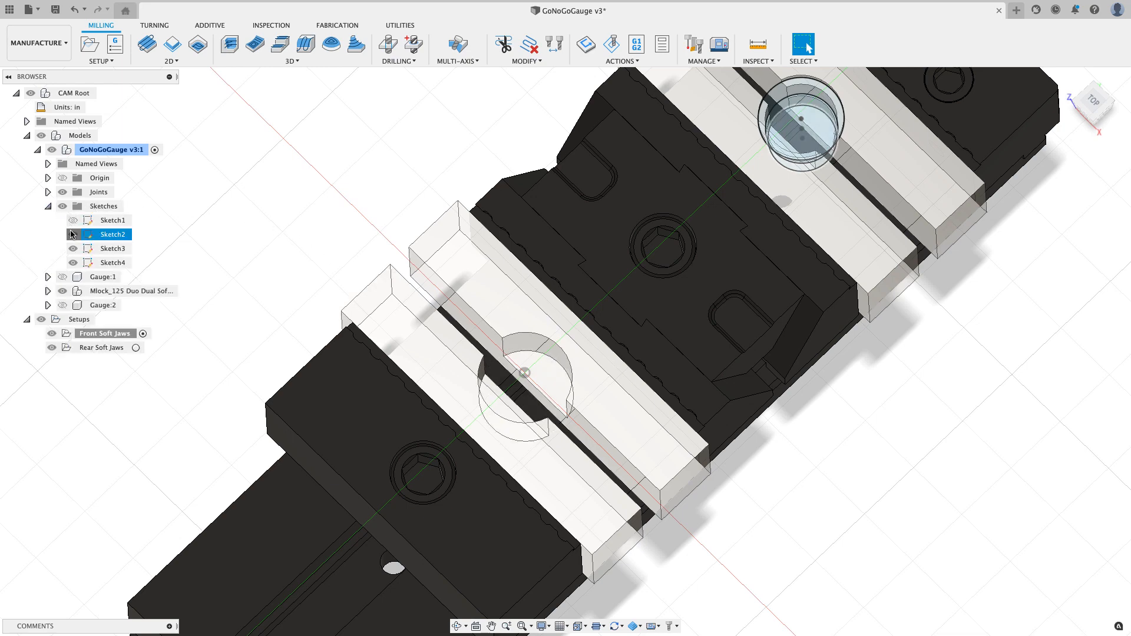
{"action": "left_click", "coordinate": [72, 234]}
{"action": "left_click", "coordinate": [73, 248]}
{"action": "left_click", "coordinate": [73, 262]}
{"action": "left_click", "coordinate": [73, 219]}
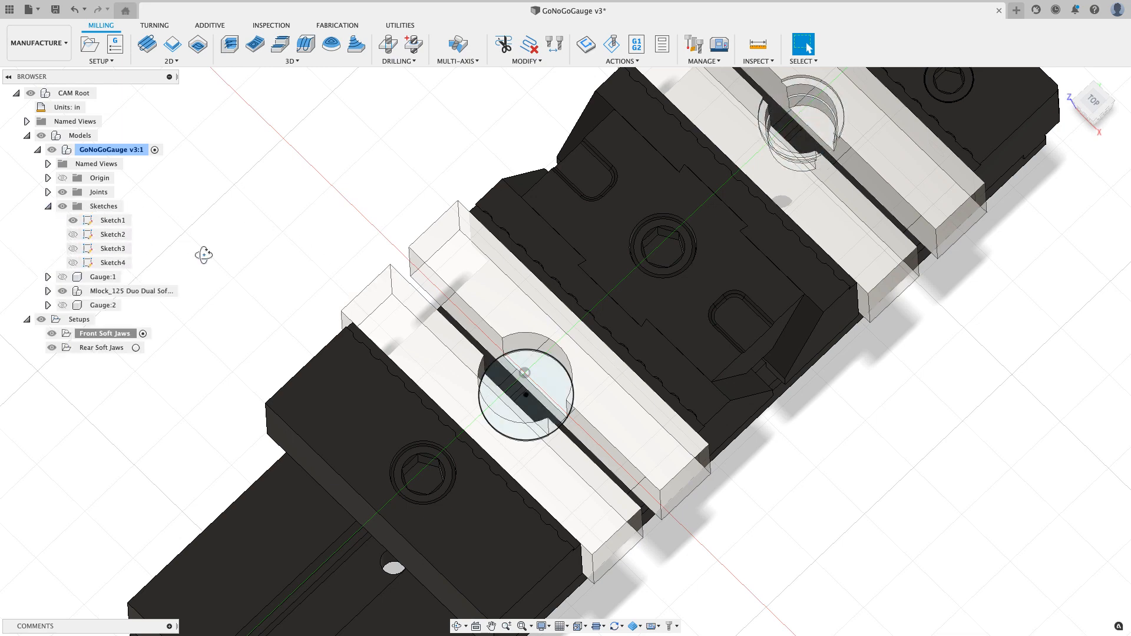
{"action": "middle_click_drag", "start_coordinate": [204, 254], "coordinate": [207, 242], "text": "shift"}
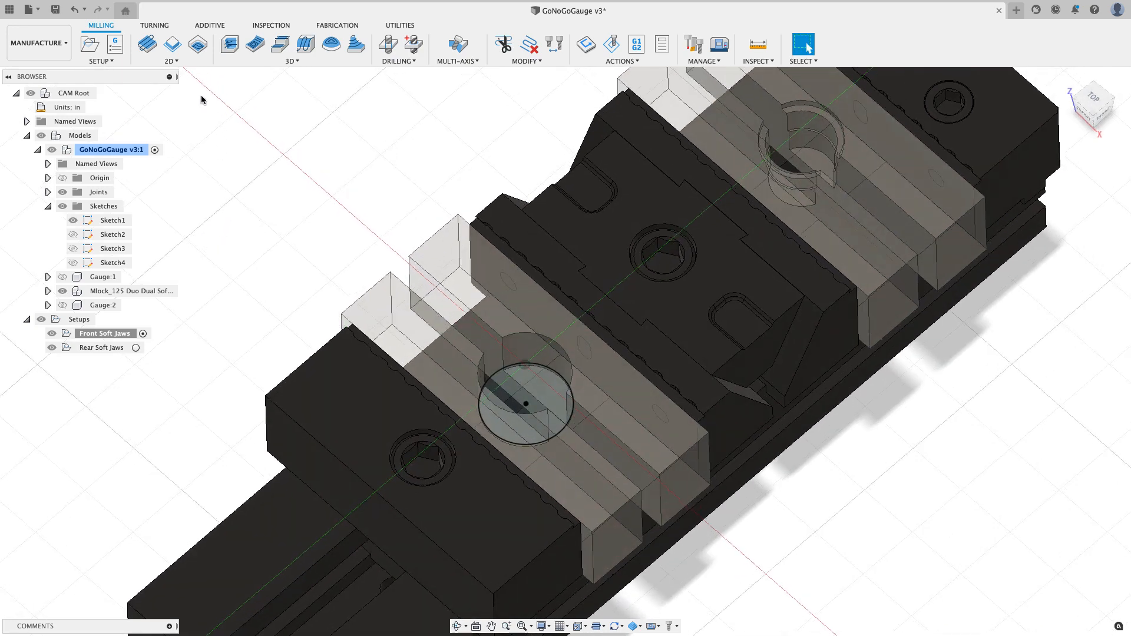
Step: Start a 2D Adaptive Clearing operation with tool 3, the 3/8" Tycon Moly S Coating end mill from the Syil X7 Aluminum library
{"action": "left_click", "coordinate": [189, 64]}
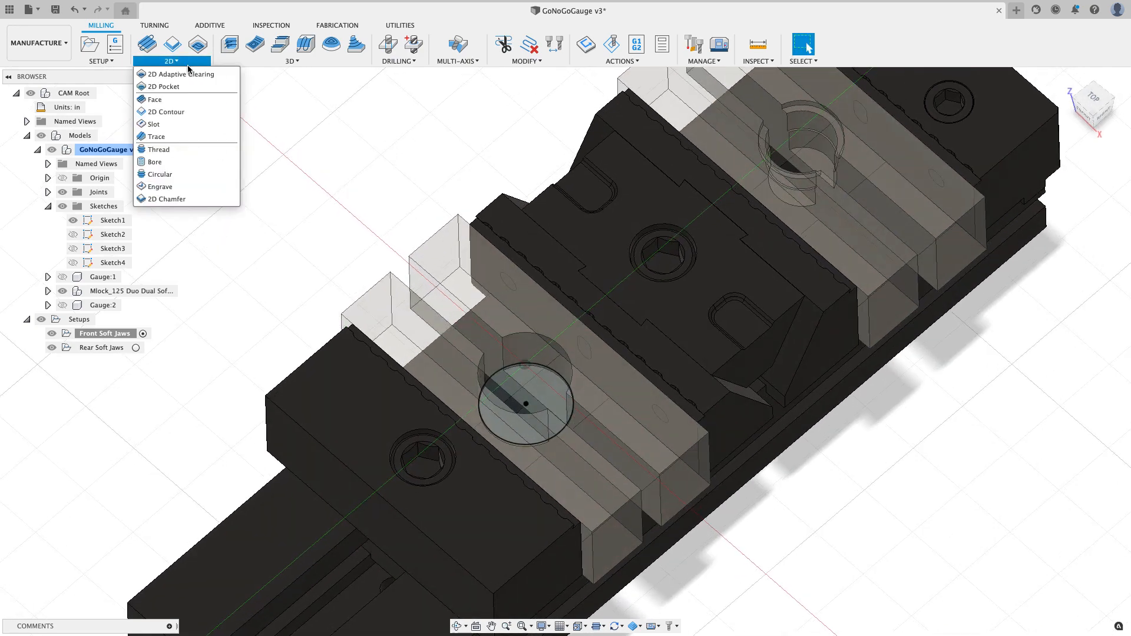
{"action": "left_click", "coordinate": [174, 74]}
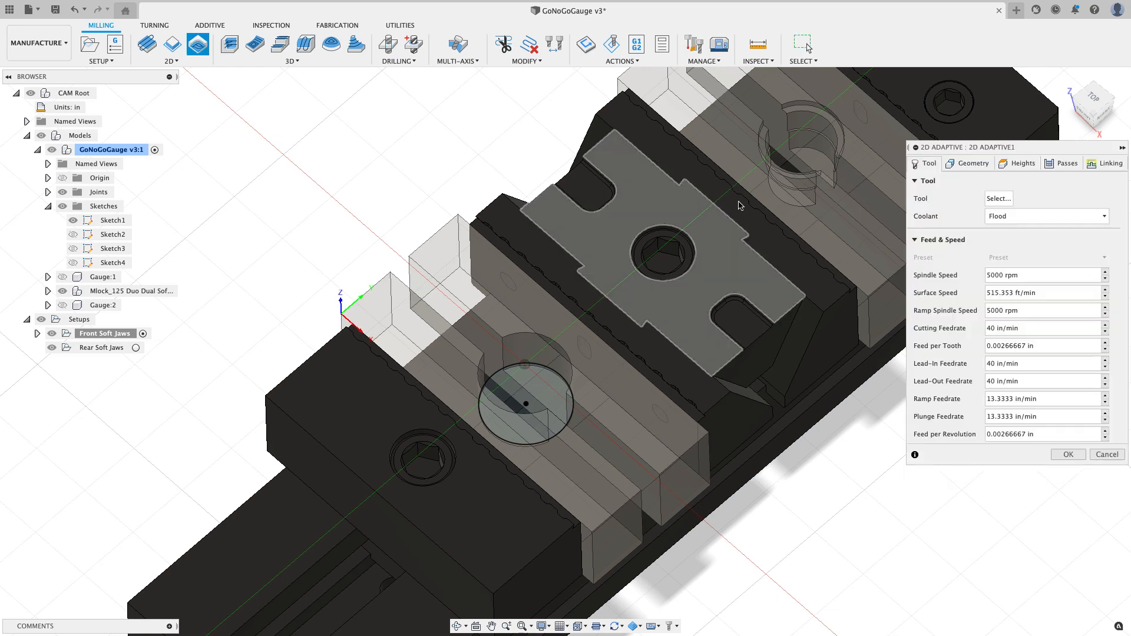
{"action": "left_click", "coordinate": [998, 199]}
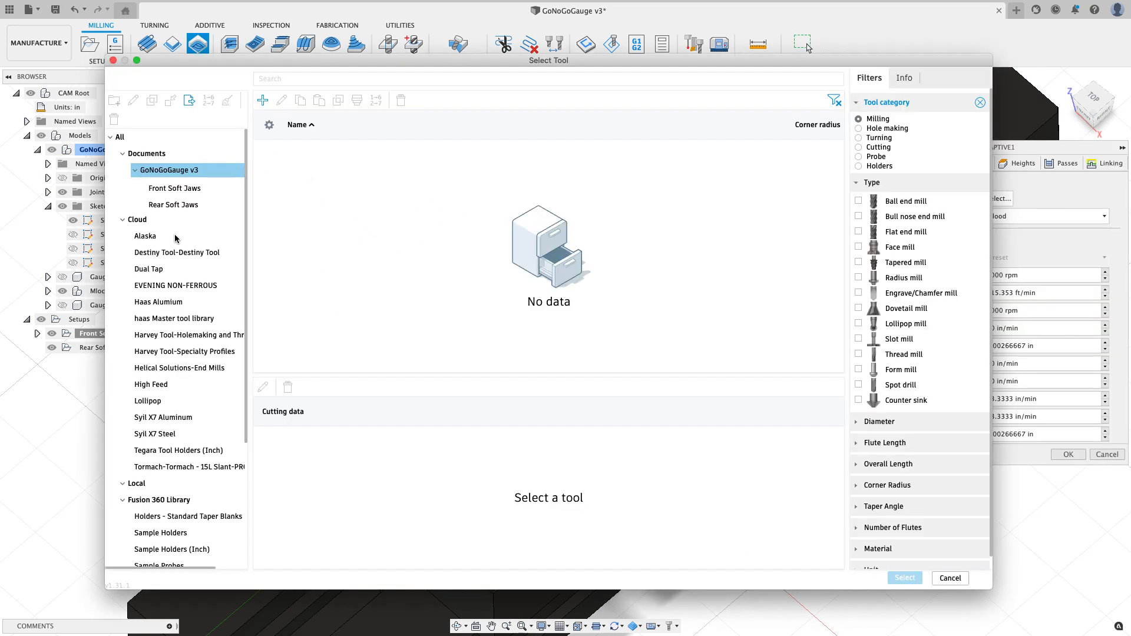
{"action": "left_click", "coordinate": [171, 417]}
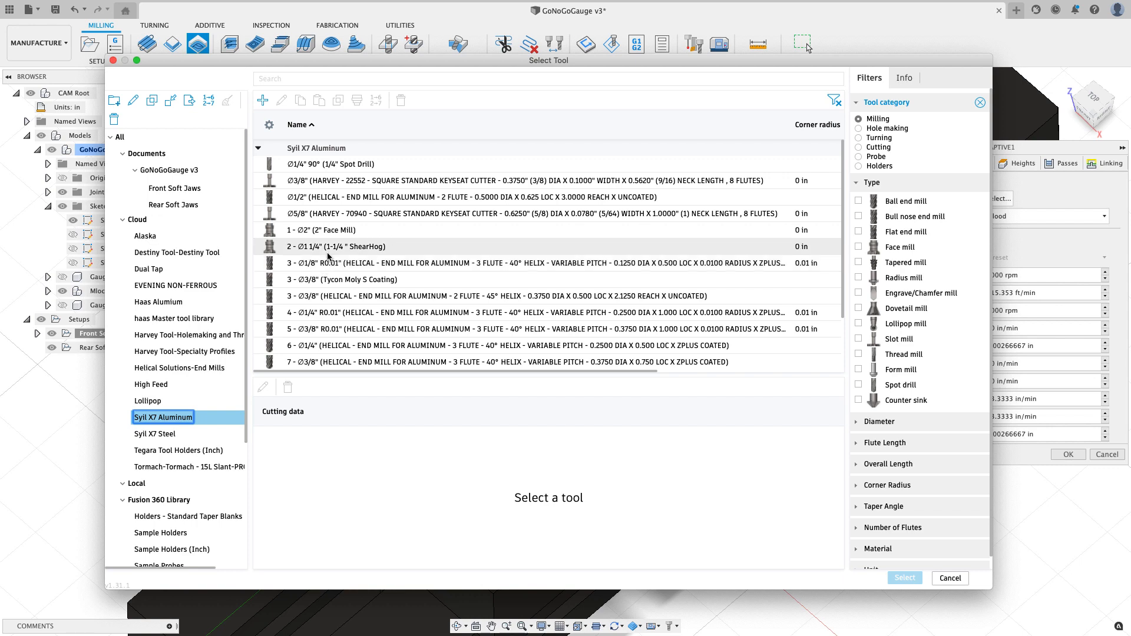
{"action": "left_click", "coordinate": [402, 296]}
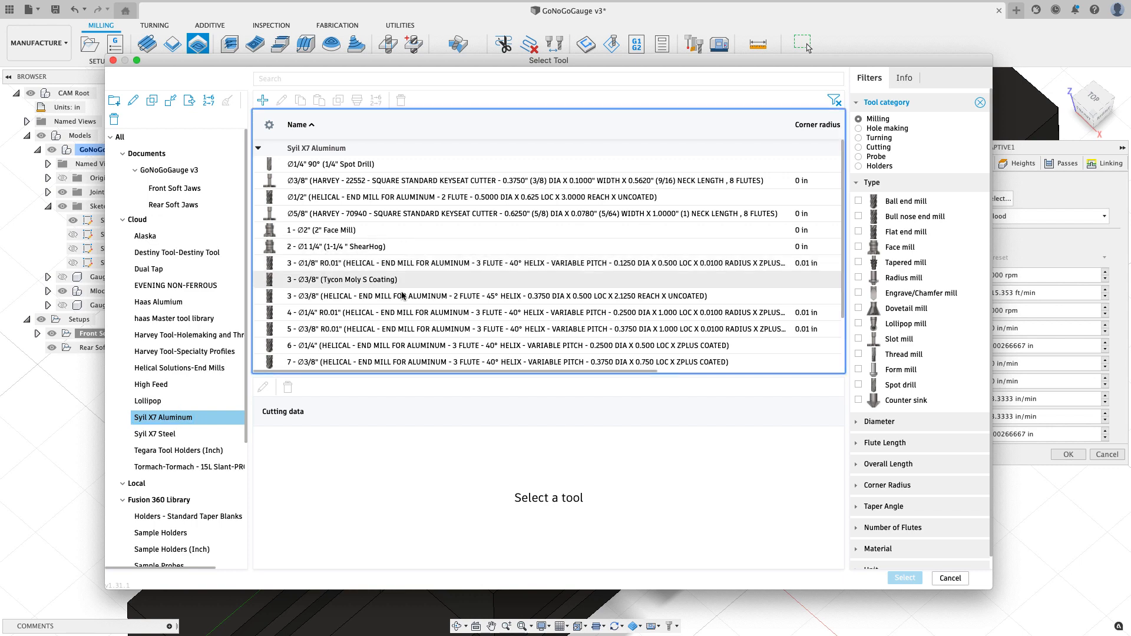
{"action": "left_click", "coordinate": [421, 281]}
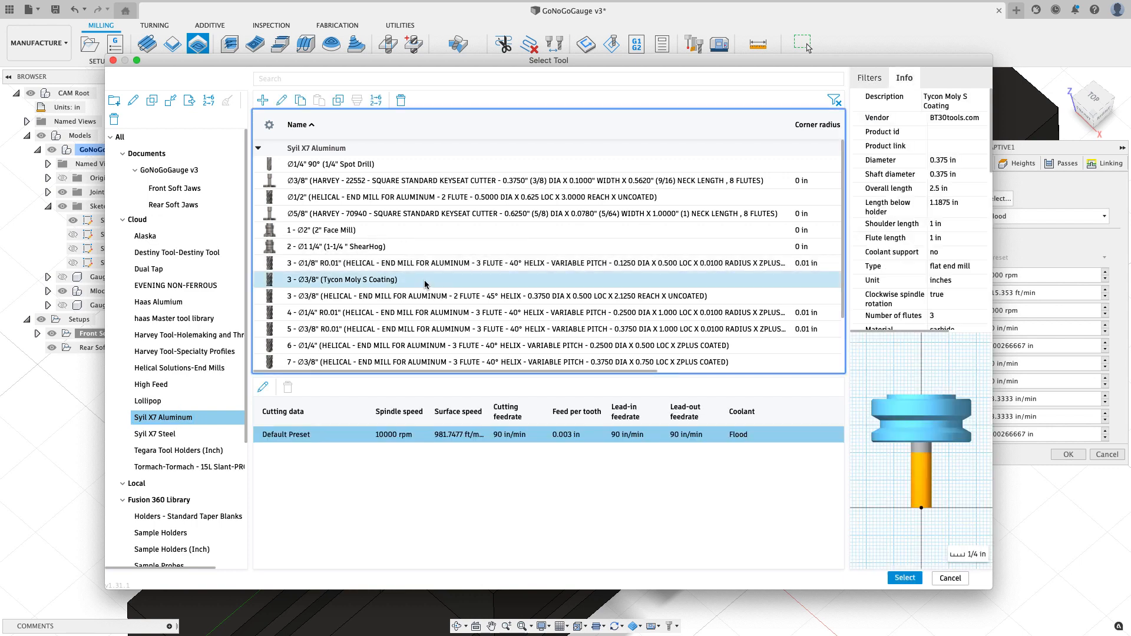
{"action": "left_click", "coordinate": [903, 578]}
Step: Select the Sketch1 circle in the front jaws as the pocket contour and flip its machining side to the inside
{"action": "left_click", "coordinate": [969, 163]}
{"action": "scroll", "coordinate": [472, 362], "scroll_direction": "up", "scroll_amount": 5}
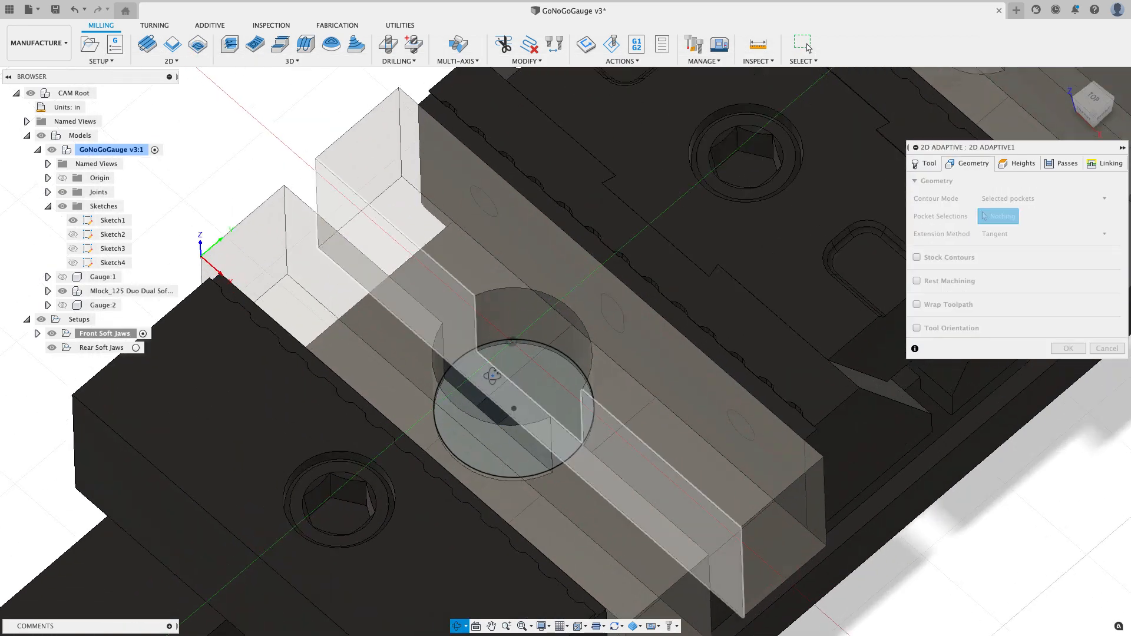
{"action": "left_click", "coordinate": [475, 367]}
{"action": "scroll", "coordinate": [518, 383], "scroll_direction": "down", "scroll_amount": 2}
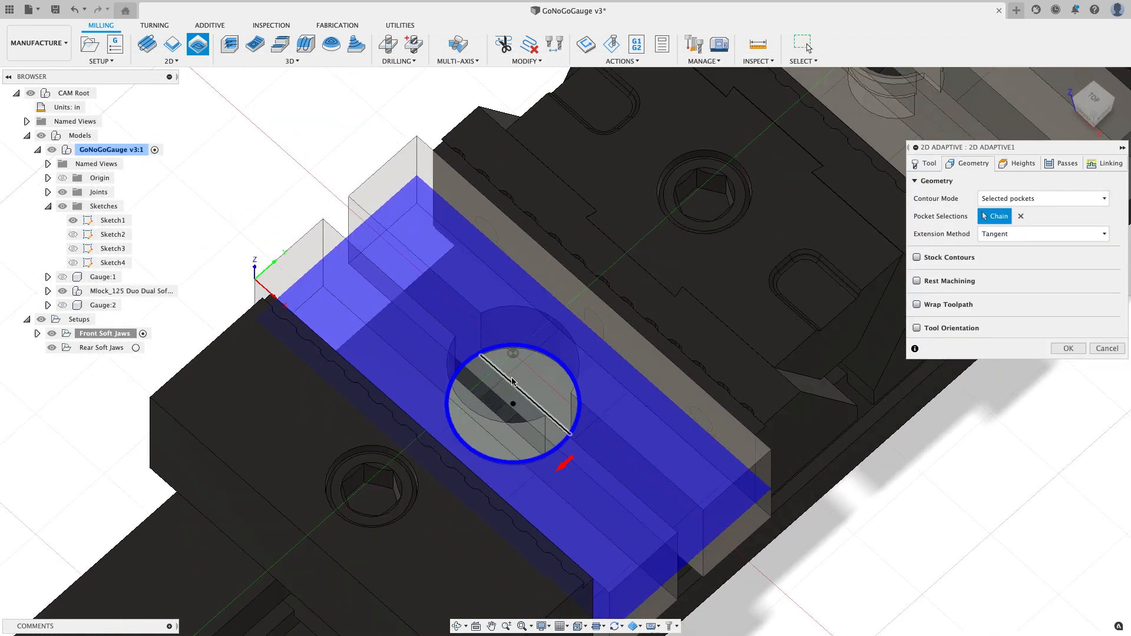
{"action": "middle_click_drag", "start_coordinate": [531, 369], "coordinate": [533, 391], "text": "shift"}
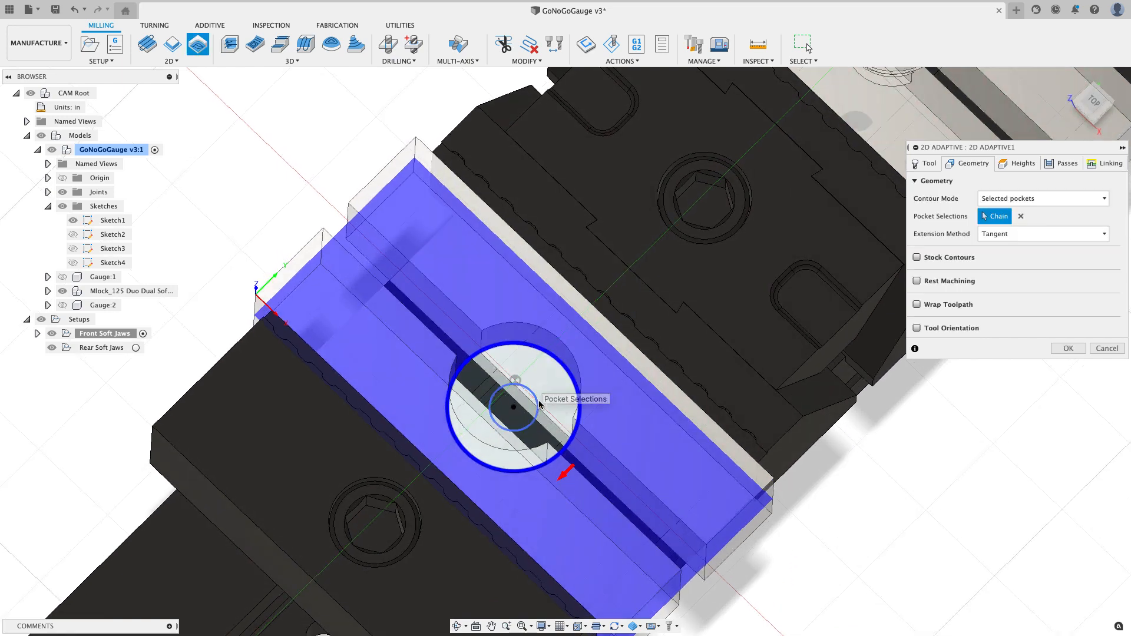
{"action": "scroll", "coordinate": [567, 476], "scroll_direction": "up", "scroll_amount": 3}
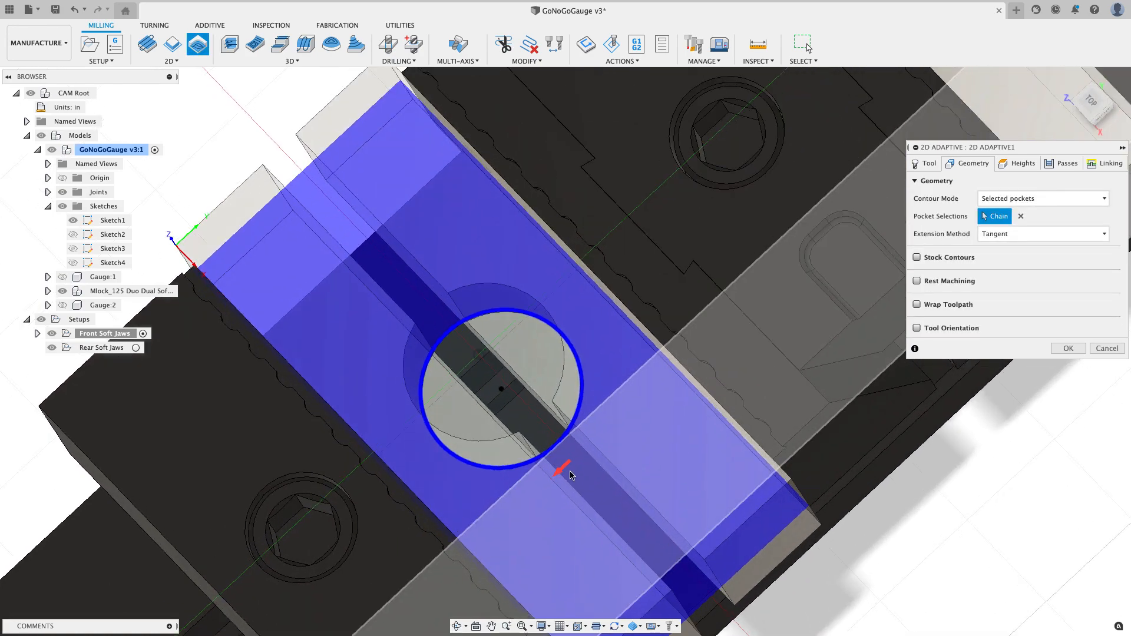
{"action": "middle_click_drag", "start_coordinate": [569, 472], "coordinate": [564, 422], "text": "shift"}
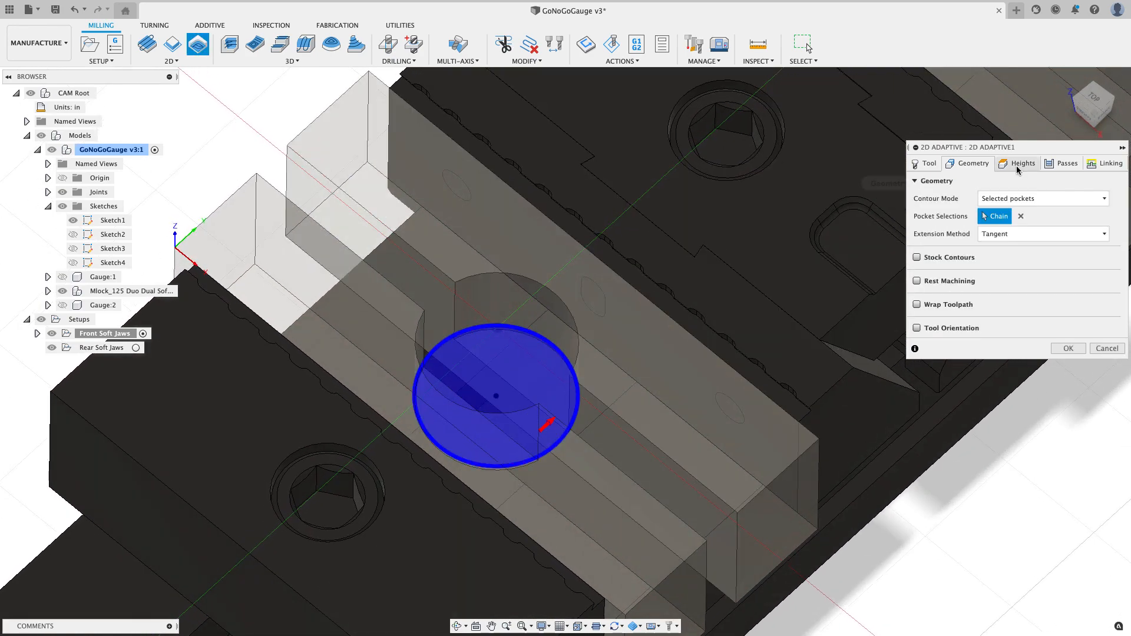
Step: Set the adaptive operation's bottom height from a selection, using the floor face of the front jaws' round pocket as the reference
{"action": "left_click", "coordinate": [1020, 163]}
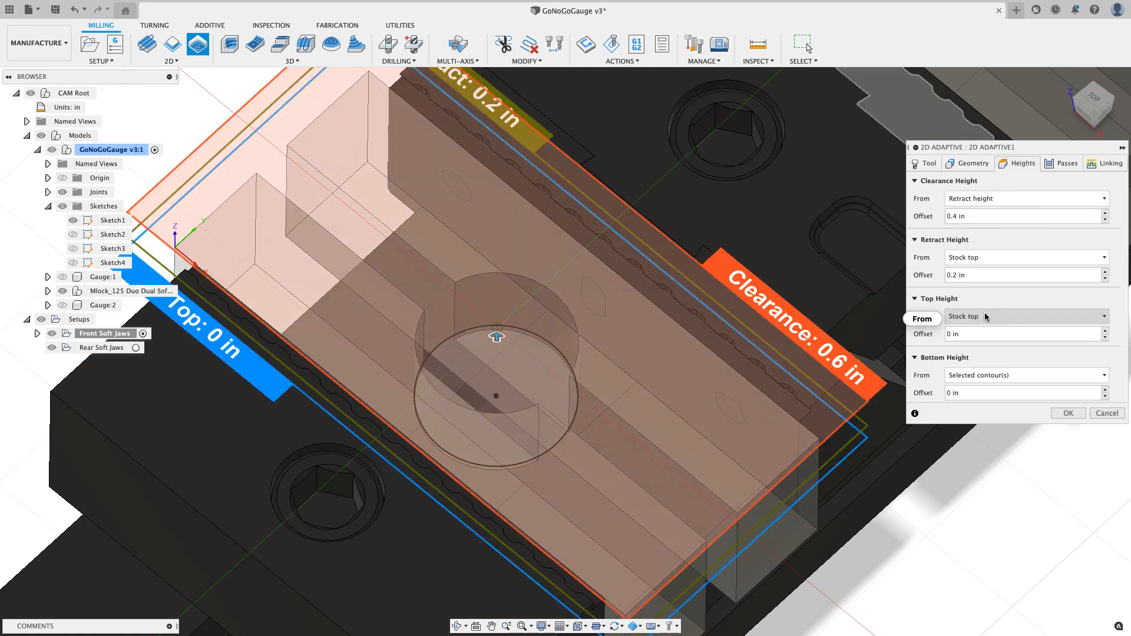
{"action": "mouse_move", "coordinate": [992, 318]}
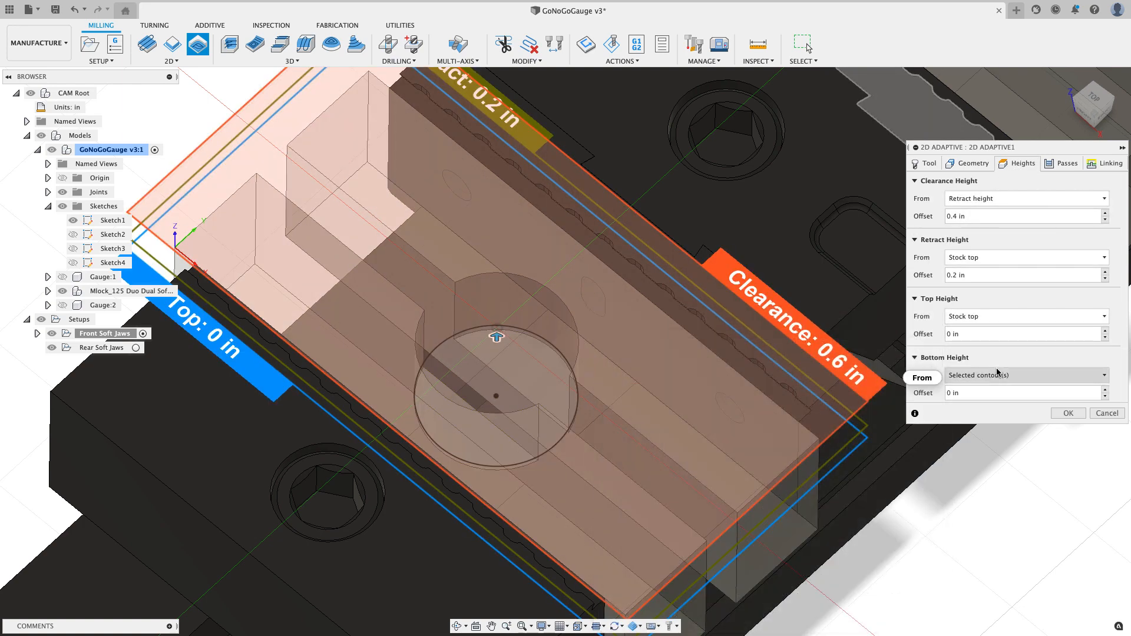
{"action": "mouse_move", "coordinate": [995, 375]}
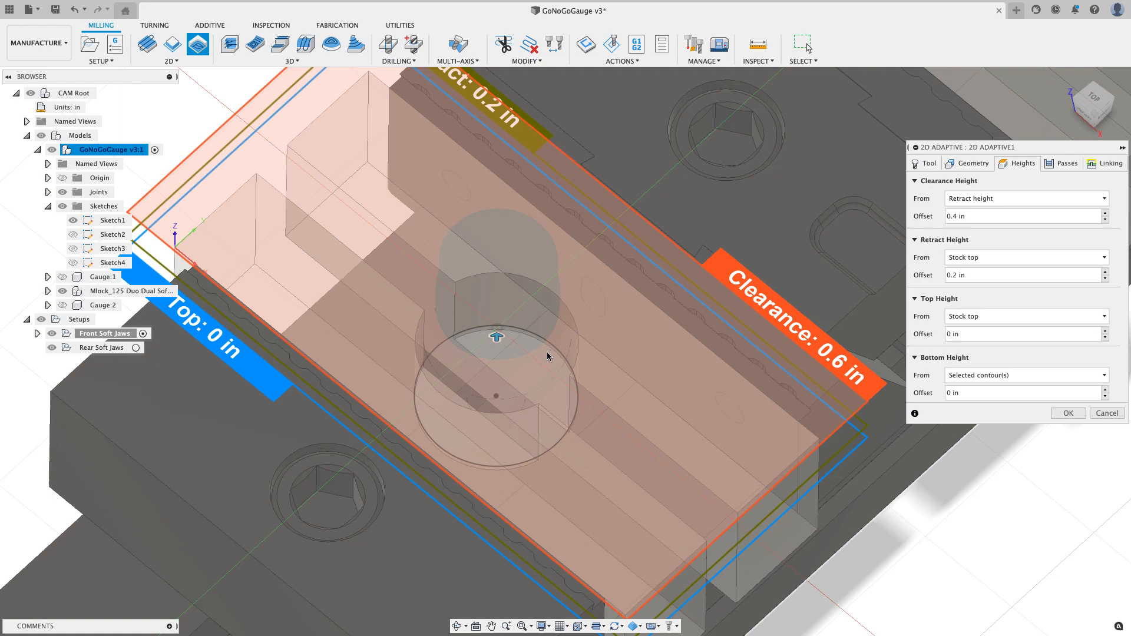
{"action": "left_click", "coordinate": [1022, 375]}
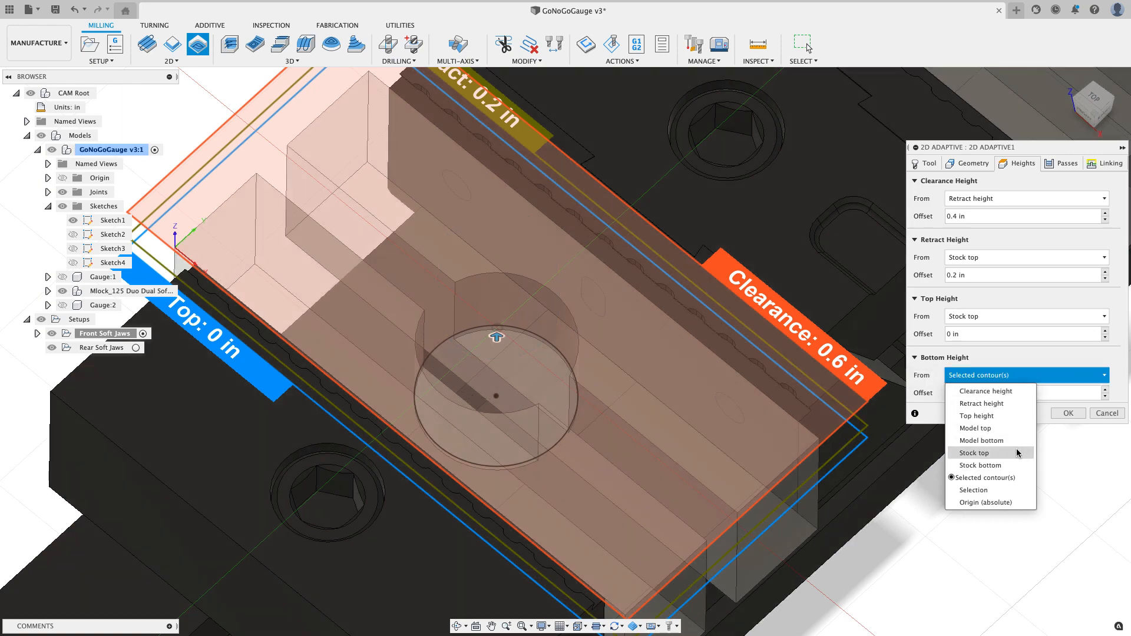
{"action": "left_click", "coordinate": [1008, 490]}
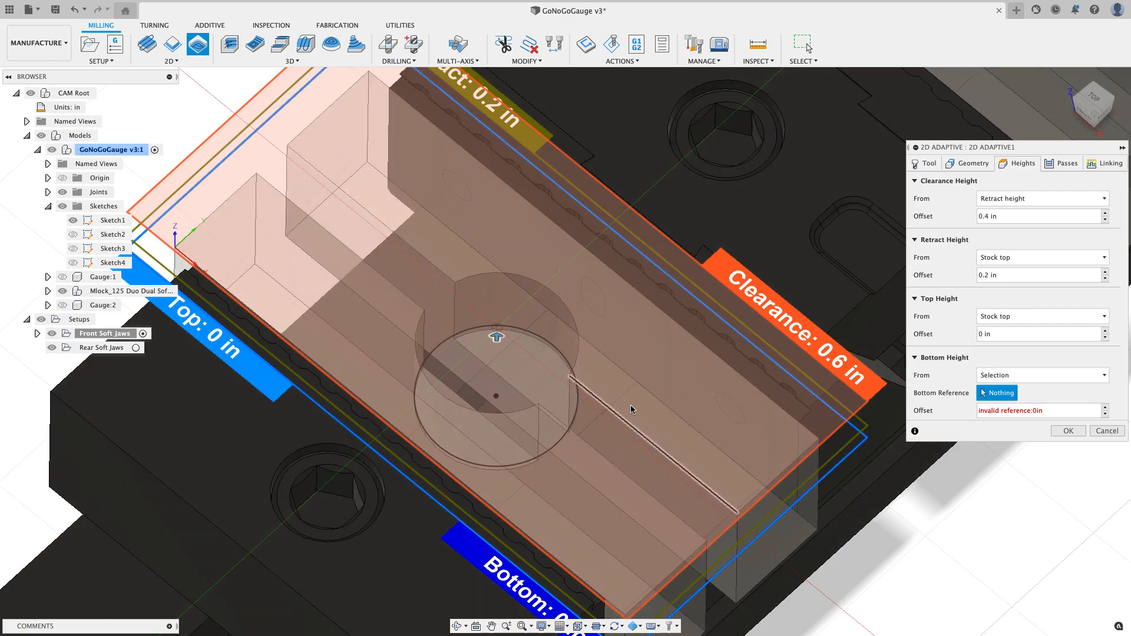
{"action": "middle_click_drag", "start_coordinate": [631, 407], "coordinate": [608, 429], "text": "shift"}
{"action": "scroll", "coordinate": [607, 429], "scroll_direction": "up", "scroll_amount": 2}
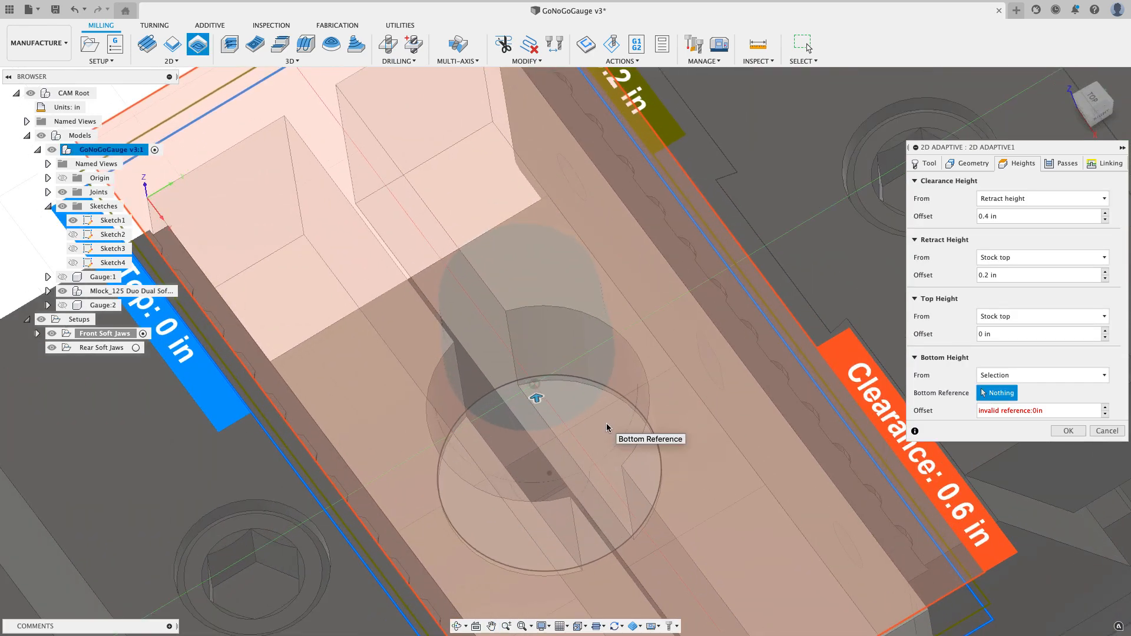
{"action": "left_click", "coordinate": [607, 428]}
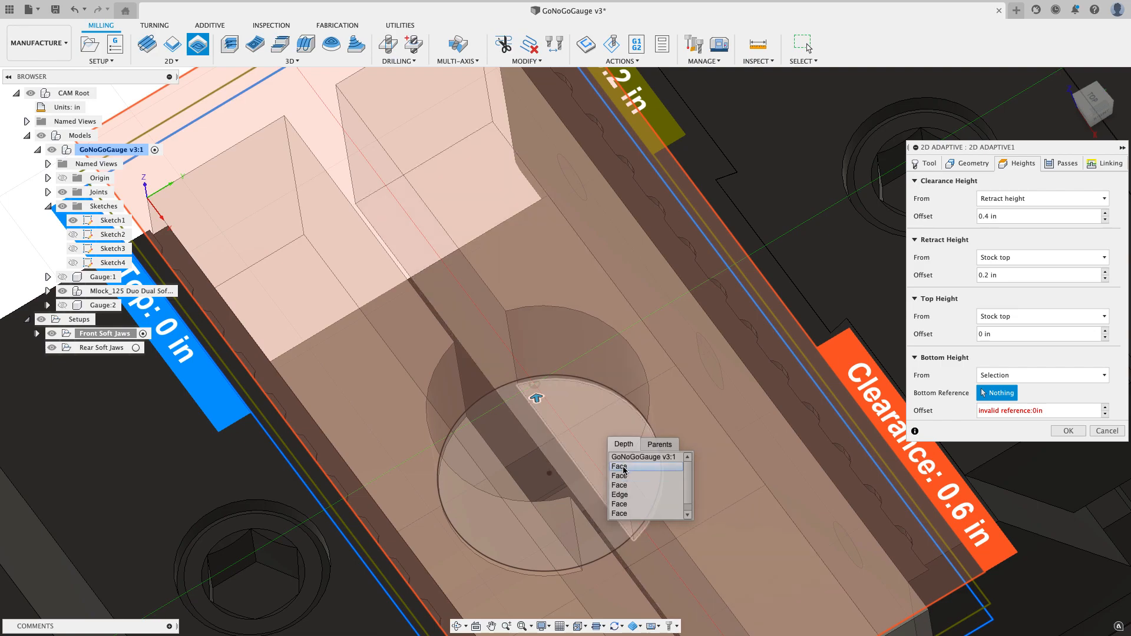
{"action": "left_click", "coordinate": [624, 469]}
{"action": "middle_click_drag", "start_coordinate": [624, 465], "coordinate": [551, 309], "text": "shift"}
{"action": "scroll", "coordinate": [565, 312], "scroll_direction": "up", "scroll_amount": 5}
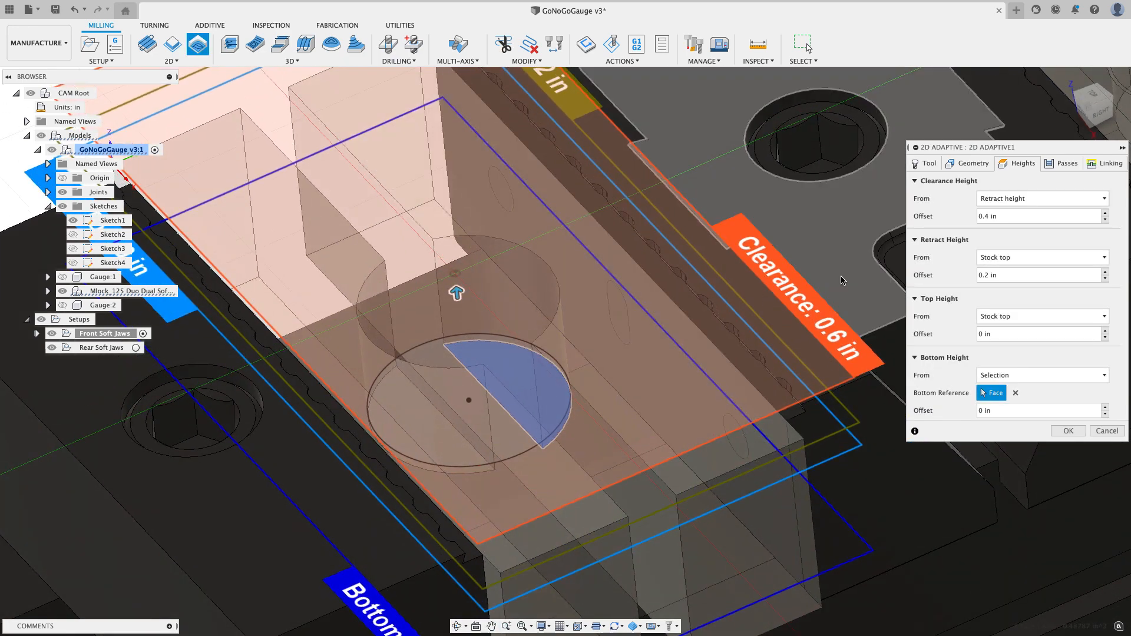
Step: Set the optimal load of the adaptive passes to the expression tool_diameter * 0.15
{"action": "left_click", "coordinate": [1063, 163]}
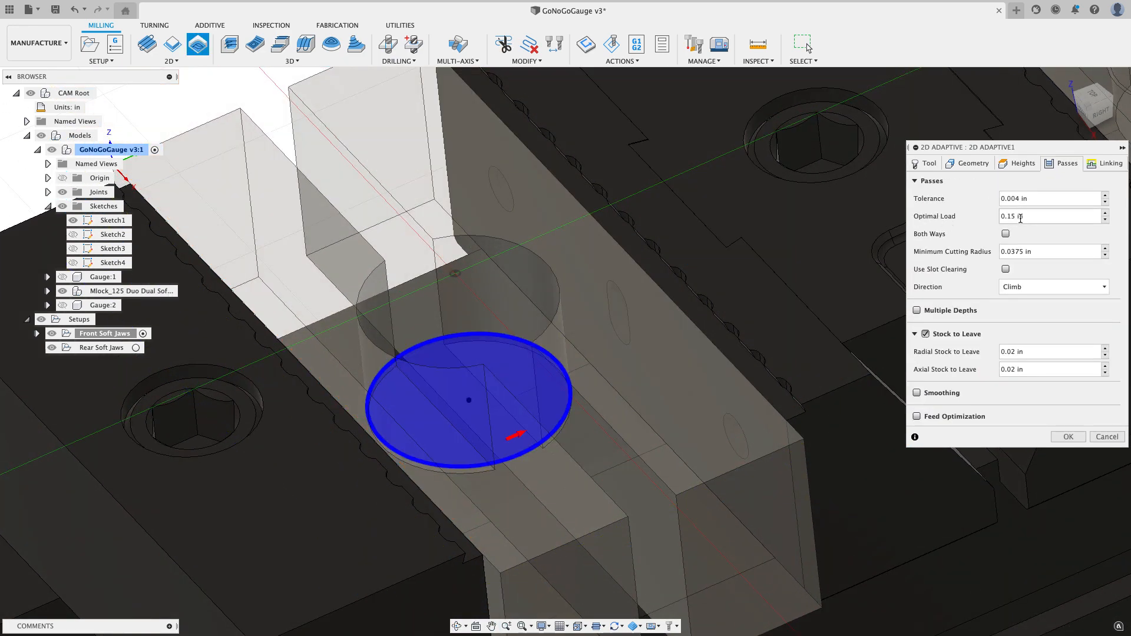
{"action": "right_click", "coordinate": [1020, 218]}
{"action": "left_click", "coordinate": [1036, 259]}
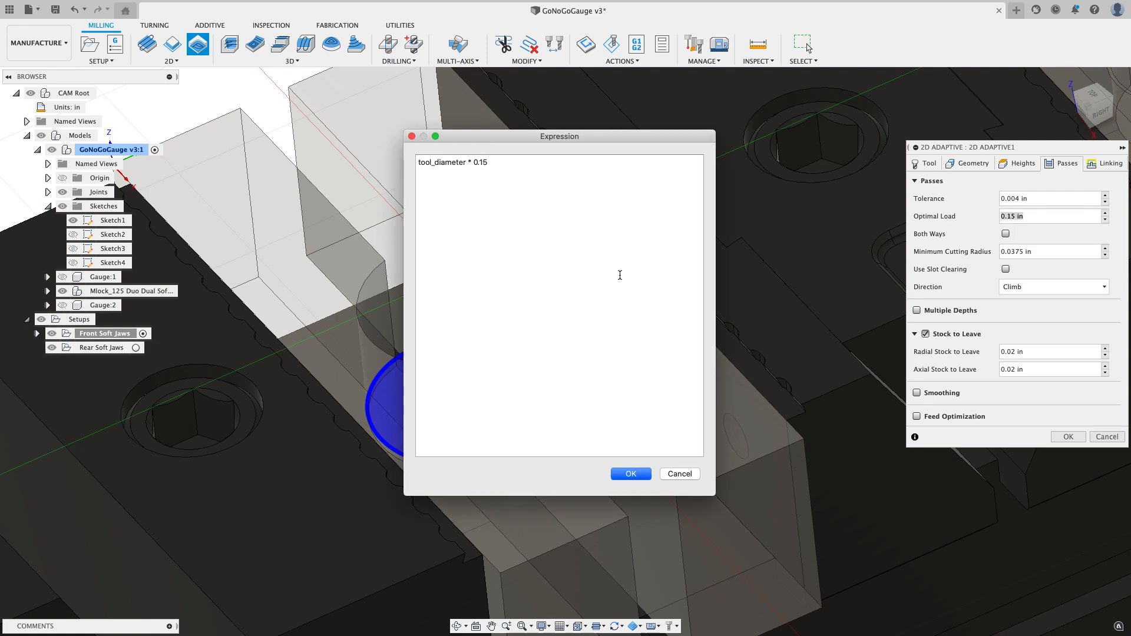
{"action": "left_click", "coordinate": [644, 476]}
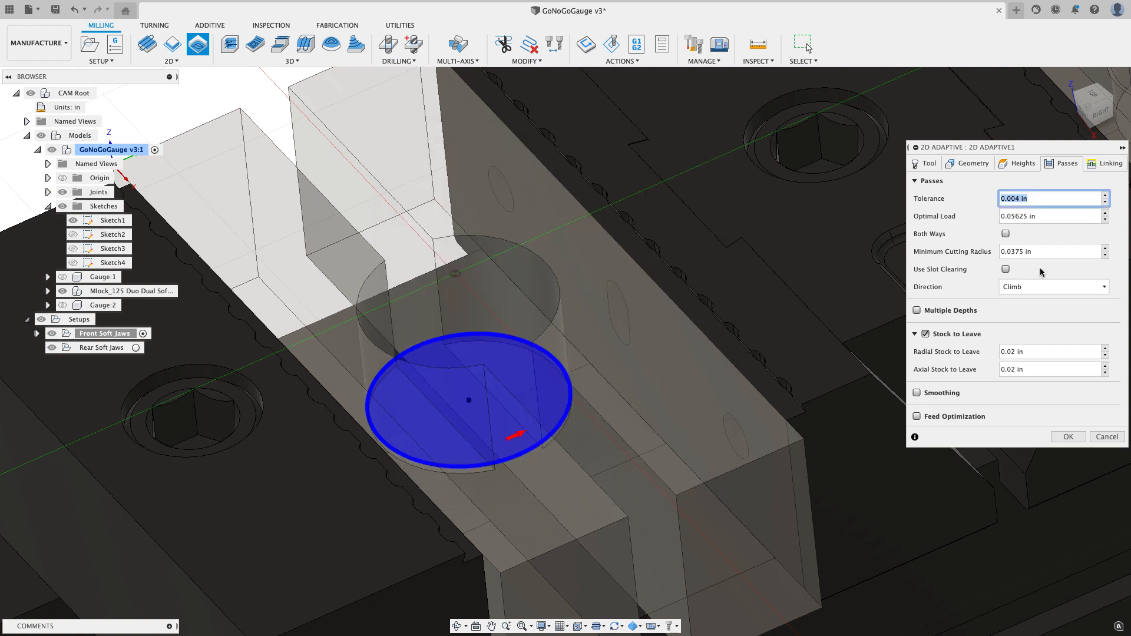
Step: Set the radial stock to leave to 0.01 in and the axial stock to leave to 0 in
{"action": "left_click", "coordinate": [1028, 351]}
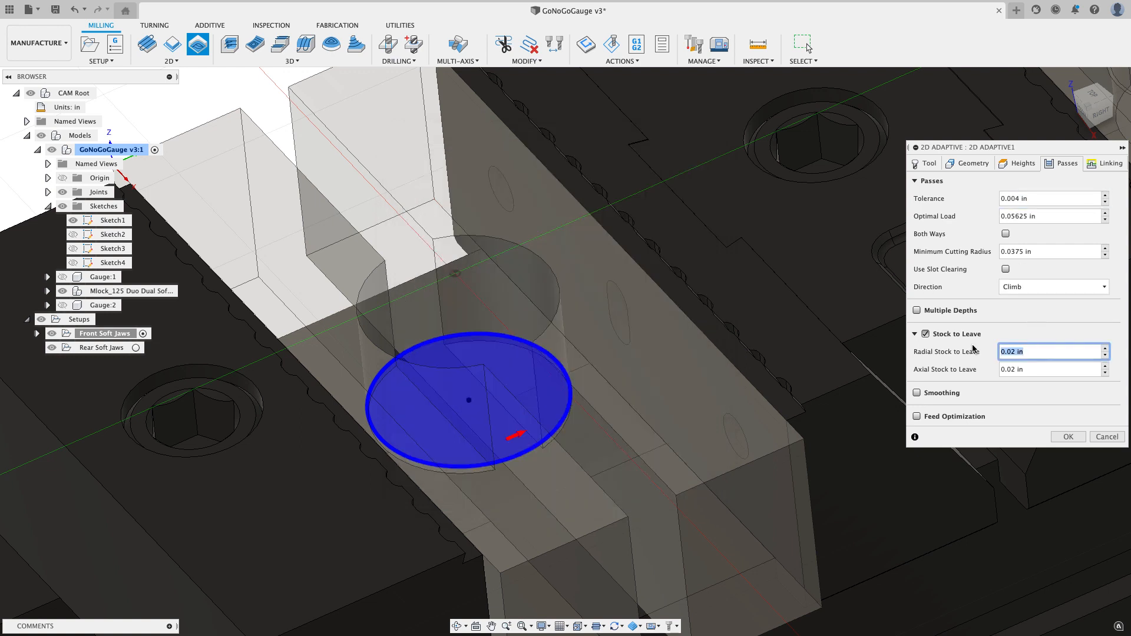
{"action": "type", "text": ".01"}
{"action": "key", "text": "Tab"}
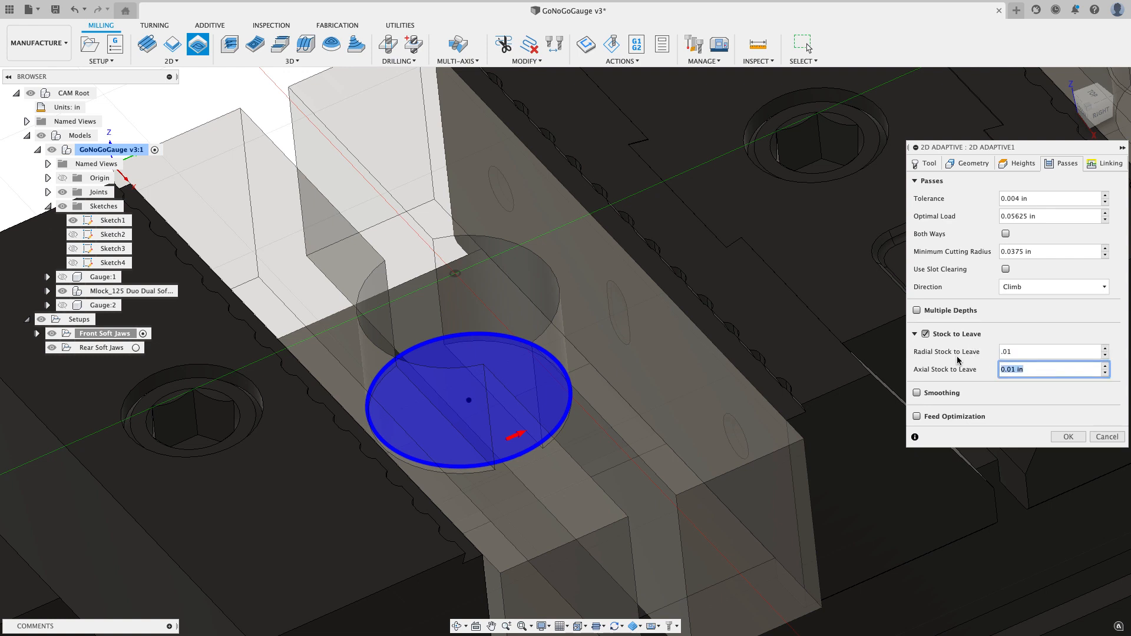
{"action": "type", "text": "0"}
Step: Review the linking parameters, generate the 2D adaptive toolpath and inspect how the tool enters the pocket
{"action": "left_click", "coordinate": [1095, 168]}
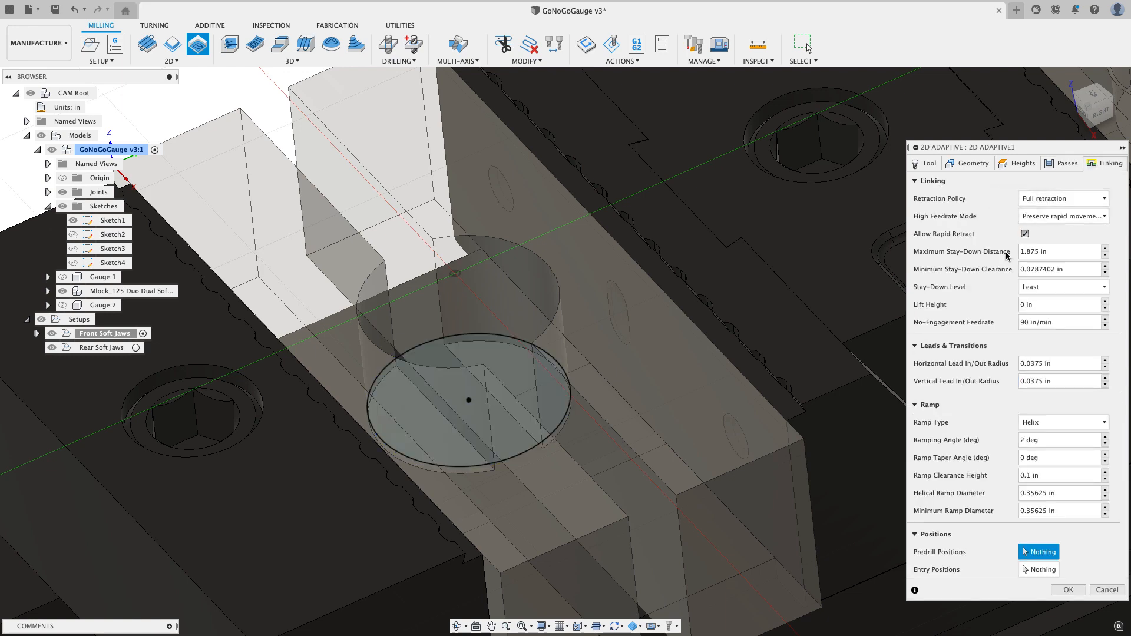
{"action": "scroll", "coordinate": [883, 274], "scroll_direction": "down", "scroll_amount": 2}
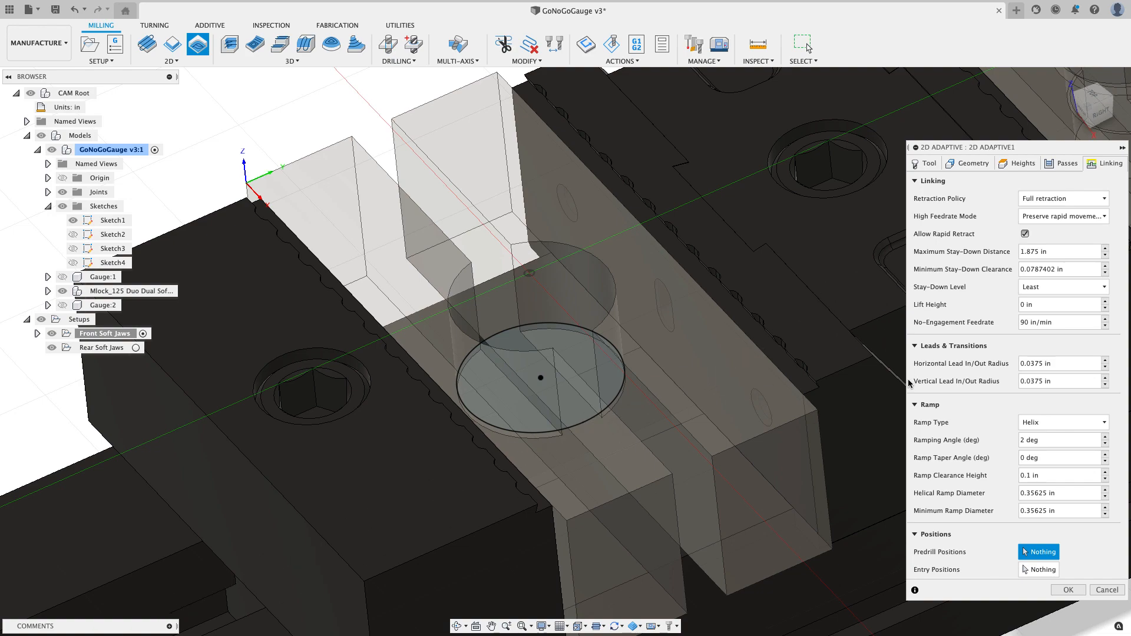
{"action": "middle_click_drag", "start_coordinate": [594, 326], "coordinate": [569, 333], "text": "shift"}
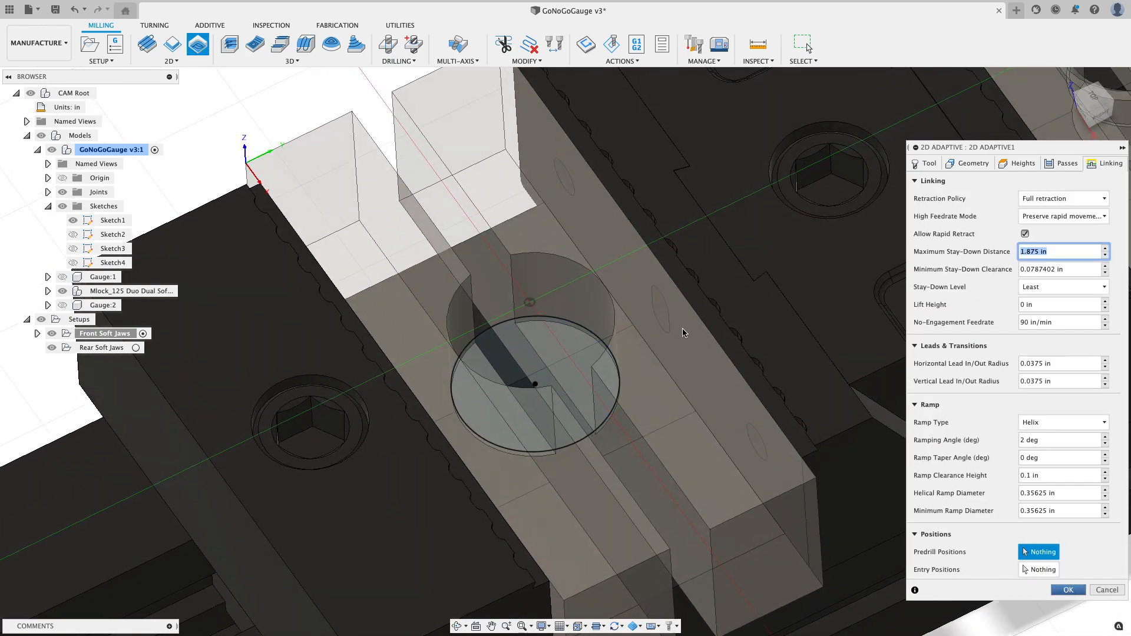
{"action": "key", "text": "Return"}
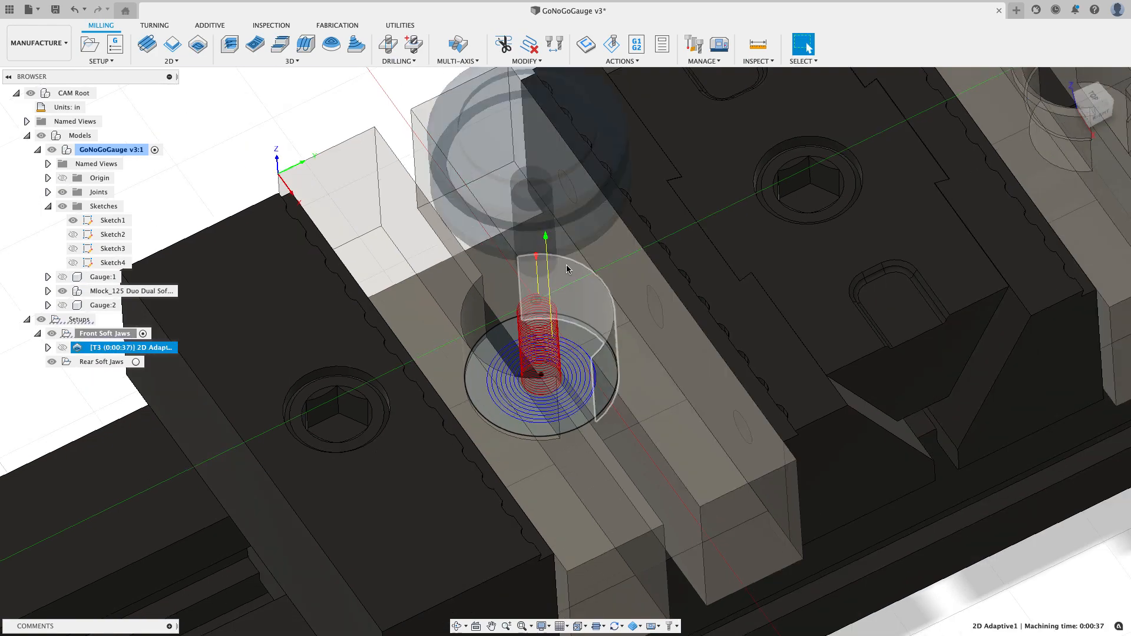
{"action": "middle_click_drag", "start_coordinate": [566, 264], "coordinate": [475, 256], "text": "shift"}
{"action": "scroll", "coordinate": [540, 296], "scroll_direction": "up", "scroll_amount": 2}
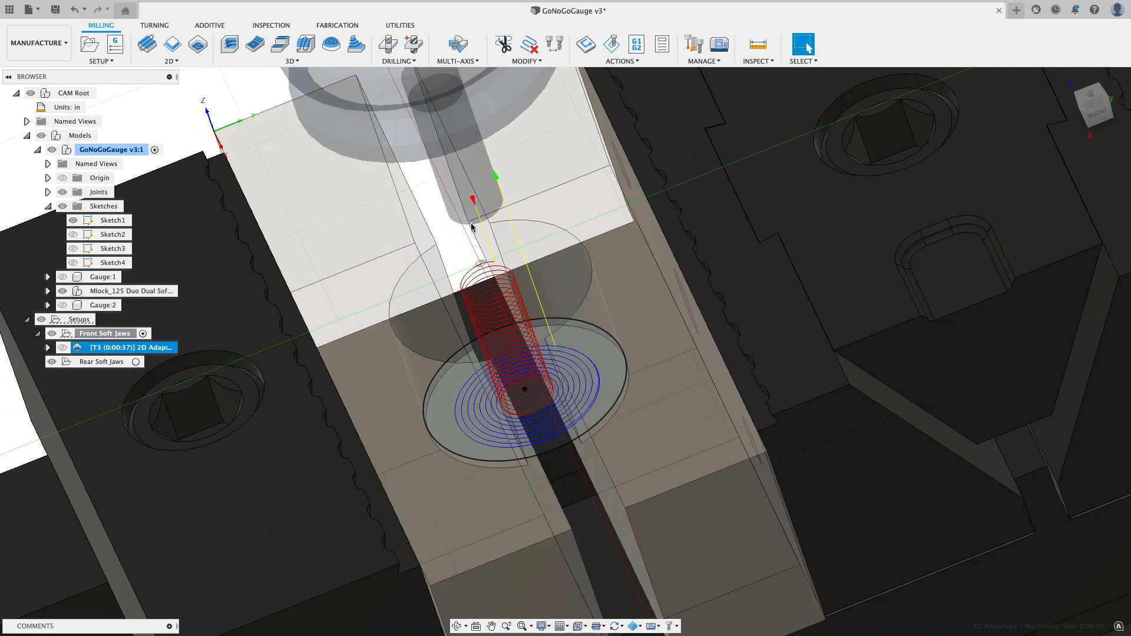
{"action": "middle_click_drag", "start_coordinate": [448, 231], "coordinate": [485, 205], "text": "shift"}
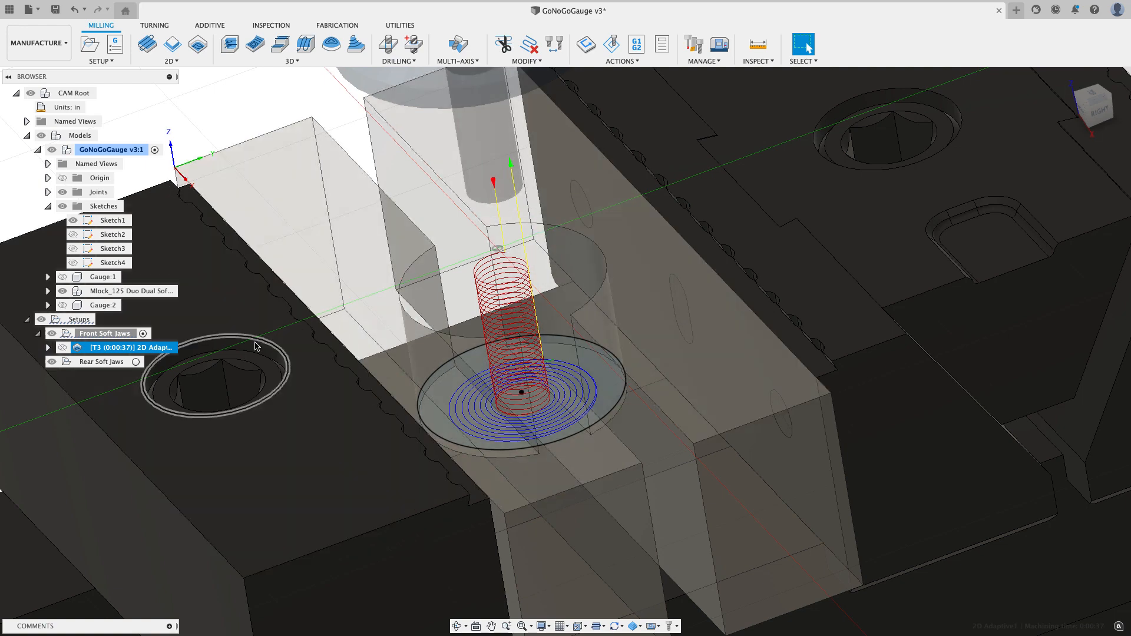
Step: Edit the 2D adaptive operation to use the pocket's centre point as the predrill position and regenerate its toolpath
{"action": "right_click", "coordinate": [160, 348]}
{"action": "left_click", "coordinate": [190, 12]}
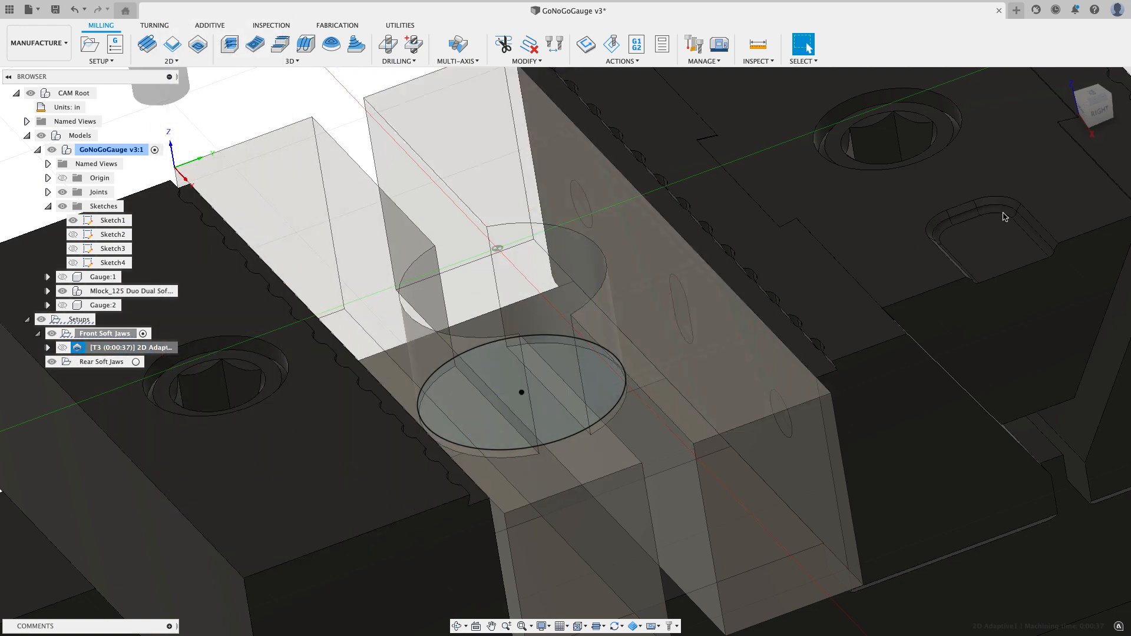
{"action": "left_click", "coordinate": [1094, 165]}
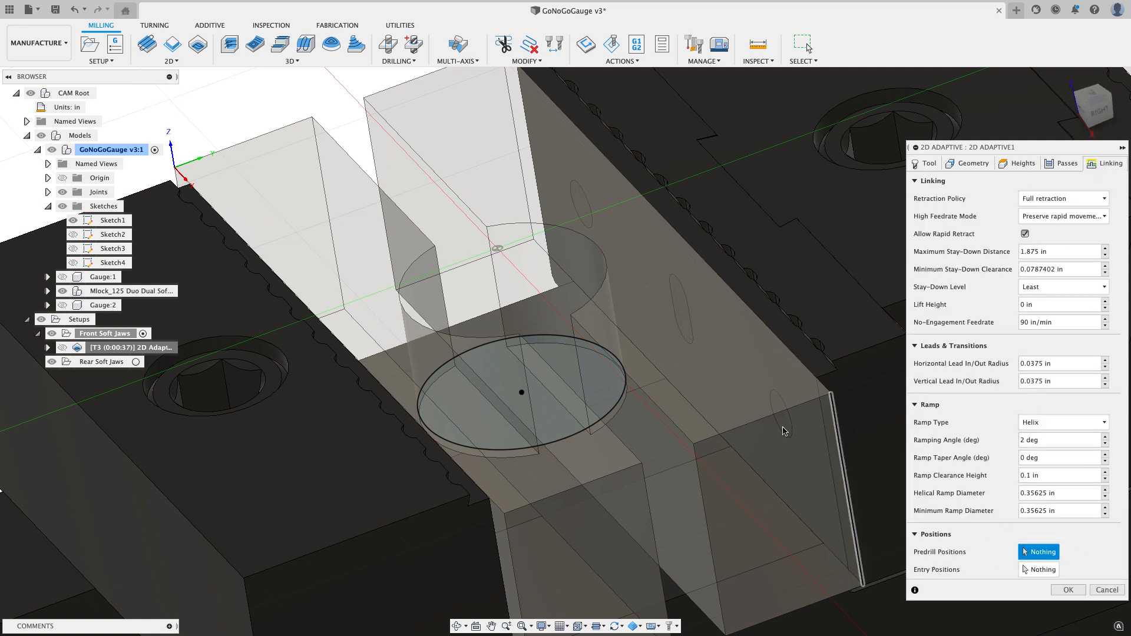
{"action": "left_click", "coordinate": [503, 282]}
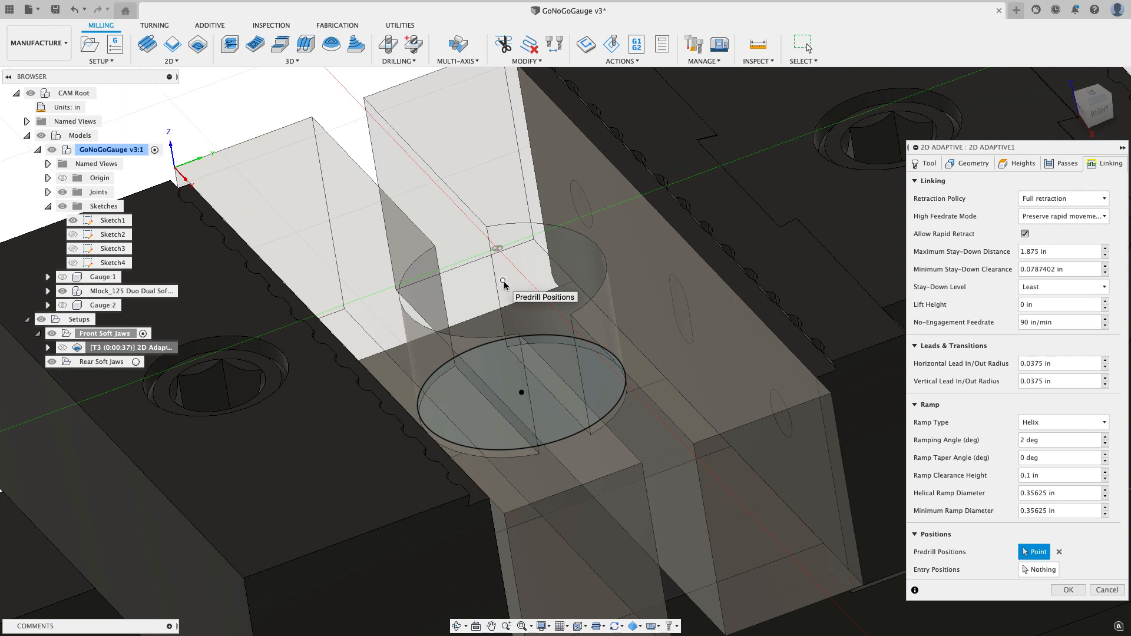
{"action": "scroll", "coordinate": [504, 285], "scroll_direction": "down", "scroll_amount": 2}
{"action": "left_click", "coordinate": [1068, 590]}
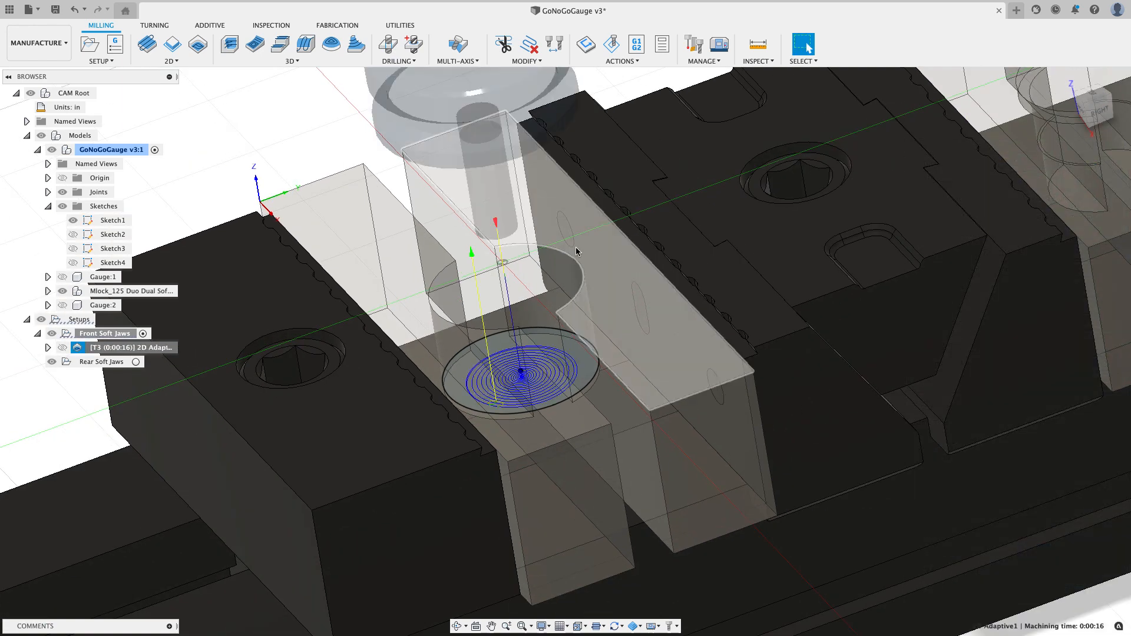
Step: Simulate the 2D adaptive toolpath with stock in the front soft jaws, watch it to the end and close the simulation
{"action": "middle_click_drag", "start_coordinate": [576, 252], "coordinate": [518, 263], "text": "shift"}
{"action": "left_click", "coordinate": [1085, 105]}
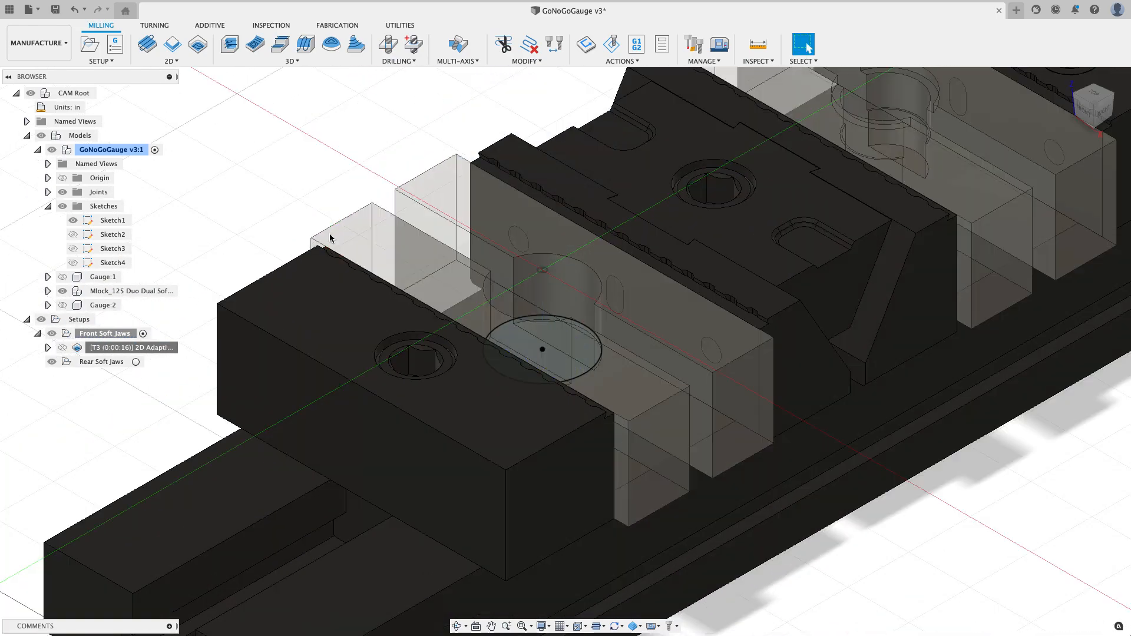
{"action": "left_click", "coordinate": [611, 45]}
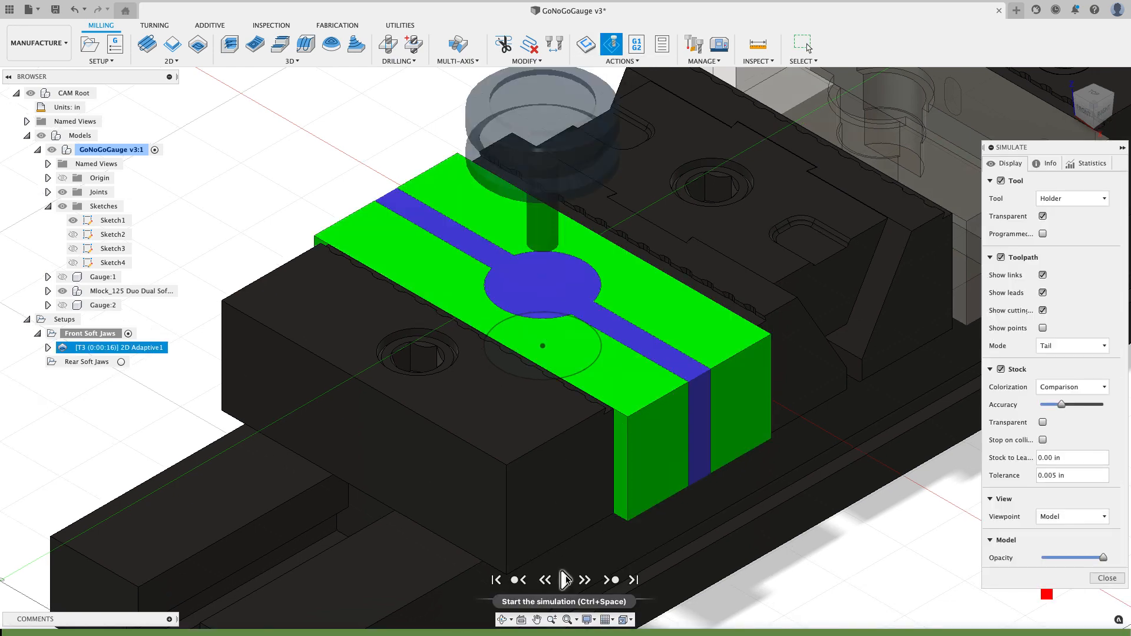
{"action": "left_click", "coordinate": [564, 580]}
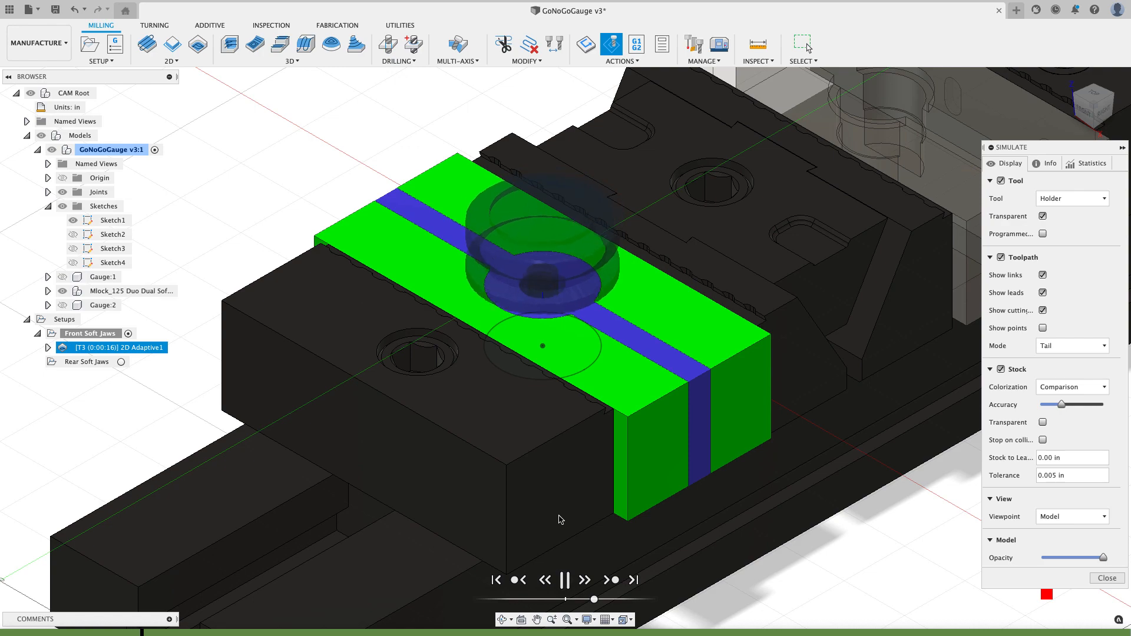
{"action": "middle_click_drag", "start_coordinate": [560, 516], "coordinate": [560, 445], "text": "shift"}
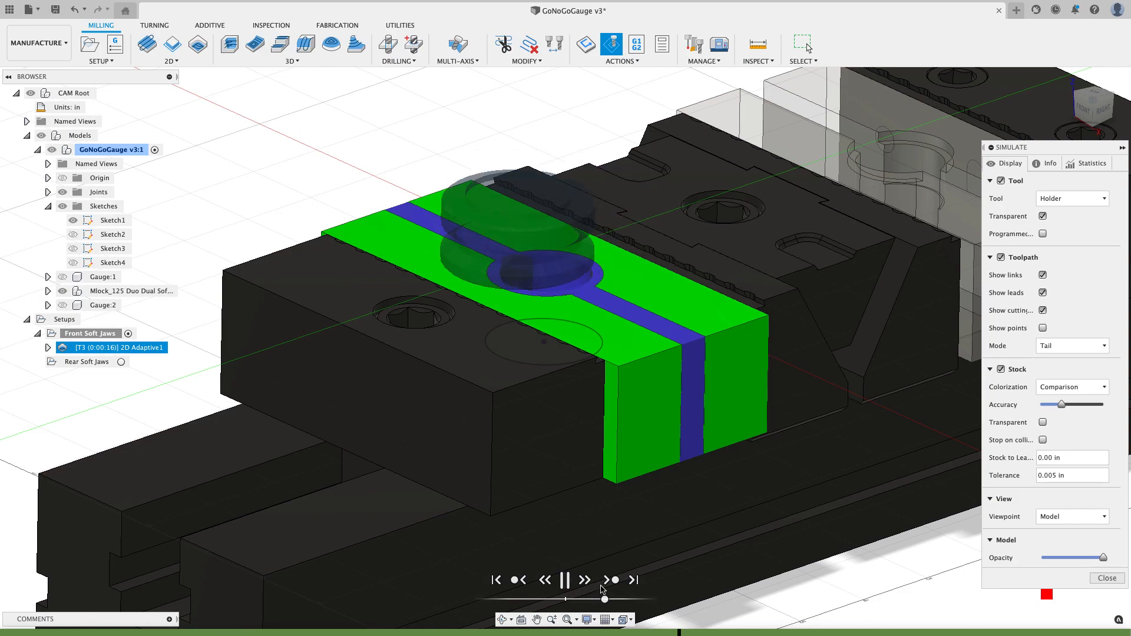
{"action": "middle_click_drag", "start_coordinate": [576, 525], "coordinate": [553, 451], "text": "shift"}
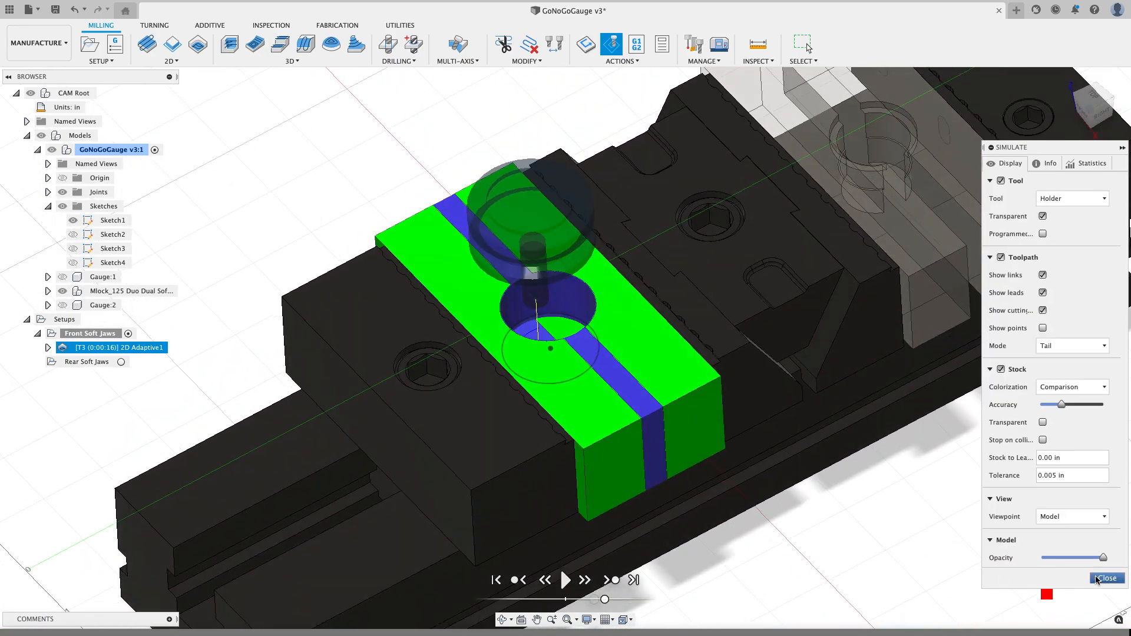
{"action": "left_click", "coordinate": [1107, 577]}
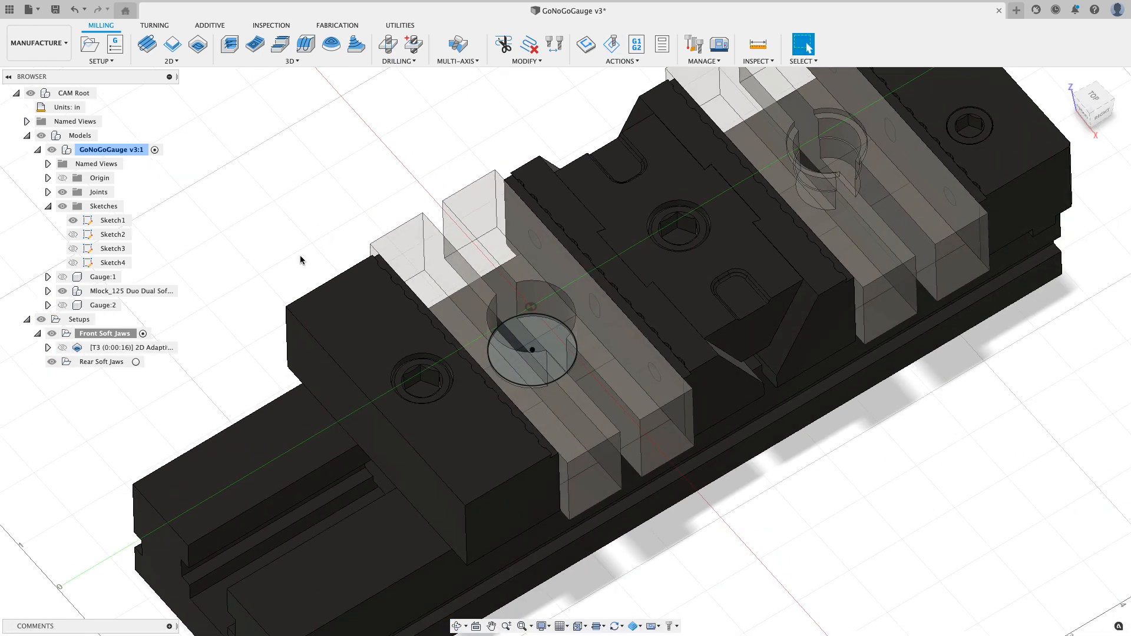
Step: Create a 2D Contour operation derived from the front jaws' 2D adaptive and review its geometry and heights
{"action": "right_click", "coordinate": [161, 349]}
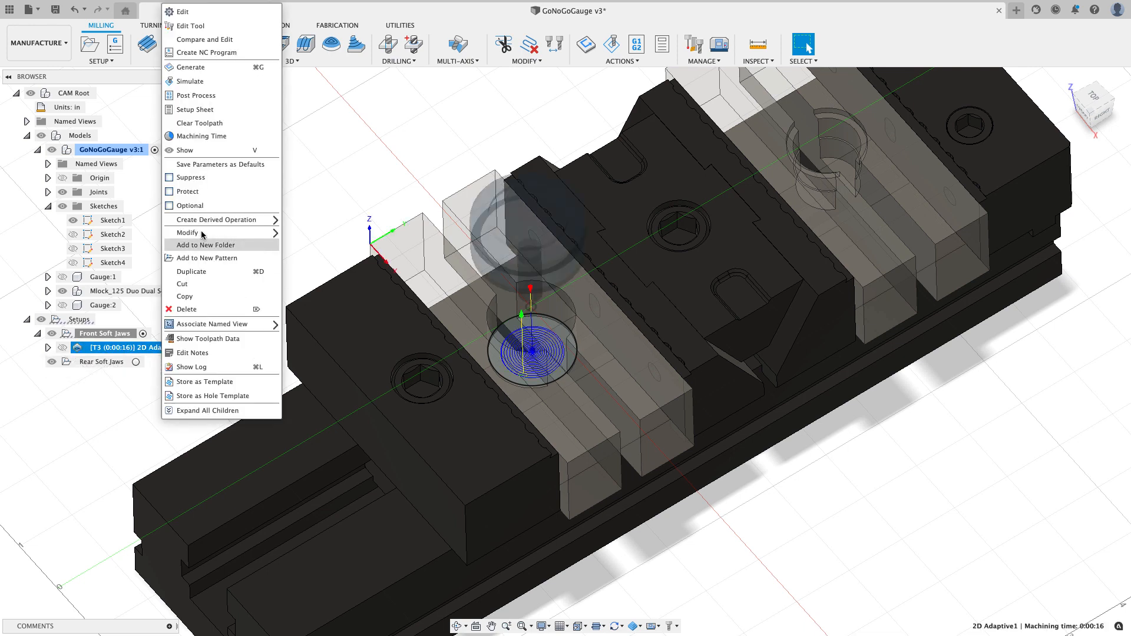
{"action": "mouse_move", "coordinate": [206, 223]}
{"action": "mouse_move", "coordinate": [299, 225]}
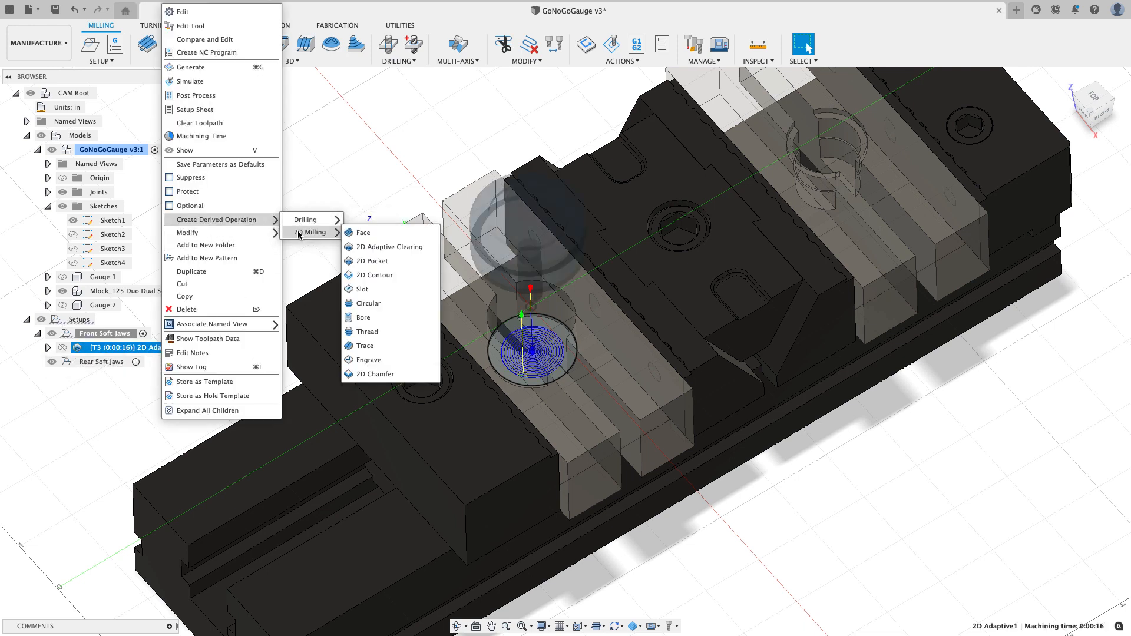
{"action": "left_click", "coordinate": [382, 275]}
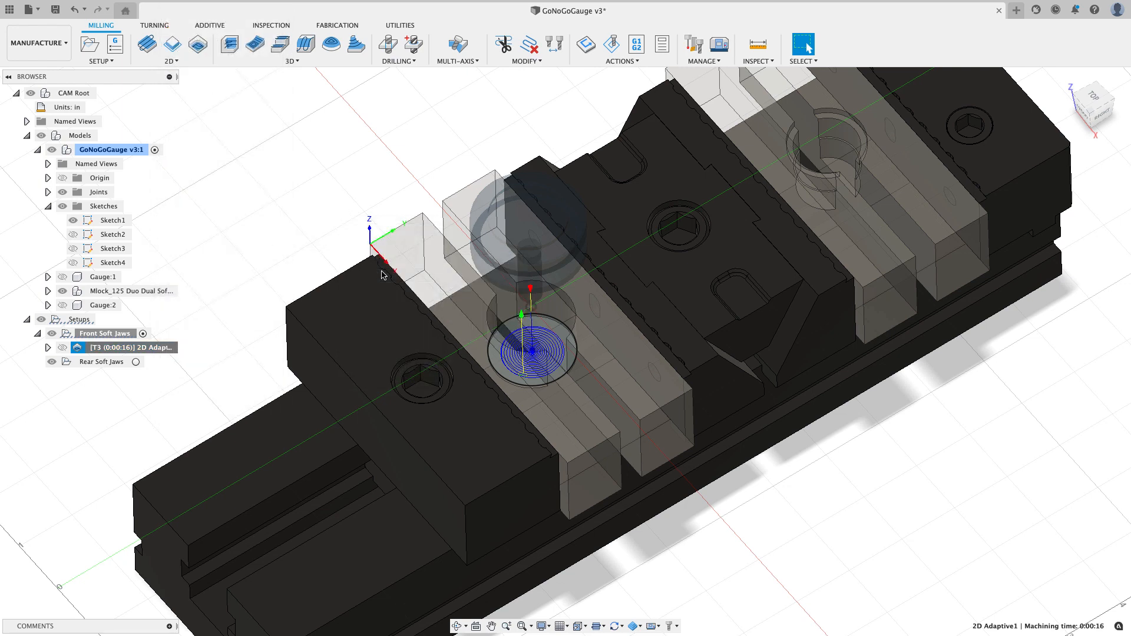
{"action": "middle_click_drag", "start_coordinate": [426, 190], "coordinate": [426, 168], "text": "shift"}
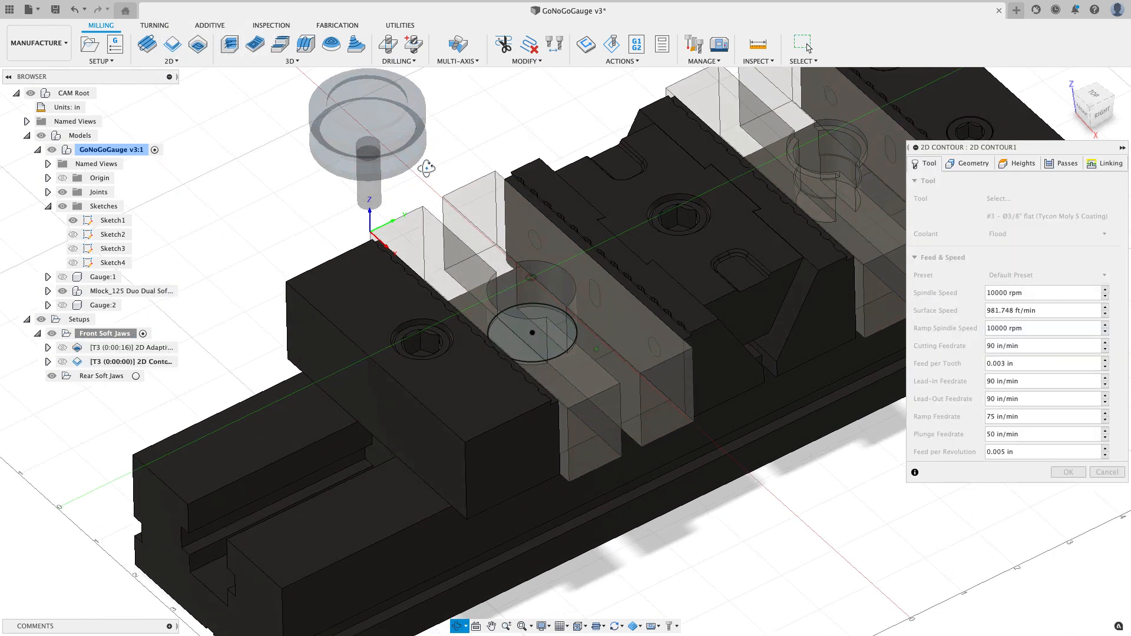
{"action": "left_click", "coordinate": [969, 163]}
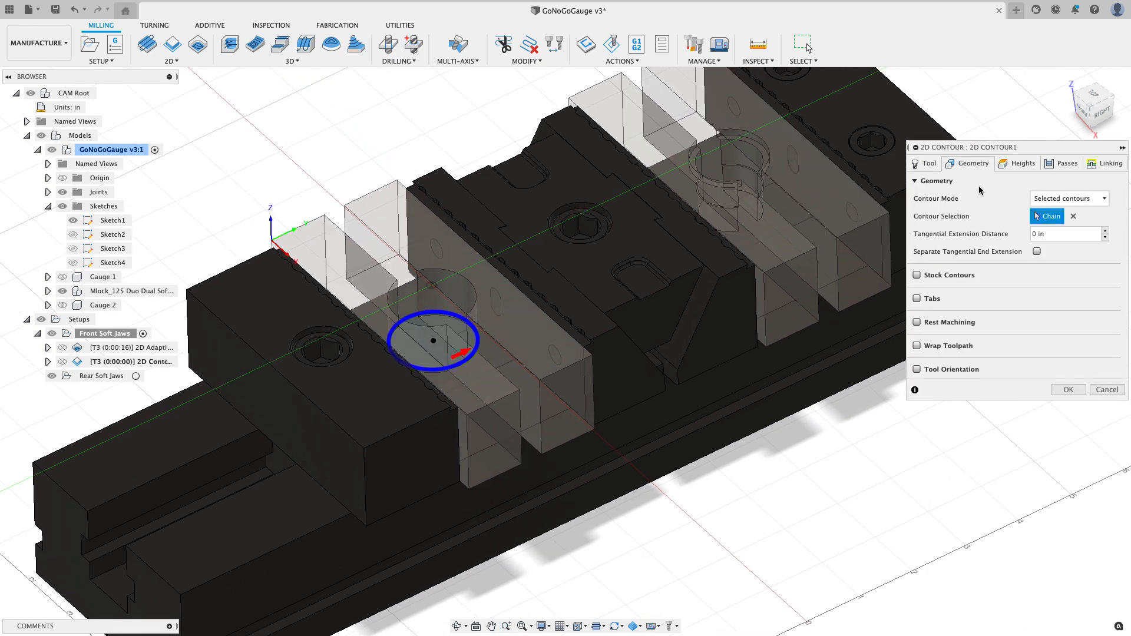
{"action": "left_click", "coordinate": [1019, 163]}
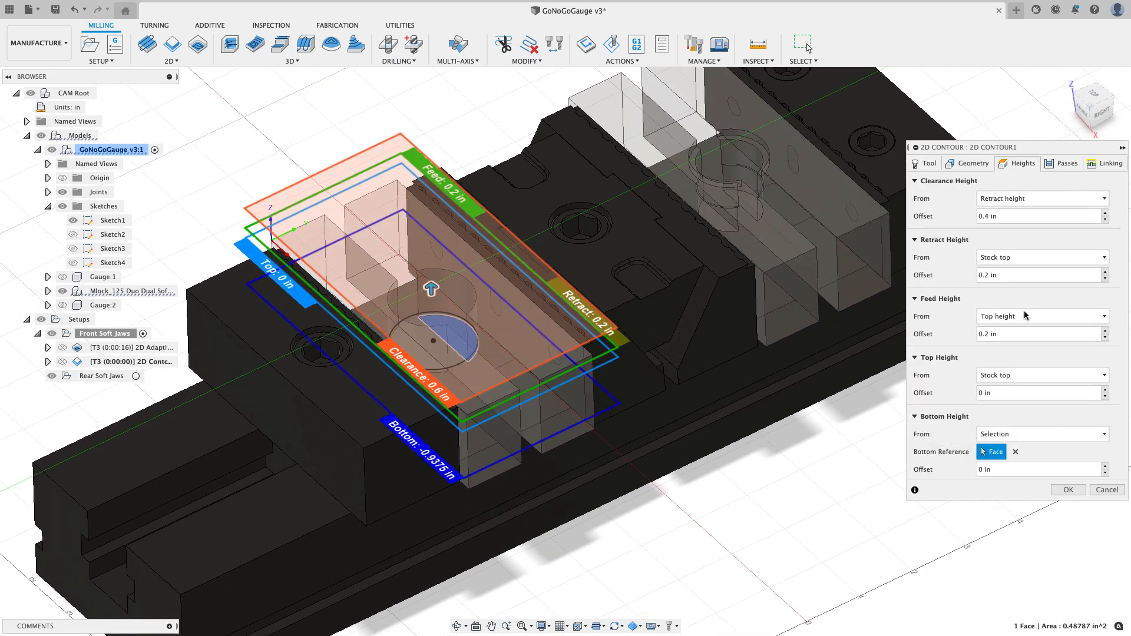
Step: Enable the repeat finishing pass for the 2D contour and set its finishing overlap to 0.08 in
{"action": "left_click", "coordinate": [1059, 165]}
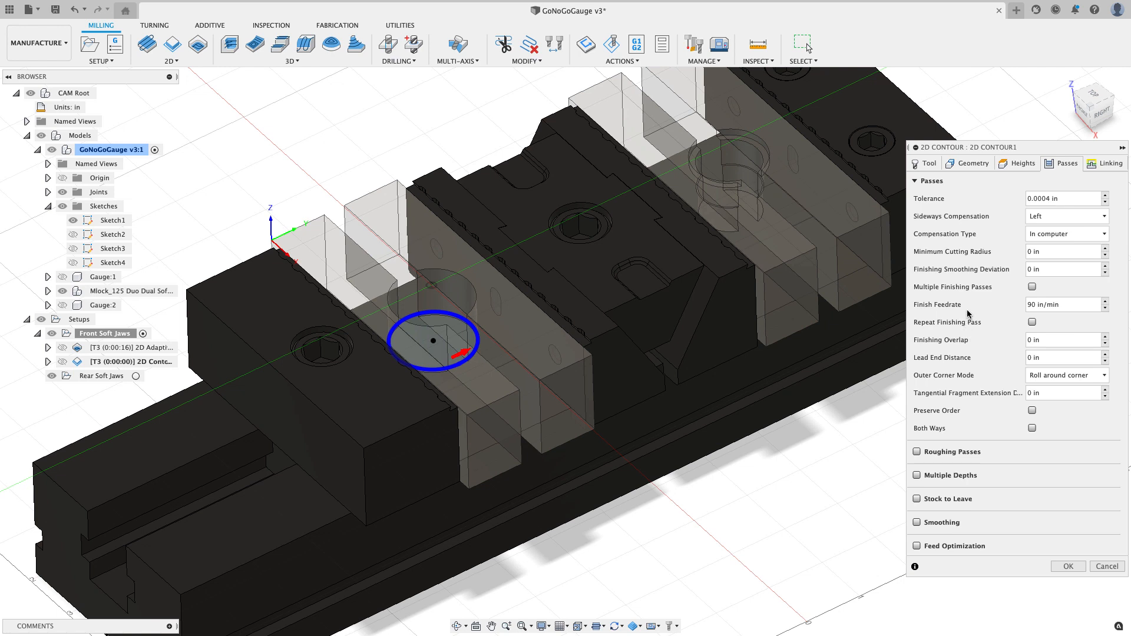
{"action": "left_click", "coordinate": [1032, 322]}
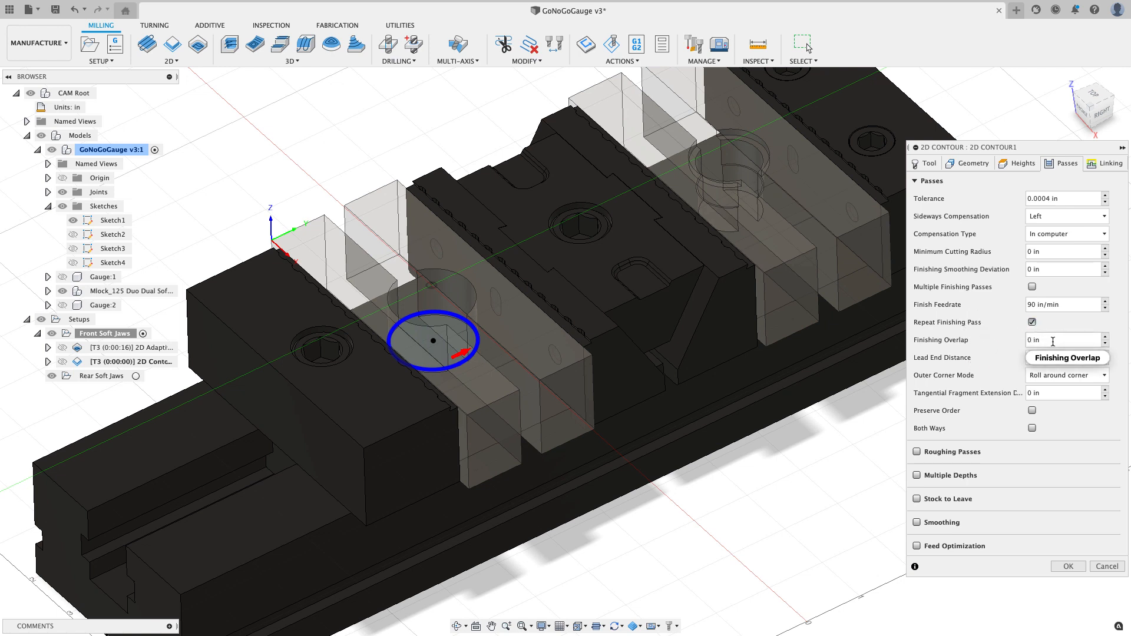
{"action": "left_click", "coordinate": [1052, 341]}
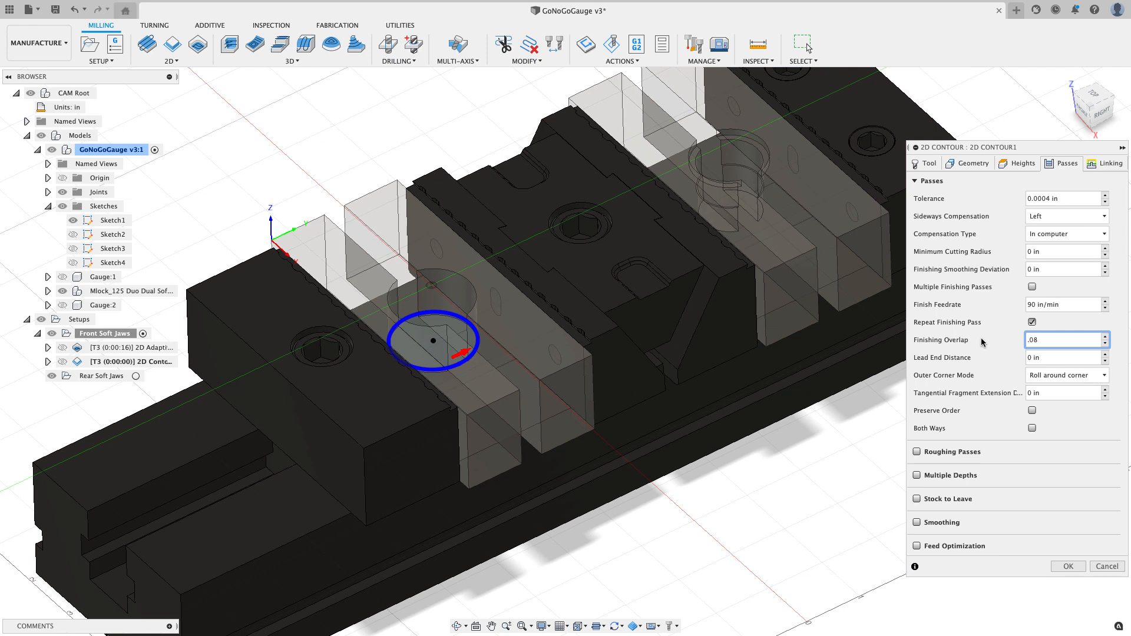
Step: Clear the 2D contour's predrill position, generate the toolpath and inspect it in the front soft jaws
{"action": "left_click", "coordinate": [1107, 163]}
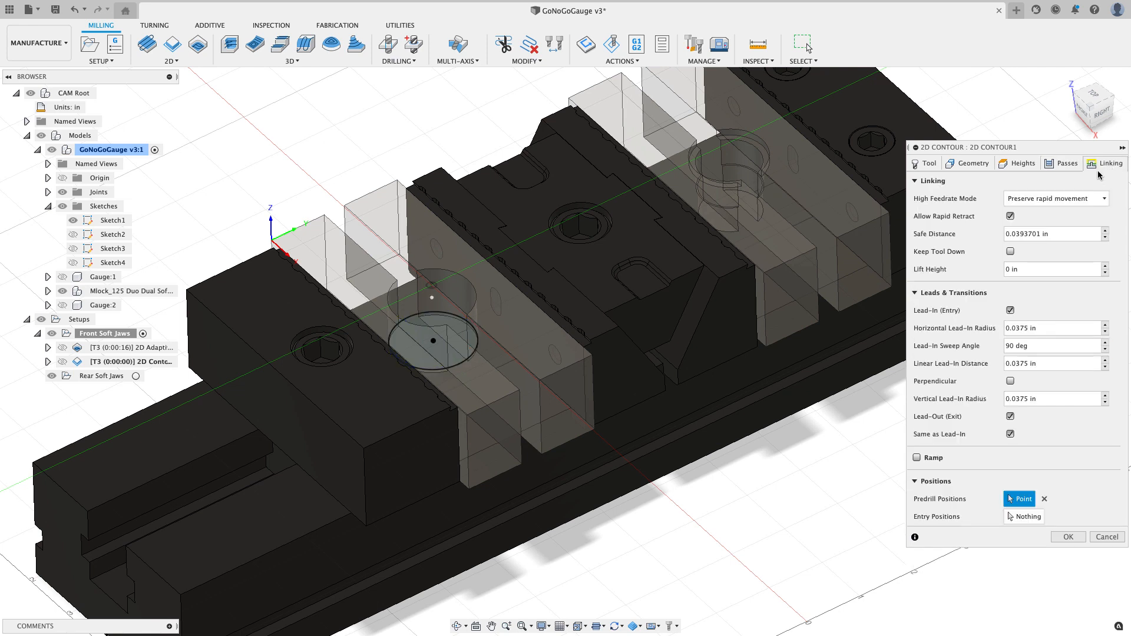
{"action": "left_click", "coordinate": [1012, 517]}
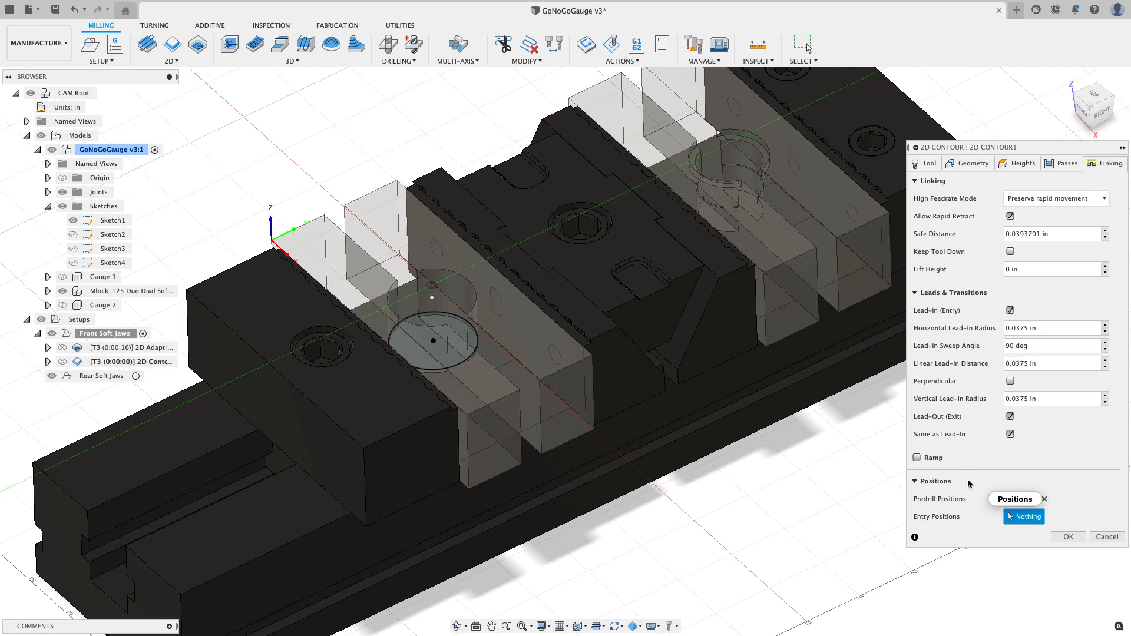
{"action": "left_click", "coordinate": [954, 505]}
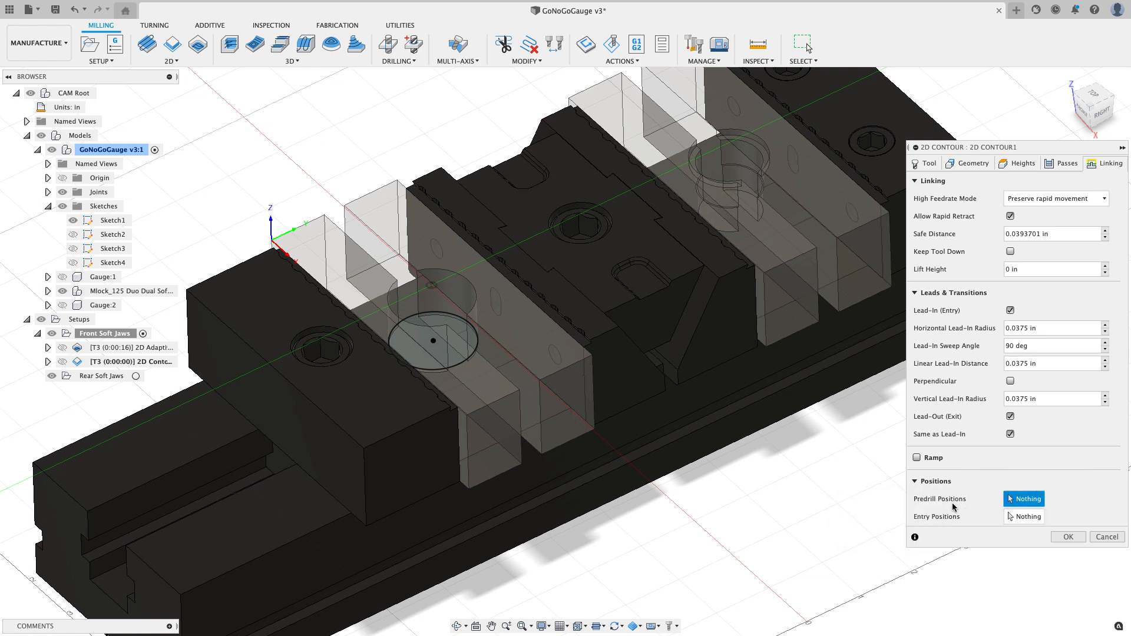
{"action": "left_click", "coordinate": [1065, 538]}
{"action": "middle_click_drag", "start_coordinate": [841, 464], "coordinate": [760, 451], "text": "shift"}
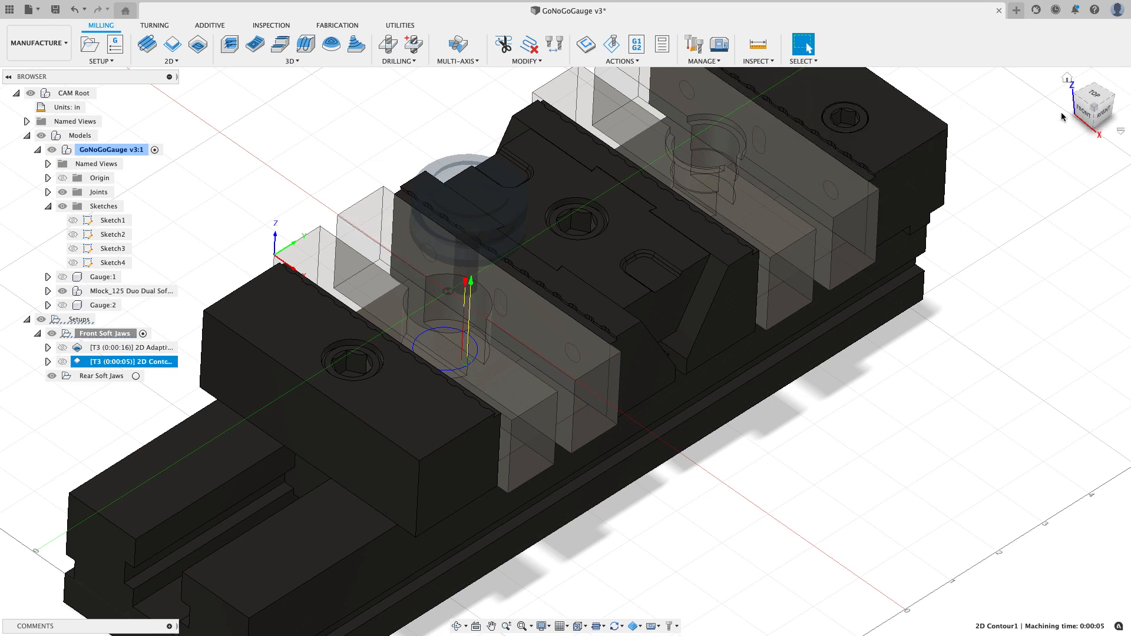
{"action": "left_click", "coordinate": [1095, 109]}
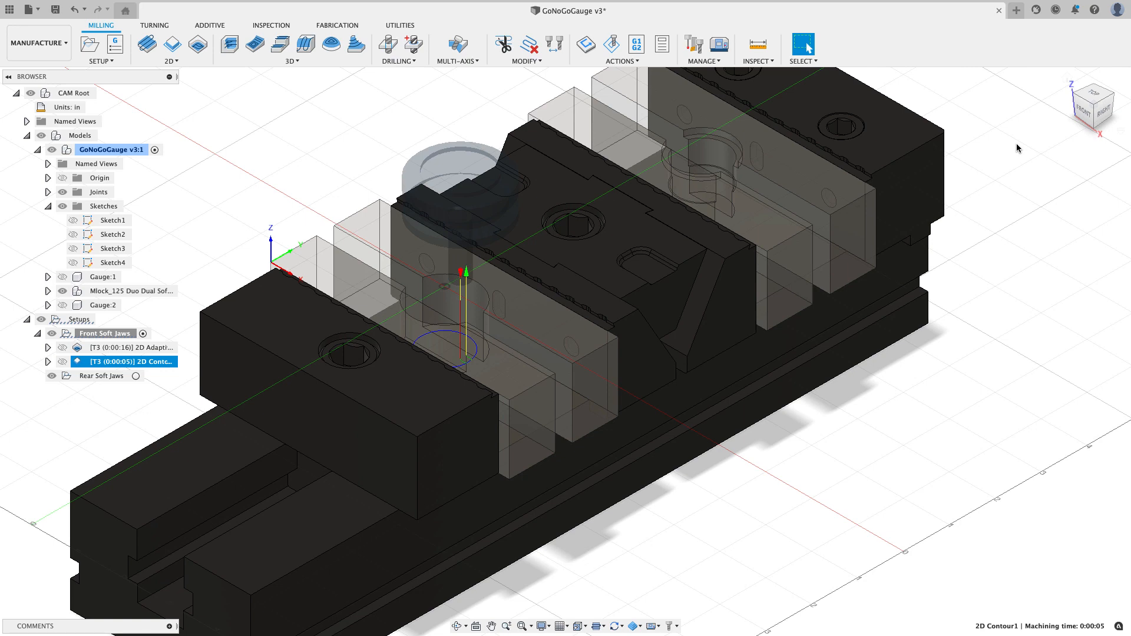
{"action": "left_click", "coordinate": [1017, 148]}
{"action": "scroll", "coordinate": [638, 222], "scroll_direction": "down", "scroll_amount": 3}
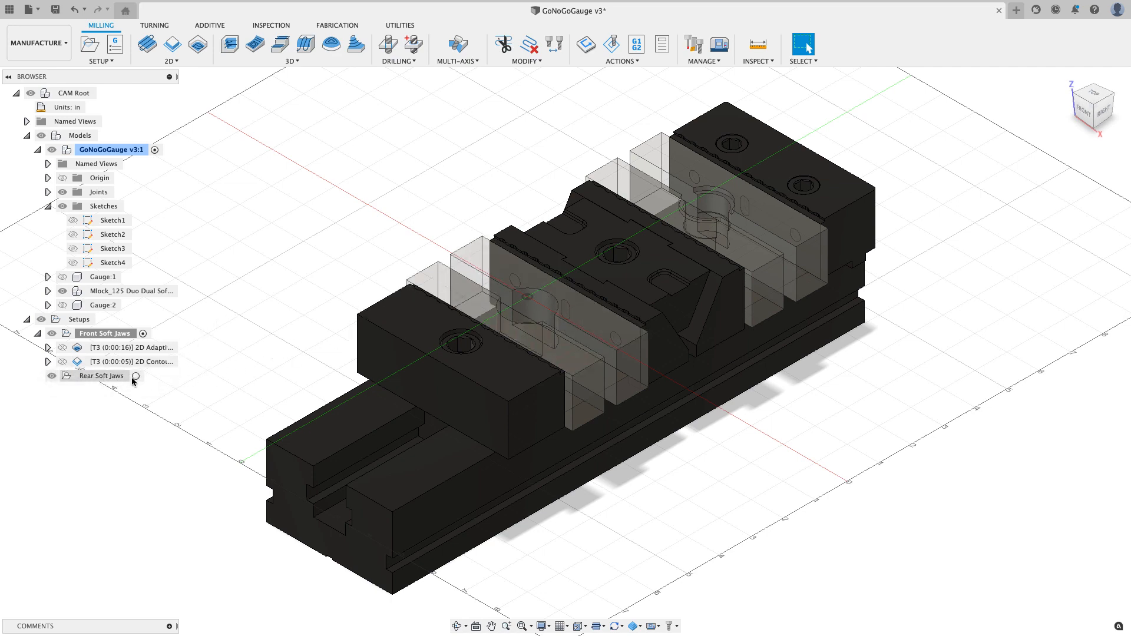
Step: Activate the Rear Soft Jaws setup and copy the 2D adaptive and 2D contour operations from Front Soft Jaws into it
{"action": "left_click", "coordinate": [91, 377]}
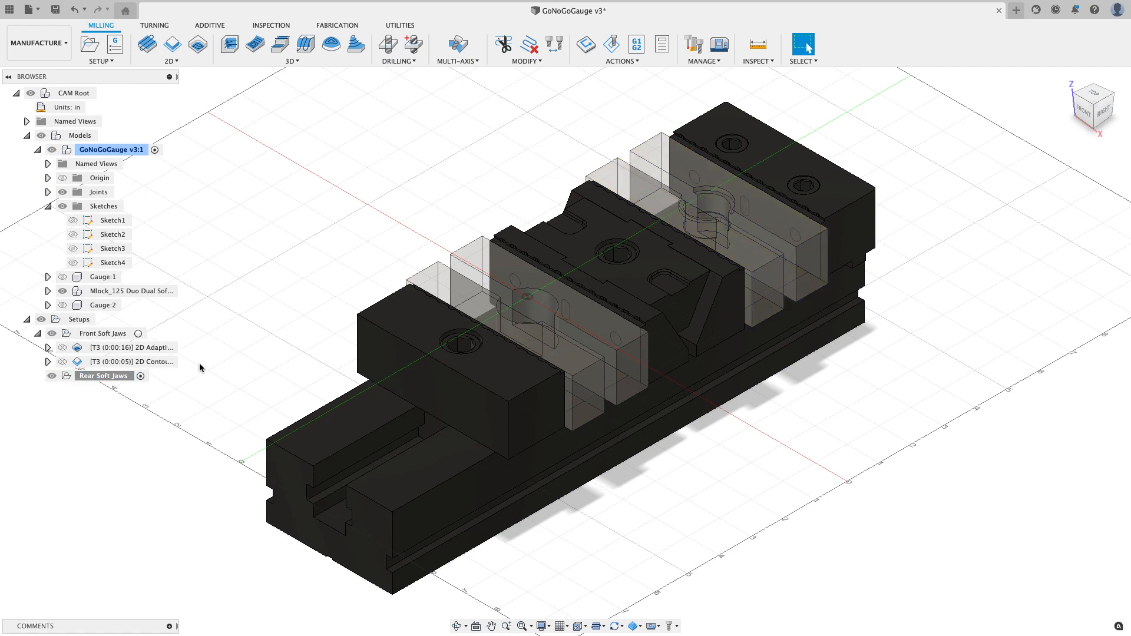
{"action": "left_click", "coordinate": [136, 347]}
{"action": "left_click", "coordinate": [162, 363], "text": "shift"}
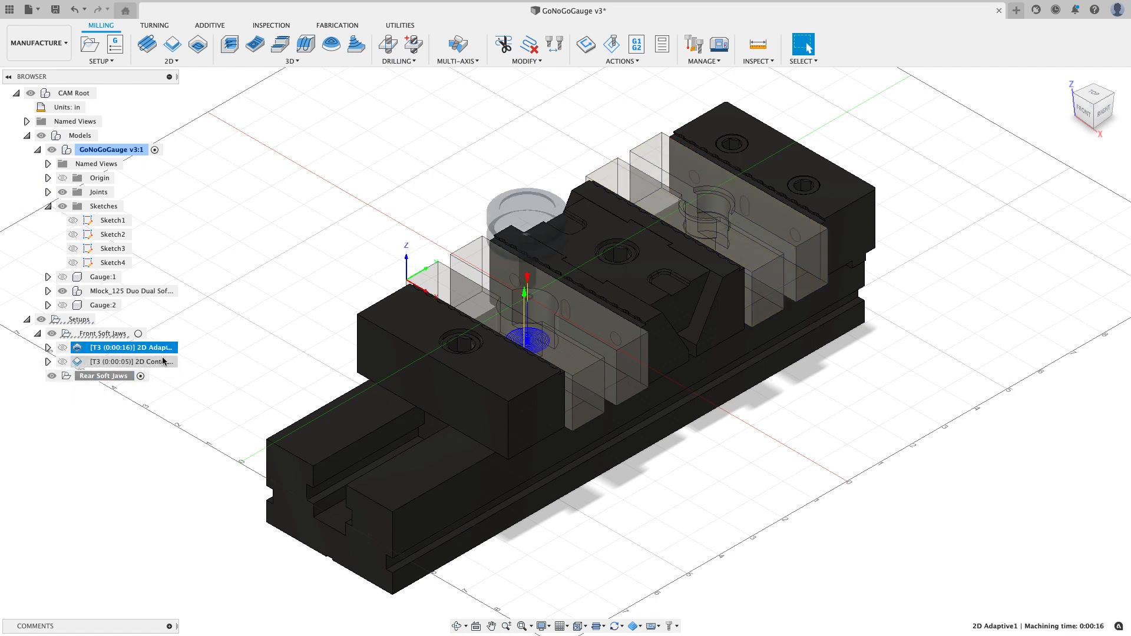
{"action": "right_click", "coordinate": [162, 362]}
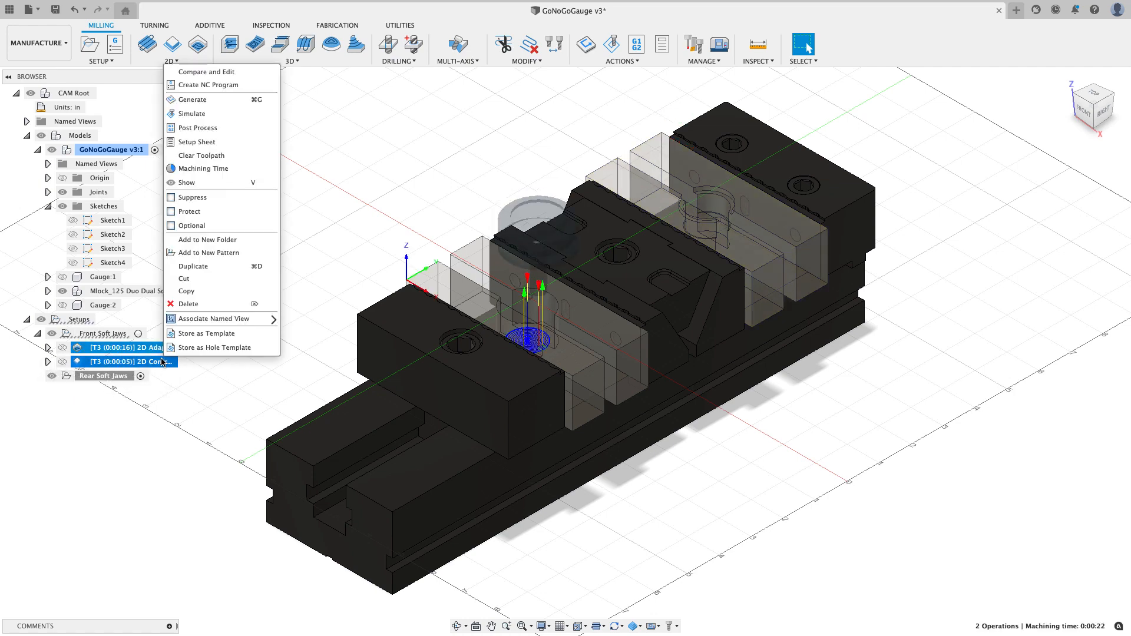
{"action": "left_click", "coordinate": [188, 291]}
{"action": "right_click", "coordinate": [122, 375]}
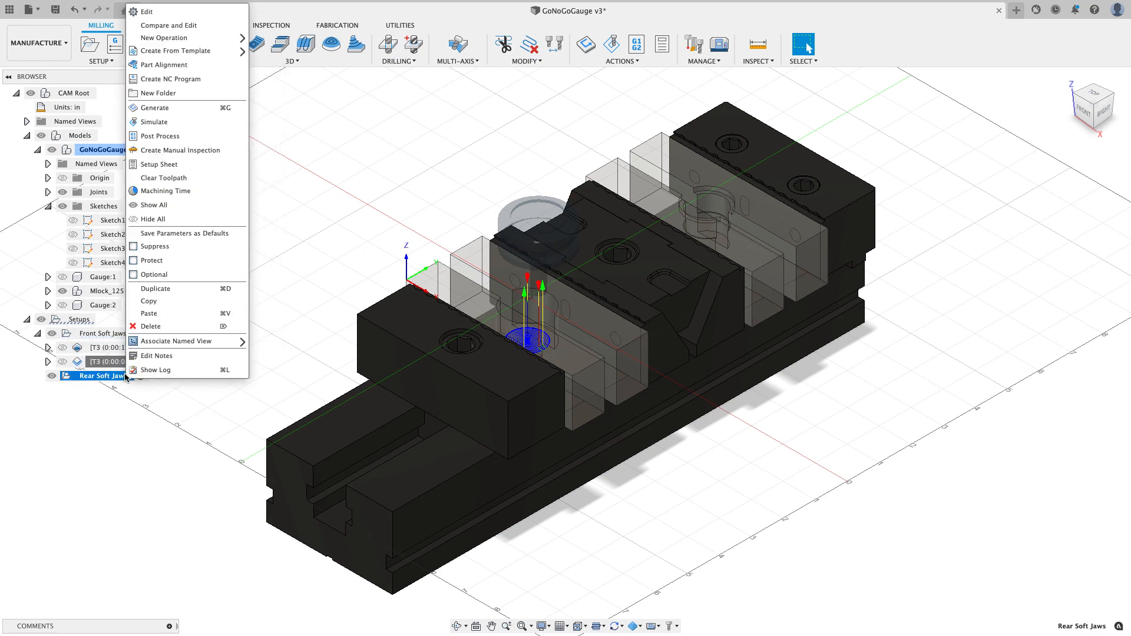
{"action": "left_click", "coordinate": [152, 313]}
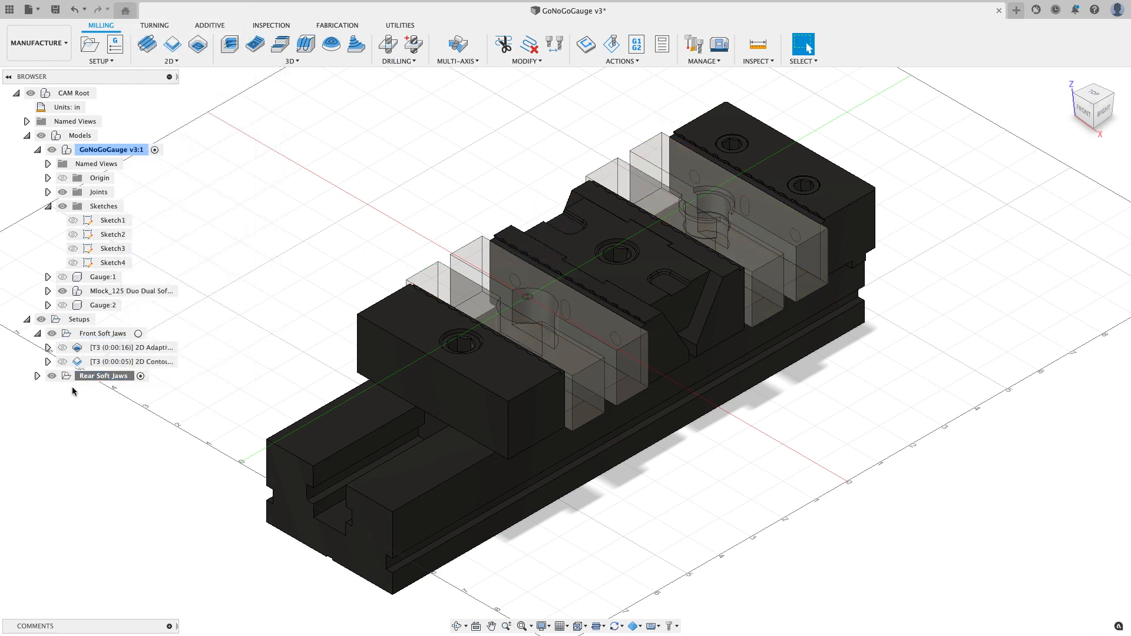
Step: Edit the copied 2D adaptive, show Sketch4 and replace the pocket selection with the circle on the rear jaws
{"action": "left_click", "coordinate": [37, 376]}
{"action": "right_click", "coordinate": [135, 392]}
{"action": "left_click", "coordinate": [157, 12]}
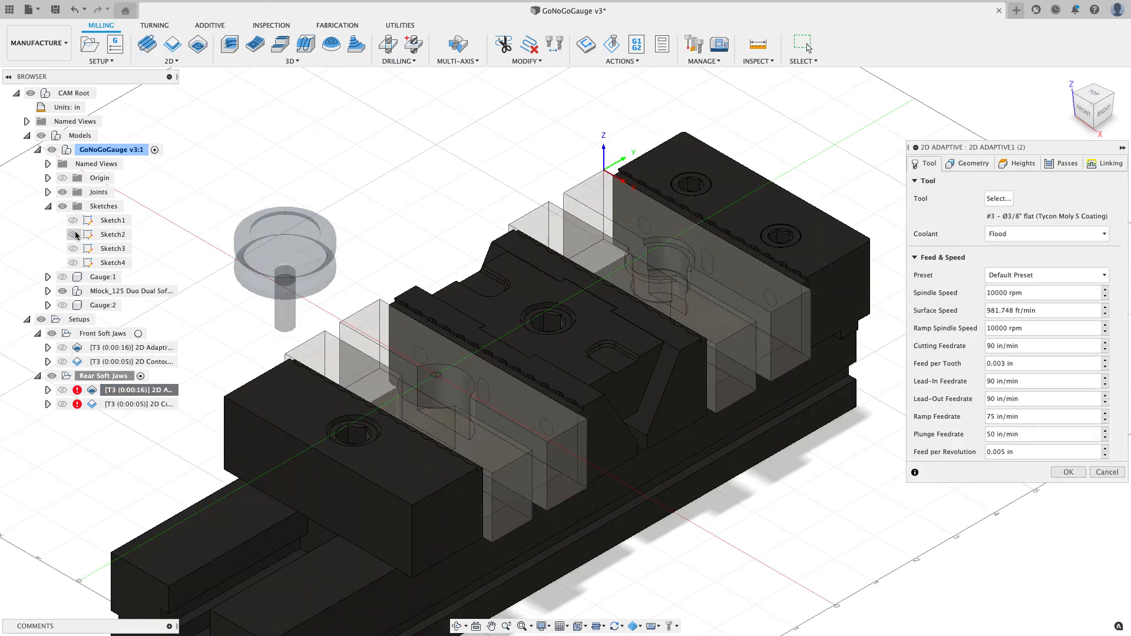
{"action": "left_click", "coordinate": [72, 262]}
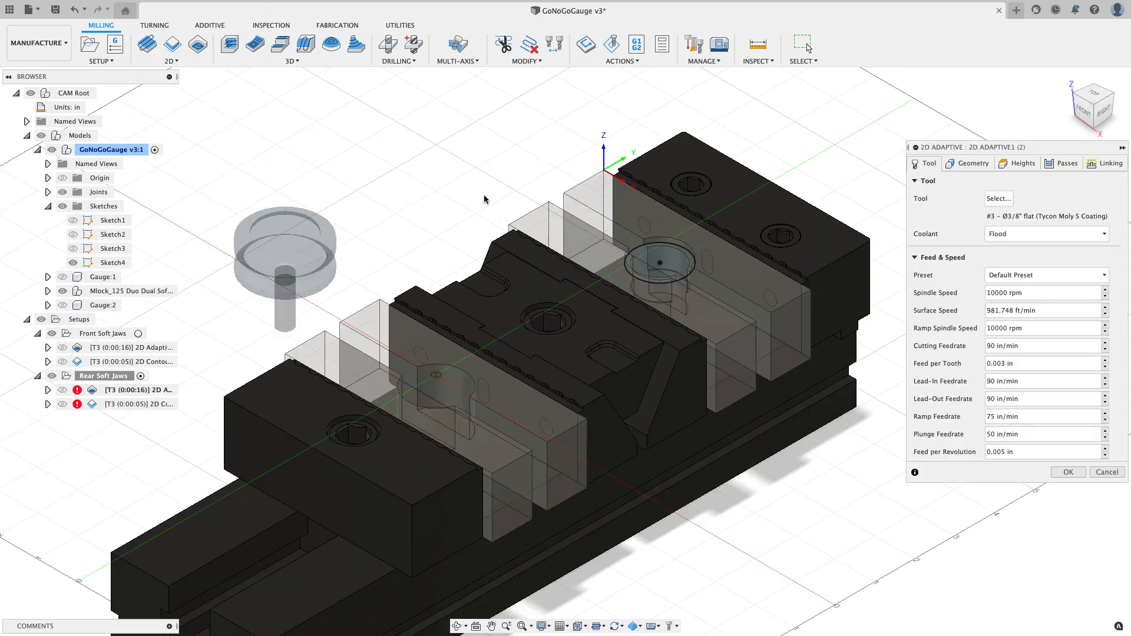
{"action": "middle_click_drag", "start_coordinate": [483, 195], "coordinate": [482, 208], "text": "shift"}
{"action": "left_click", "coordinate": [969, 163]}
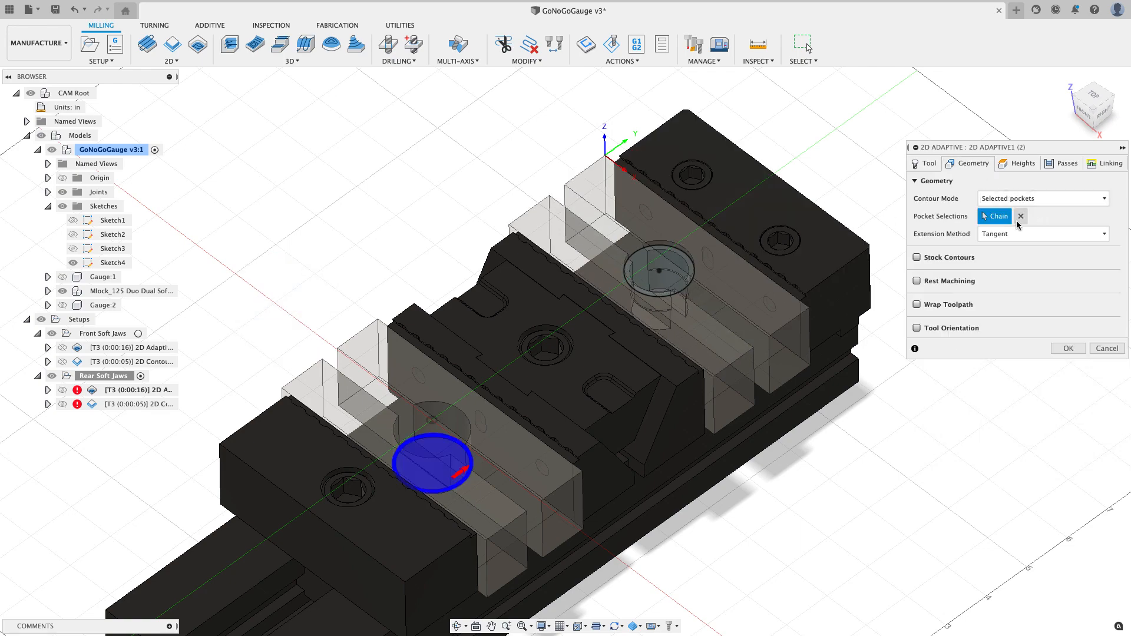
{"action": "middle_click_drag", "start_coordinate": [784, 265], "coordinate": [716, 270], "text": "shift"}
{"action": "scroll", "coordinate": [717, 270], "scroll_direction": "up", "scroll_amount": 5}
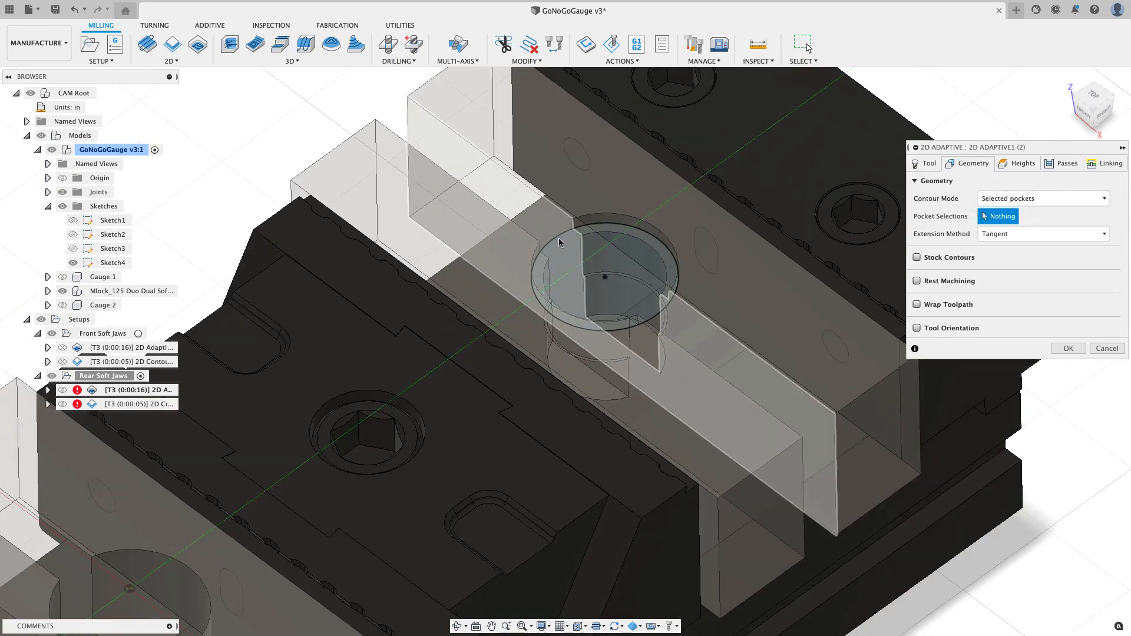
{"action": "left_click", "coordinate": [672, 282]}
{"action": "scroll", "coordinate": [671, 282], "scroll_direction": "down", "scroll_amount": 5}
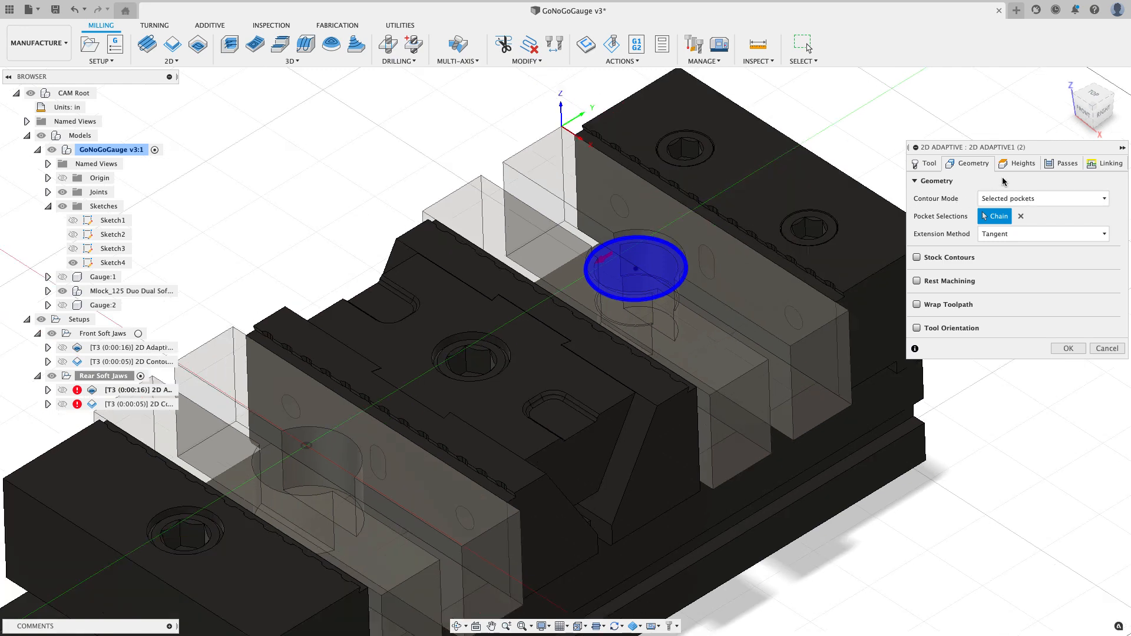
Step: Remove the front jaw face as bottom reference and set the bottom height from Selected contour(s)
{"action": "left_click", "coordinate": [1019, 163]}
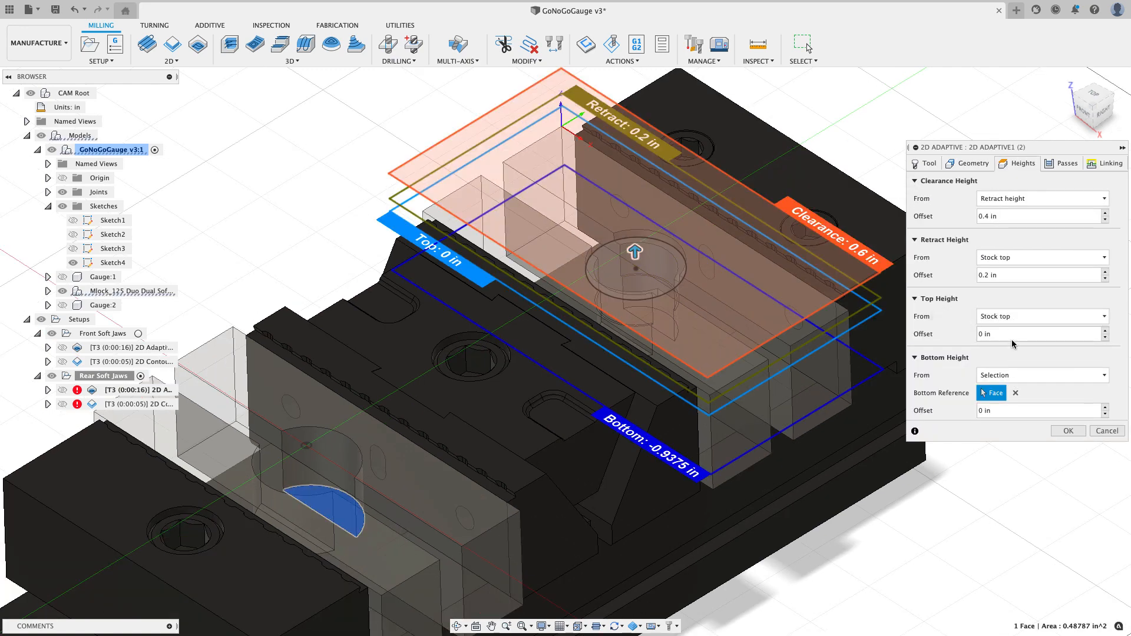
{"action": "left_click", "coordinate": [1012, 394]}
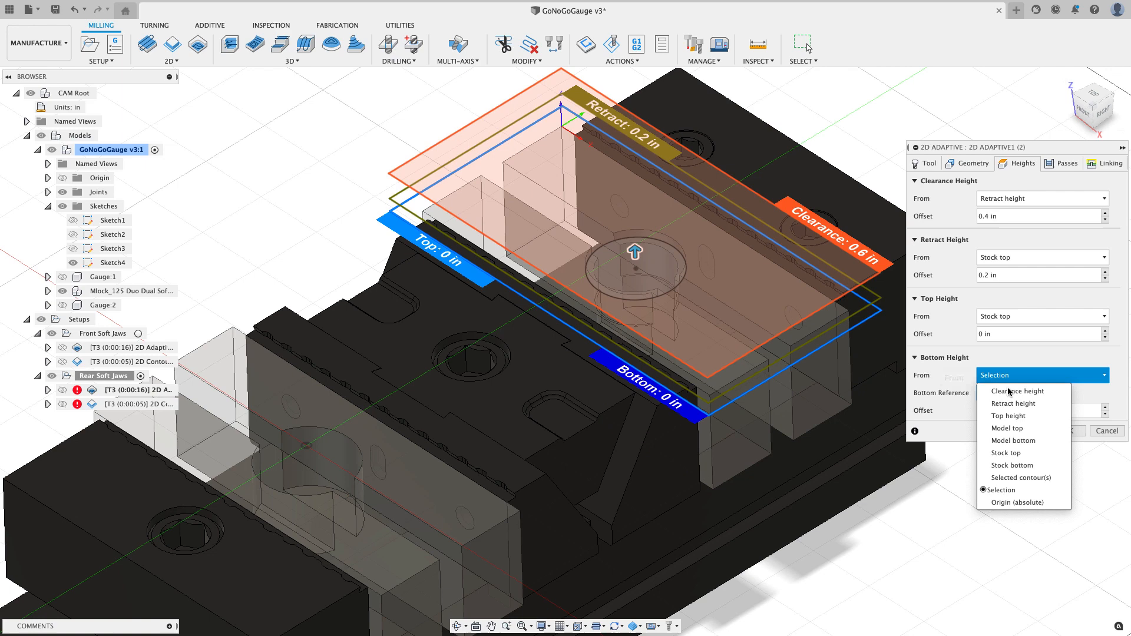
{"action": "left_click", "coordinate": [1012, 478]}
{"action": "scroll", "coordinate": [682, 269], "scroll_direction": "down", "scroll_amount": 2}
Step: Review the adaptive's passes, set the rear circle's centre point as predrill position and generate the toolpath
{"action": "left_click", "coordinate": [1063, 164]}
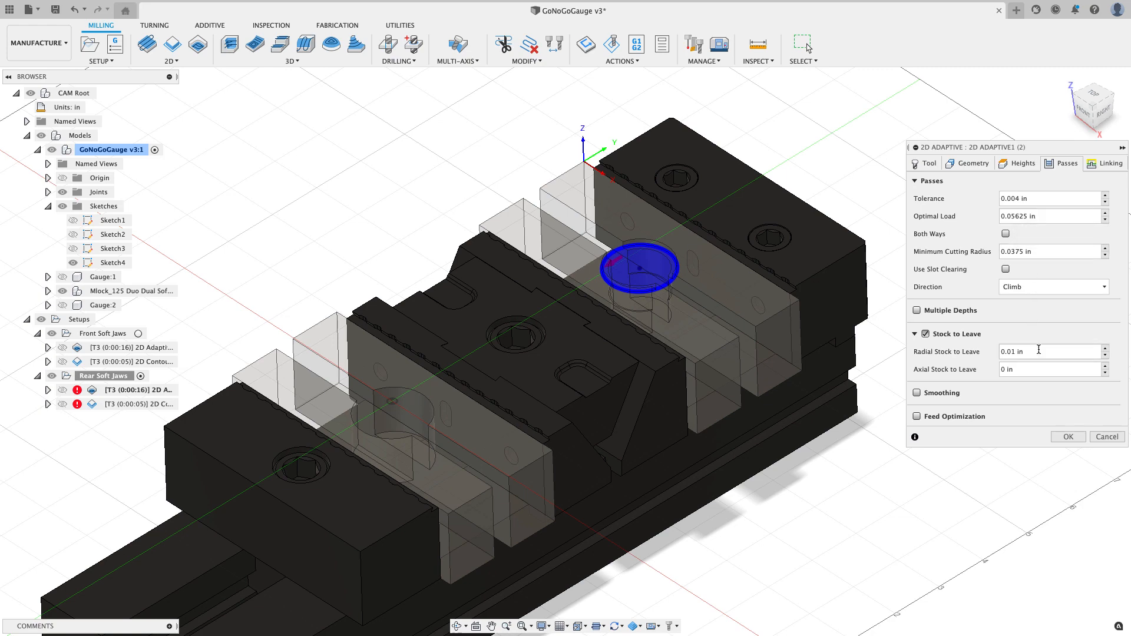
{"action": "left_click", "coordinate": [1098, 166]}
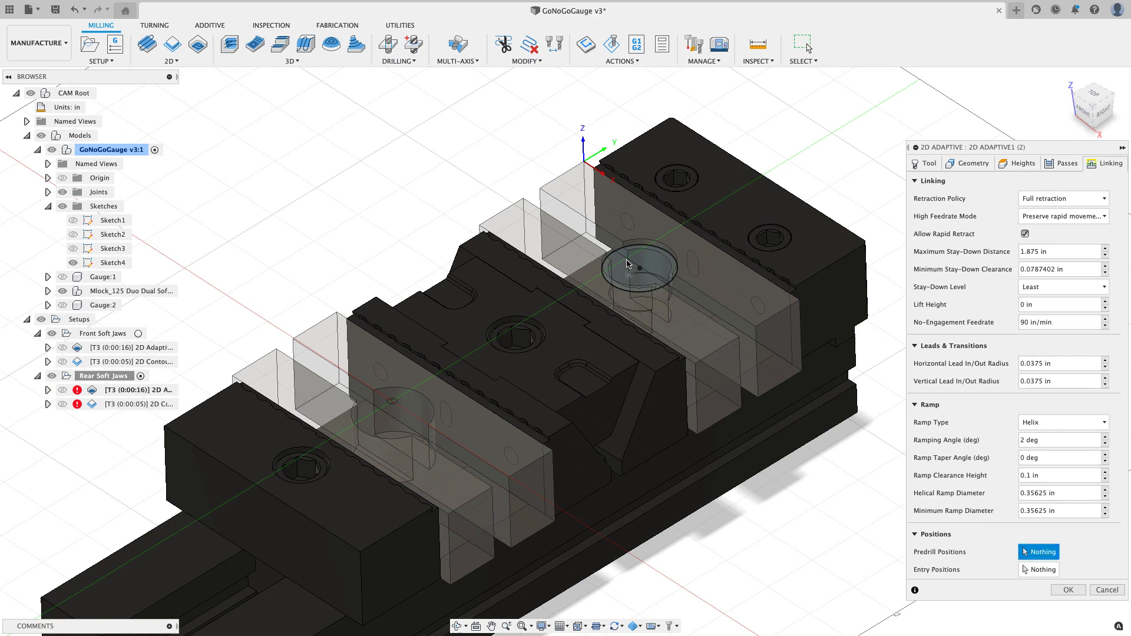
{"action": "scroll", "coordinate": [668, 240], "scroll_direction": "up", "scroll_amount": 3}
{"action": "left_click", "coordinate": [667, 232]}
{"action": "scroll", "coordinate": [668, 233], "scroll_direction": "down", "scroll_amount": 3}
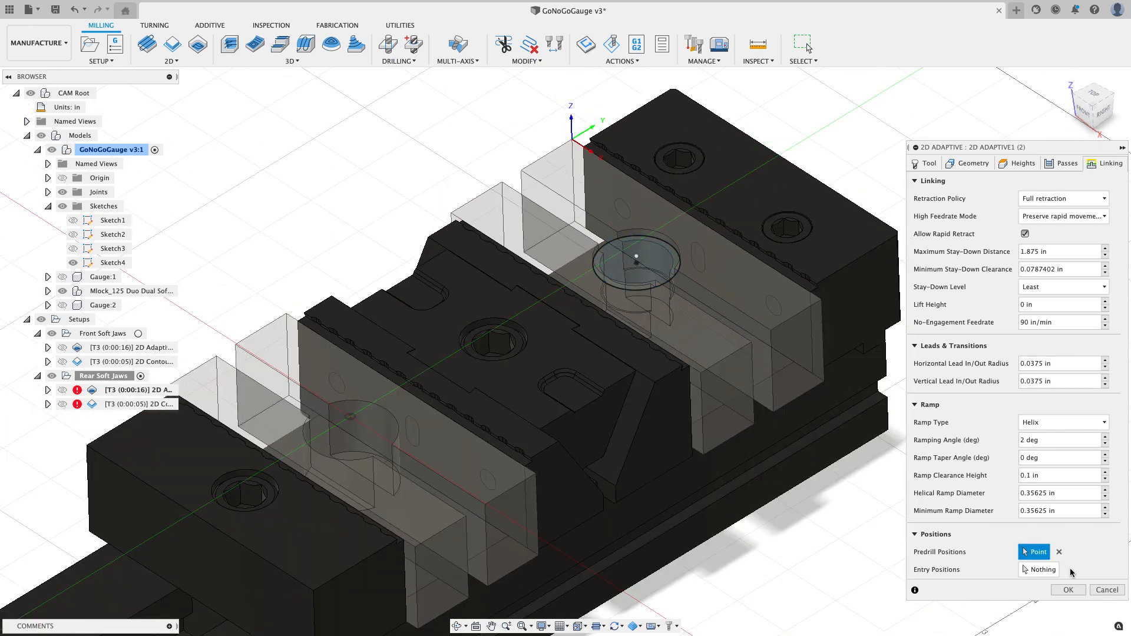
{"action": "key", "text": "Return"}
{"action": "scroll", "coordinate": [916, 376], "scroll_direction": "down", "scroll_amount": 2}
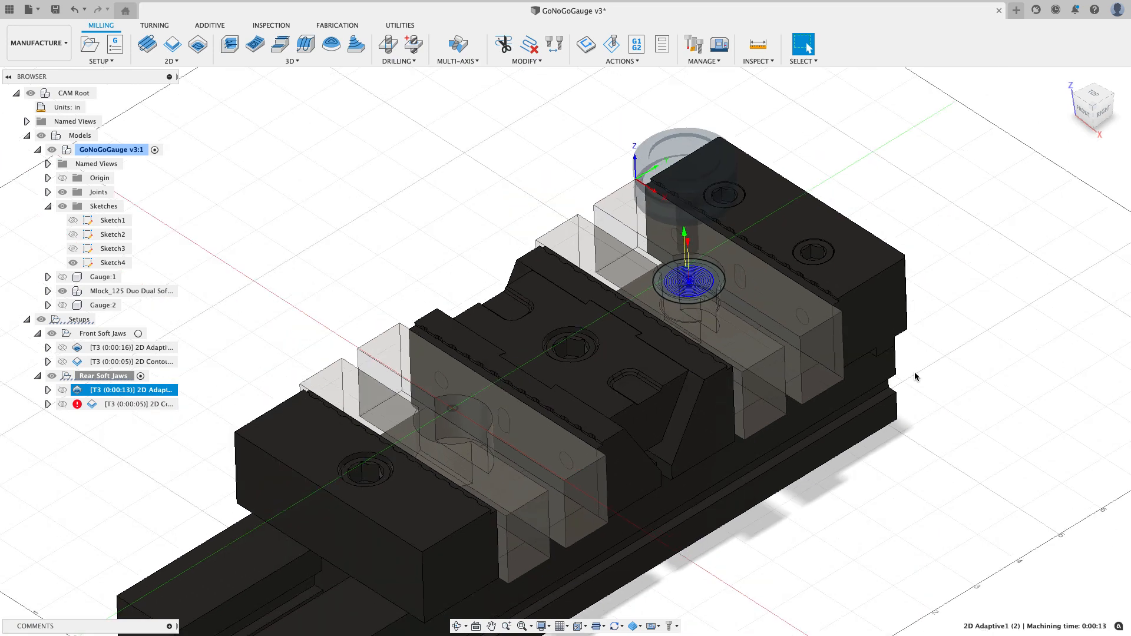
Step: Edit the copied 2D contour and replace its contour selection with the Sketch4 circle on the rear jaws
{"action": "left_click", "coordinate": [166, 405]}
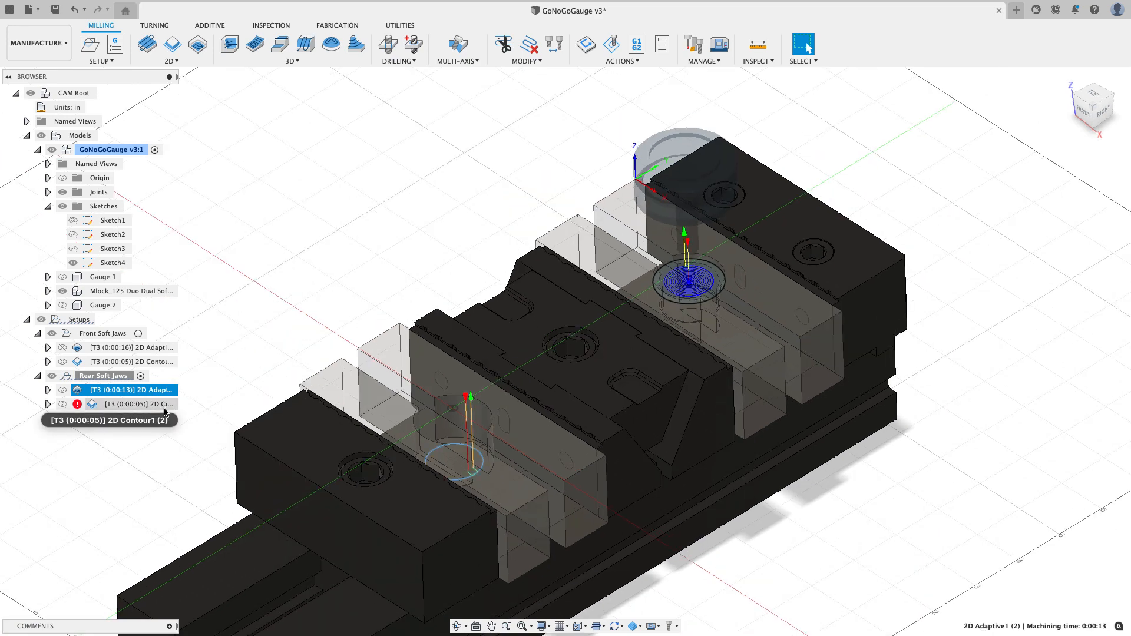
{"action": "right_click", "coordinate": [168, 407]}
{"action": "left_click", "coordinate": [187, 13]}
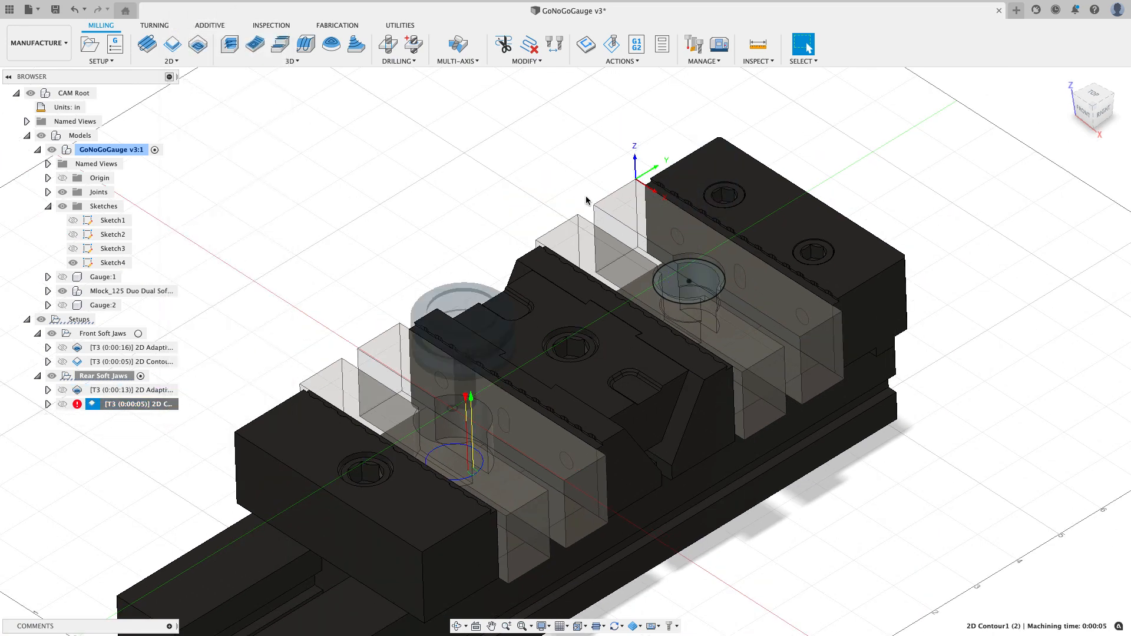
{"action": "left_click", "coordinate": [1073, 216]}
{"action": "scroll", "coordinate": [699, 253], "scroll_direction": "up", "scroll_amount": 5}
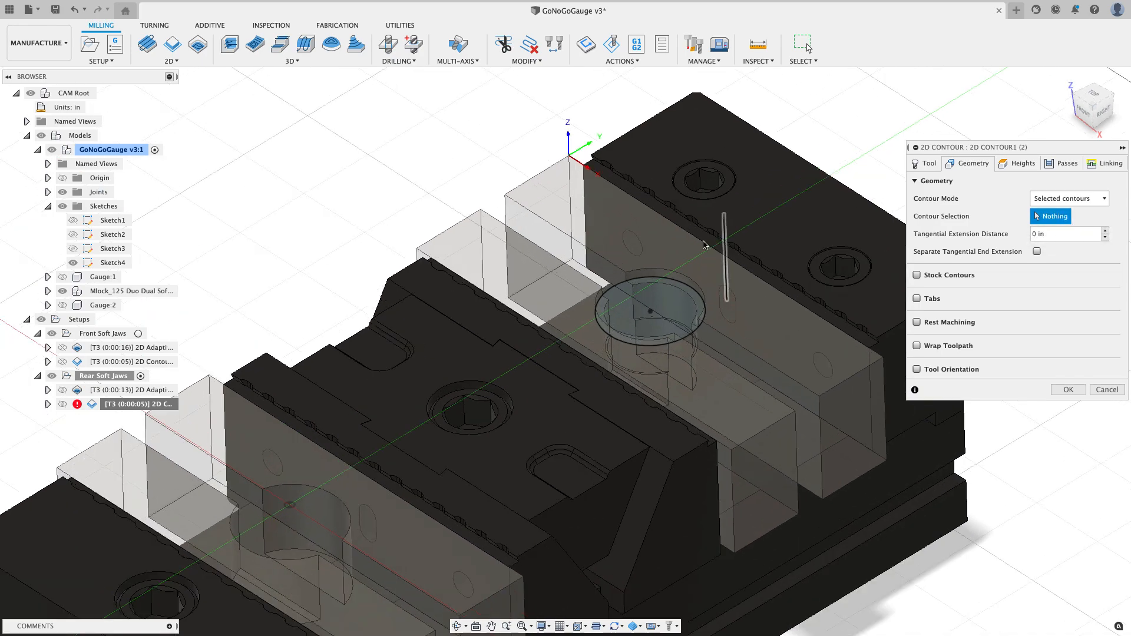
{"action": "left_click", "coordinate": [583, 295]}
{"action": "scroll", "coordinate": [602, 291], "scroll_direction": "down", "scroll_amount": 4}
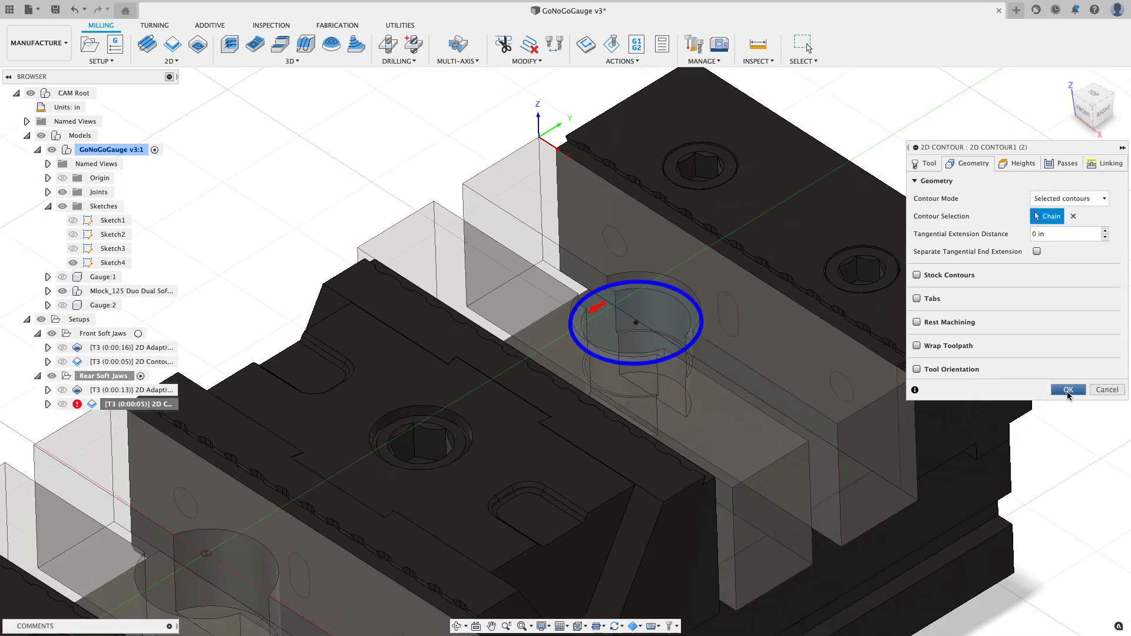
Step: Review the heights and passes of the copied rear-jaw 2D contour and generate its toolpath
{"action": "left_click", "coordinate": [1028, 161]}
{"action": "left_click", "coordinate": [1062, 164]}
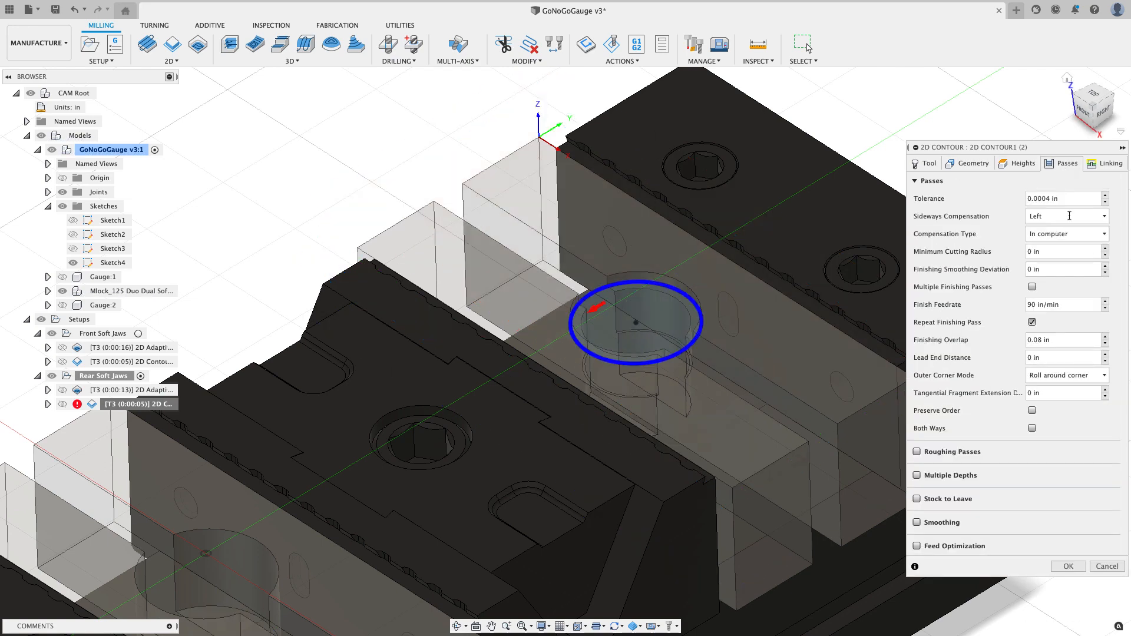
{"action": "left_click", "coordinate": [1068, 567]}
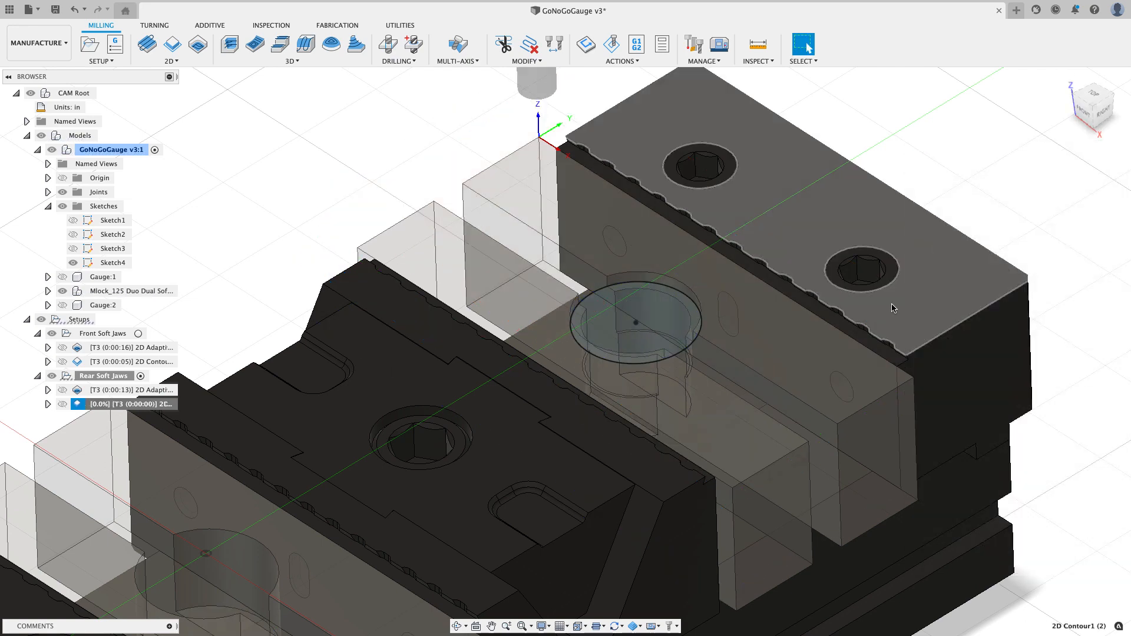
{"action": "scroll", "coordinate": [891, 306], "scroll_direction": "down", "scroll_amount": 2}
{"action": "mouse_move", "coordinate": [361, 339]}
{"action": "middle_mouse_down", "text": "shift"}
{"action": "mouse_move", "coordinate": [360, 354]}
{"action": "mouse_move", "coordinate": [357, 325]}
{"action": "middle_mouse_up", "text": "shift"}
Step: Edit the rear 2D contour again, set its bottom height from Selected contour(s) and regenerate the toolpath
{"action": "right_click", "coordinate": [156, 405]}
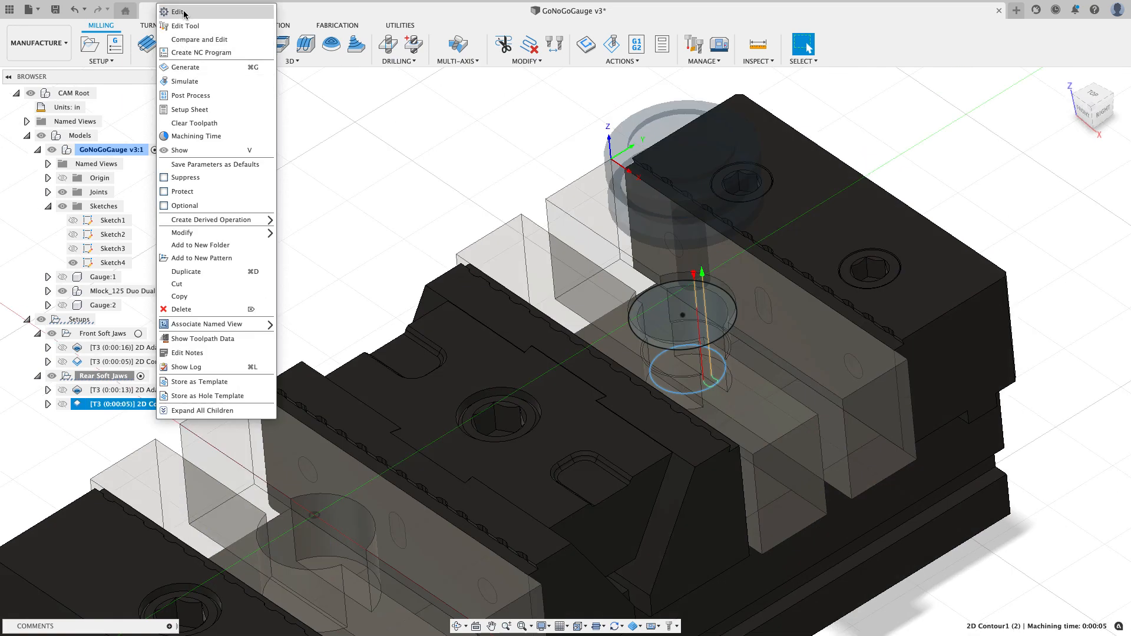
{"action": "left_click", "coordinate": [181, 13]}
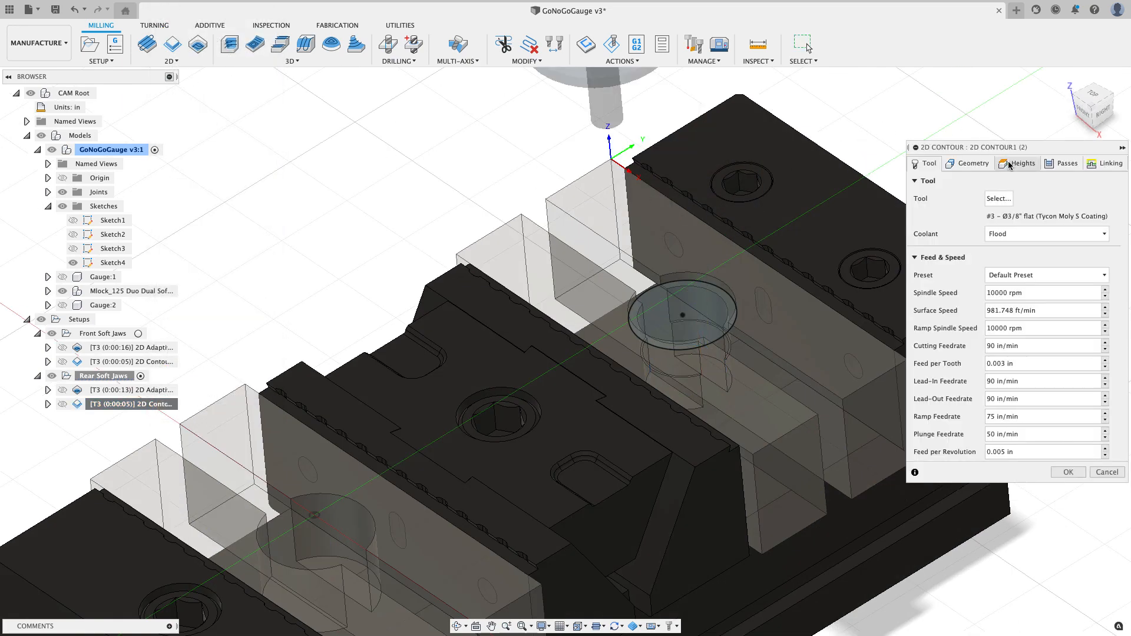
{"action": "left_click", "coordinate": [1010, 165]}
{"action": "left_click", "coordinate": [1061, 434]}
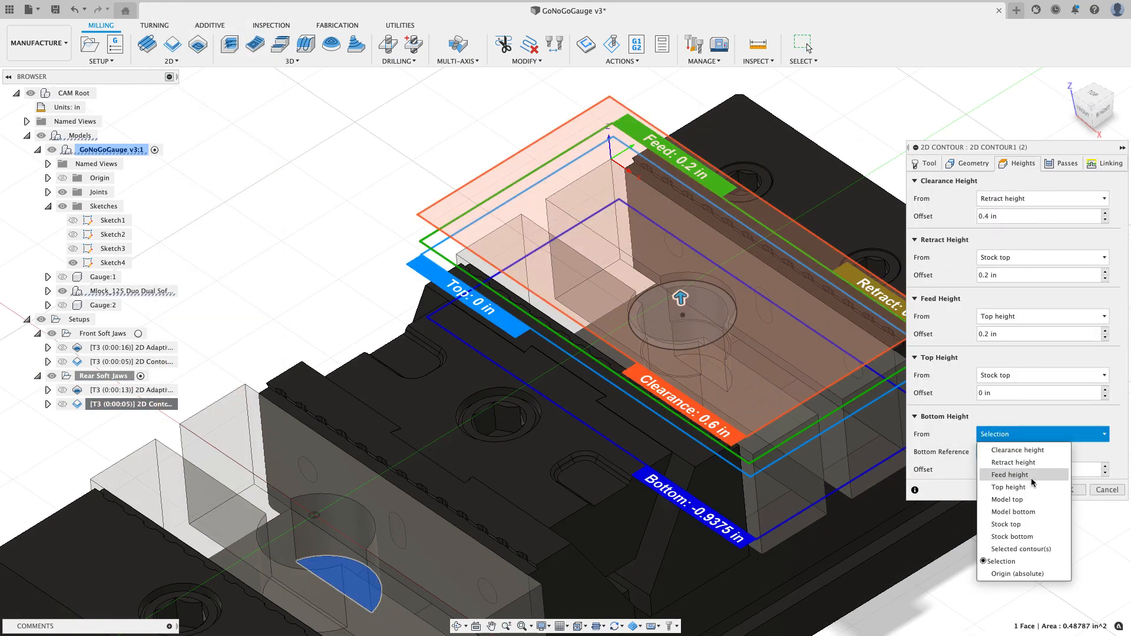
{"action": "left_click", "coordinate": [1030, 549]}
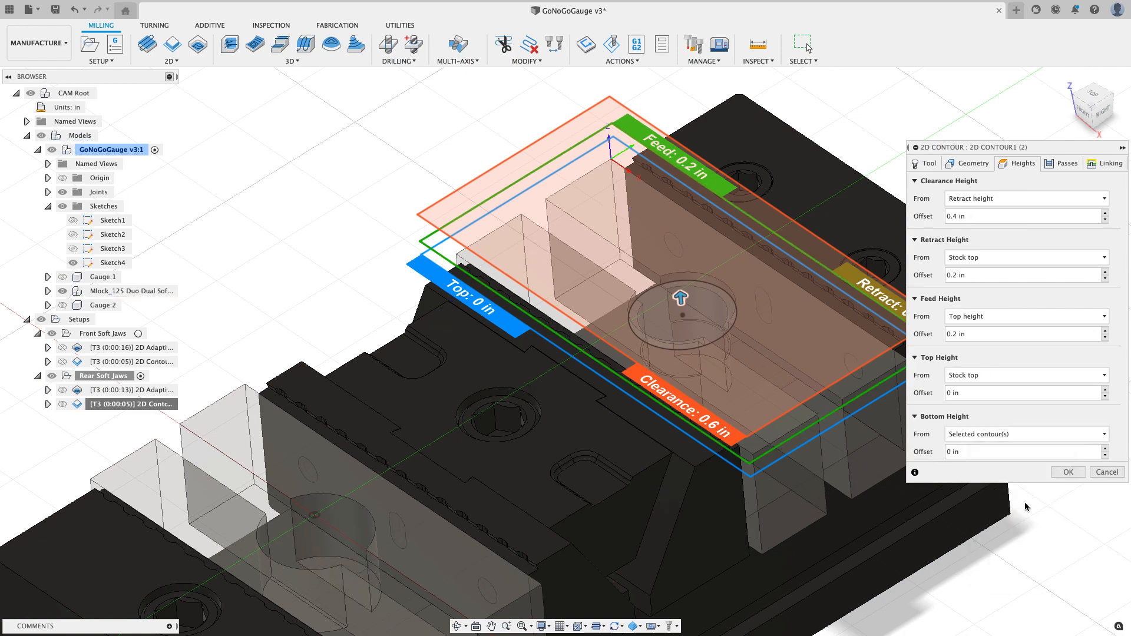
{"action": "left_click", "coordinate": [1072, 475]}
{"action": "mouse_move", "coordinate": [524, 219]}
{"action": "middle_mouse_down", "text": "shift"}
{"action": "mouse_move", "coordinate": [536, 223]}
{"action": "mouse_move", "coordinate": [535, 197]}
{"action": "mouse_move", "coordinate": [533, 206]}
{"action": "middle_mouse_up", "text": "shift"}
{"action": "left_click", "coordinate": [1092, 103]}
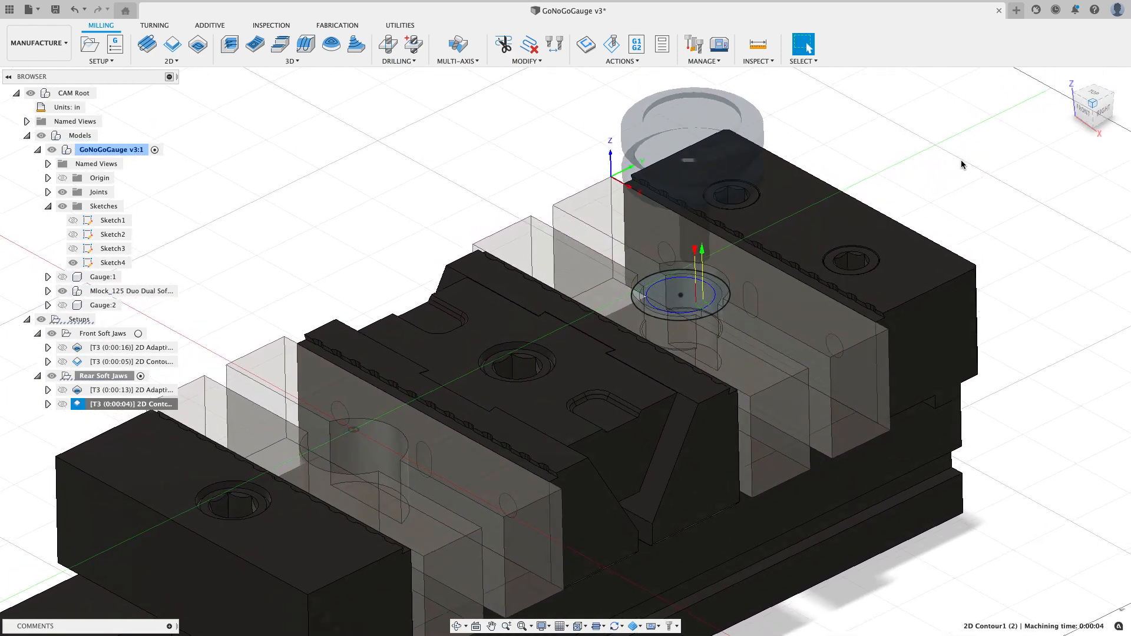
Step: Copy the rear 2D adaptive operation and paste it into the Rear Soft Jaws setup
{"action": "left_click", "coordinate": [154, 390]}
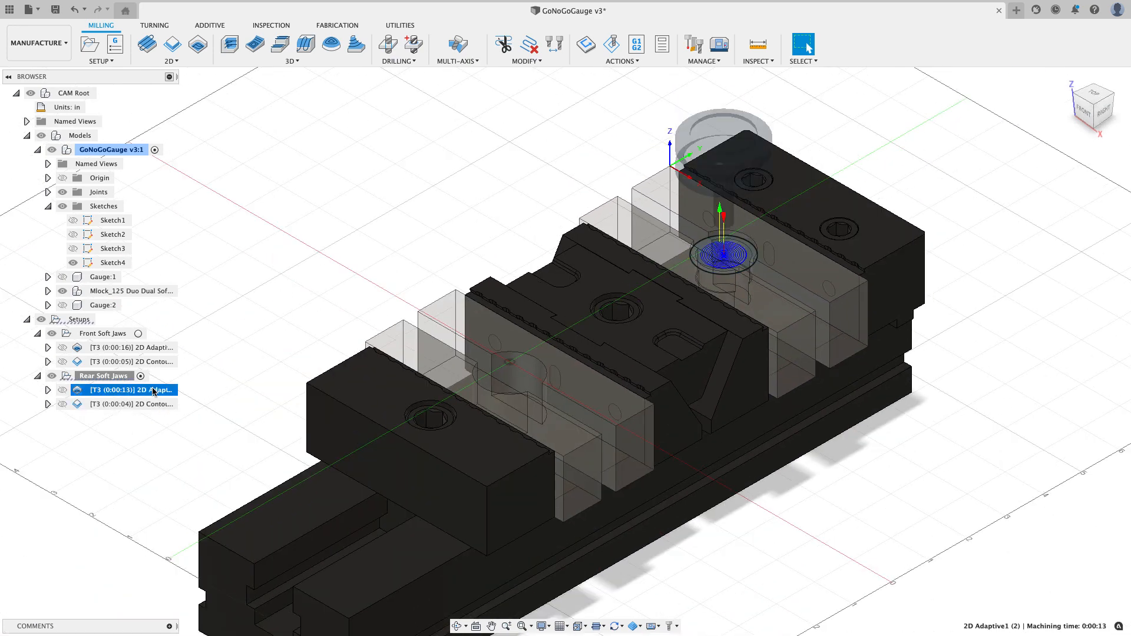
{"action": "right_click", "coordinate": [154, 390]}
{"action": "left_click", "coordinate": [173, 297]}
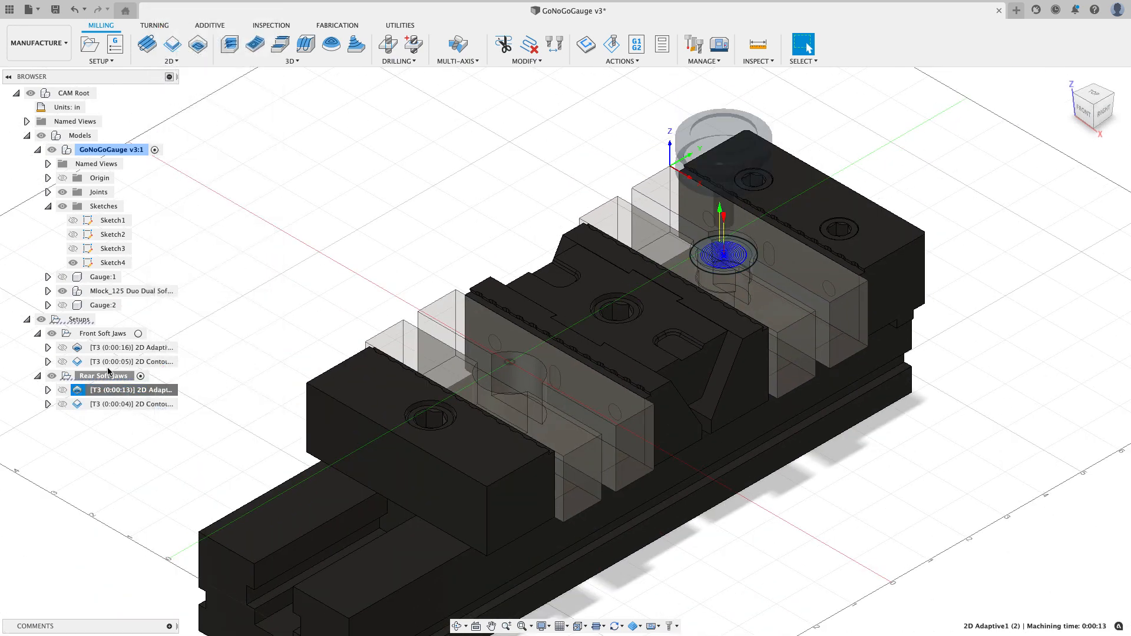
{"action": "right_click", "coordinate": [111, 376]}
{"action": "left_click", "coordinate": [136, 316]}
Step: Edit the pasted 2D adaptive, show Sketch3 instead of Sketch4 and replace the pocket selection with the Sketch3 circle
{"action": "right_click", "coordinate": [141, 418]}
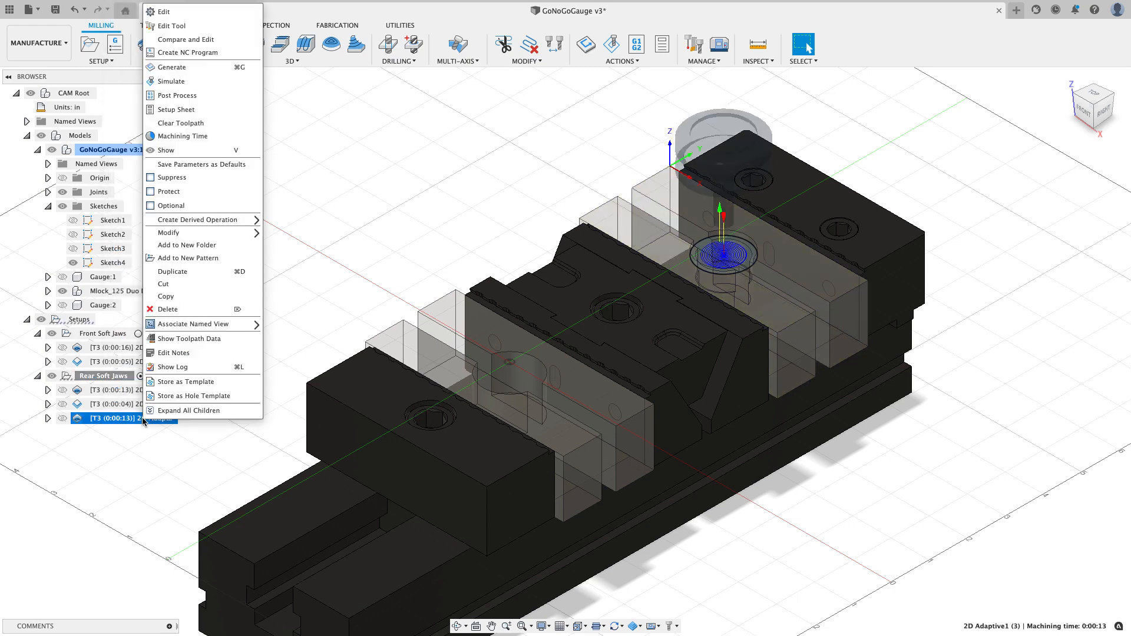
{"action": "left_click", "coordinate": [156, 11]}
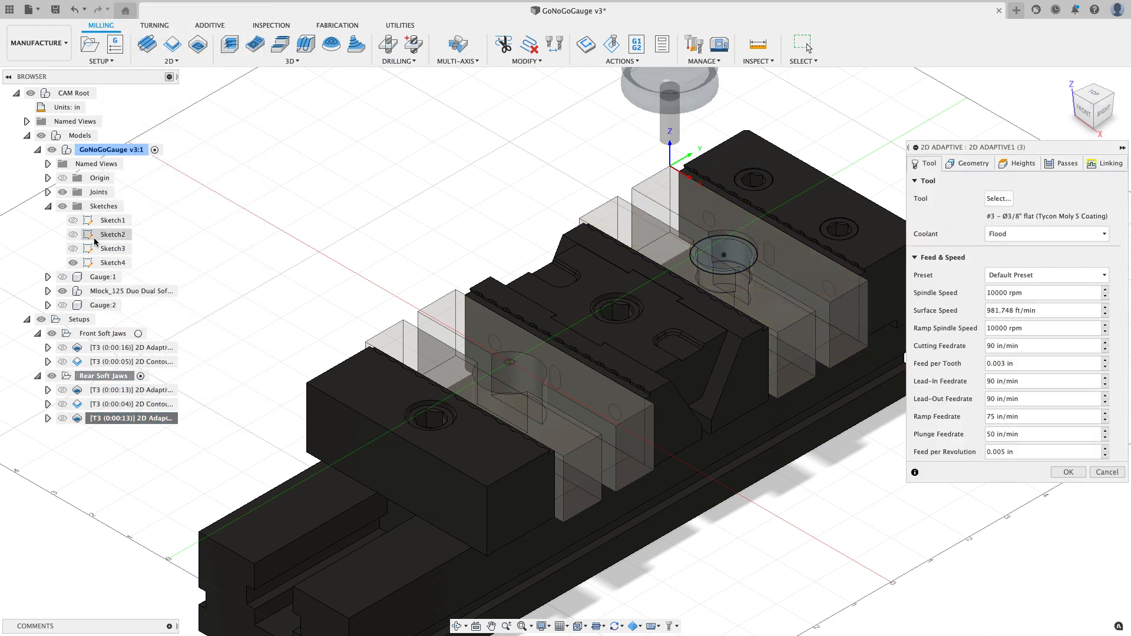
{"action": "left_click", "coordinate": [72, 248]}
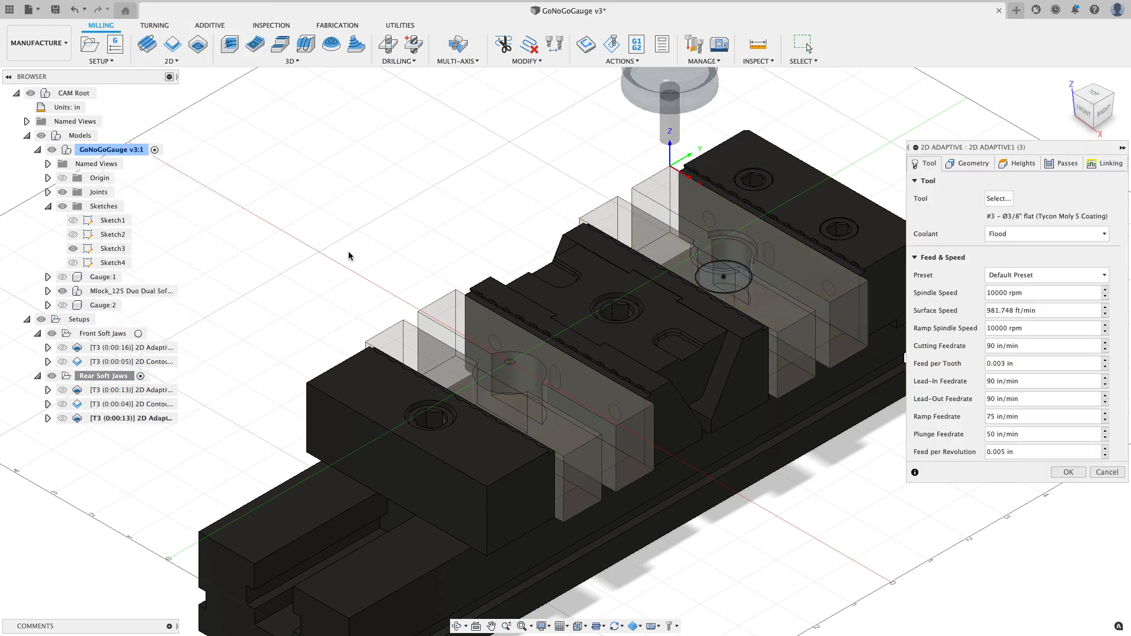
{"action": "middle_click_drag", "start_coordinate": [330, 250], "coordinate": [349, 260], "text": "shift"}
{"action": "left_click", "coordinate": [969, 163]}
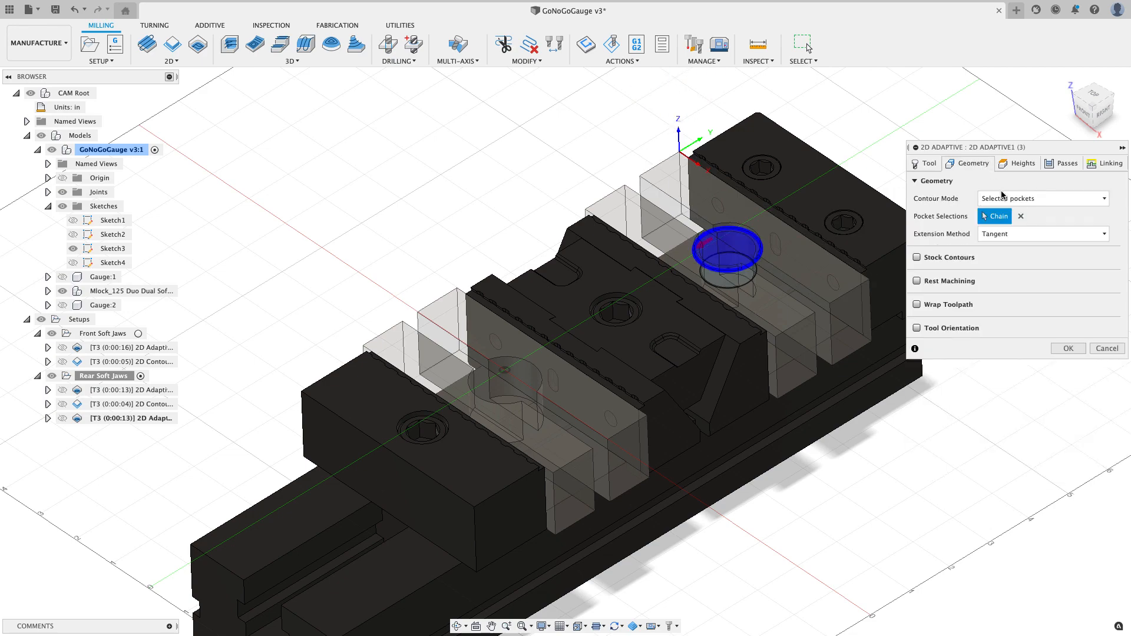
{"action": "left_click", "coordinate": [1022, 216]}
{"action": "scroll", "coordinate": [777, 231], "scroll_direction": "up", "scroll_amount": 5}
{"action": "left_click", "coordinate": [656, 284]}
{"action": "scroll", "coordinate": [665, 281], "scroll_direction": "down", "scroll_amount": 3}
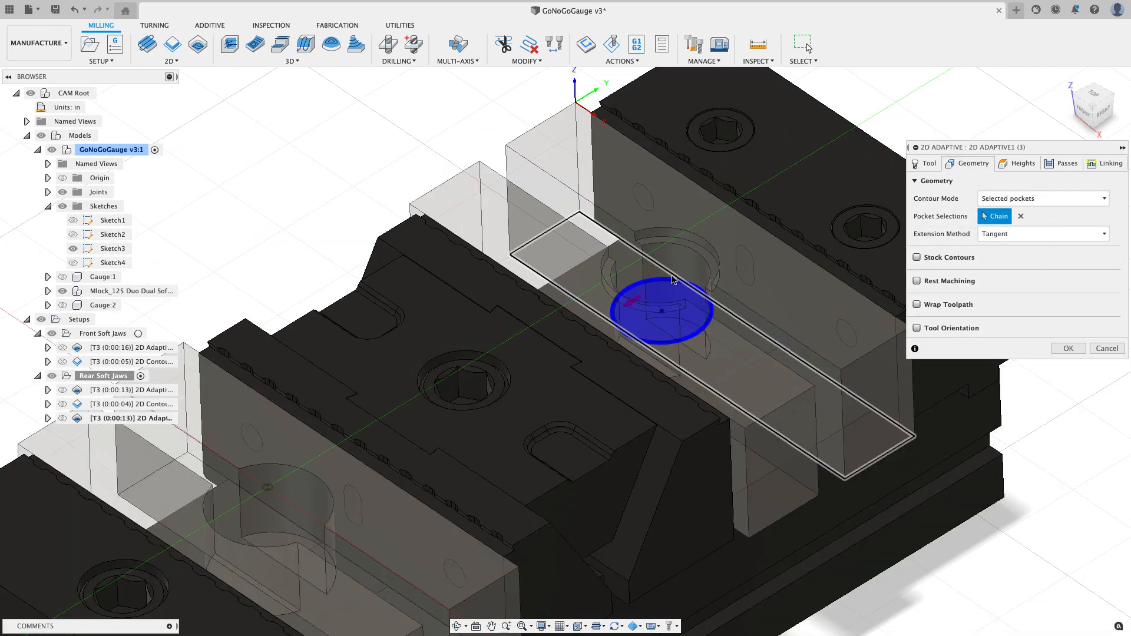
Step: Review the adaptive's heights and linking settings, keep the existing predrill point and generate the Sketch3 pocket toolpath
{"action": "left_click", "coordinate": [1019, 163]}
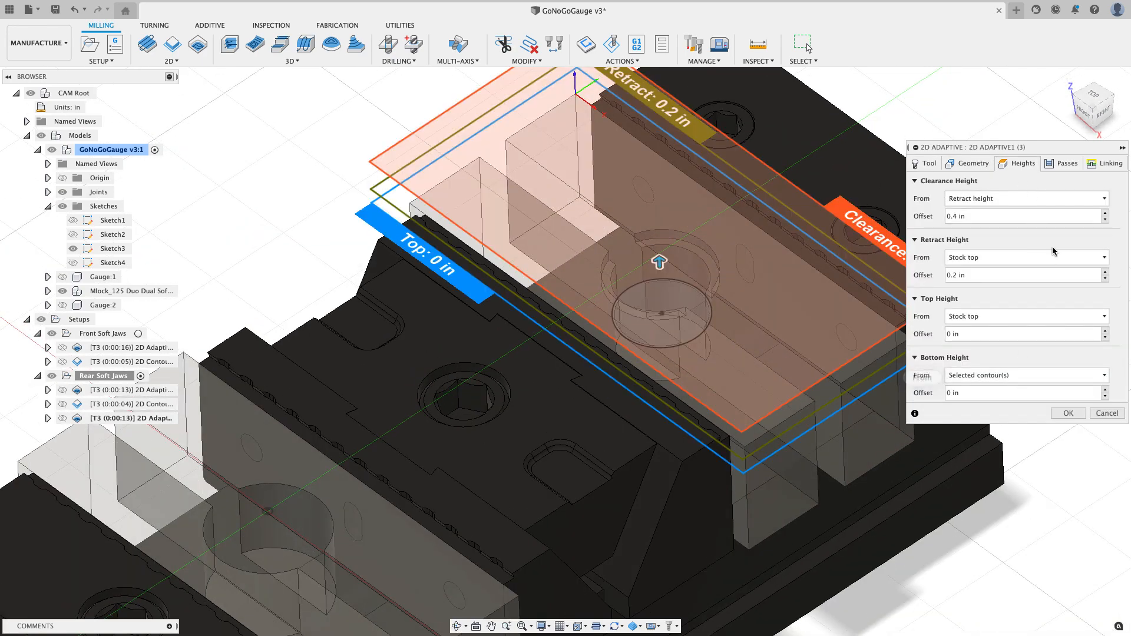
{"action": "left_click", "coordinate": [1101, 165]}
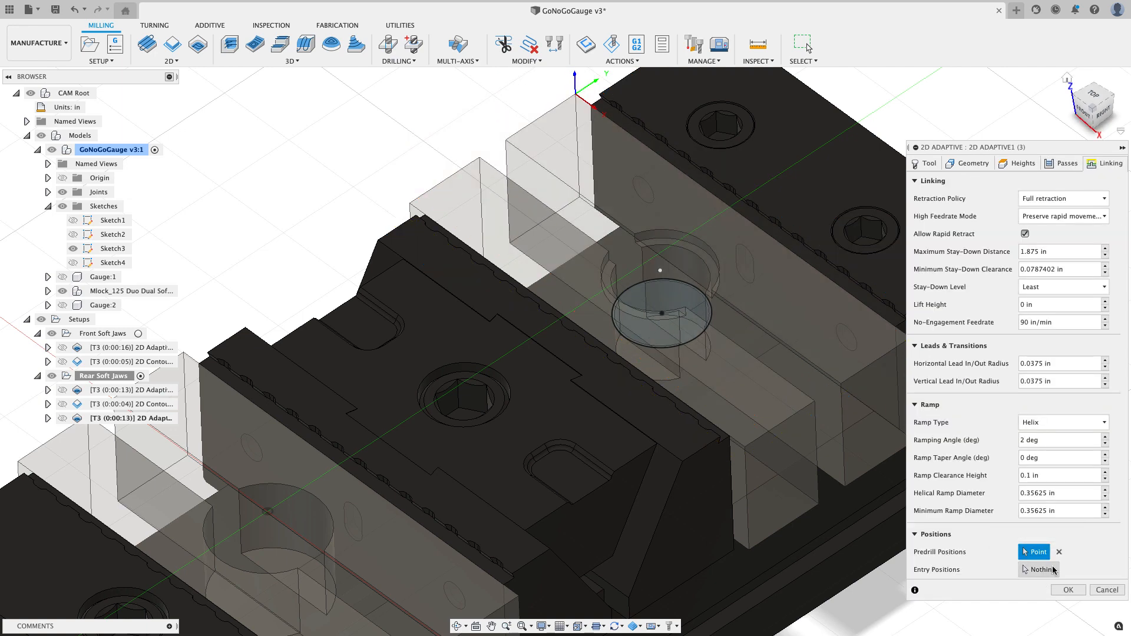
{"action": "left_click", "coordinate": [1066, 586]}
{"action": "scroll", "coordinate": [850, 391], "scroll_direction": "down", "scroll_amount": 2}
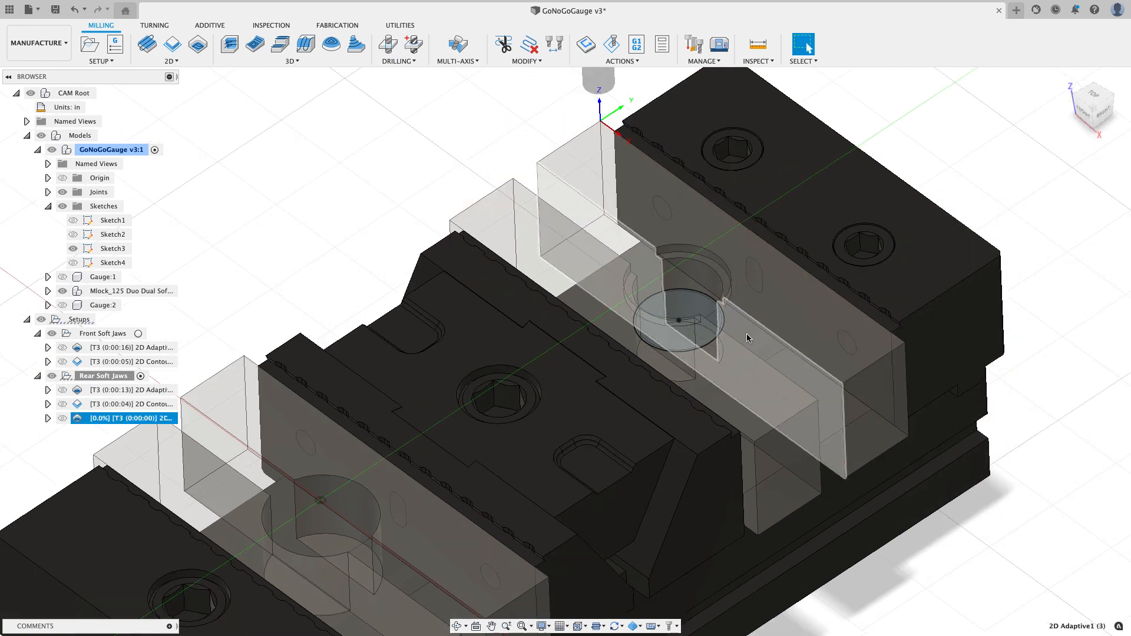
{"action": "scroll", "coordinate": [474, 212], "scroll_direction": "down", "scroll_amount": 2}
{"action": "scroll", "coordinate": [473, 212], "scroll_direction": "down", "scroll_amount": 1}
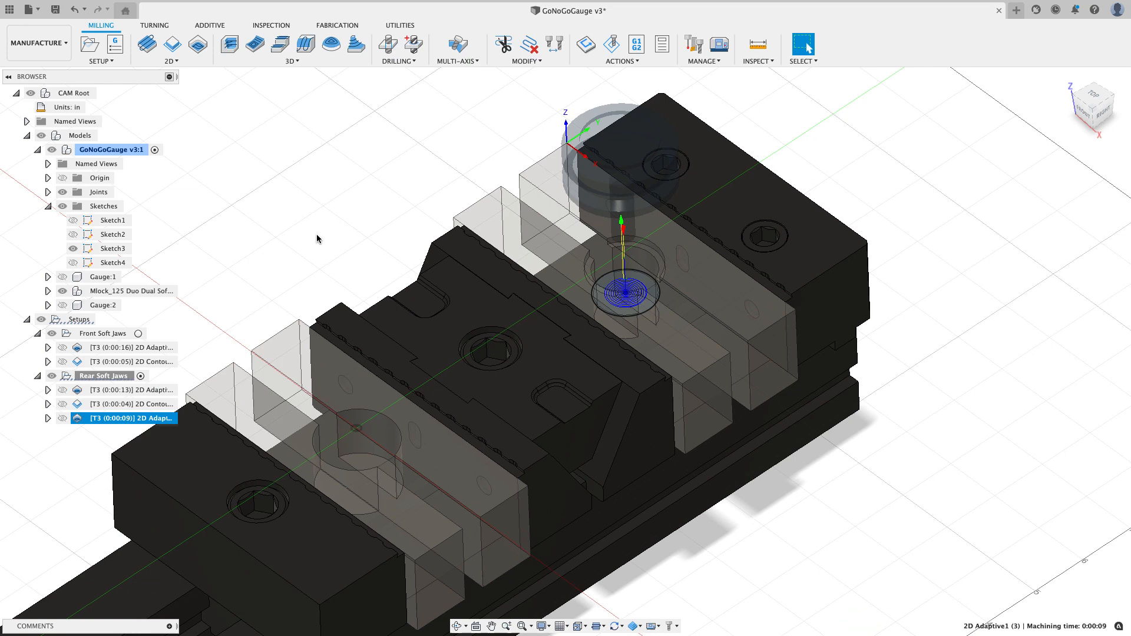
Step: Copy the rear 2D contour operation and paste it into the Rear Soft Jaws setup
{"action": "right_click", "coordinate": [171, 404]}
{"action": "left_click", "coordinate": [236, 300]}
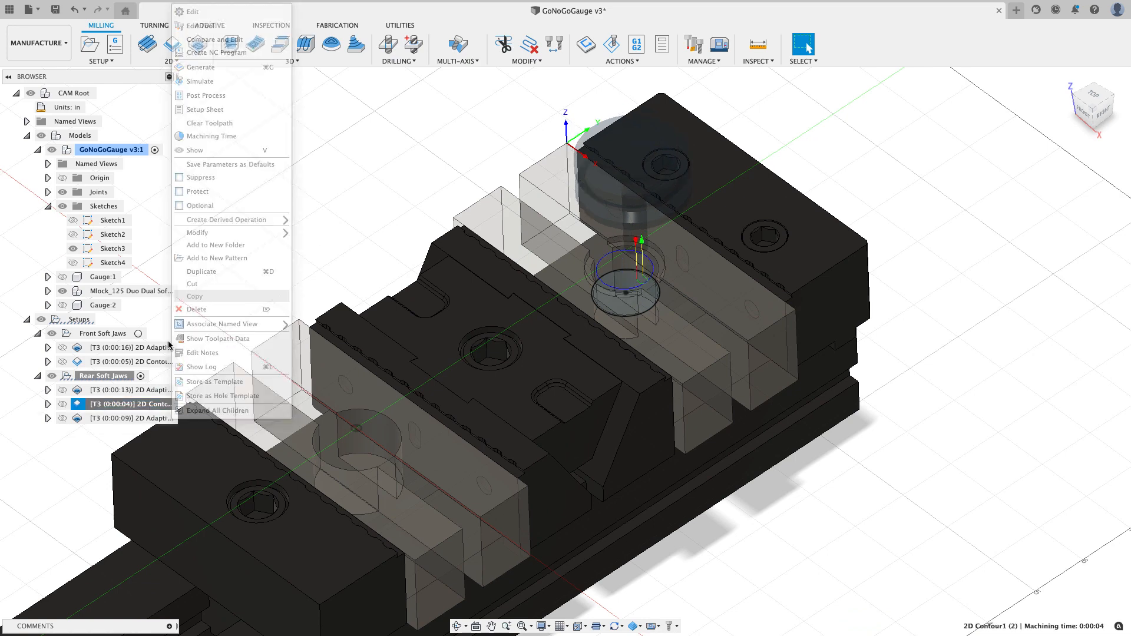
{"action": "right_click", "coordinate": [126, 380]}
{"action": "left_click", "coordinate": [177, 306]}
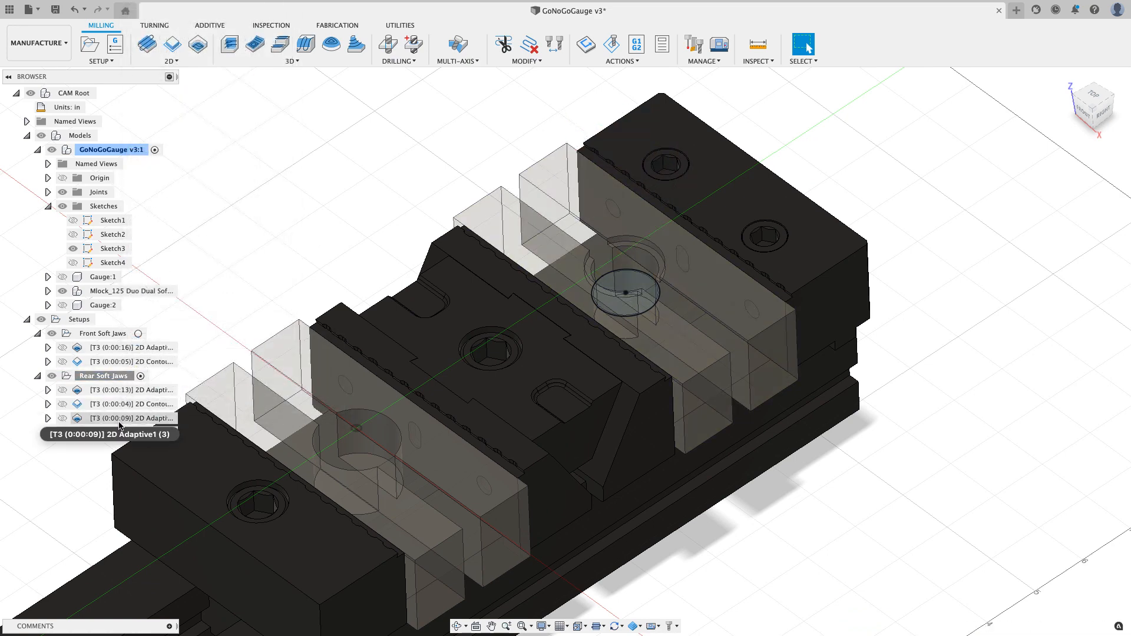
Step: Edit the pasted 2D contour, replace its contour selection with the Sketch3 circle and generate the toolpath
{"action": "right_click", "coordinate": [128, 433]}
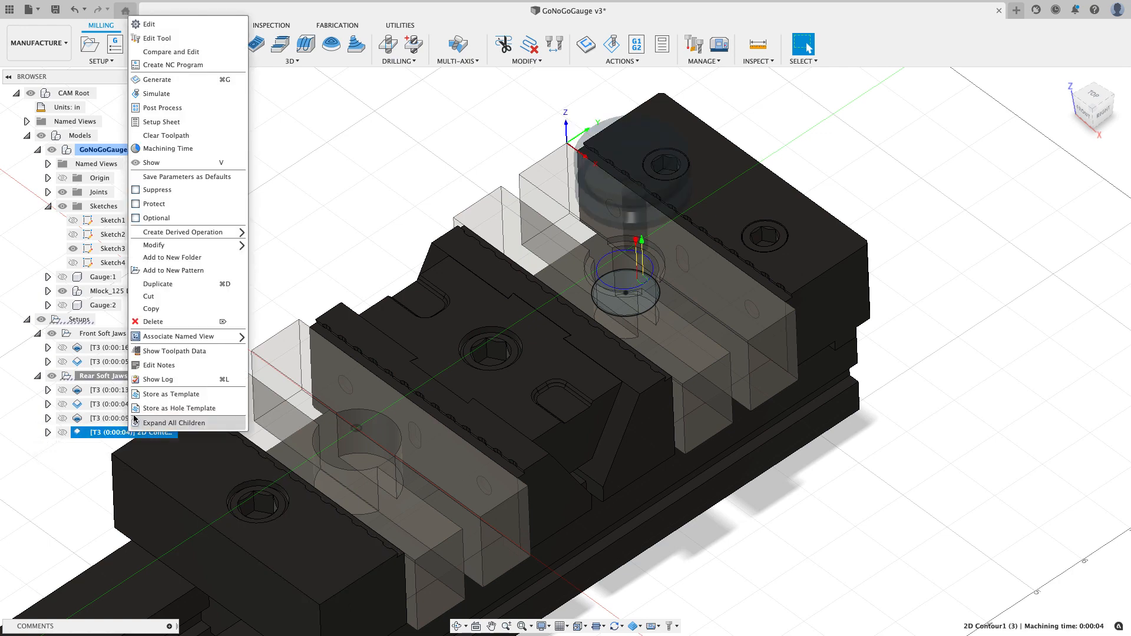
{"action": "left_click", "coordinate": [152, 25]}
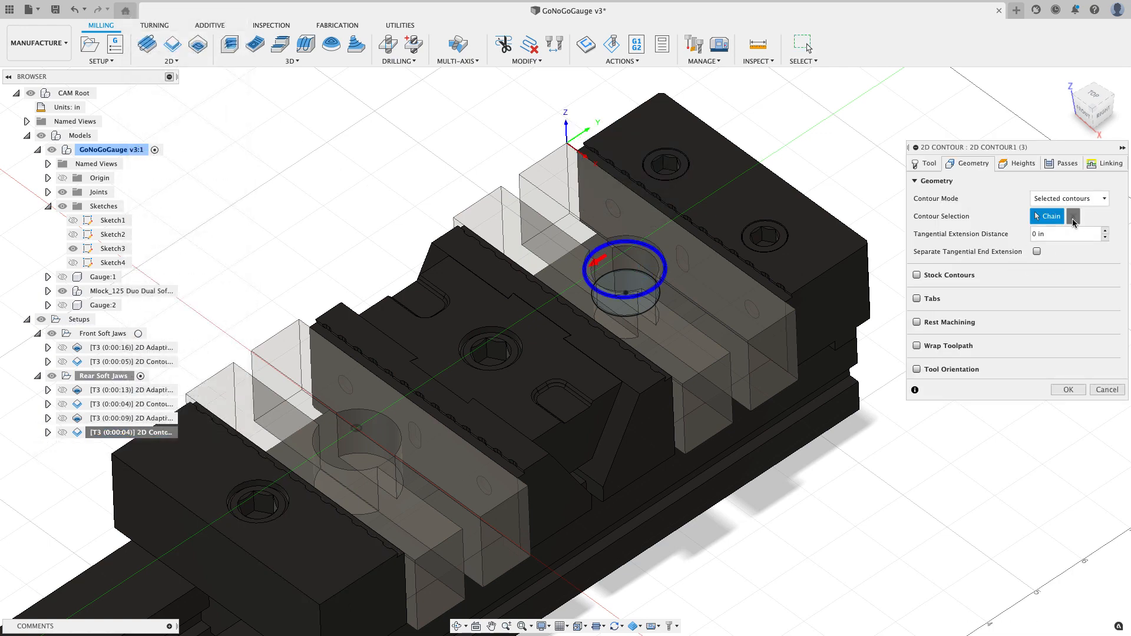
{"action": "left_click", "coordinate": [1074, 217]}
{"action": "scroll", "coordinate": [583, 289], "scroll_direction": "up", "scroll_amount": 3}
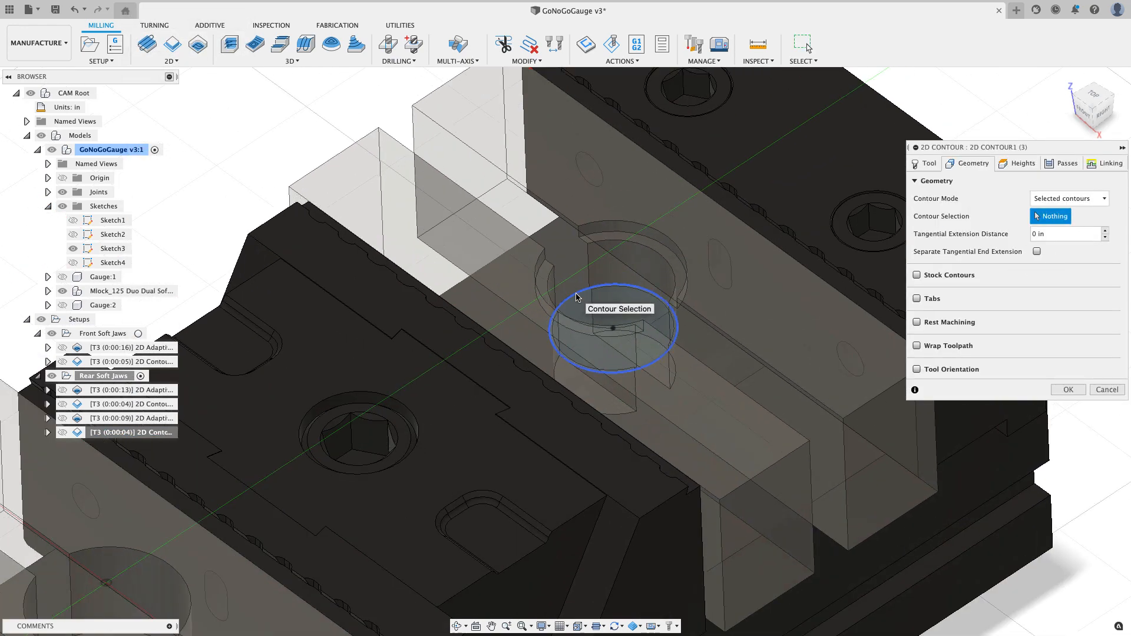
{"action": "left_click", "coordinate": [577, 296]}
{"action": "scroll", "coordinate": [577, 296], "scroll_direction": "down", "scroll_amount": 5}
{"action": "key", "text": "Return"}
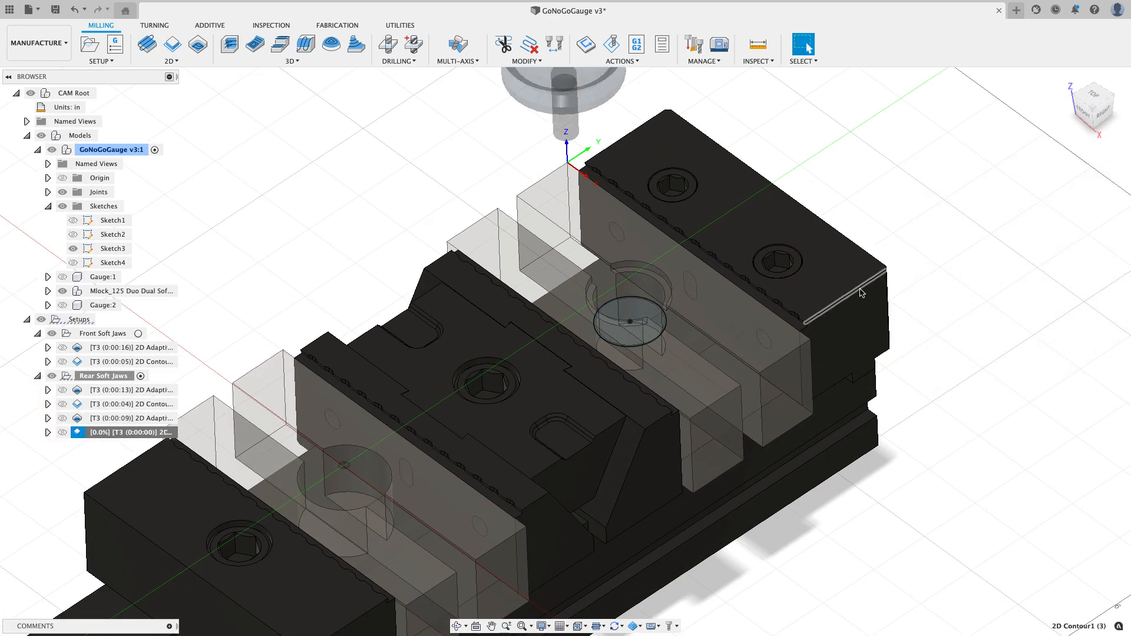
Step: Copy the Sketch3 adaptive and contour operations together and paste both into the Rear Soft Jaws setup
{"action": "middle_click_drag", "start_coordinate": [861, 293], "coordinate": [733, 290], "text": "shift"}
{"action": "scroll", "coordinate": [614, 285], "scroll_direction": "up", "scroll_amount": 5}
{"action": "scroll", "coordinate": [653, 297], "scroll_direction": "down", "scroll_amount": 3}
{"action": "scroll", "coordinate": [728, 287], "scroll_direction": "down", "scroll_amount": 3}
{"action": "middle_click_drag", "start_coordinate": [367, 217], "coordinate": [372, 240], "text": "shift"}
{"action": "left_click", "coordinate": [117, 418], "text": "shift"}
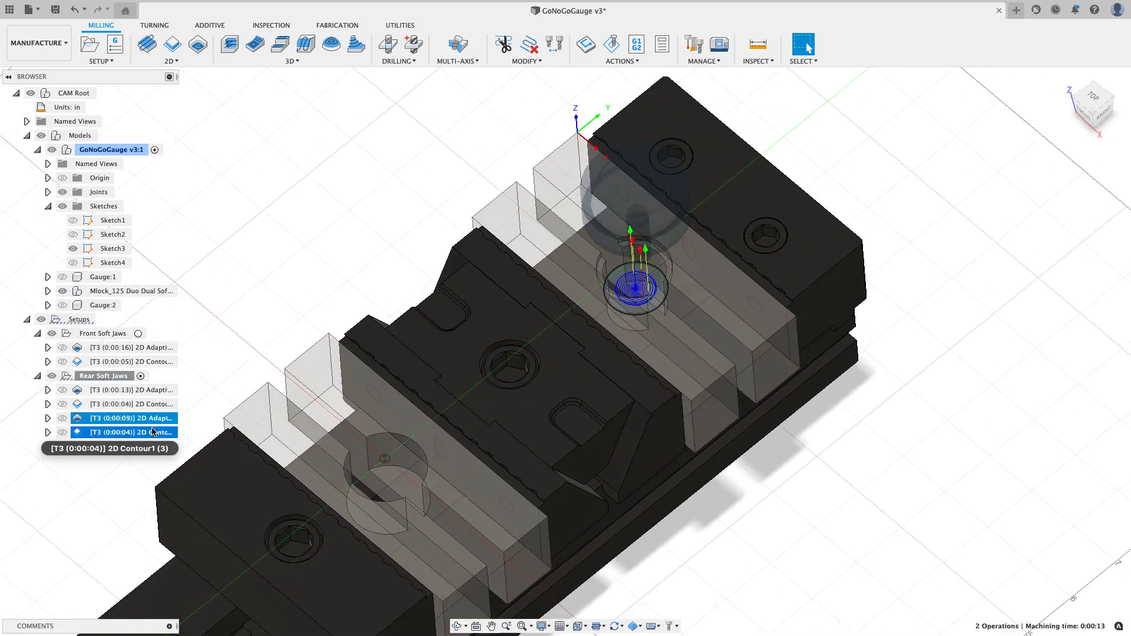
{"action": "right_click", "coordinate": [155, 420]}
{"action": "left_click", "coordinate": [189, 361]}
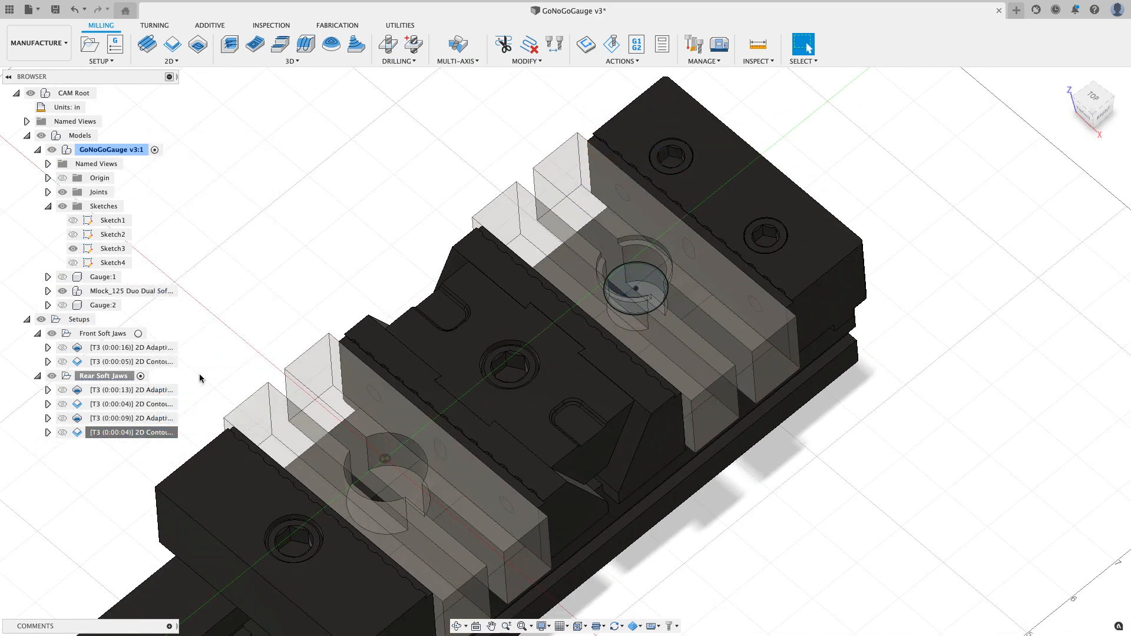
{"action": "right_click", "coordinate": [106, 377]}
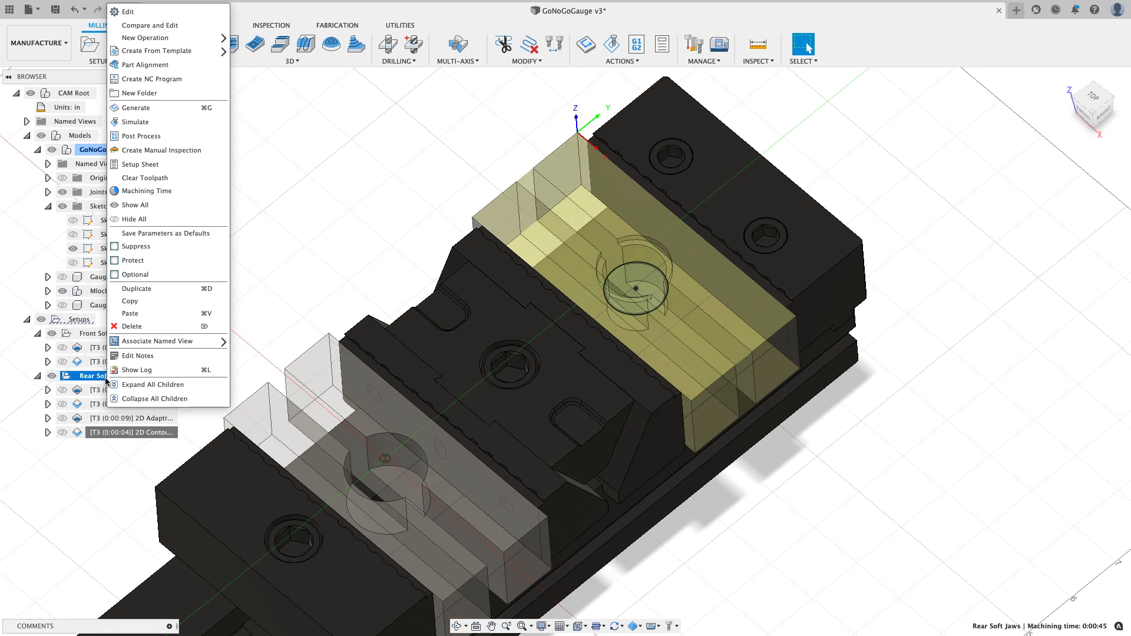
{"action": "left_click", "coordinate": [136, 314]}
Step: Edit the newly pasted 2D adaptive, show Sketch2 instead of Sketch3 and replace the pocket selection with the Sketch2 circle
{"action": "right_click", "coordinate": [158, 446]}
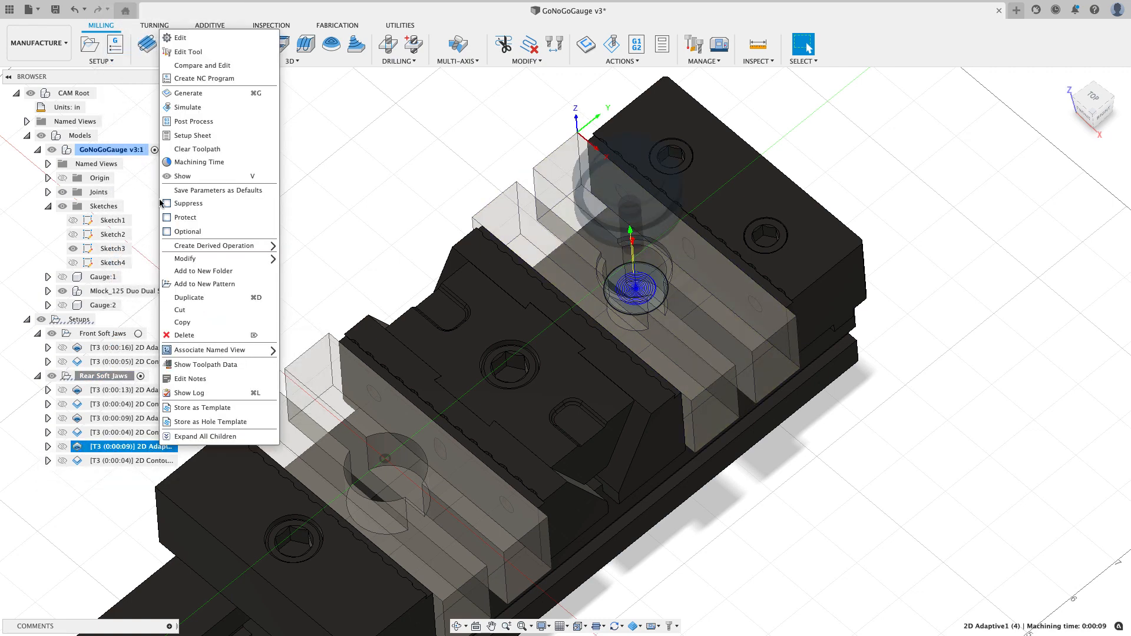
{"action": "left_click", "coordinate": [180, 38]}
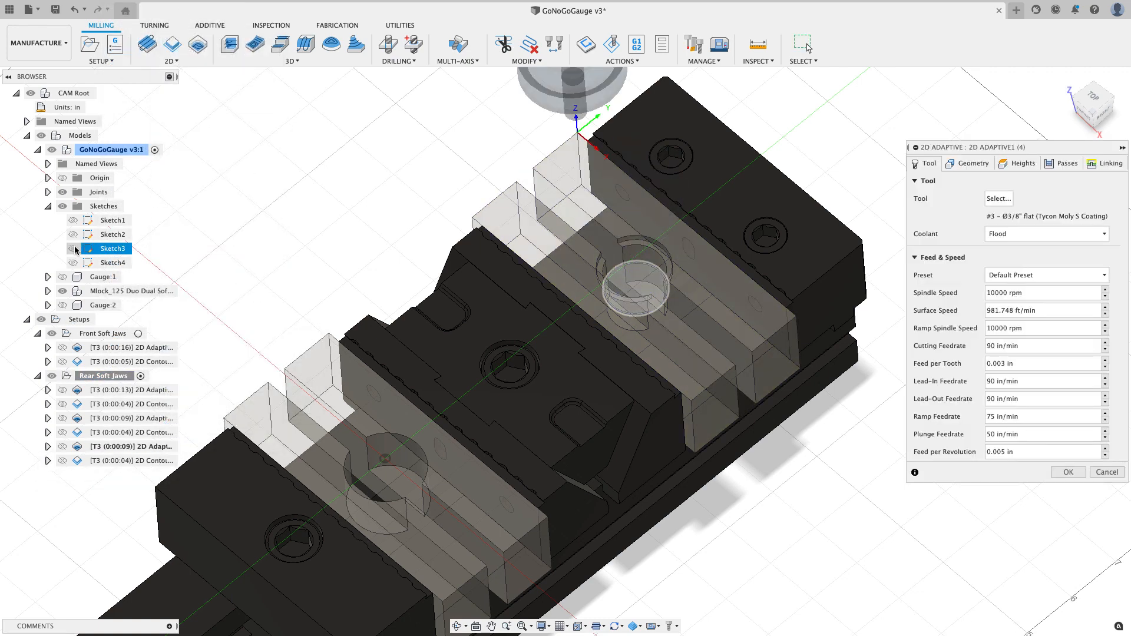
{"action": "left_click", "coordinate": [73, 234]}
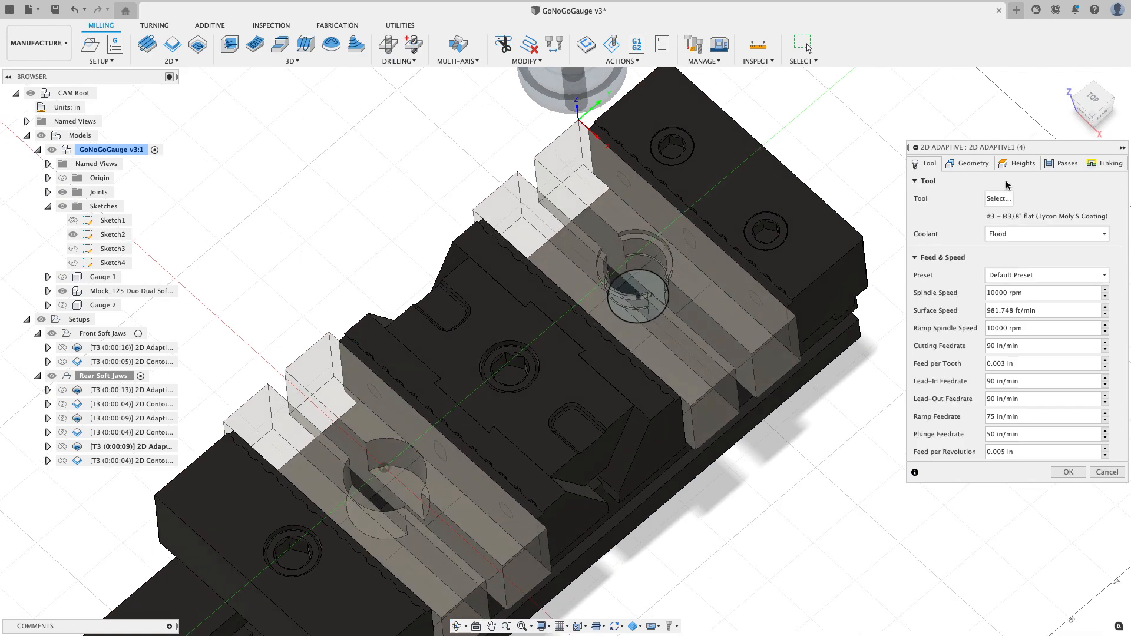
{"action": "left_click", "coordinate": [969, 164]}
{"action": "left_click", "coordinate": [1021, 216]}
{"action": "scroll", "coordinate": [564, 289], "scroll_direction": "up", "scroll_amount": 5}
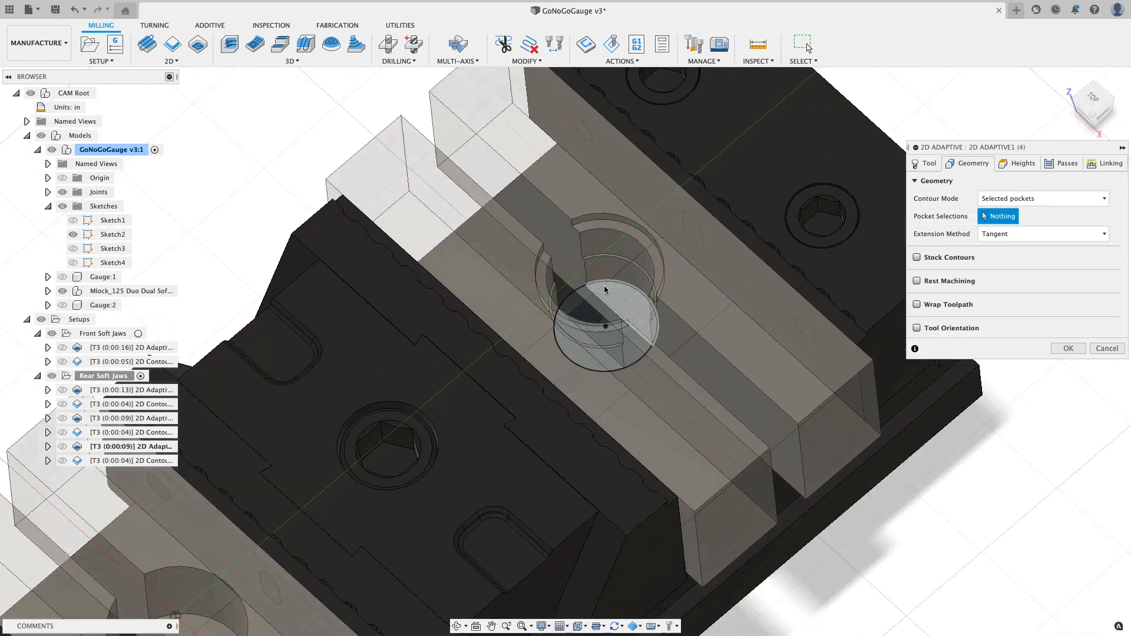
{"action": "left_click", "coordinate": [564, 289]}
{"action": "scroll", "coordinate": [565, 289], "scroll_direction": "down", "scroll_amount": 5}
{"action": "middle_click_drag", "start_coordinate": [595, 289], "coordinate": [594, 299], "text": "shift"}
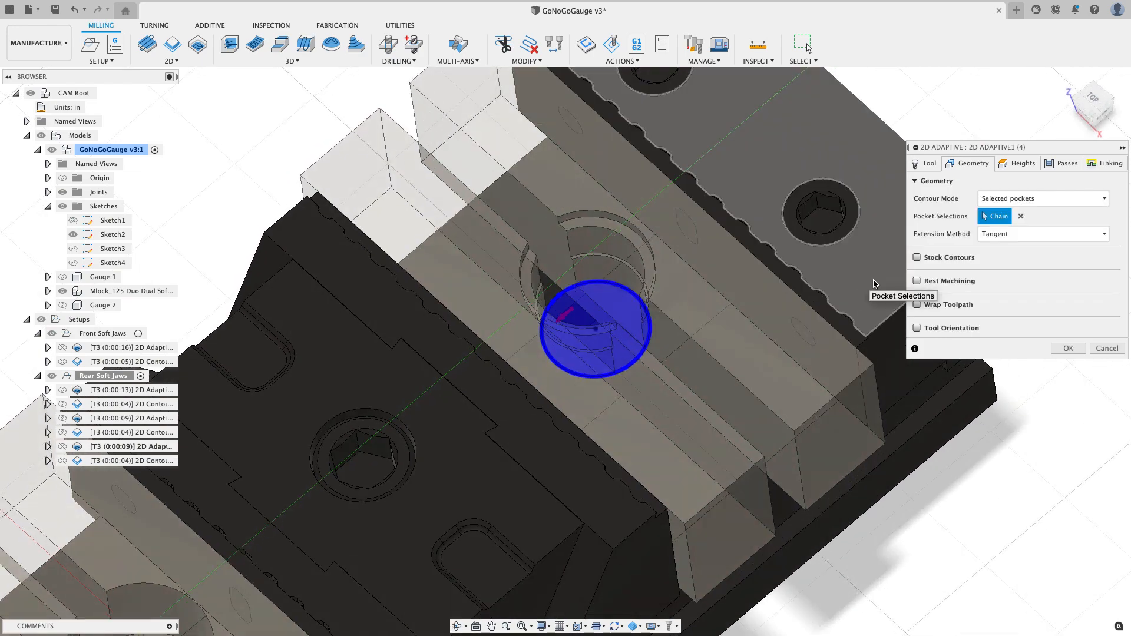
Step: Review the heights and predrill position of the Sketch2 adaptive and generate its toolpath
{"action": "left_click", "coordinate": [1019, 163]}
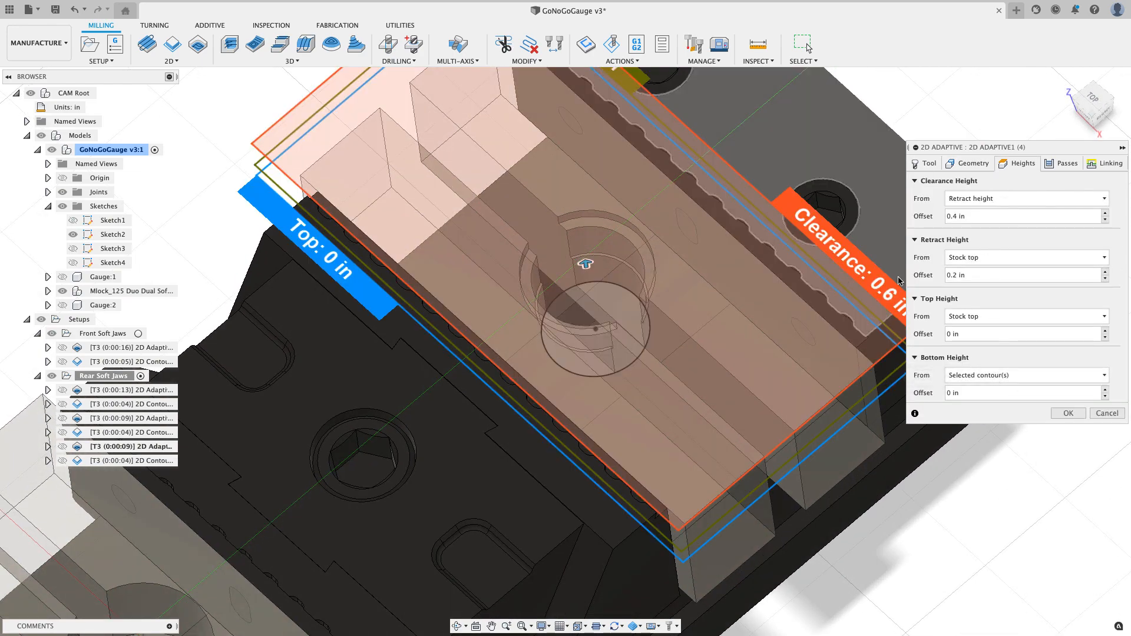
{"action": "scroll", "coordinate": [854, 261], "scroll_direction": "down", "scroll_amount": 3}
{"action": "middle_click_drag", "start_coordinate": [852, 264], "coordinate": [852, 260], "text": "shift"}
{"action": "left_click", "coordinate": [1105, 163]}
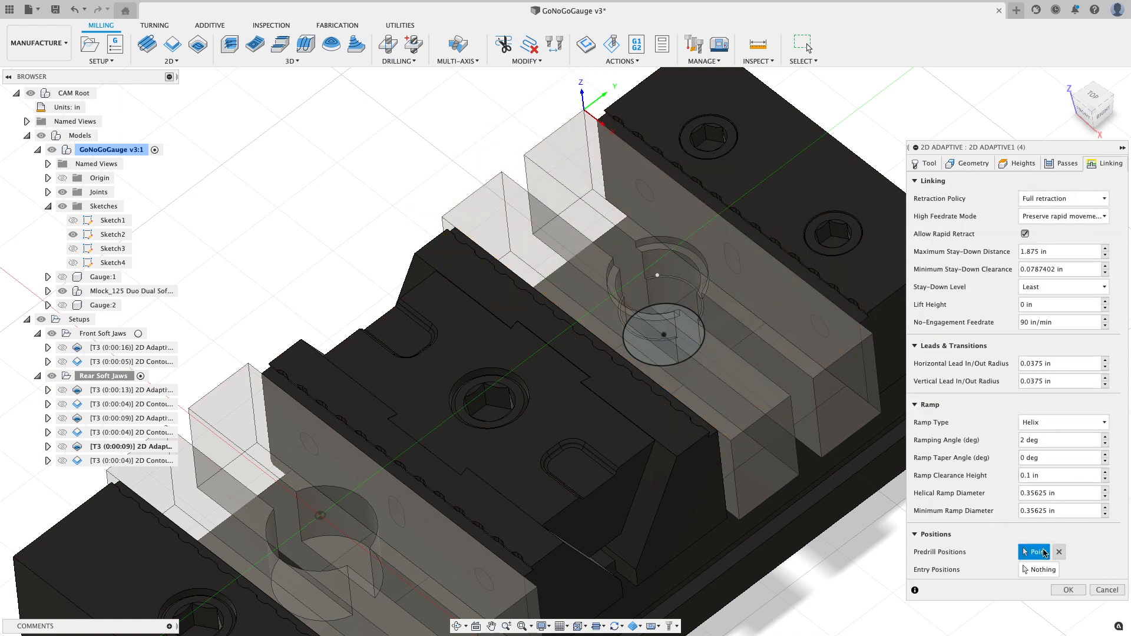
{"action": "left_click", "coordinate": [1079, 594]}
{"action": "scroll", "coordinate": [490, 258], "scroll_direction": "down", "scroll_amount": 3}
{"action": "middle_click_drag", "start_coordinate": [437, 234], "coordinate": [438, 231], "text": "shift"}
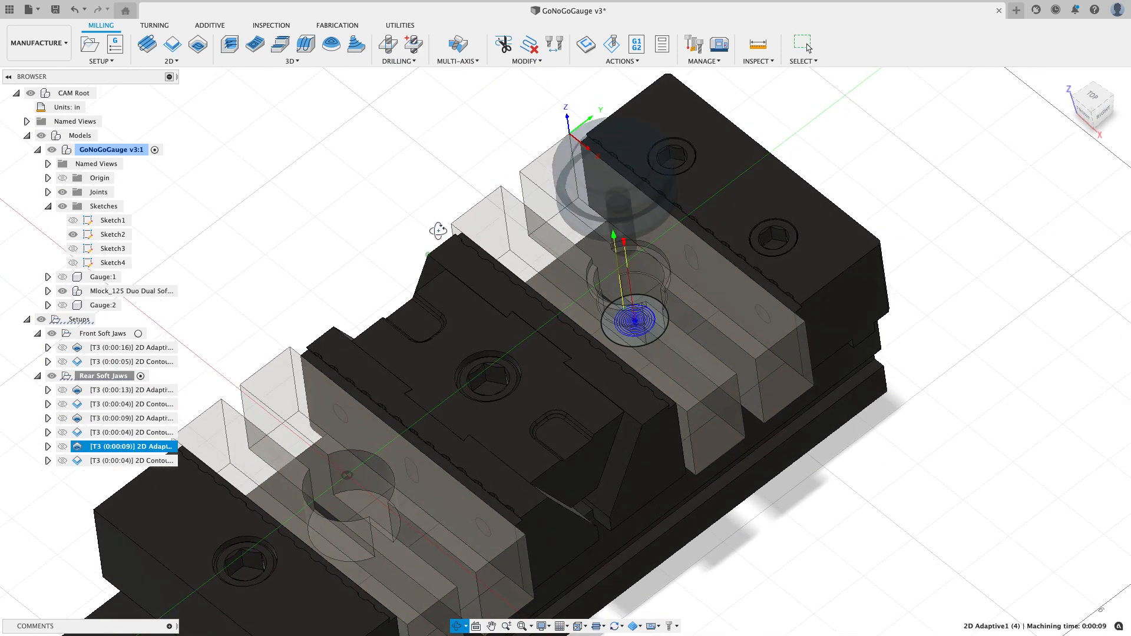
Step: Edit the last pasted 2D contour in the Rear Soft Jaws setup, replace its contour selection with the Sketch2 circle and generate the toolpath
{"action": "scroll", "coordinate": [405, 250], "scroll_direction": "down", "scroll_amount": 2}
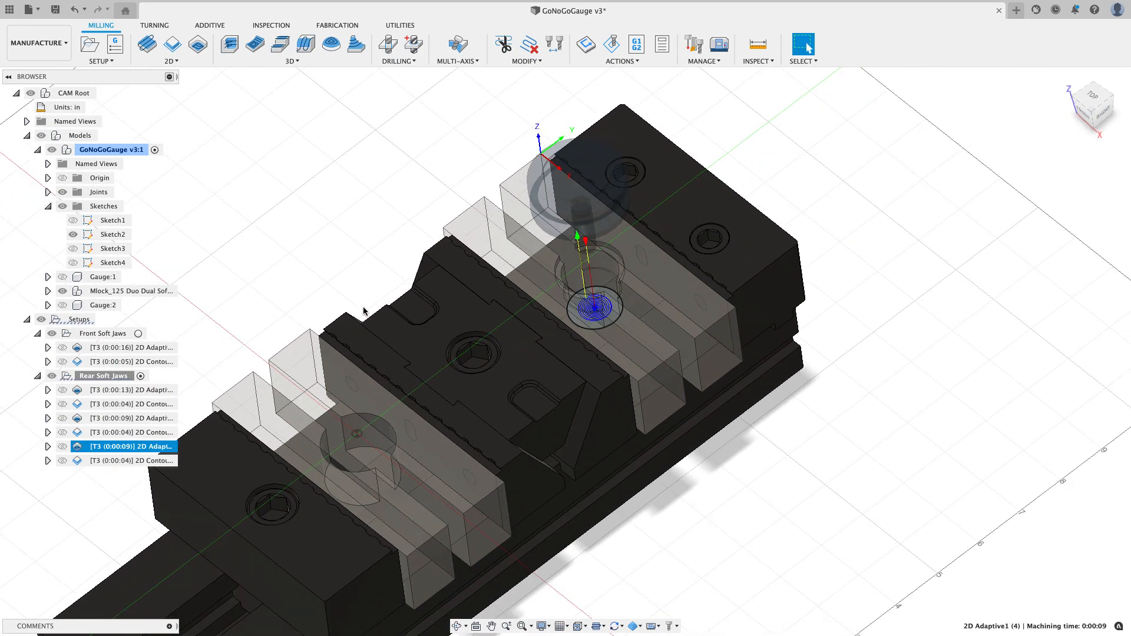
{"action": "right_click", "coordinate": [172, 461]}
{"action": "key", "text": "Escape"}
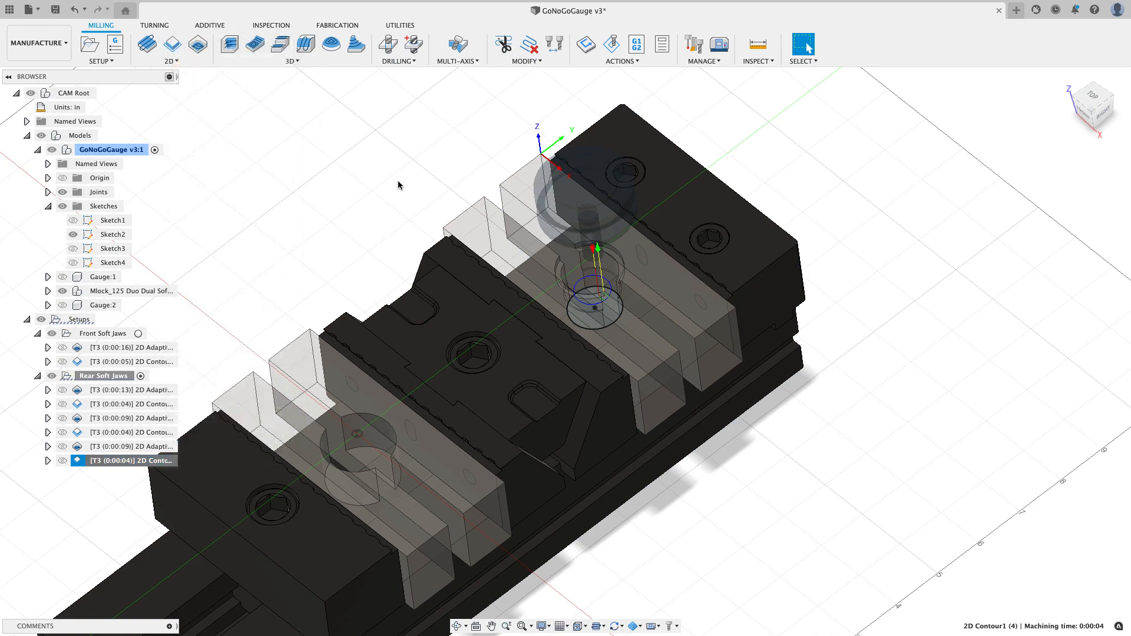
{"action": "left_click", "coordinate": [968, 163]}
{"action": "left_click", "coordinate": [1060, 217]}
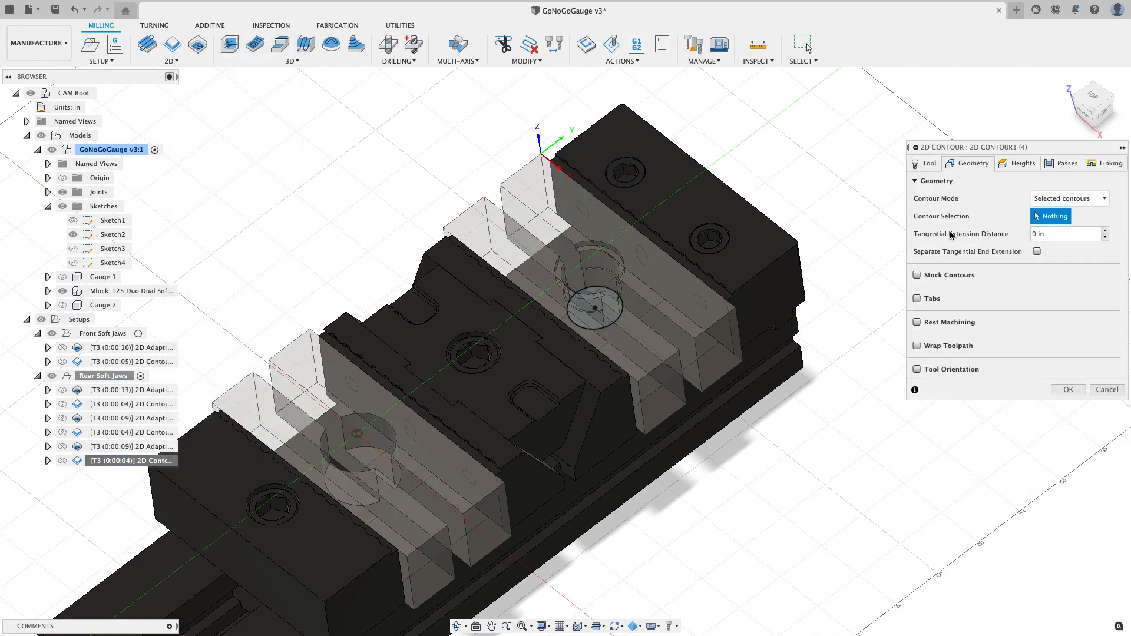
{"action": "scroll", "coordinate": [585, 293], "scroll_direction": "up", "scroll_amount": 3}
{"action": "left_click", "coordinate": [592, 328]}
{"action": "scroll", "coordinate": [592, 328], "scroll_direction": "up", "scroll_amount": 2}
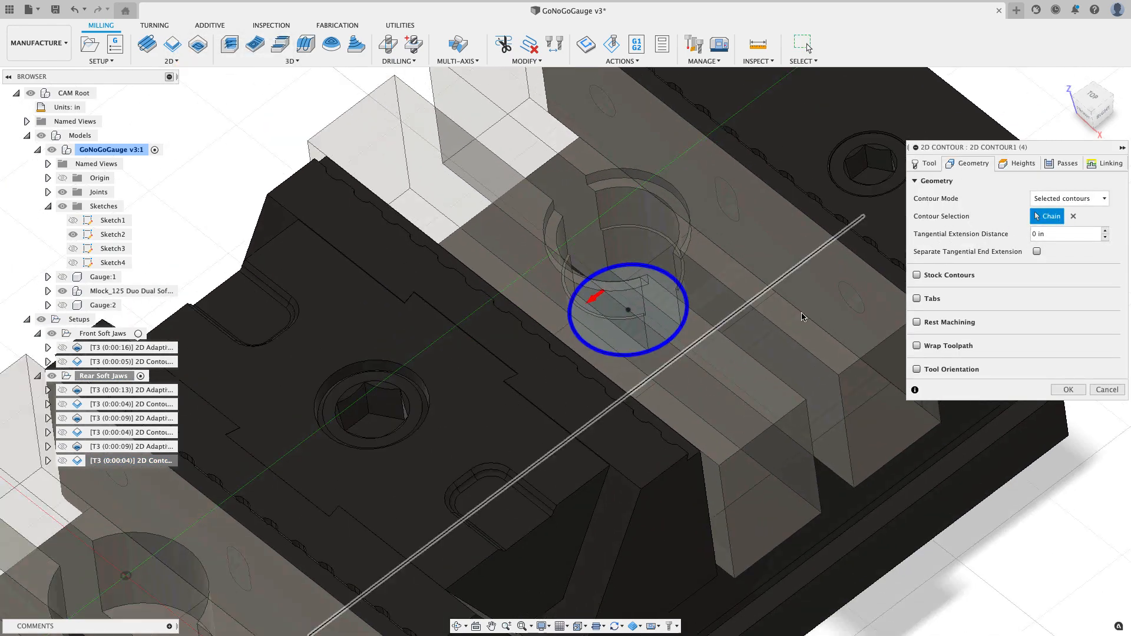
{"action": "left_click", "coordinate": [1069, 392]}
{"action": "middle_click_drag", "start_coordinate": [856, 269], "coordinate": [901, 224], "text": "shift"}
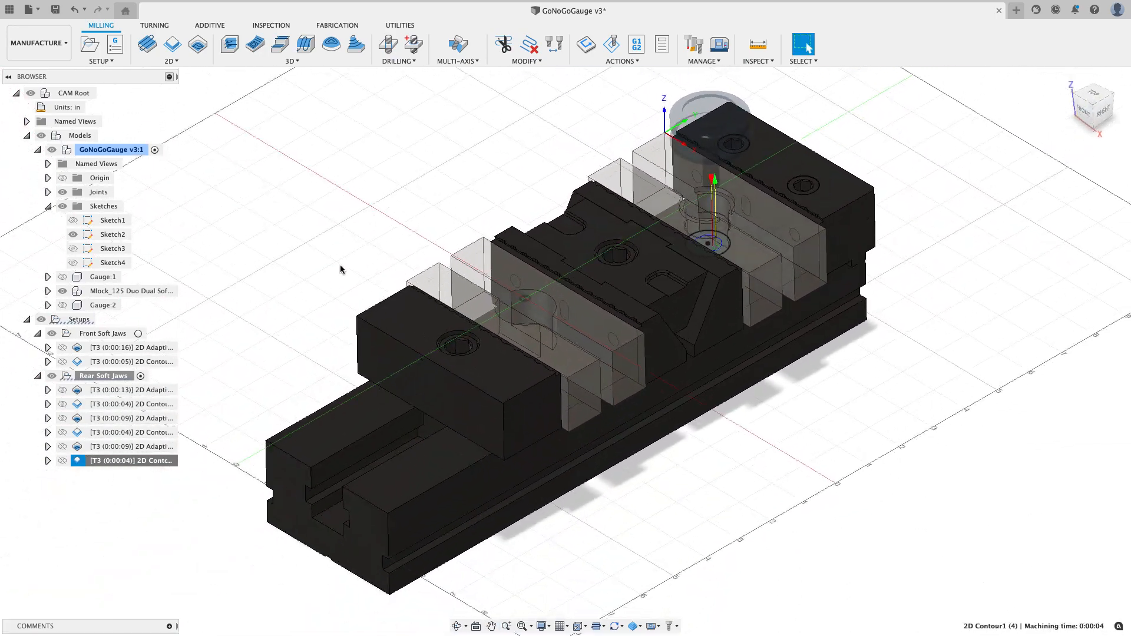
Step: Simulate all toolpaths of the Rear Soft Jaws setup and play the simulation through
{"action": "left_click", "coordinate": [255, 318]}
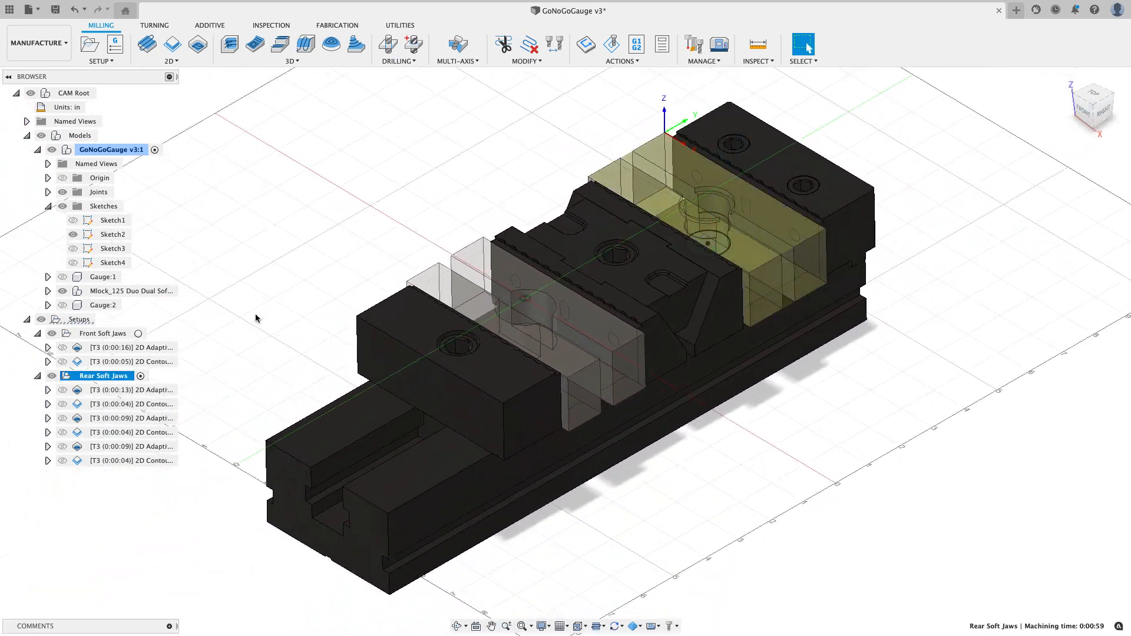
{"action": "left_click", "coordinate": [610, 46]}
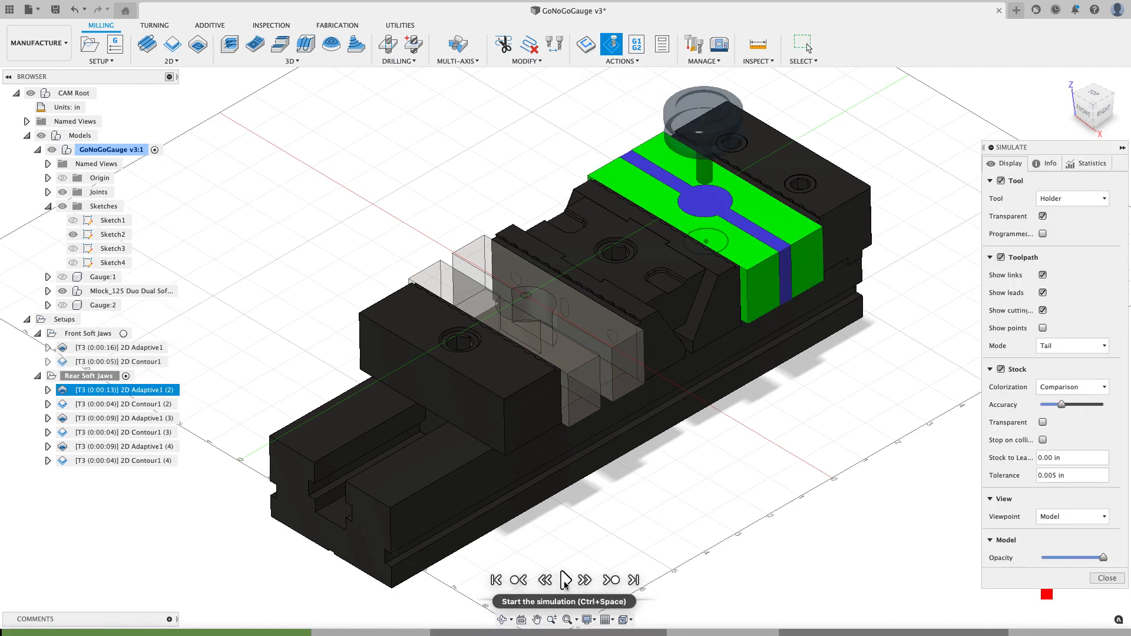
{"action": "left_click", "coordinate": [565, 581]}
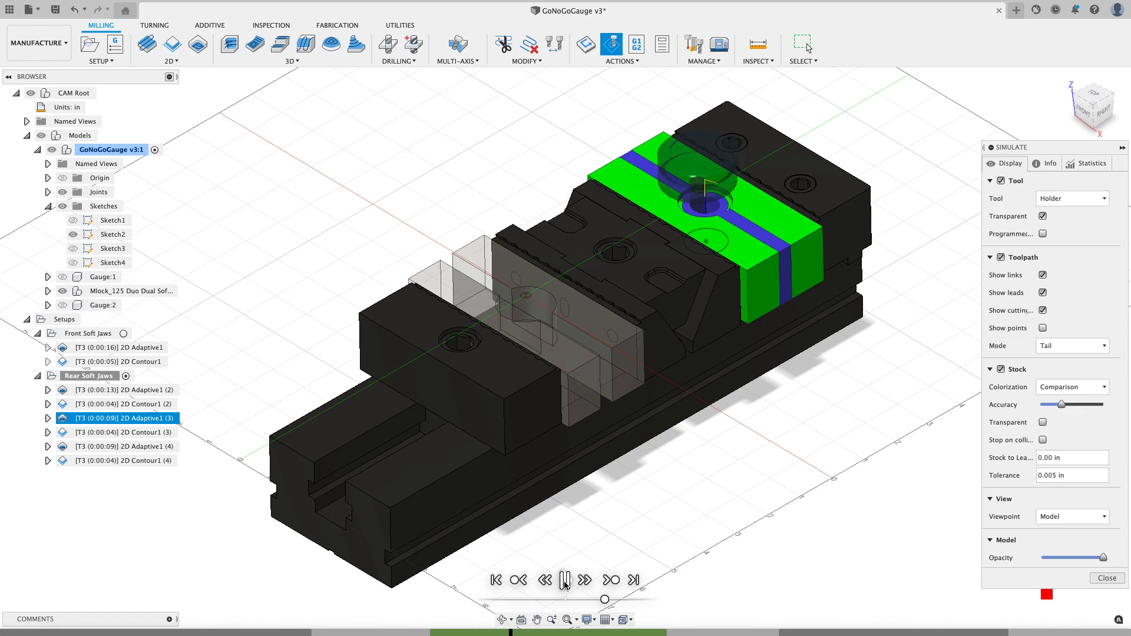
{"action": "middle_click_drag", "start_coordinate": [683, 471], "coordinate": [663, 441], "text": "shift"}
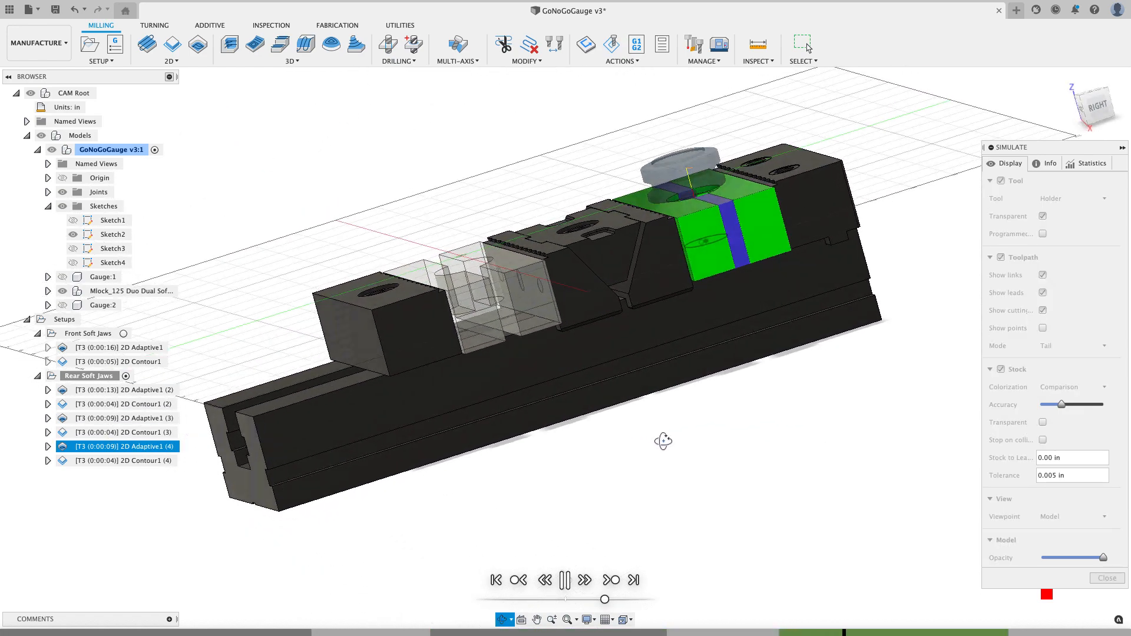
Step: Replay the simulation from the right side view, skipping ahead to the last 2D adaptive to examine holder clearance, and close the simulation
{"action": "left_click", "coordinate": [1097, 106]}
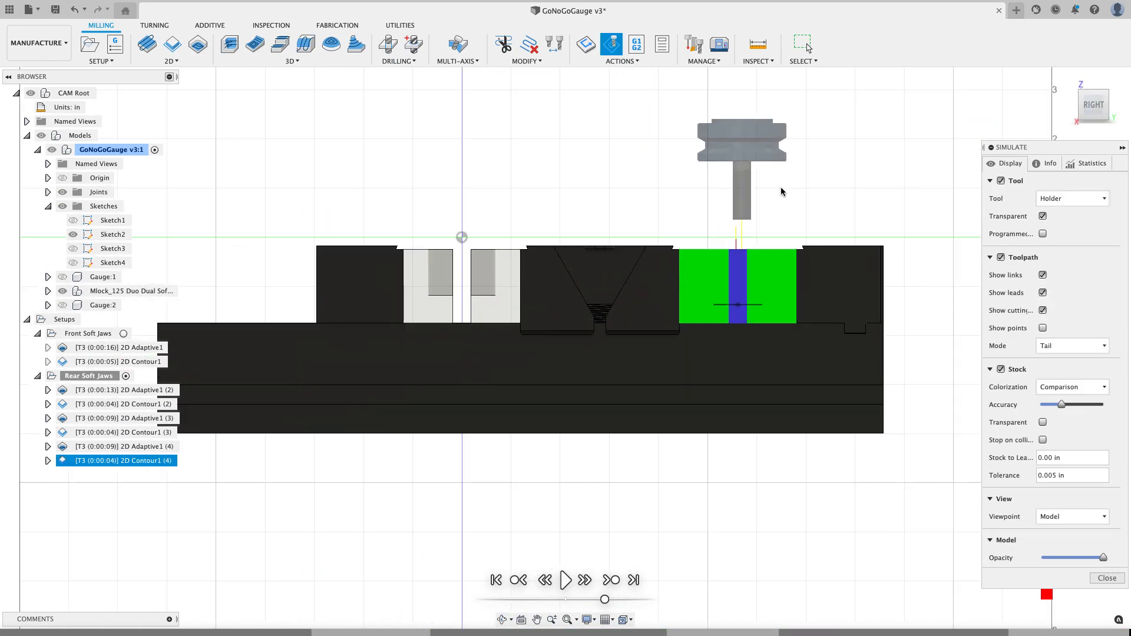
{"action": "scroll", "coordinate": [782, 191], "scroll_direction": "up", "scroll_amount": 2}
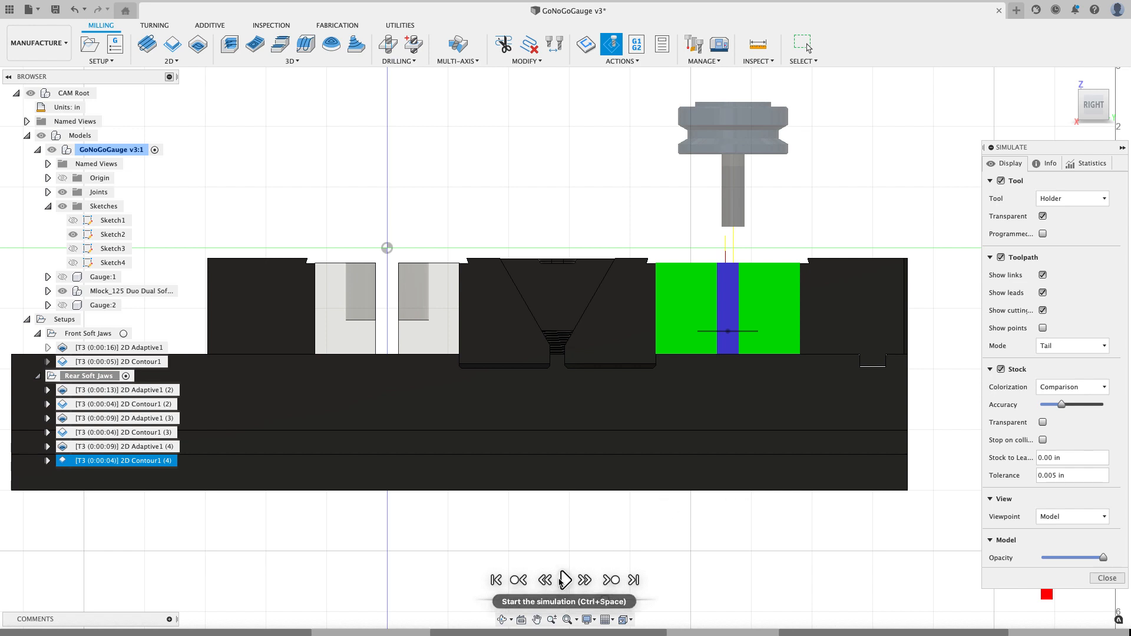
{"action": "left_click", "coordinate": [565, 581]}
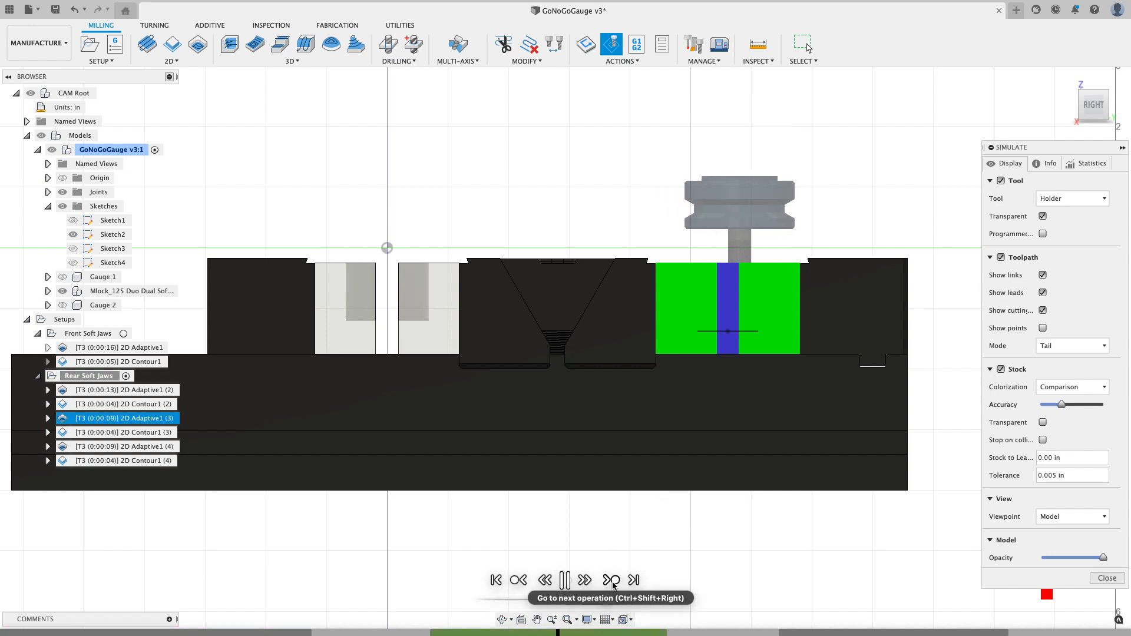
{"action": "left_click", "coordinate": [611, 580]}
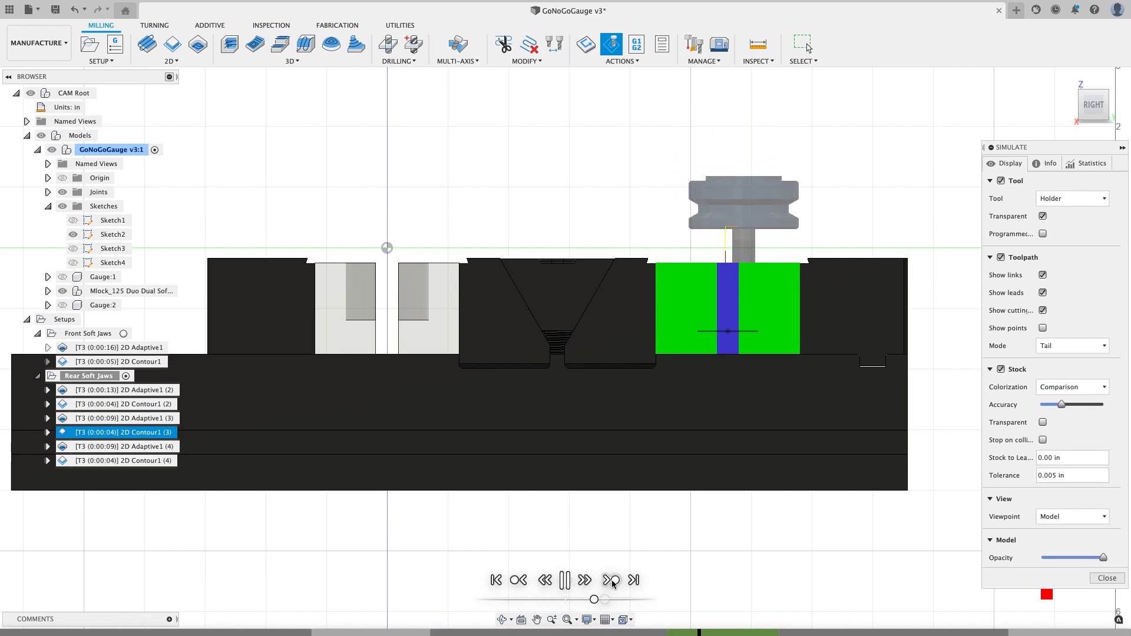
{"action": "left_click", "coordinate": [612, 580]}
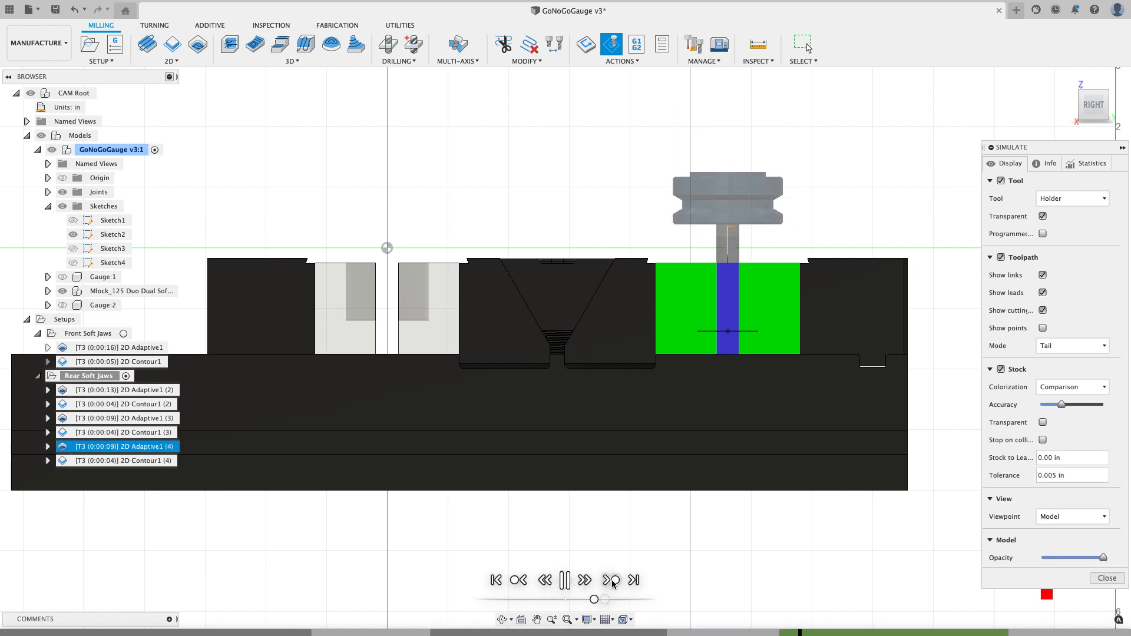
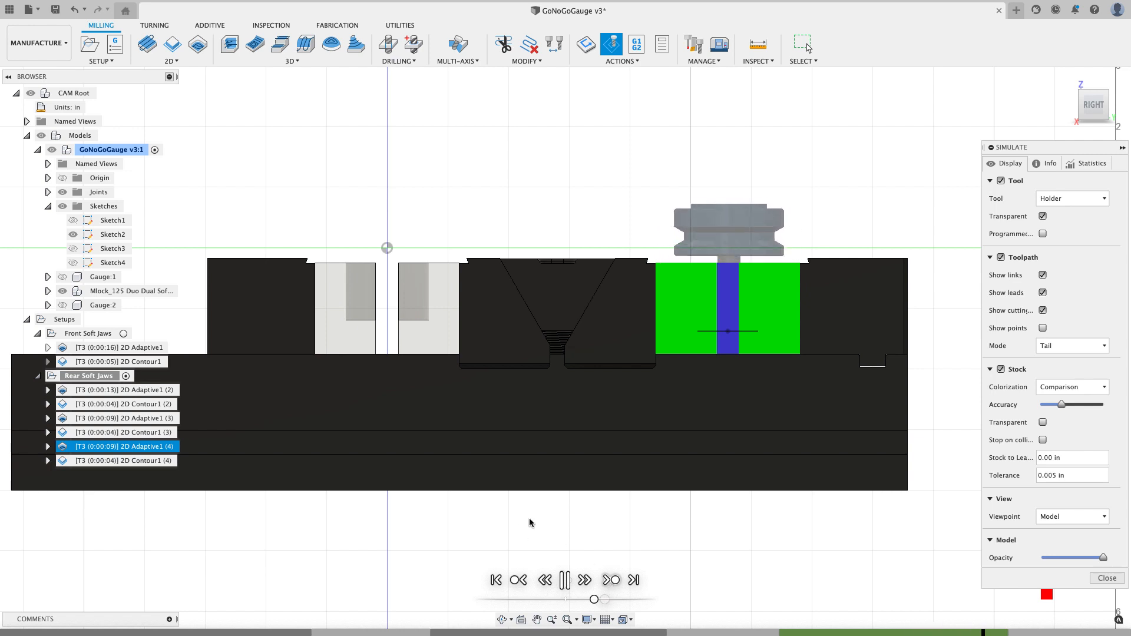
{"action": "scroll", "coordinate": [530, 522], "scroll_direction": "down", "scroll_amount": 3}
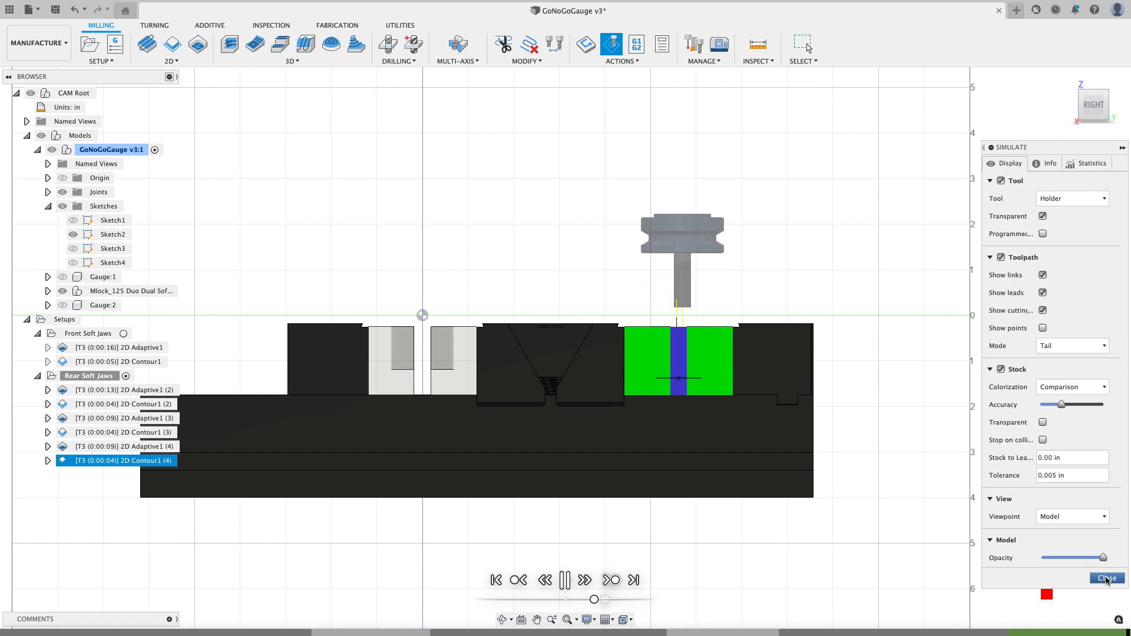
{"action": "left_click", "coordinate": [1106, 581]}
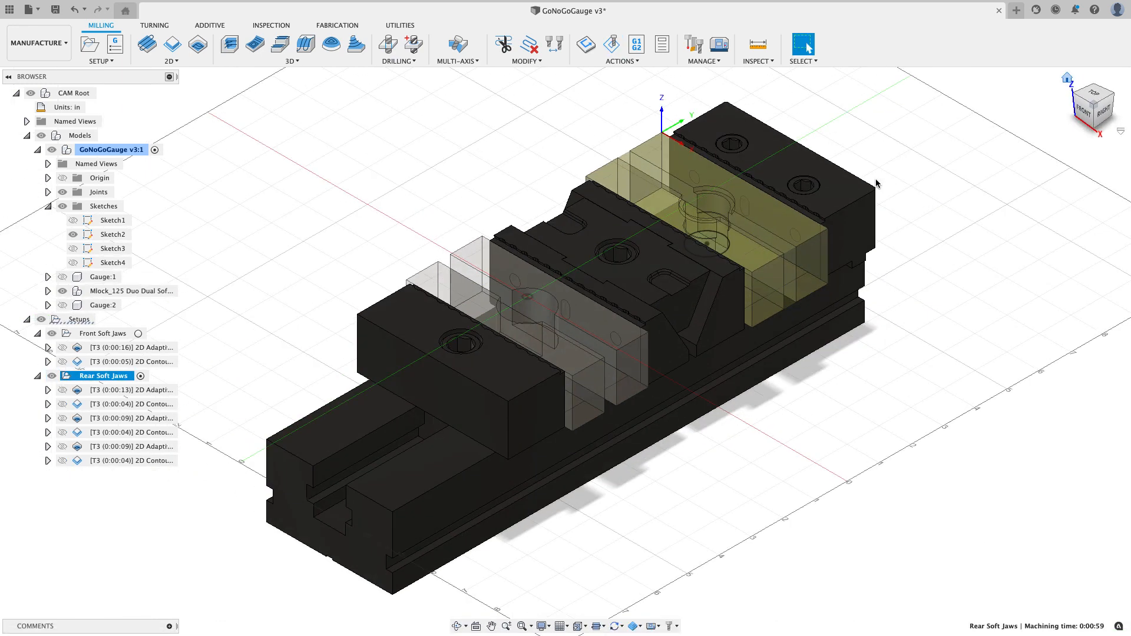
Step: Deselect the setup and save the design with the version description "User Saved"
{"action": "left_click", "coordinate": [877, 184]}
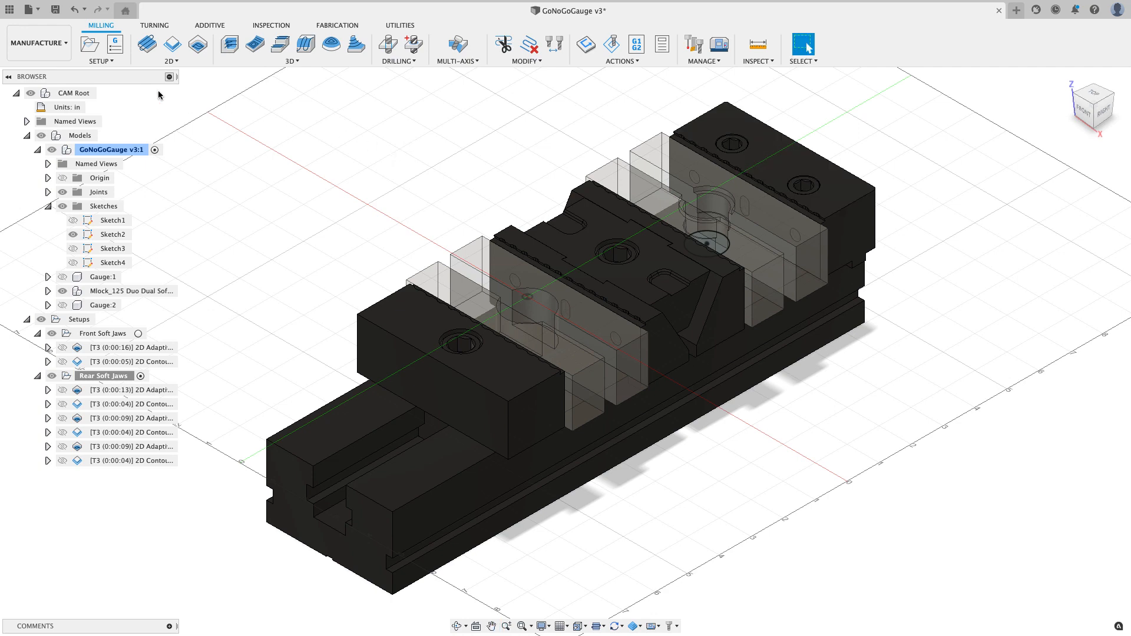
{"action": "left_click", "coordinate": [54, 10]}
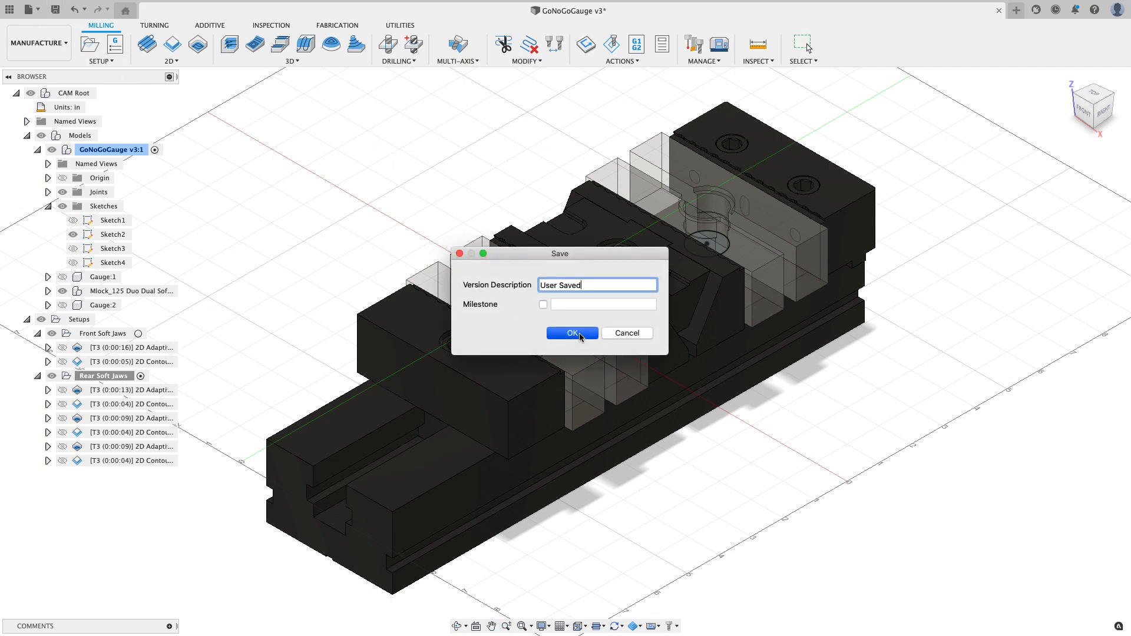
{"action": "key", "text": "Return"}
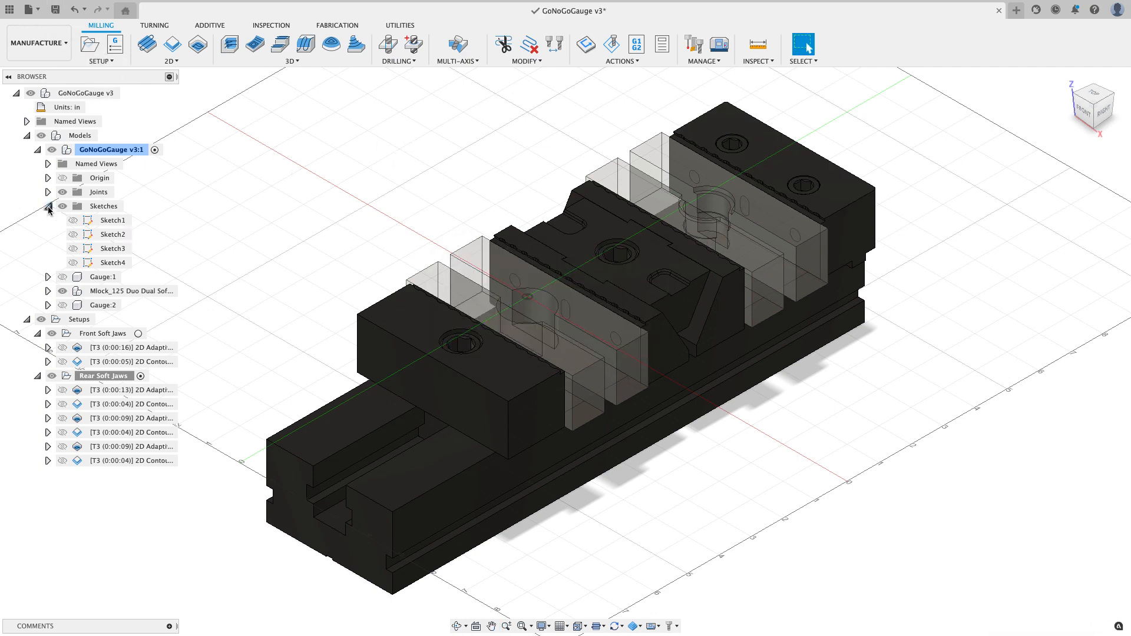
Step: Show the Gauge:1 and Gauge:2 components in the vise assembly
{"action": "left_click", "coordinate": [48, 206]}
{"action": "left_click", "coordinate": [37, 150]}
{"action": "left_click", "coordinate": [27, 165]}
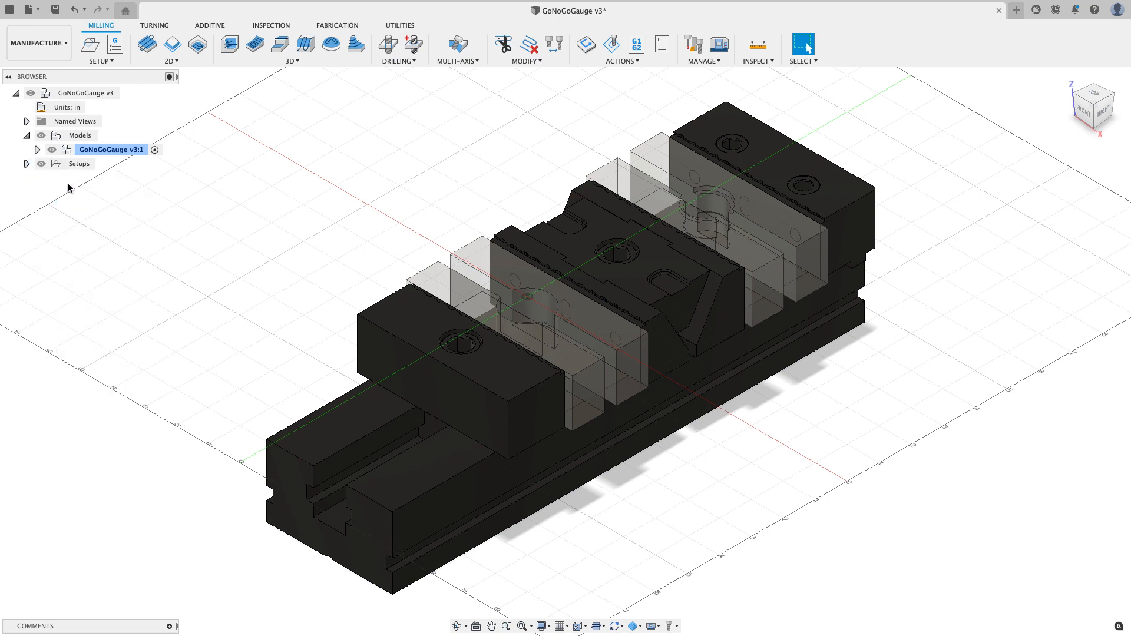
{"action": "left_click", "coordinate": [26, 164]}
{"action": "left_click", "coordinate": [37, 150]}
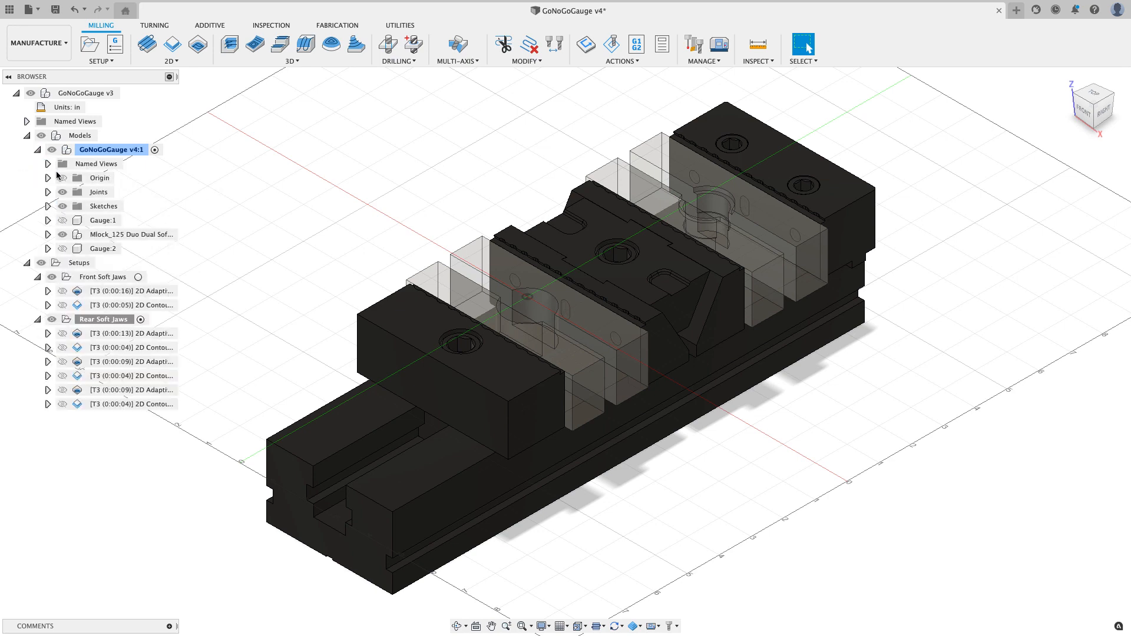
{"action": "left_click", "coordinate": [62, 220]}
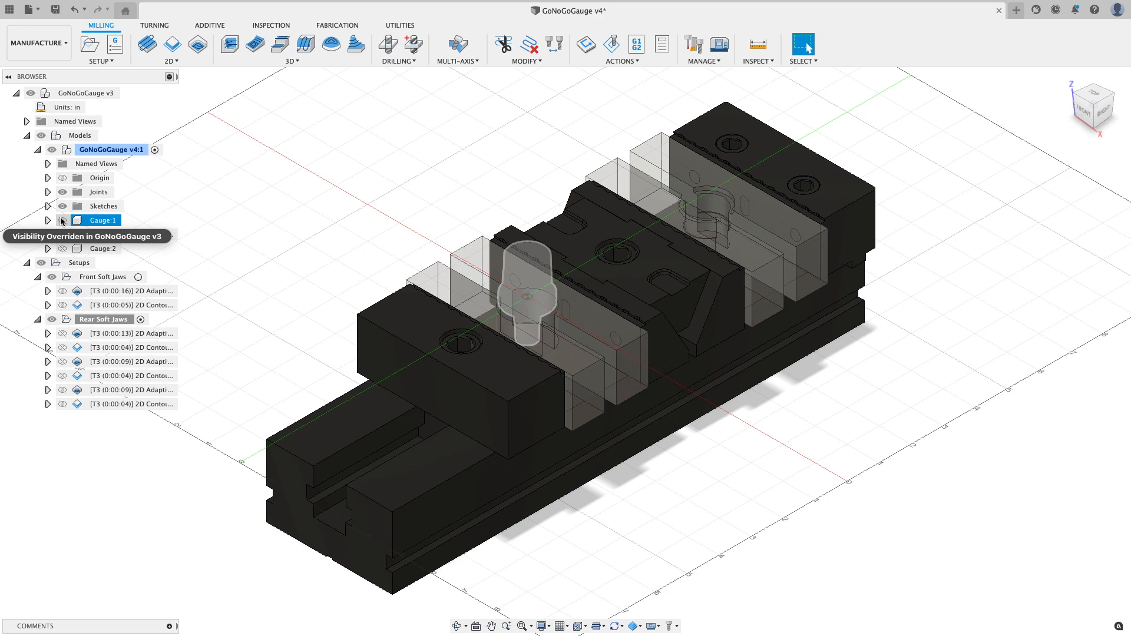
{"action": "left_click", "coordinate": [62, 249]}
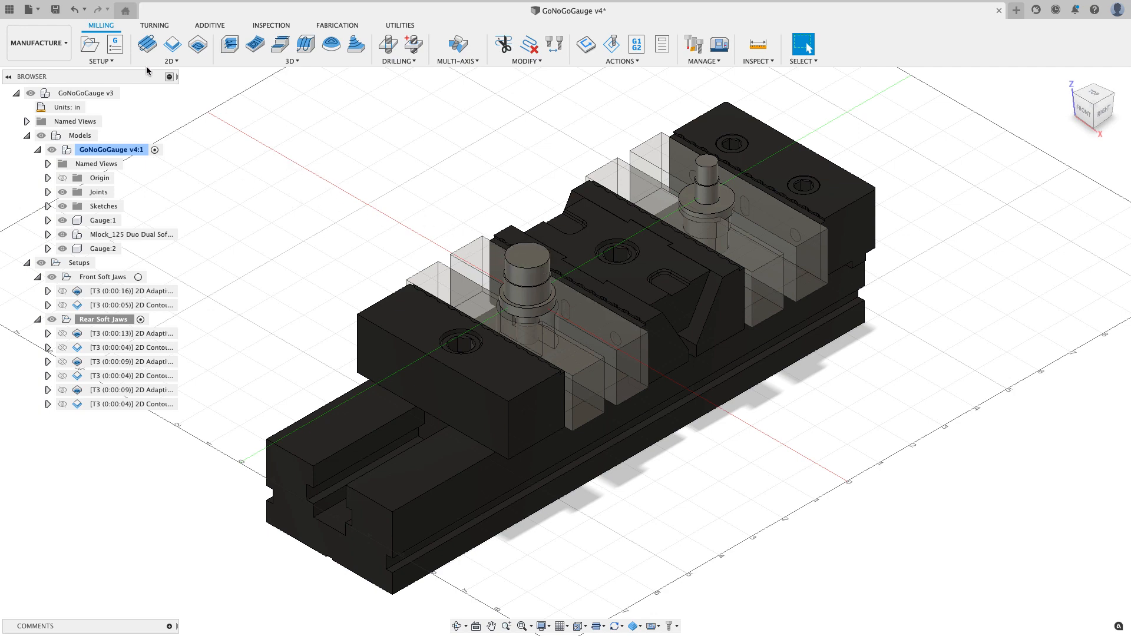
Step: Create a new milling setup with the front gauge body as its model
{"action": "left_click", "coordinate": [90, 45]}
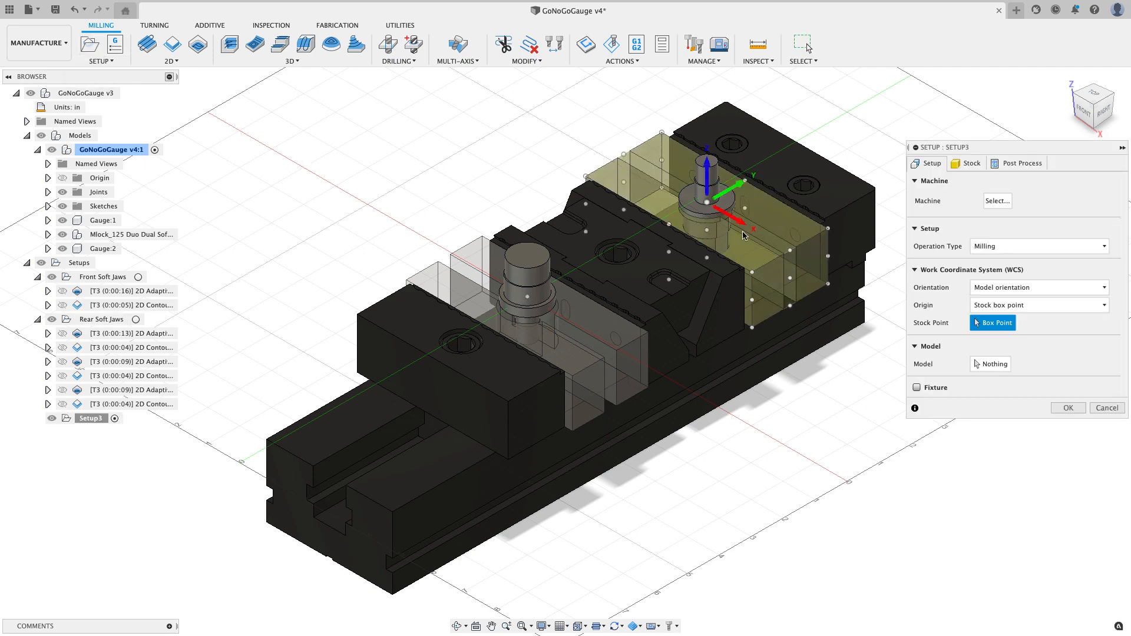
{"action": "left_click", "coordinate": [992, 364]}
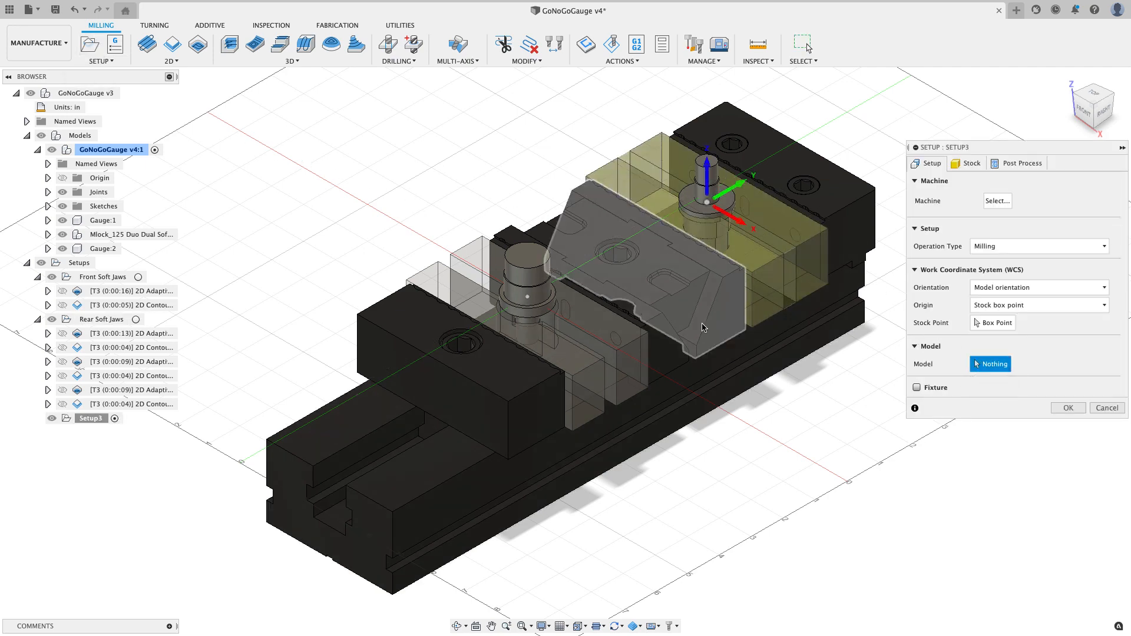
{"action": "left_click", "coordinate": [538, 302]}
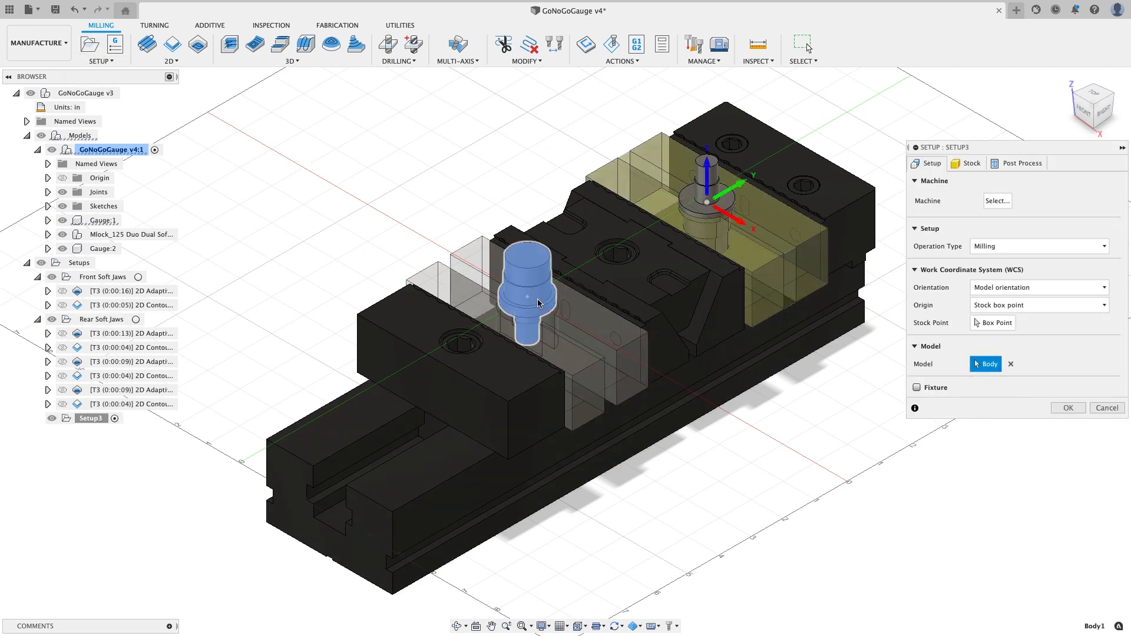
Step: Set the setup's stock to a fixed size cylinder with Round Up to Nearest at 0, saving that rounding as the user default
{"action": "left_click", "coordinate": [967, 165]}
{"action": "left_click", "coordinate": [1020, 201]}
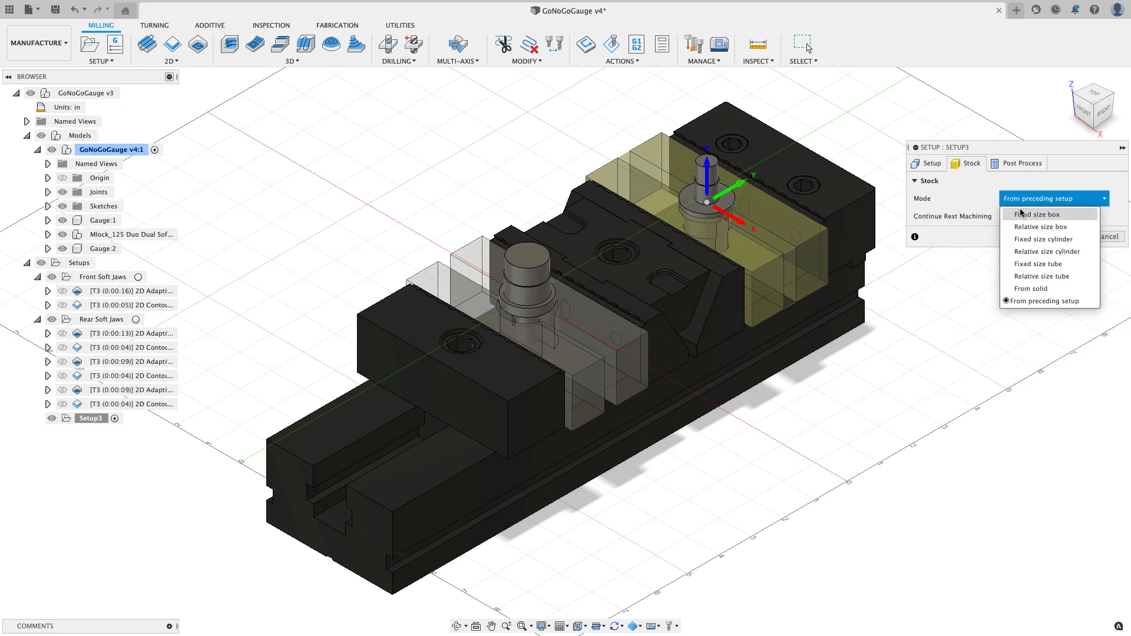
{"action": "left_click", "coordinate": [1025, 240]}
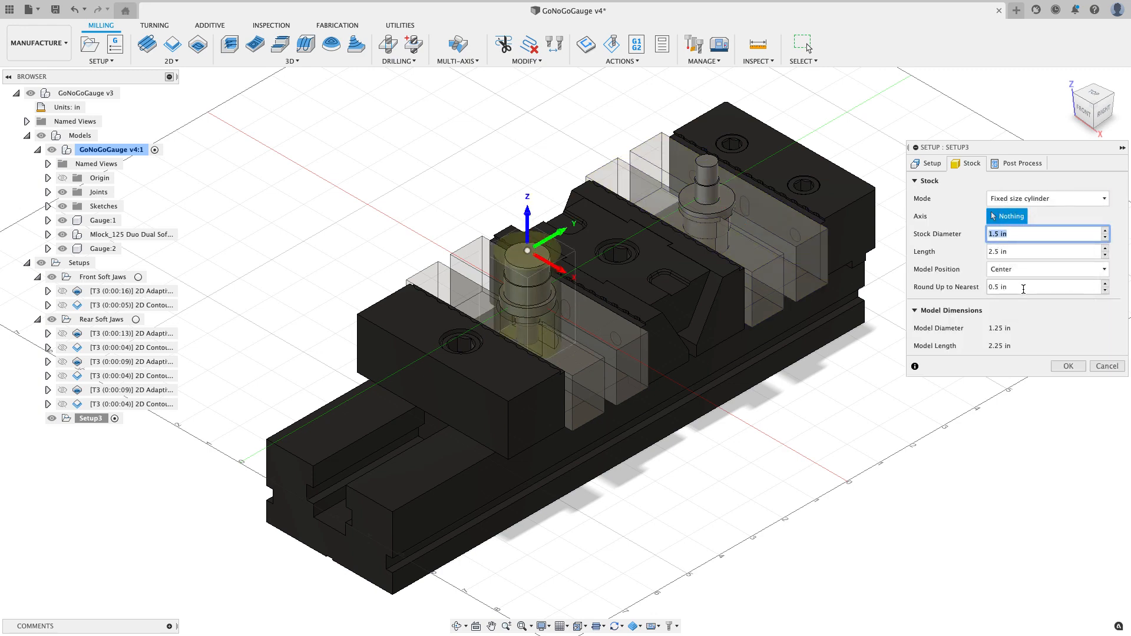
{"action": "left_click", "coordinate": [1023, 289]}
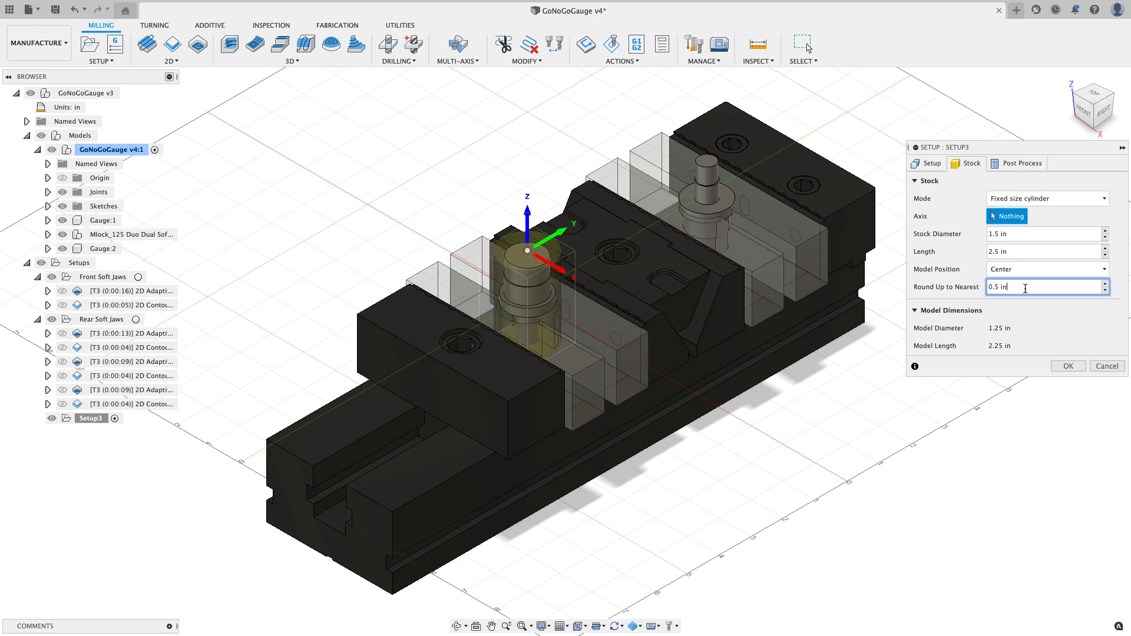
{"action": "type", "text": "0"}
{"action": "right_click", "coordinate": [989, 287]}
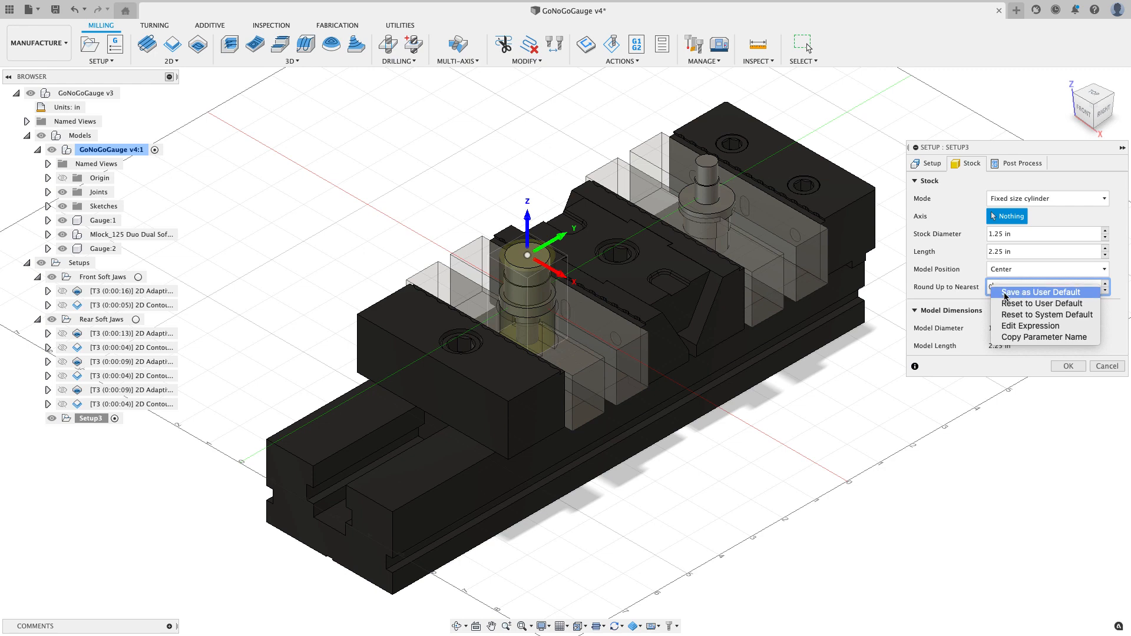
{"action": "left_click", "coordinate": [1005, 292]}
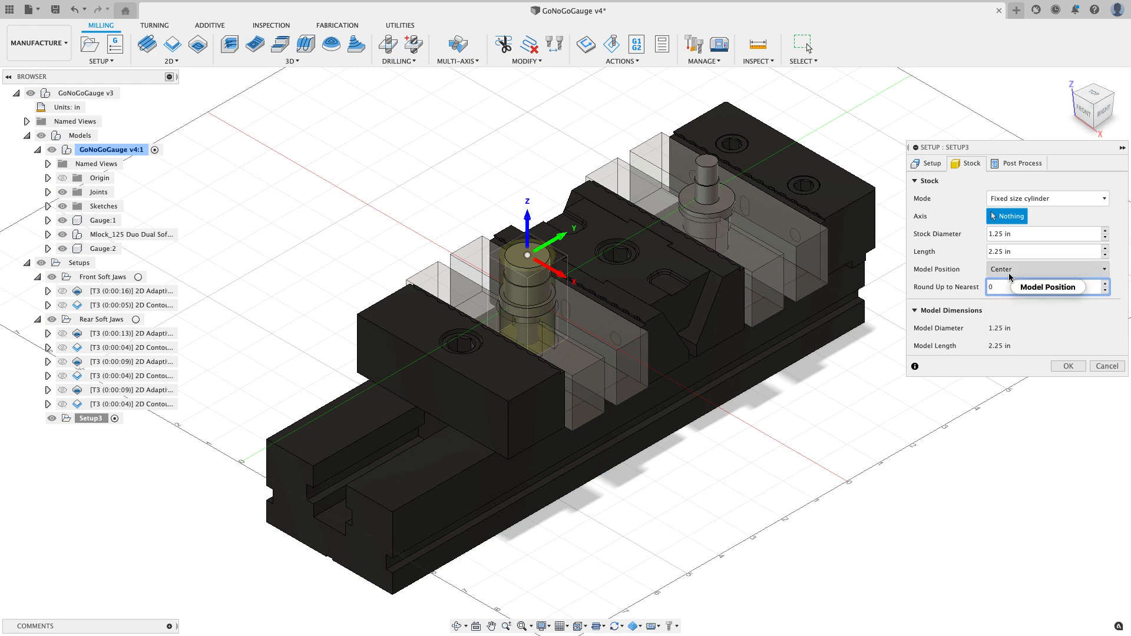
Step: Set the cylindrical stock's diameter to 1.375 in and length to 2.375 in, and check its fit around the front gauge
{"action": "left_click", "coordinate": [1020, 234]}
{"action": "left_click_drag", "start_coordinate": [1020, 234], "coordinate": [955, 237]}
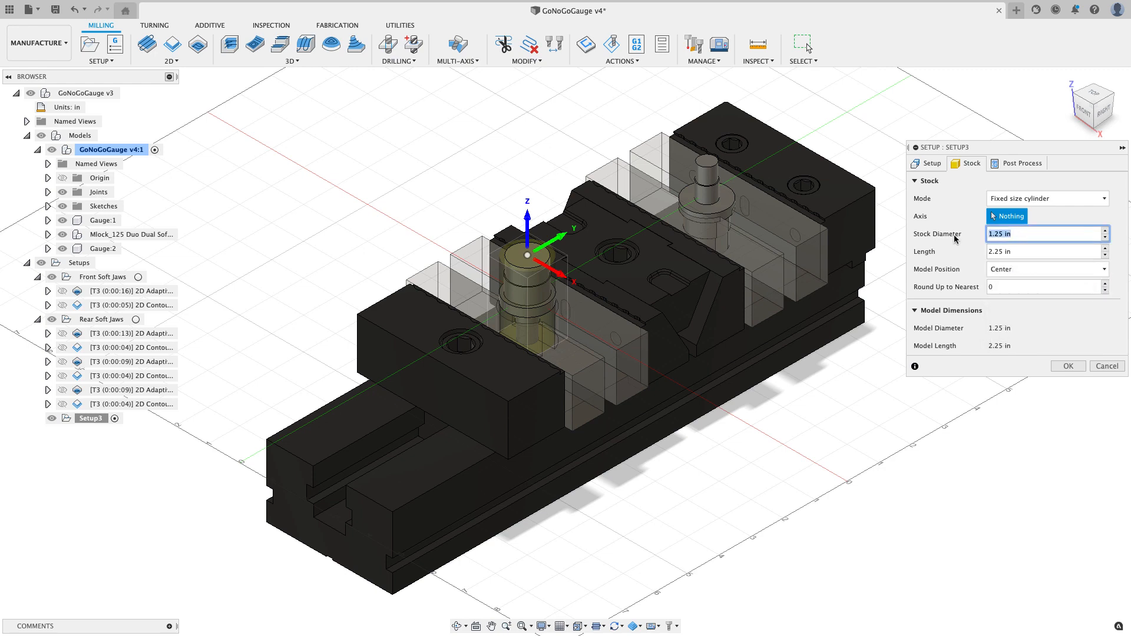
{"action": "type", "text": "1.375"}
{"action": "key", "text": "Tab"}
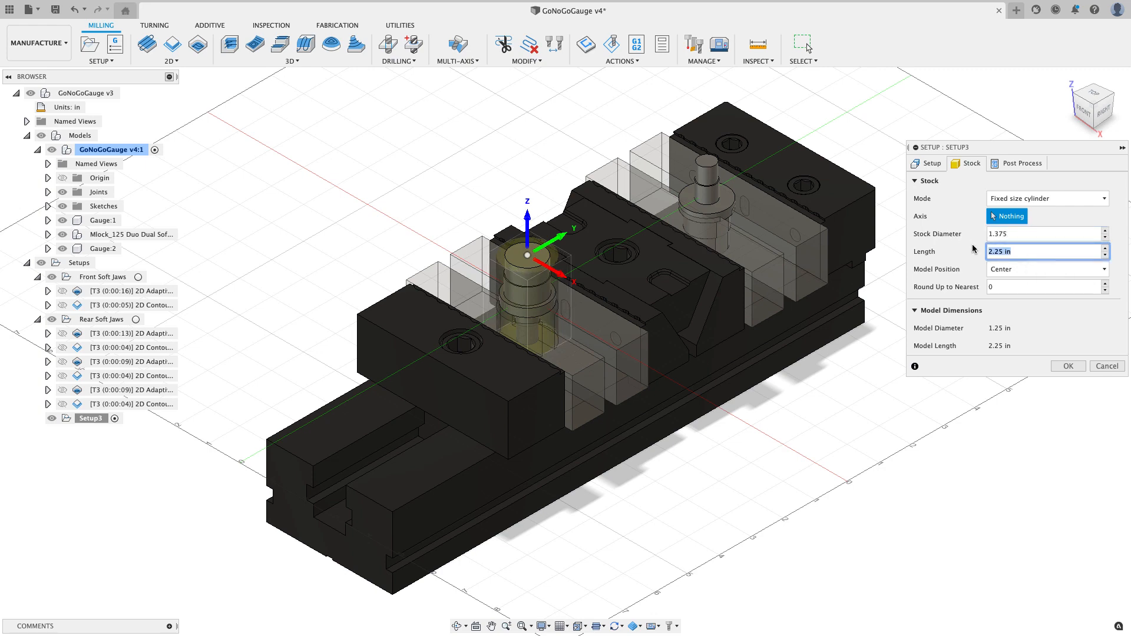
{"action": "type", "text": "2.37"}
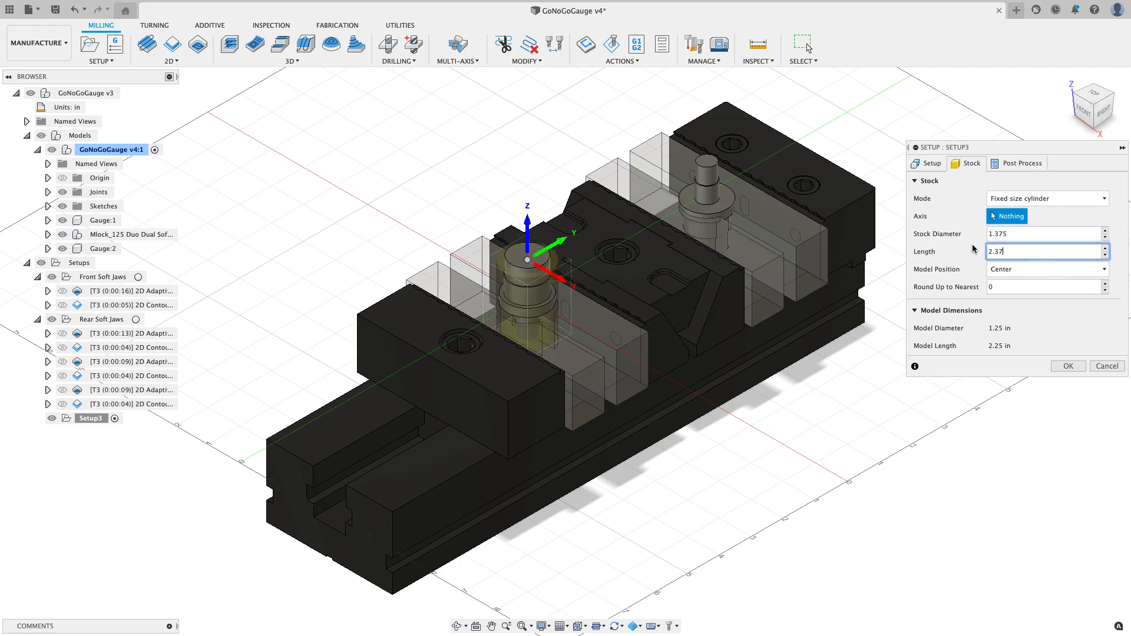
{"action": "type", "text": "5"}
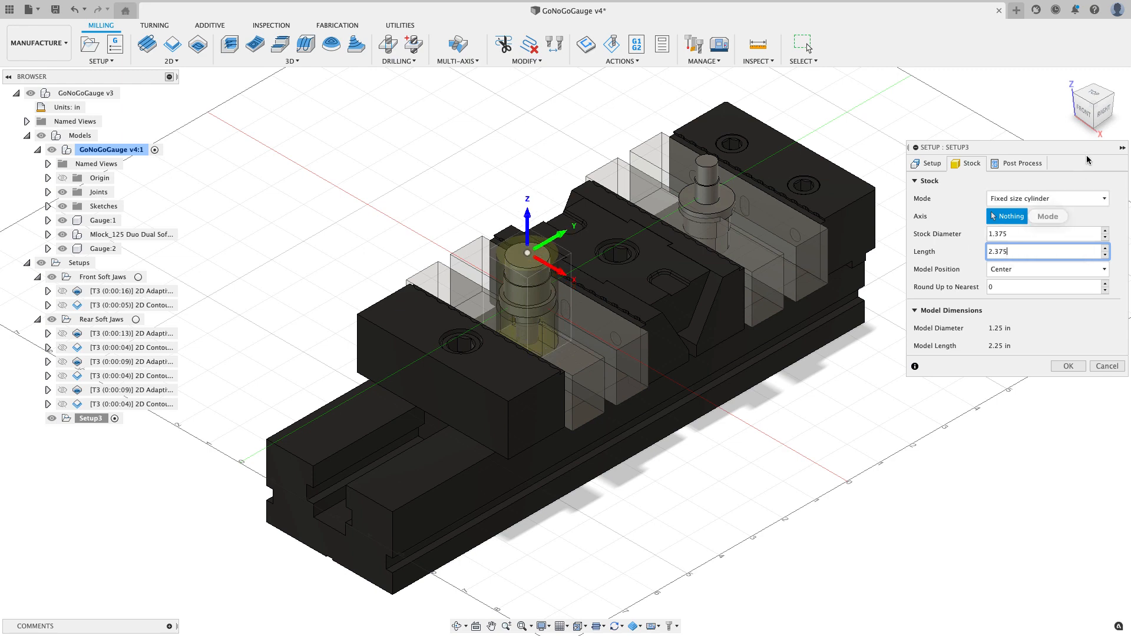
{"action": "left_click", "coordinate": [1102, 113]}
{"action": "scroll", "coordinate": [498, 294], "scroll_direction": "up", "scroll_amount": 6}
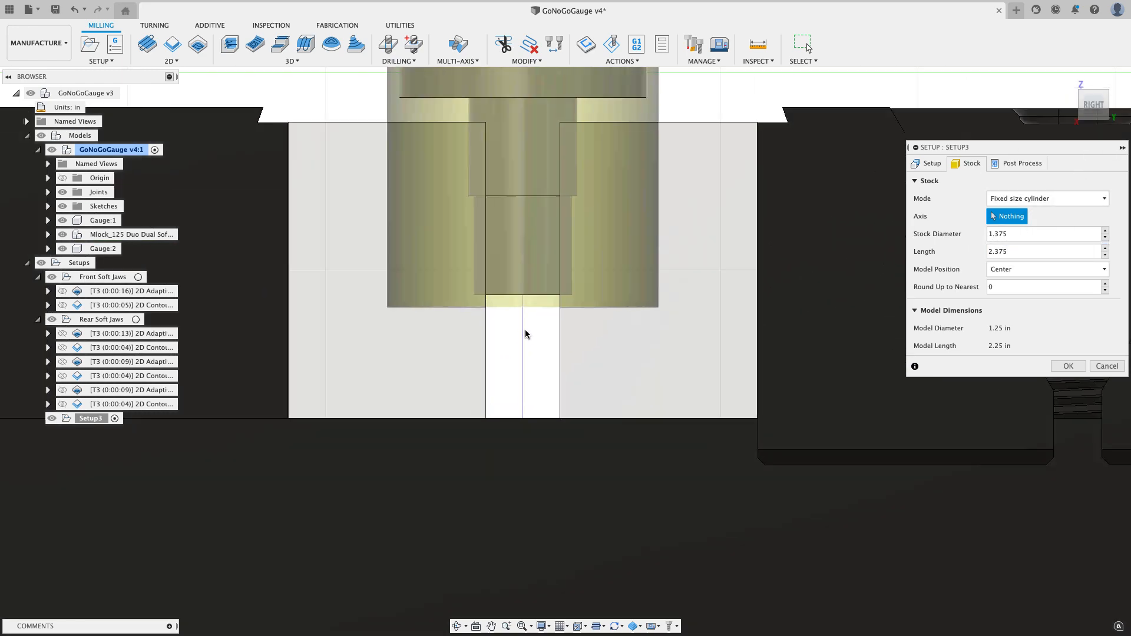
{"action": "scroll", "coordinate": [542, 305], "scroll_direction": "down", "scroll_amount": 5}
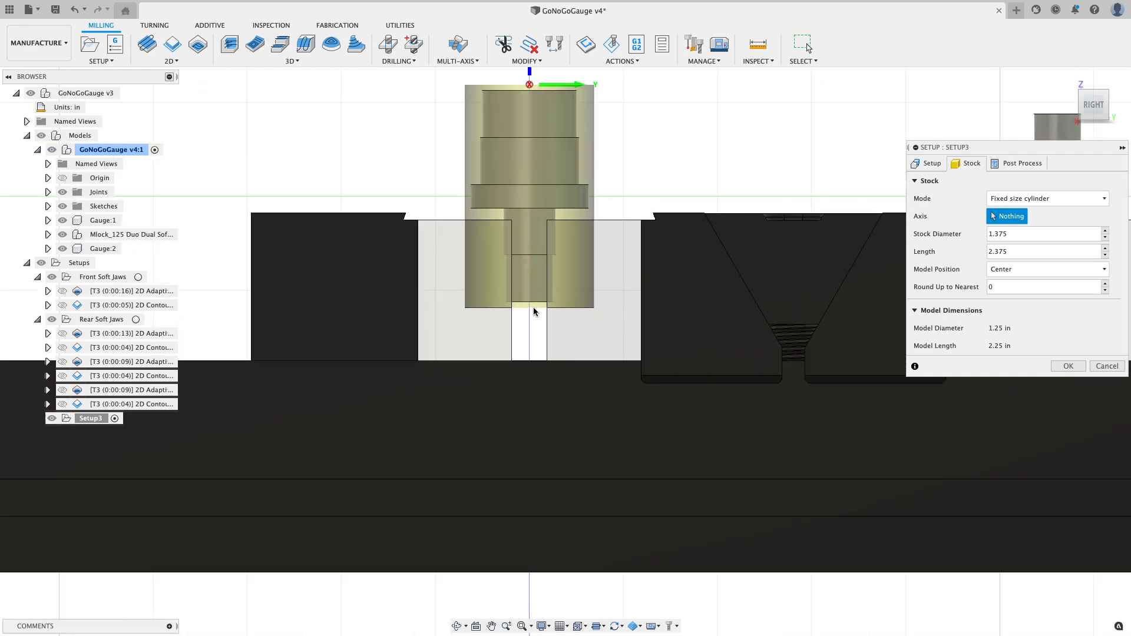
{"action": "scroll", "coordinate": [526, 155], "scroll_direction": "up", "scroll_amount": 3}
{"action": "scroll", "coordinate": [514, 153], "scroll_direction": "down", "scroll_amount": 3}
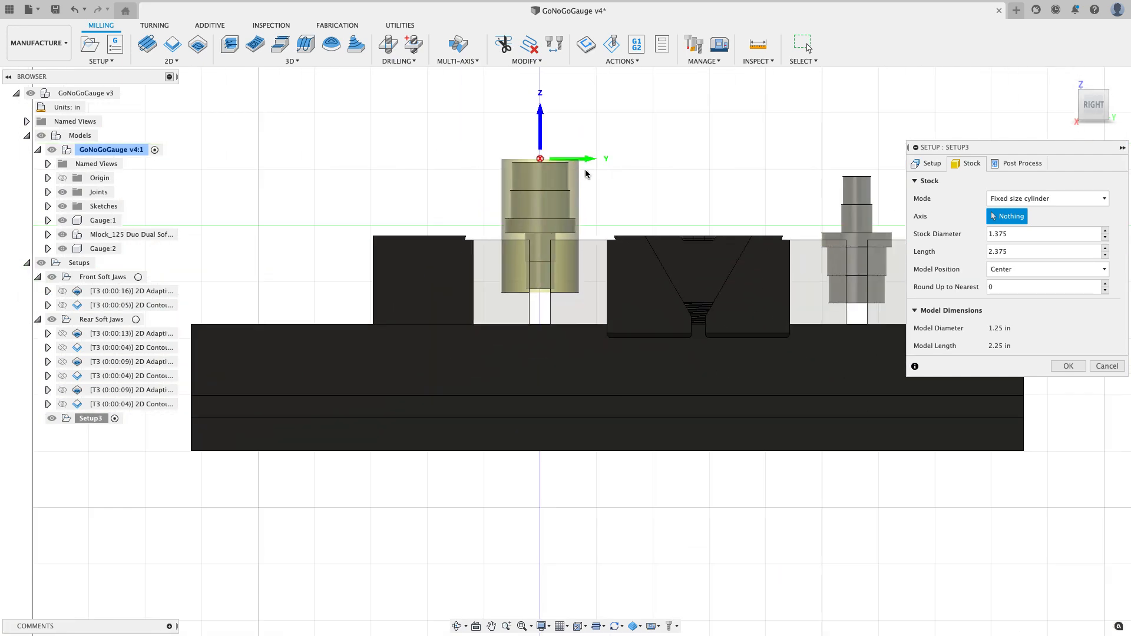
{"action": "middle_click_drag", "start_coordinate": [585, 169], "coordinate": [938, 177], "text": "shift"}
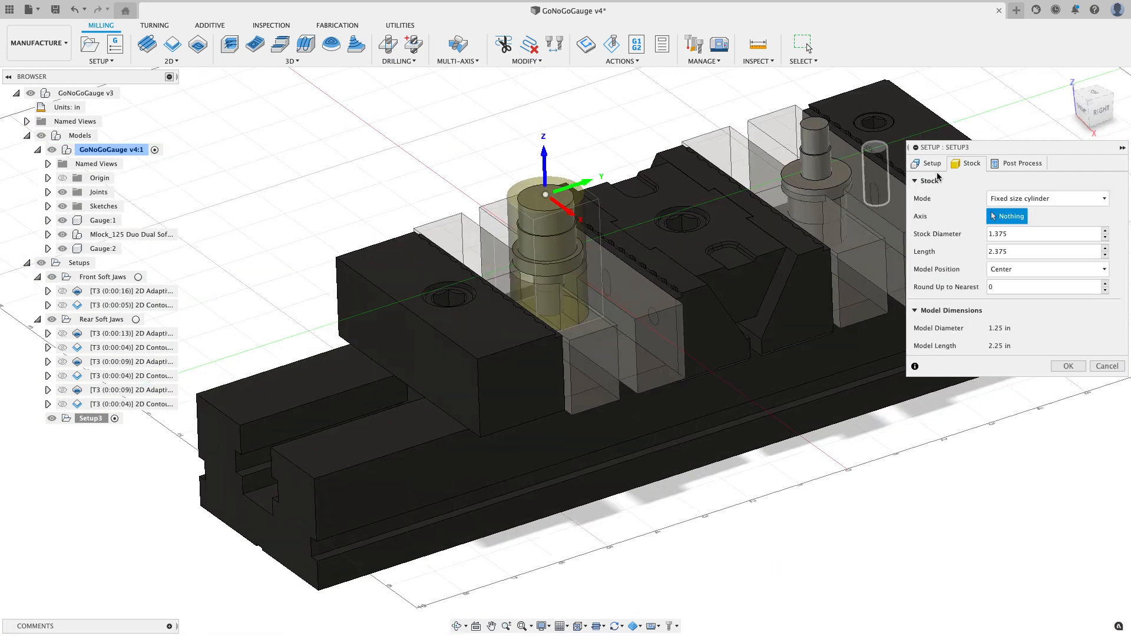
Step: Set the new setup's WCS offset to 1
{"action": "left_click", "coordinate": [1011, 169]}
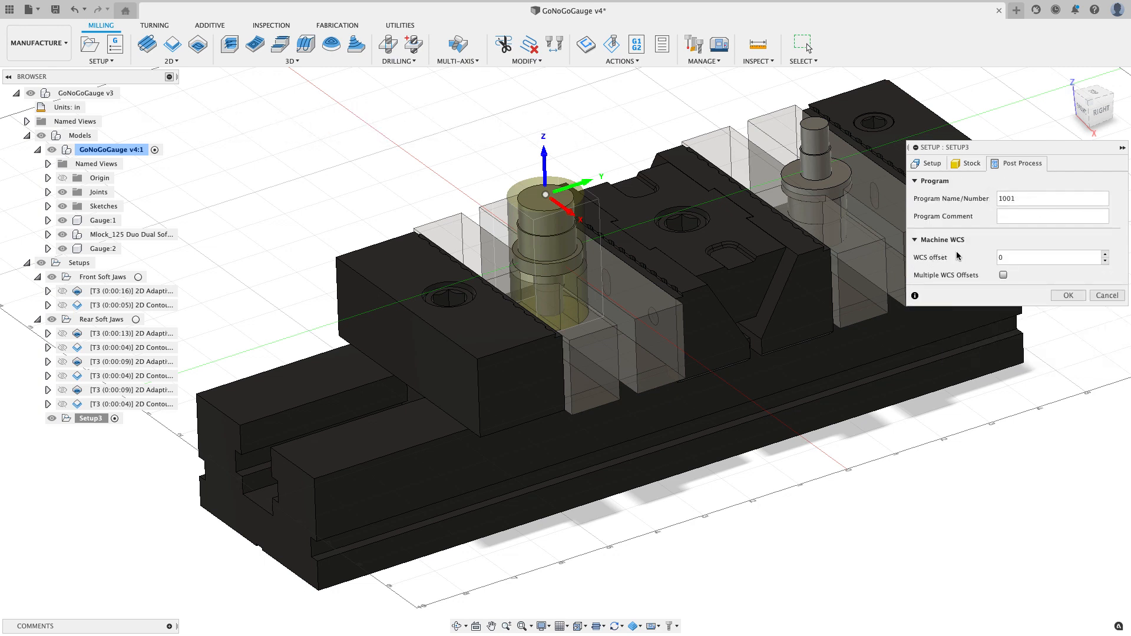
{"action": "left_click", "coordinate": [1105, 254]}
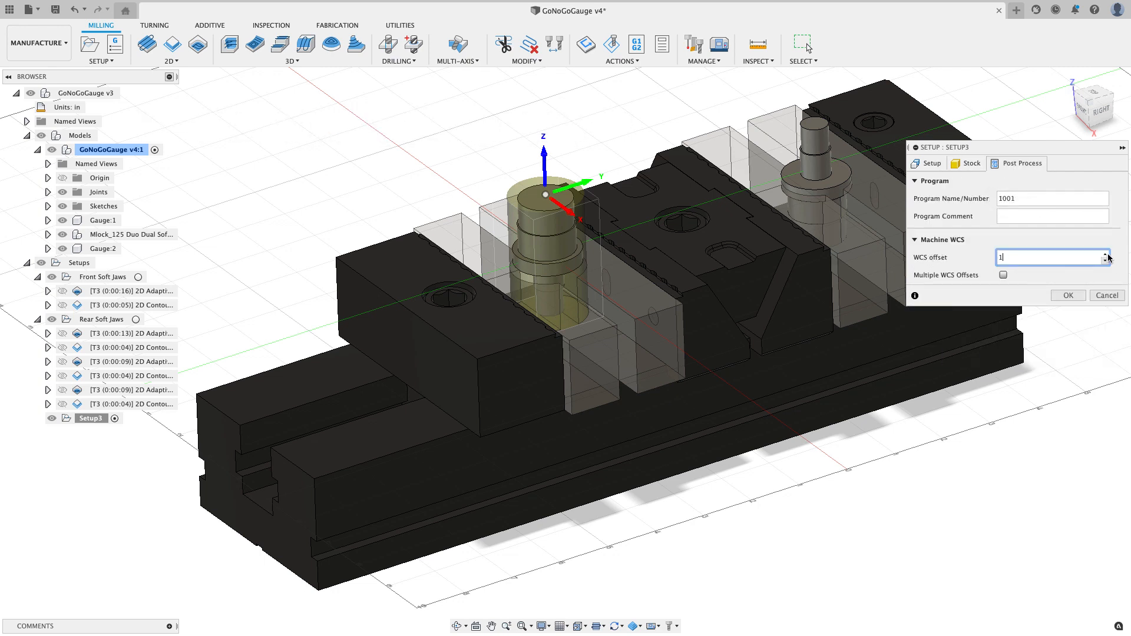
{"action": "scroll", "coordinate": [676, 220], "scroll_direction": "down", "scroll_amount": 2}
{"action": "scroll", "coordinate": [677, 220], "scroll_direction": "up", "scroll_amount": 2}
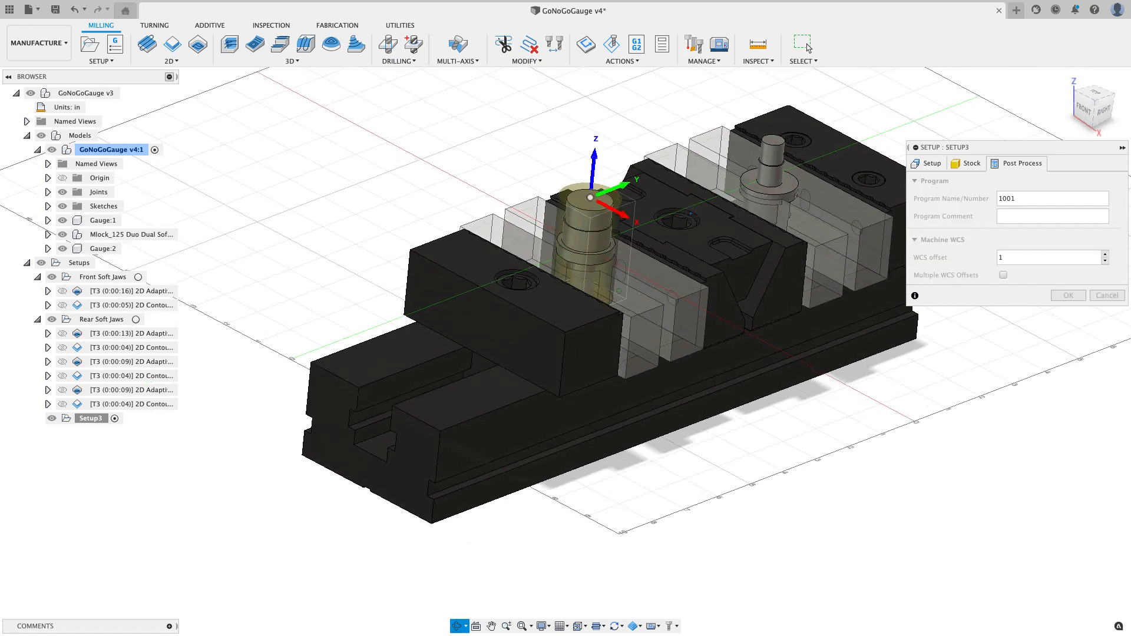
Step: Place the WCS origin by selected point on the outer top left corner of the front soft jaw and accept the setup
{"action": "left_click", "coordinate": [926, 166]}
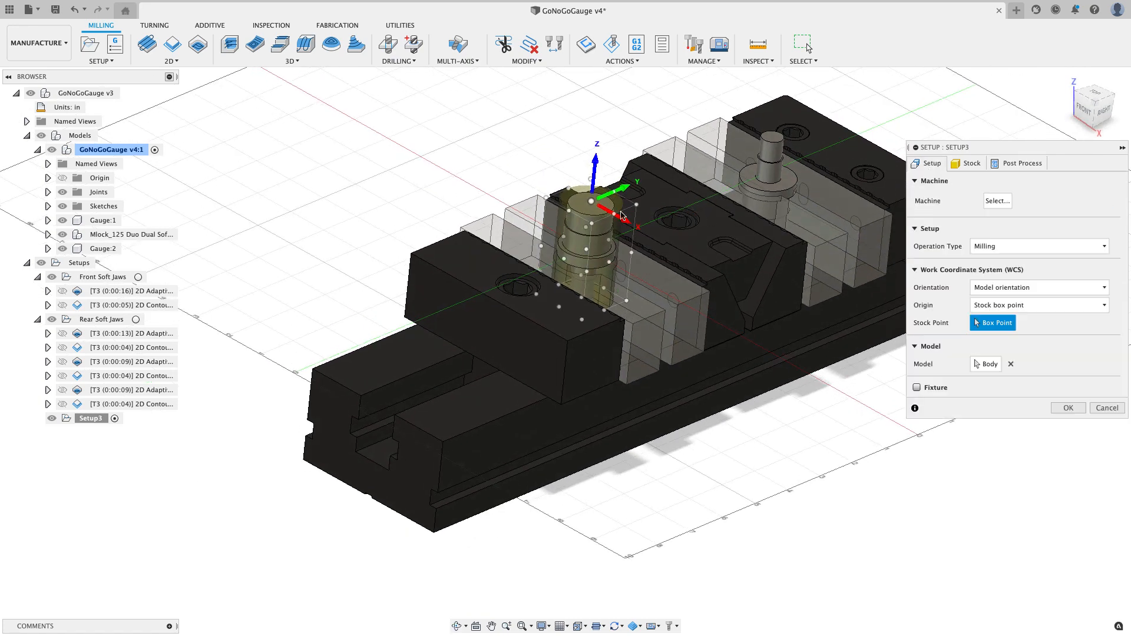
{"action": "scroll", "coordinate": [485, 221], "scroll_direction": "up", "scroll_amount": 3}
{"action": "scroll", "coordinate": [460, 230], "scroll_direction": "up", "scroll_amount": 2}
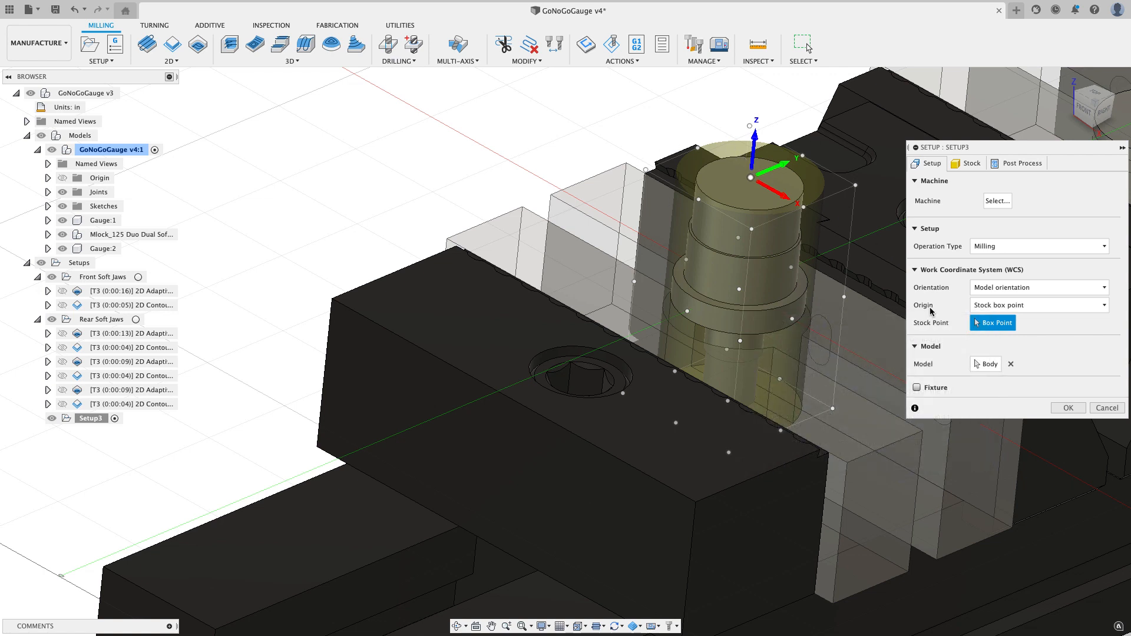
{"action": "left_click", "coordinate": [1002, 305]}
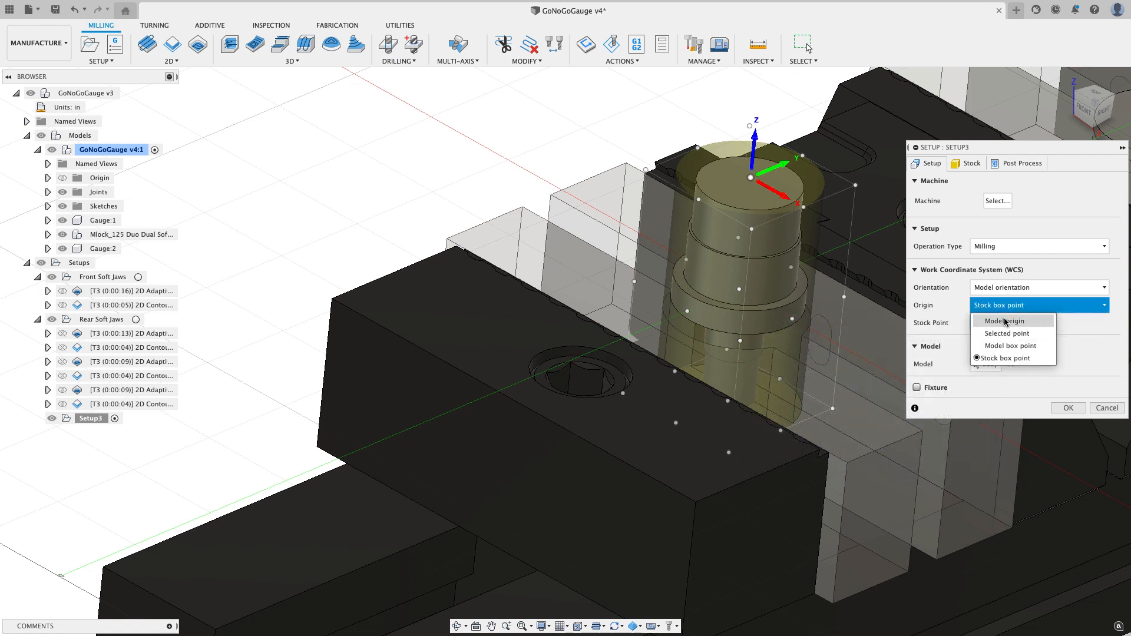
{"action": "left_click", "coordinate": [1005, 333]}
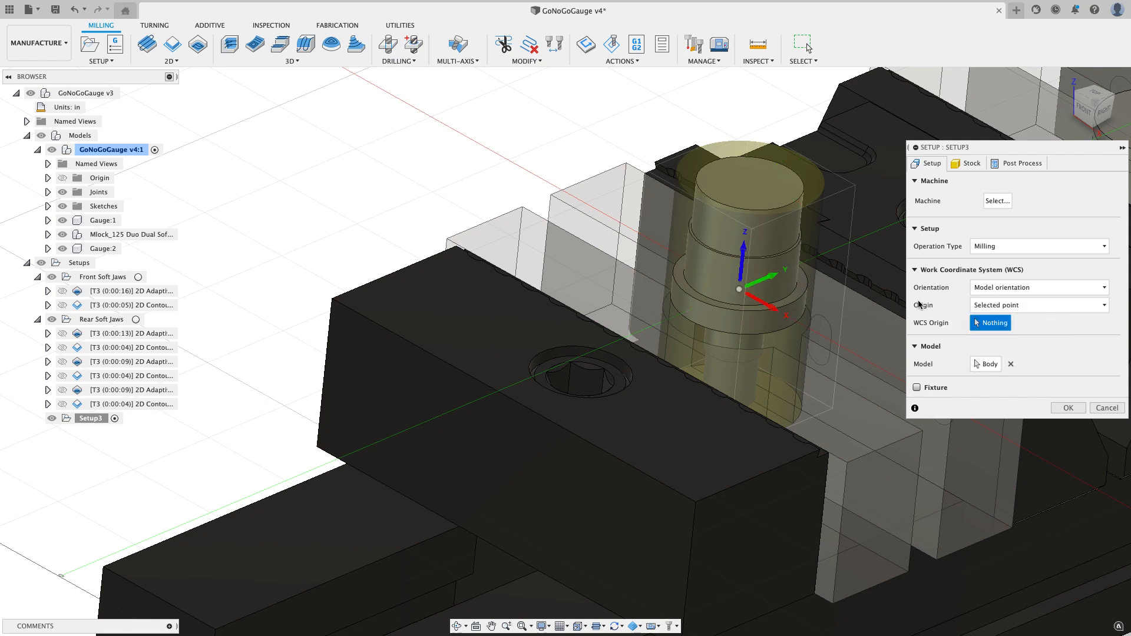
{"action": "left_click", "coordinate": [448, 242]}
{"action": "scroll", "coordinate": [400, 187], "scroll_direction": "down", "scroll_amount": 3}
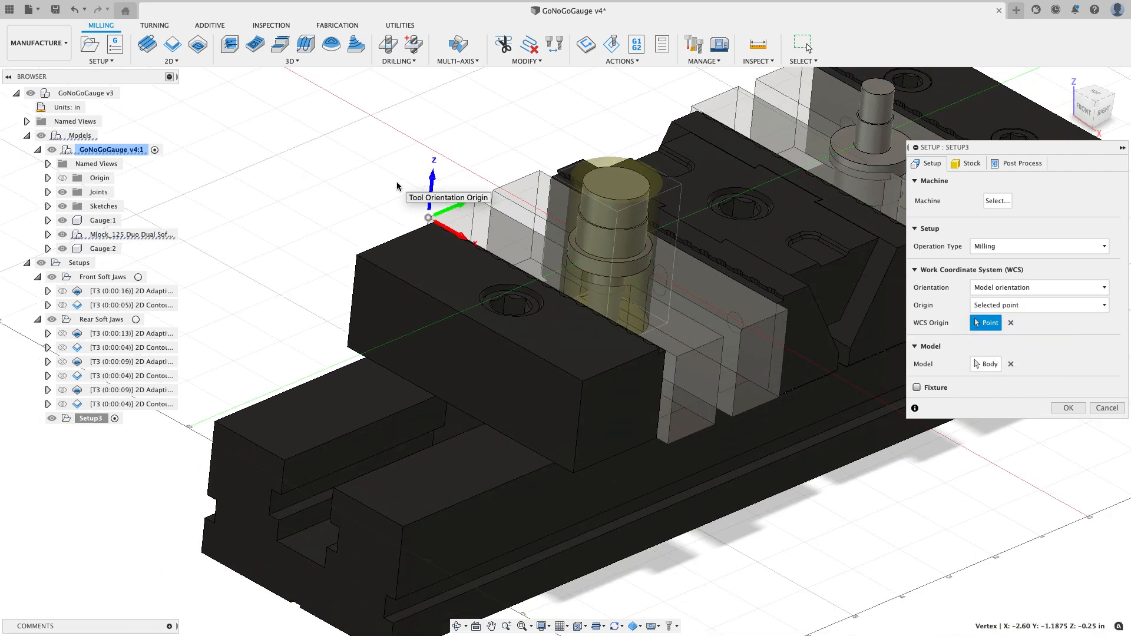
{"action": "scroll", "coordinate": [397, 186], "scroll_direction": "down", "scroll_amount": 3}
{"action": "middle_click_drag", "start_coordinate": [485, 176], "coordinate": [464, 164]}
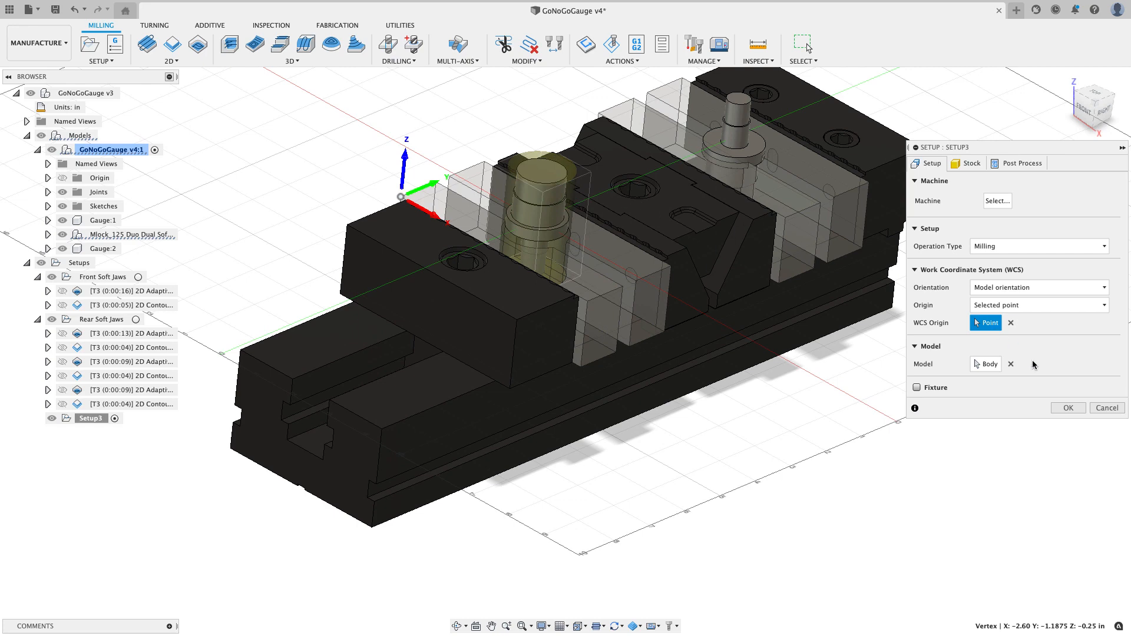
{"action": "left_click", "coordinate": [1068, 407]}
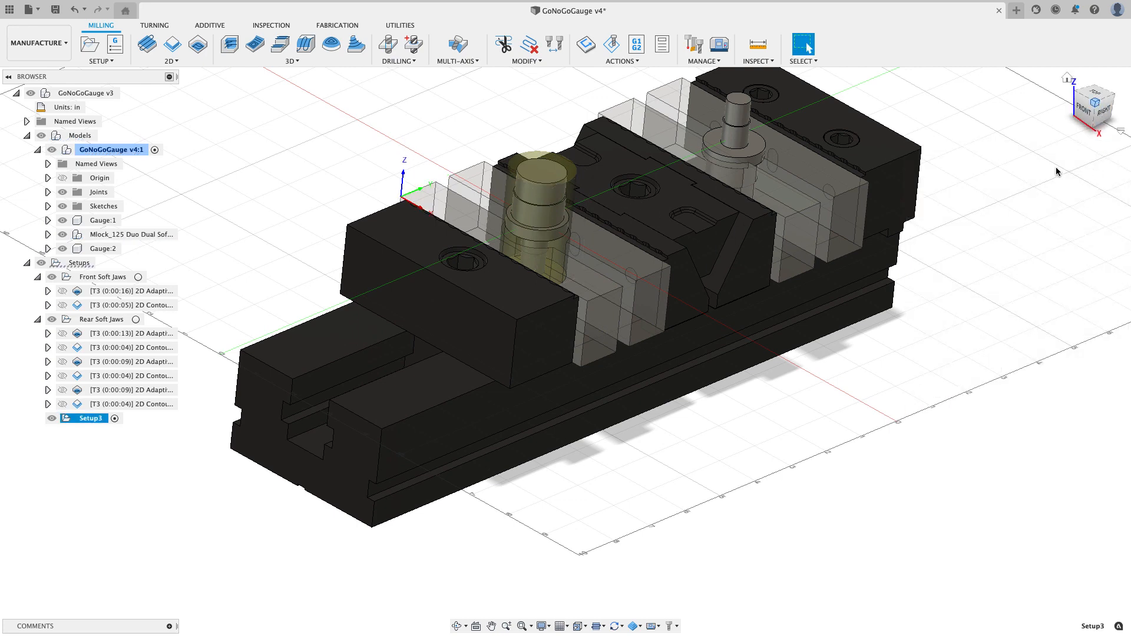
{"action": "left_click", "coordinate": [1029, 194]}
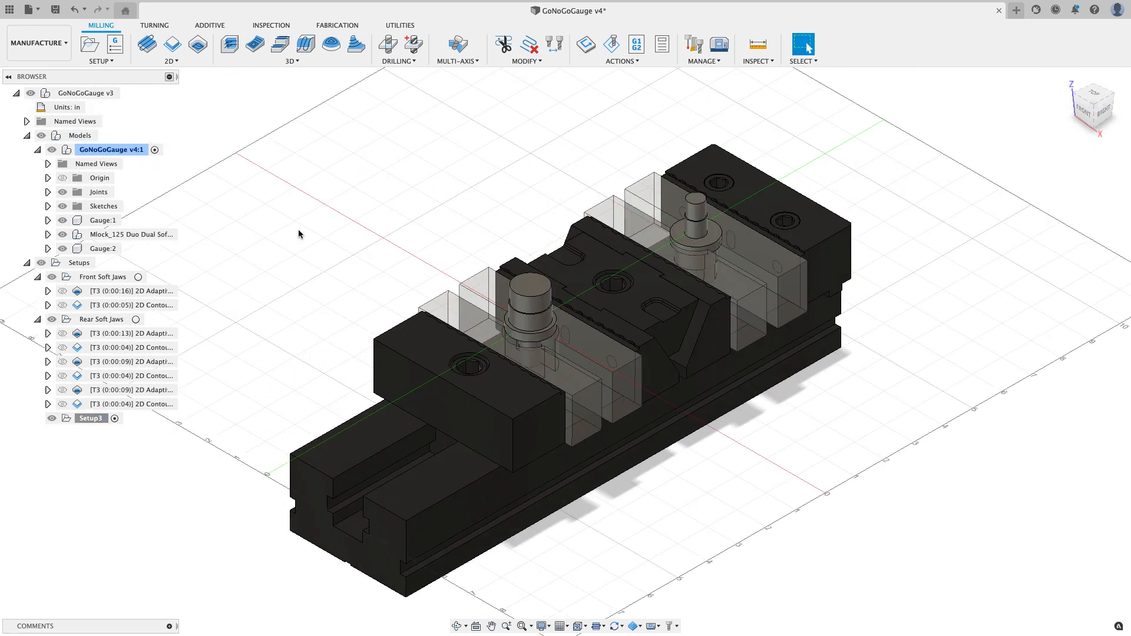
Step: Rename the new setup as Front Gauge
{"action": "double_click", "coordinate": [98, 418]}
{"action": "type", "text": "FR"}
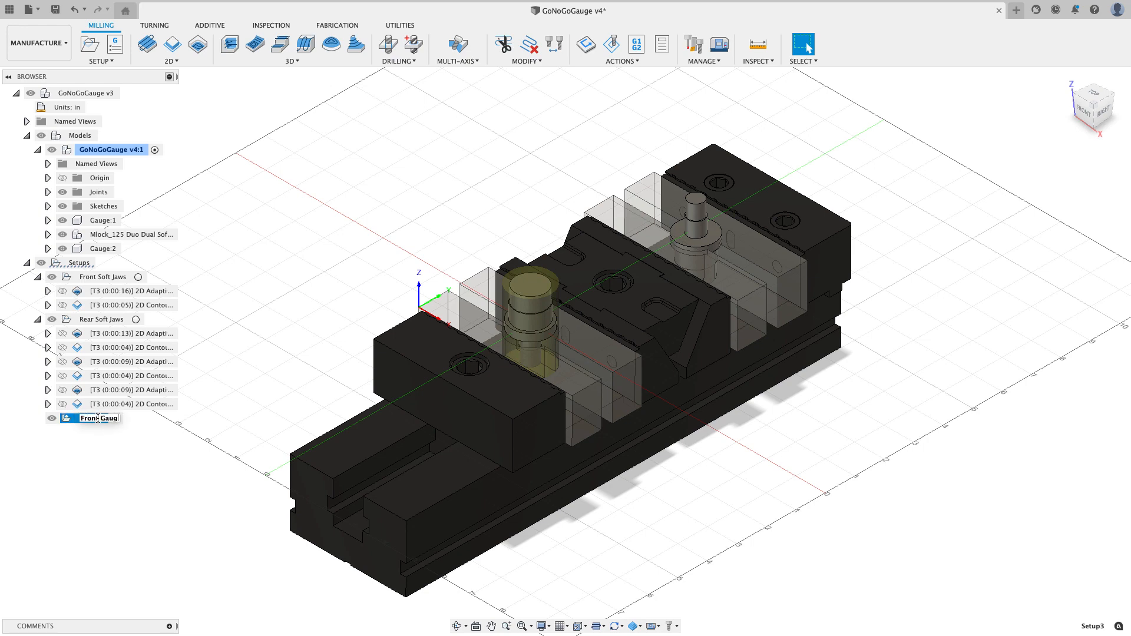
{"action": "left_click", "coordinate": [228, 393]}
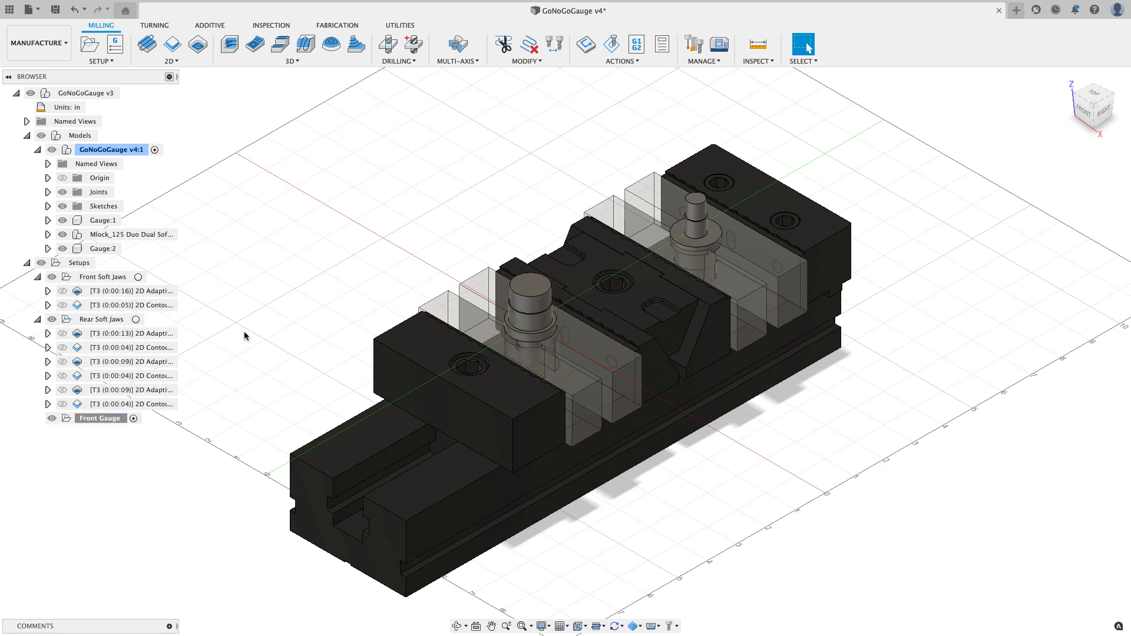
Step: Start a 3D Adaptive operation in the Front Gauge setup with tool 2, the 1-1/4" ShearHog, from the Syil X7 Aluminum library
{"action": "left_click", "coordinate": [296, 61]}
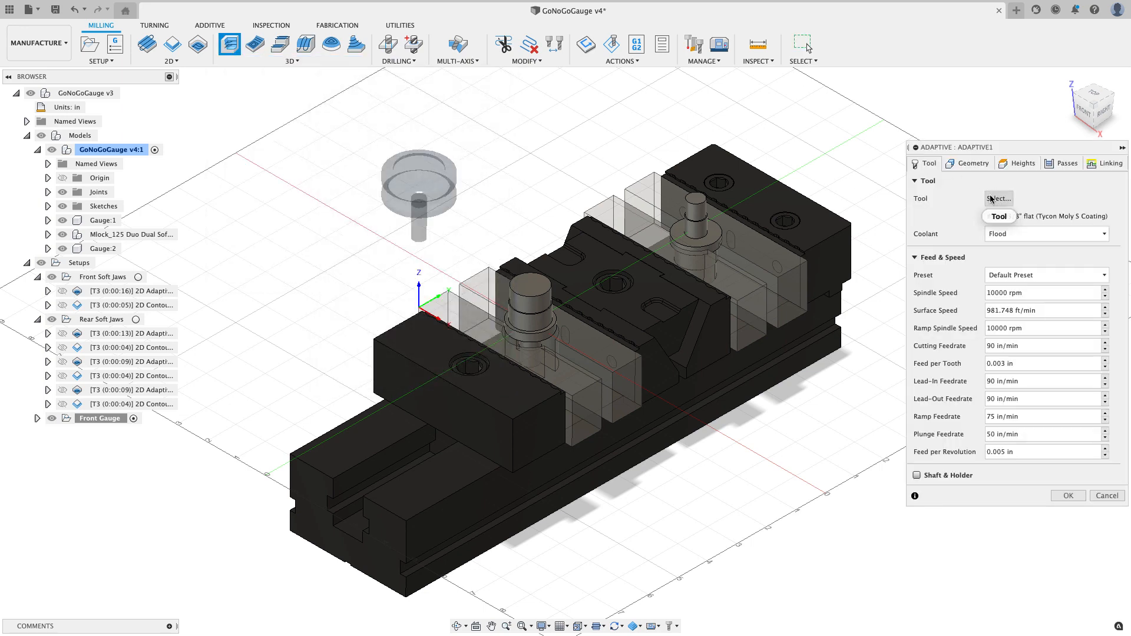
{"action": "left_click", "coordinate": [998, 199]}
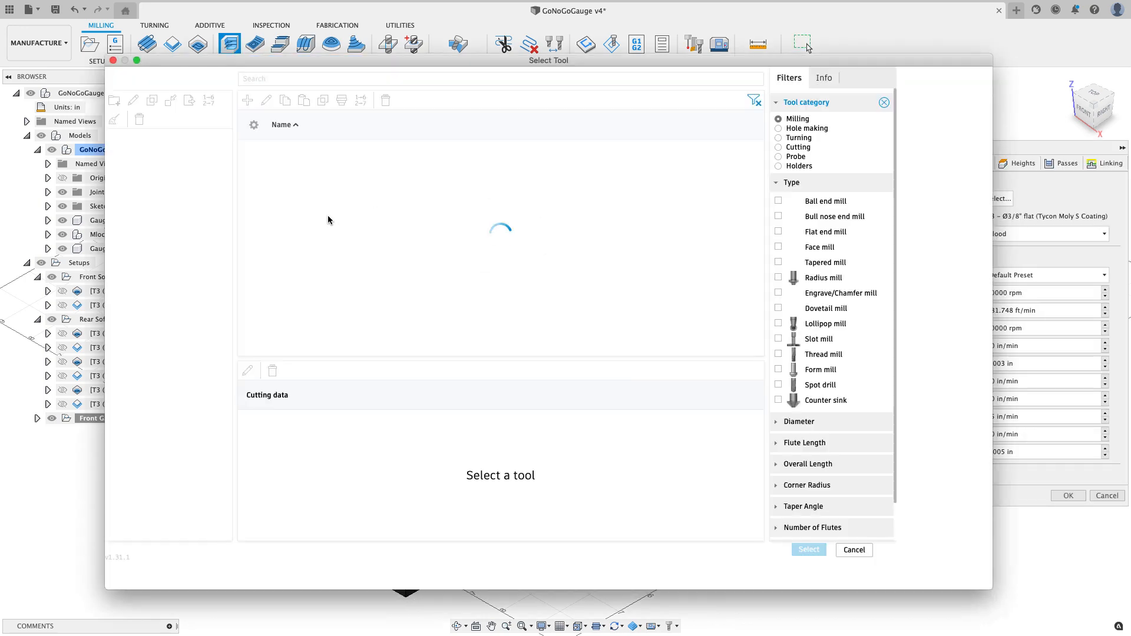
{"action": "left_click", "coordinate": [170, 433]}
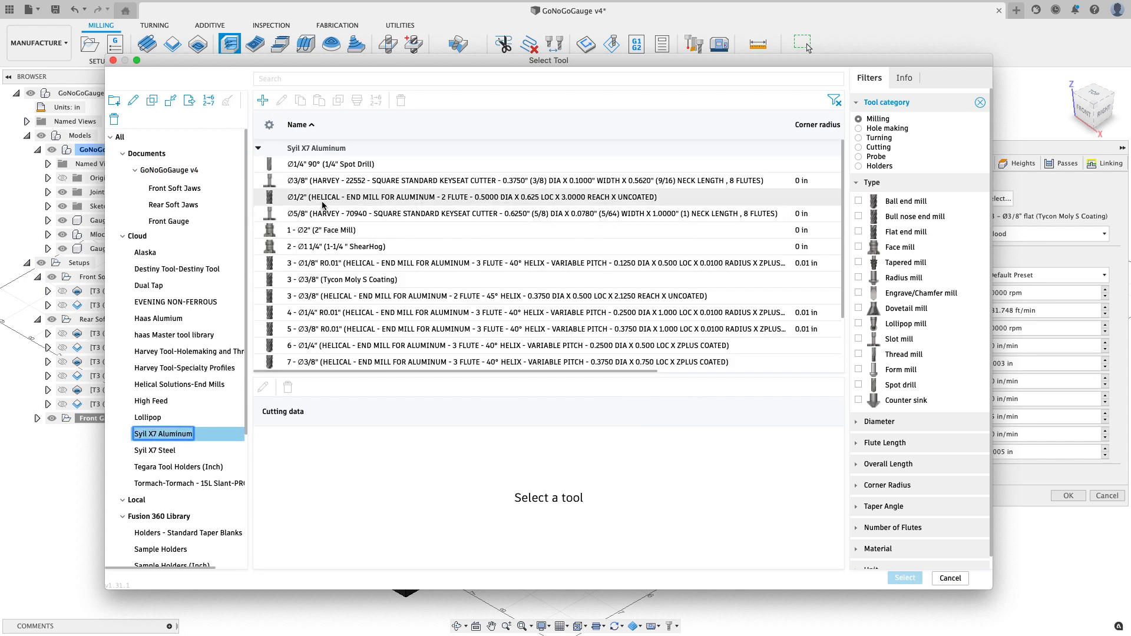
{"action": "left_click", "coordinate": [329, 247]}
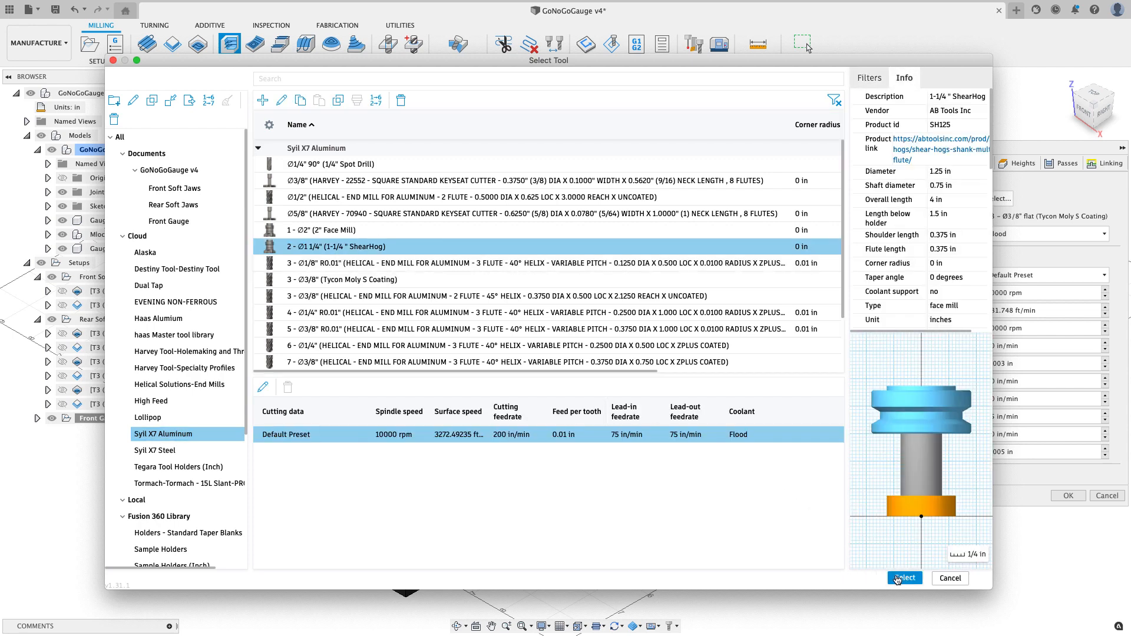
{"action": "left_click", "coordinate": [898, 579]}
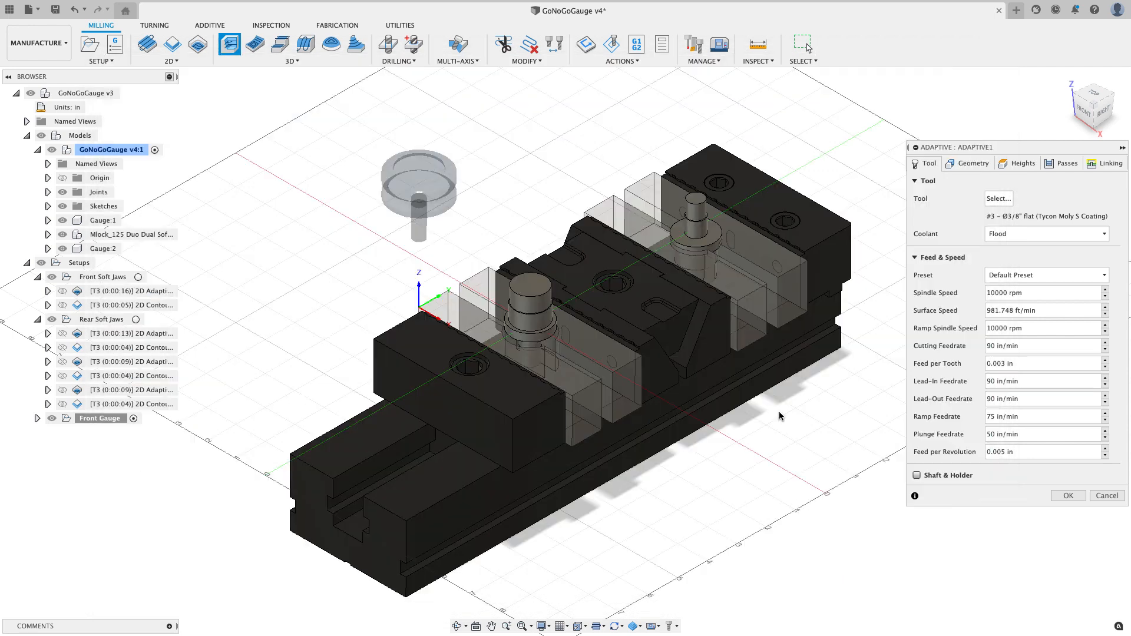
Step: Keep the adaptive operation's default geometry and set its bottom height from the model top
{"action": "left_click", "coordinate": [963, 167]}
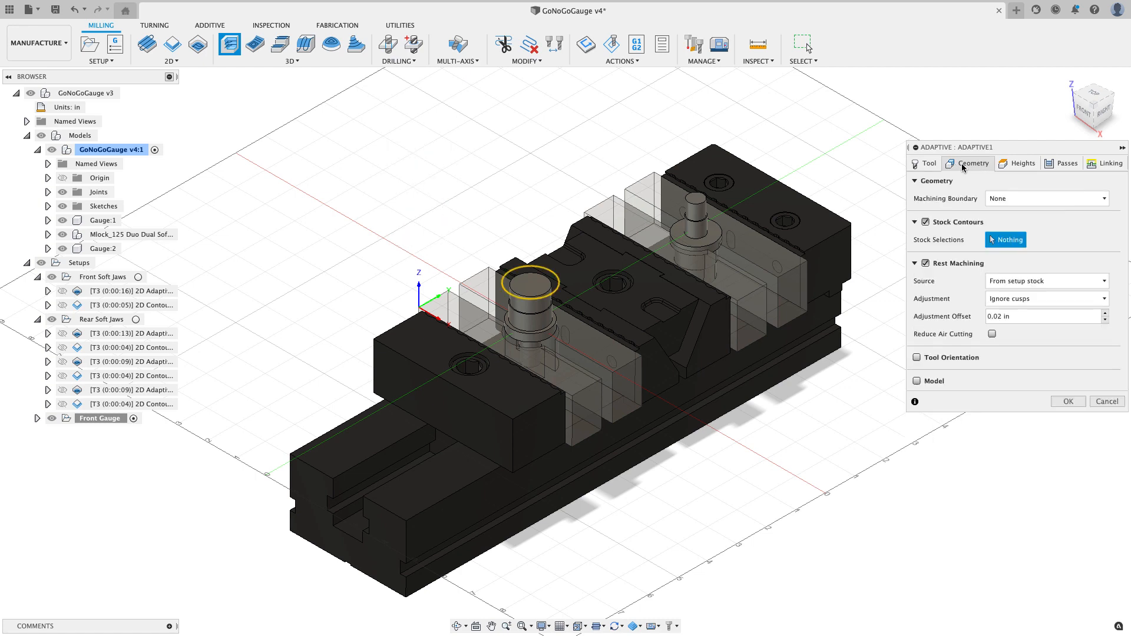
{"action": "left_click", "coordinate": [1022, 163]}
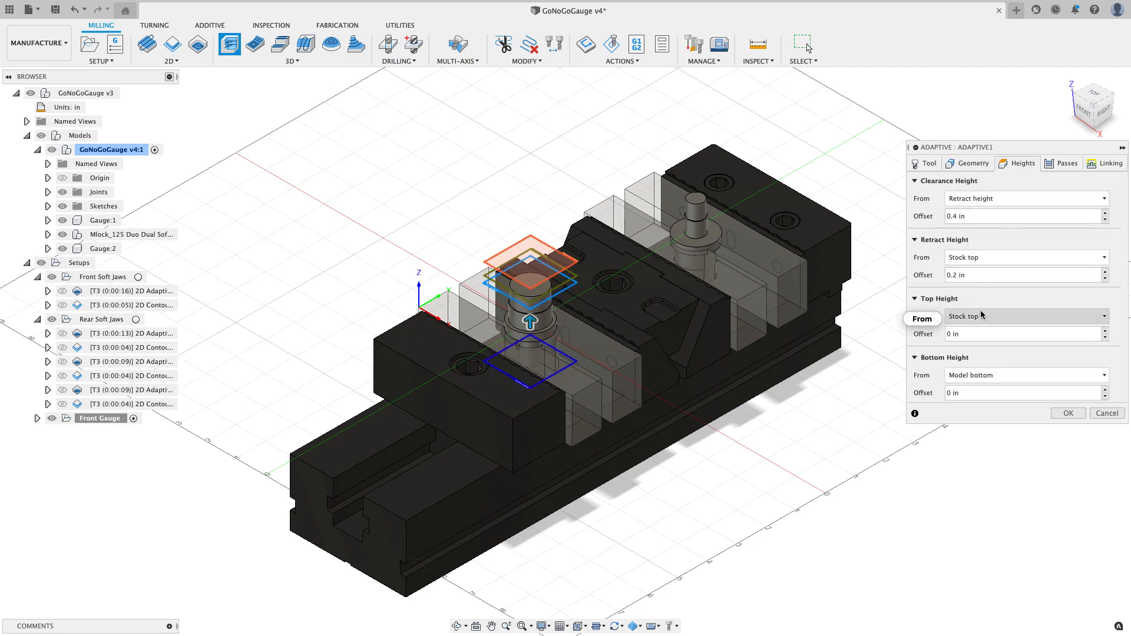
{"action": "left_click", "coordinate": [984, 375]}
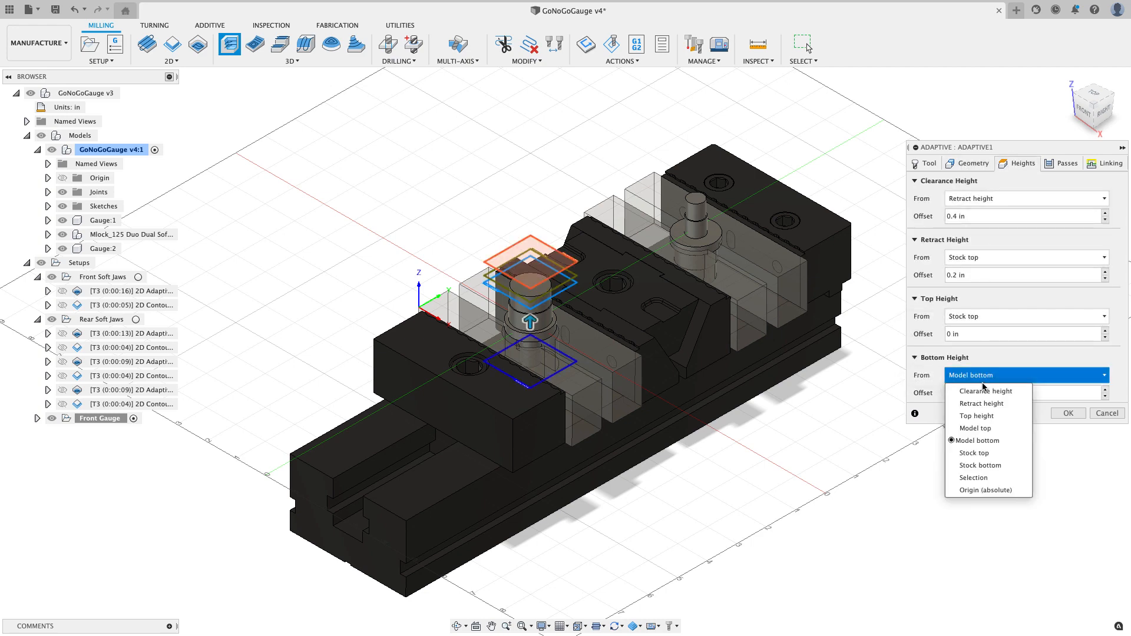
{"action": "left_click", "coordinate": [981, 429]}
Step: Set the adaptive passes to an optimal load of 0.5 in, with flat area detection and order by area enabled
{"action": "left_click", "coordinate": [1063, 163]}
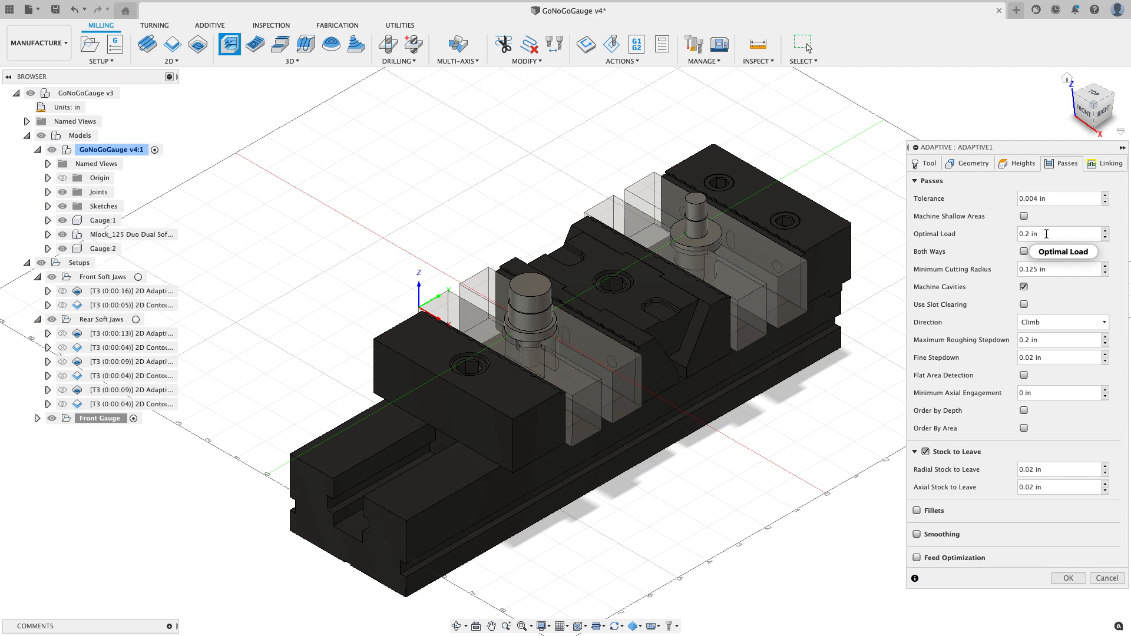
{"action": "left_click", "coordinate": [1046, 234]}
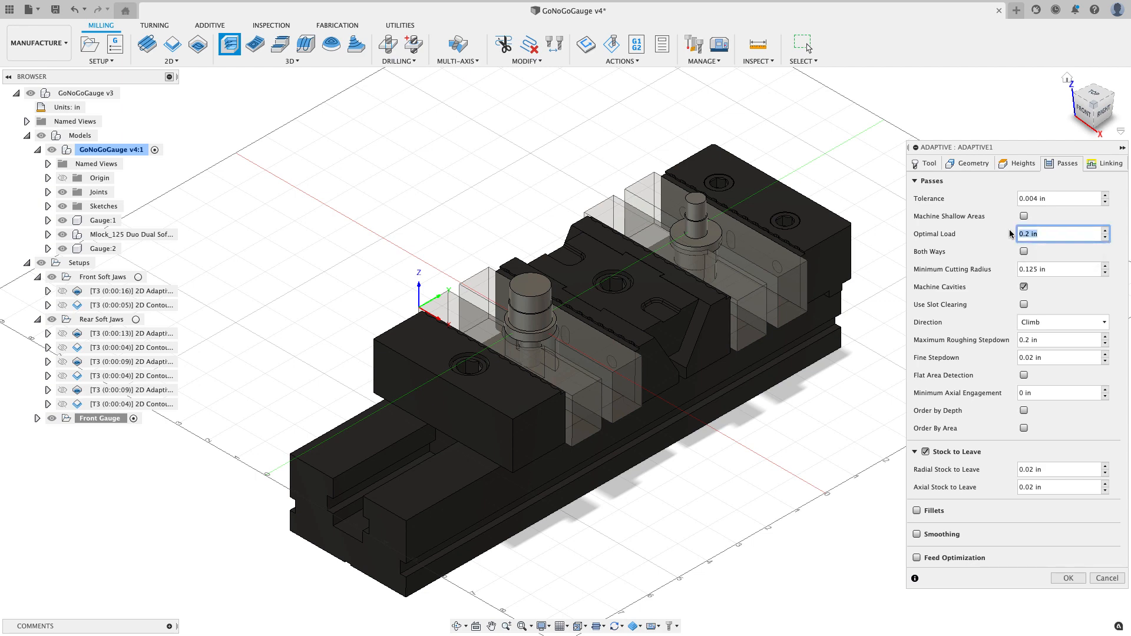
{"action": "type", "text": ".5"}
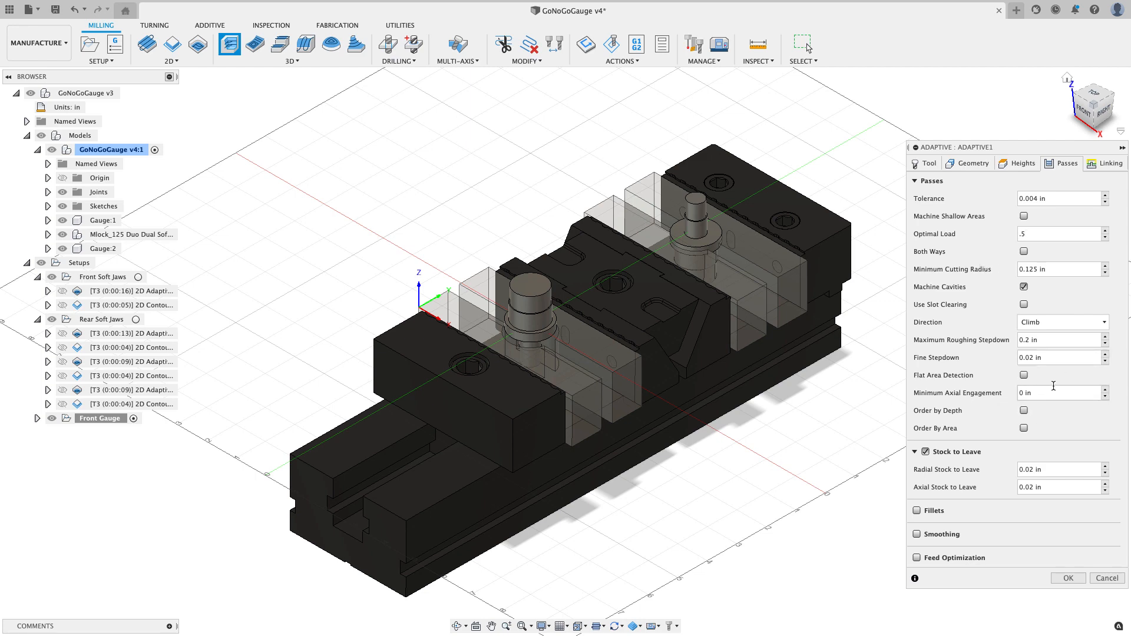
{"action": "left_click", "coordinate": [1025, 375]}
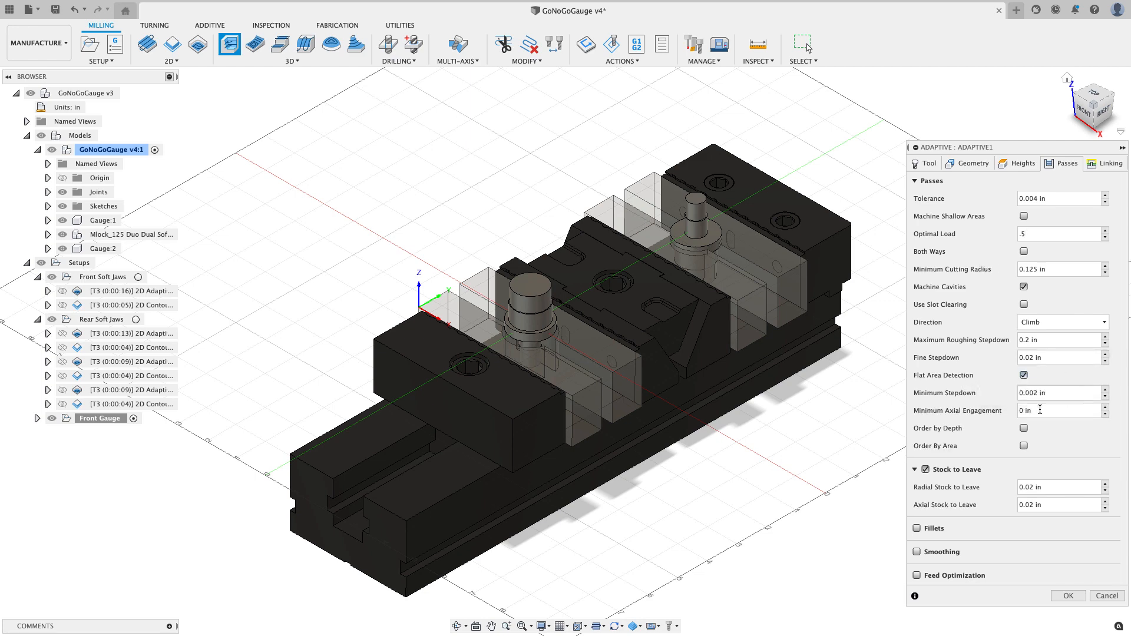
{"action": "left_click", "coordinate": [1025, 446]}
Step: Set radial stock to leave to -0.1 in and axial stock to leave to 0.01 in, and generate the adaptive toolpath
{"action": "left_click_drag", "start_coordinate": [1060, 487], "coordinate": [990, 489]}
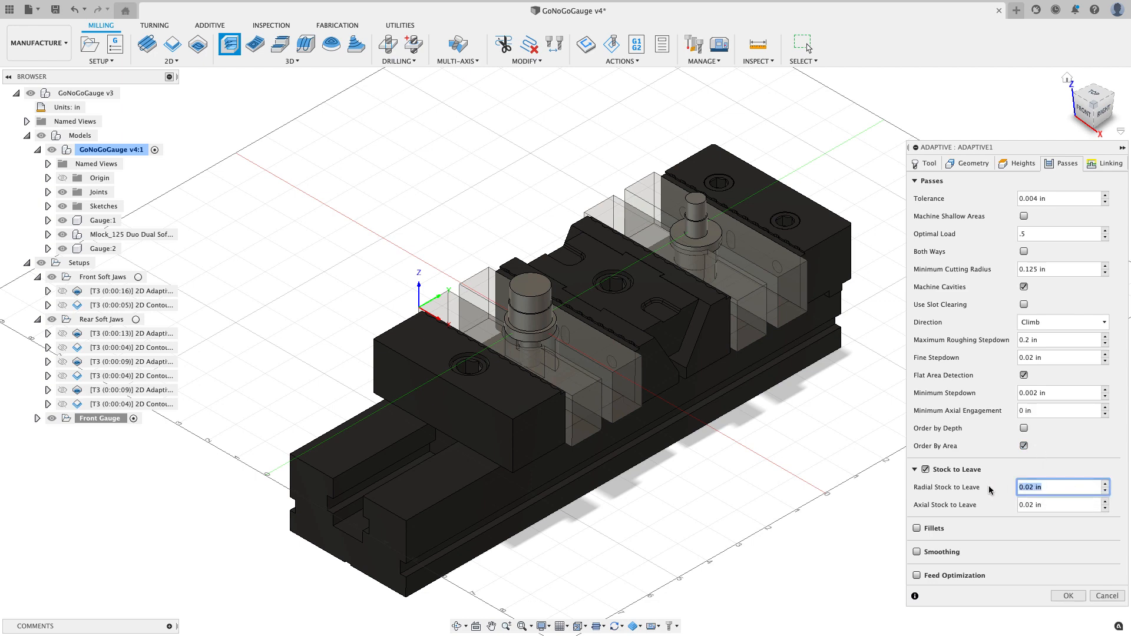
{"action": "type", "text": "-.1"}
{"action": "left_click_drag", "start_coordinate": [1054, 506], "coordinate": [986, 504]}
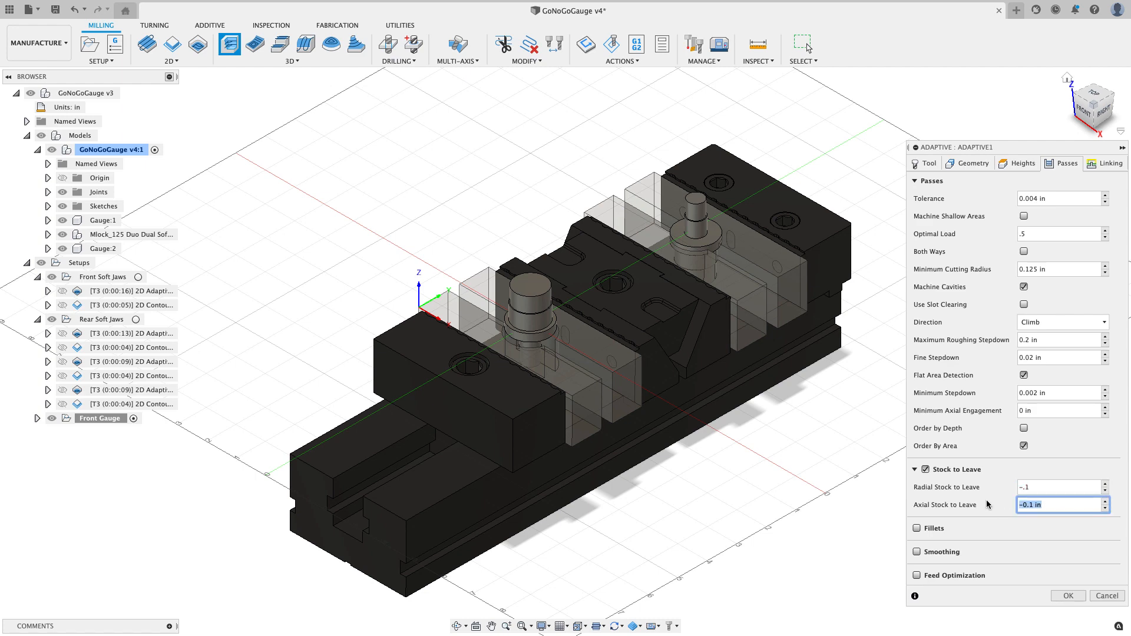
{"action": "type", "text": ".01"}
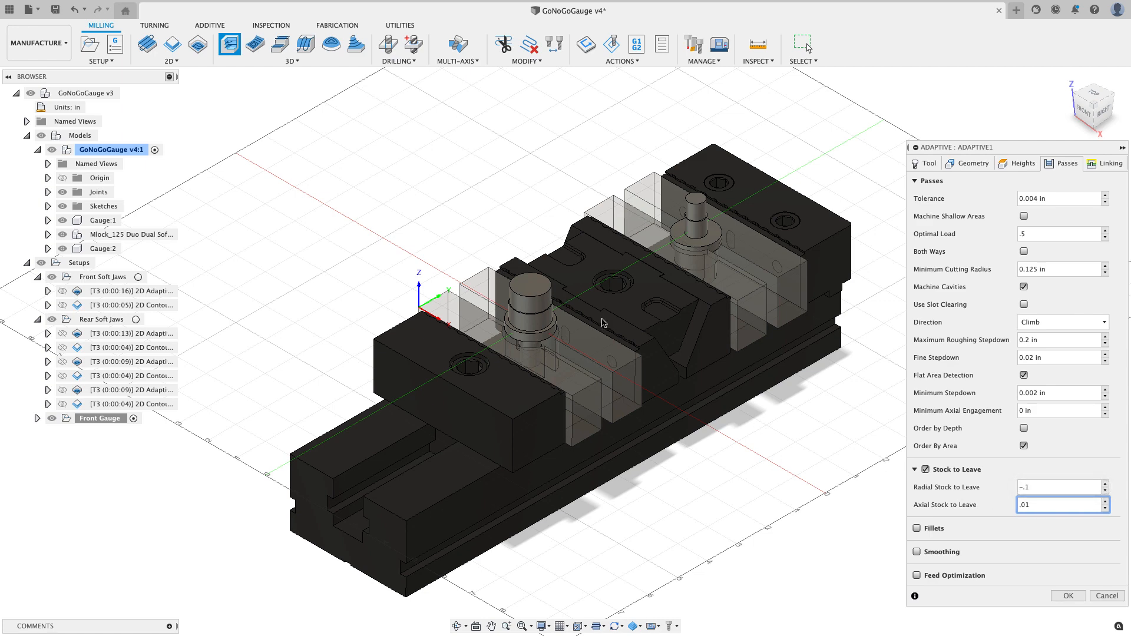
{"action": "left_click", "coordinate": [1103, 163]}
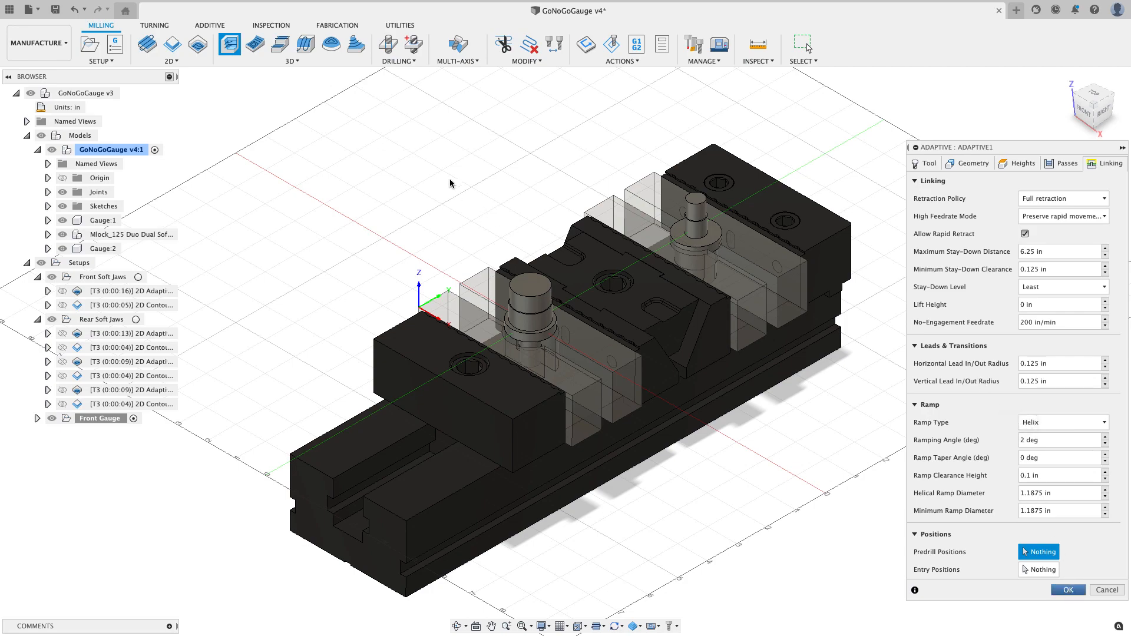
{"action": "key", "text": "Return"}
{"action": "middle_click_drag", "start_coordinate": [482, 206], "coordinate": [579, 158], "text": "shift"}
{"action": "scroll", "coordinate": [579, 158], "scroll_direction": "down", "scroll_amount": 2}
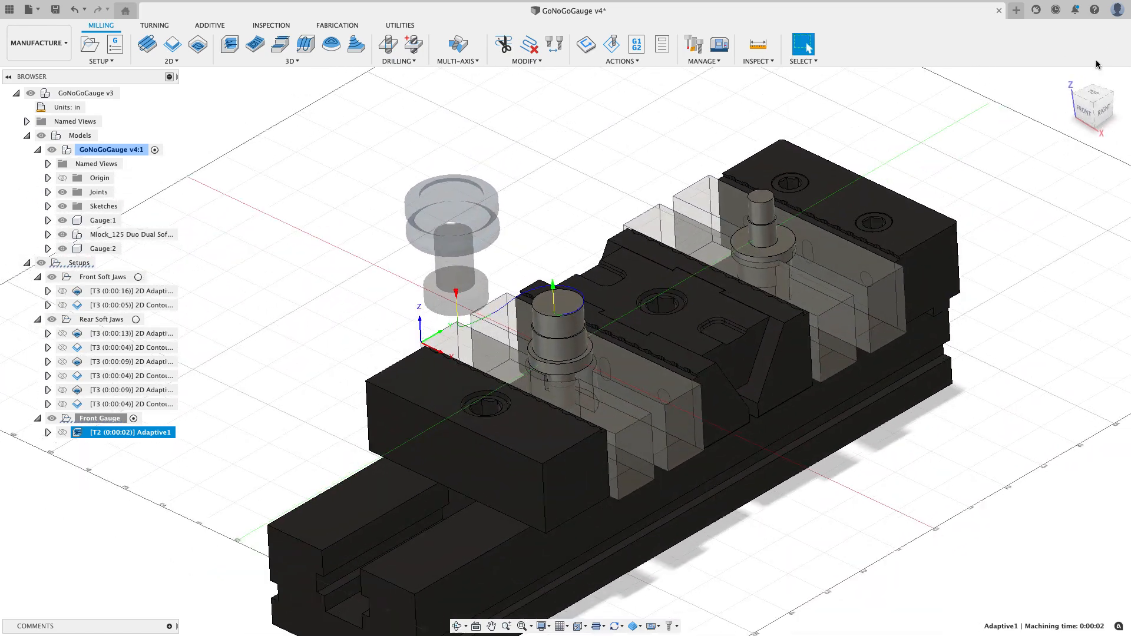
{"action": "left_click", "coordinate": [1093, 102]}
{"action": "left_click", "coordinate": [299, 144]}
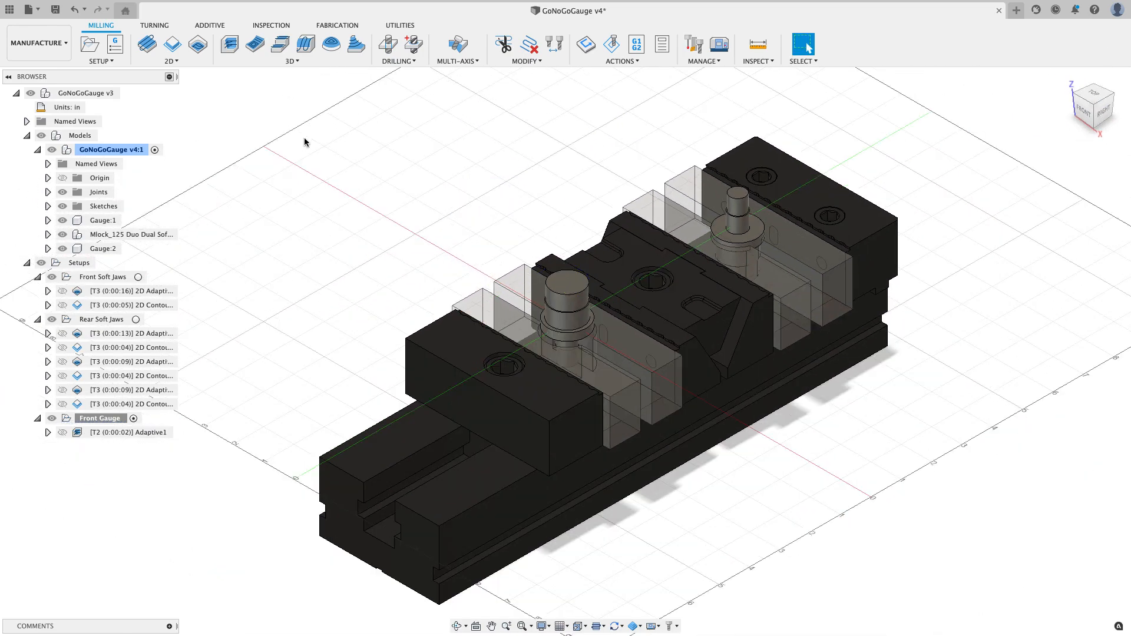
Step: Start a 2D Face operation over the front gauge's stock and set its pass extension to 0.75 in
{"action": "left_click", "coordinate": [178, 62]}
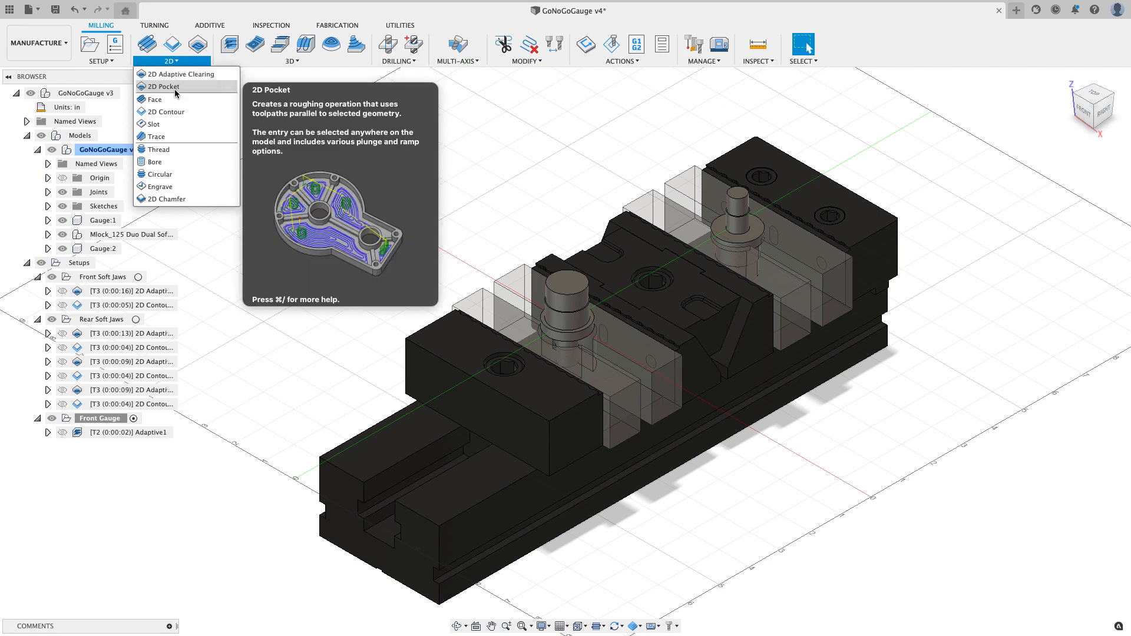
{"action": "left_click", "coordinate": [156, 99]}
{"action": "left_click", "coordinate": [969, 164]}
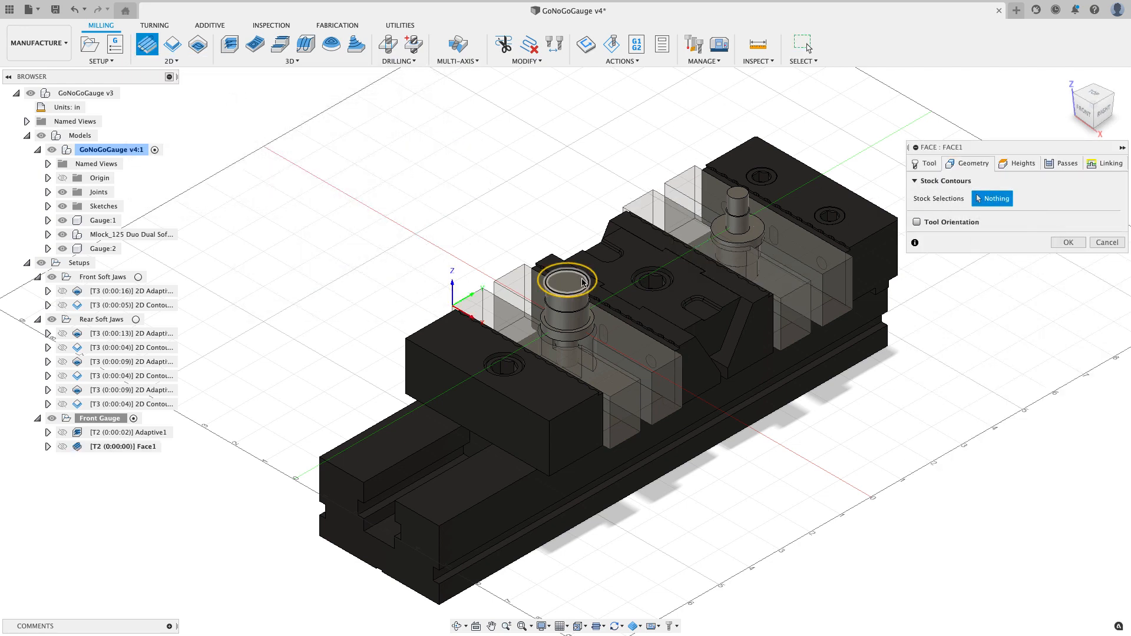
{"action": "left_click", "coordinate": [1064, 164]}
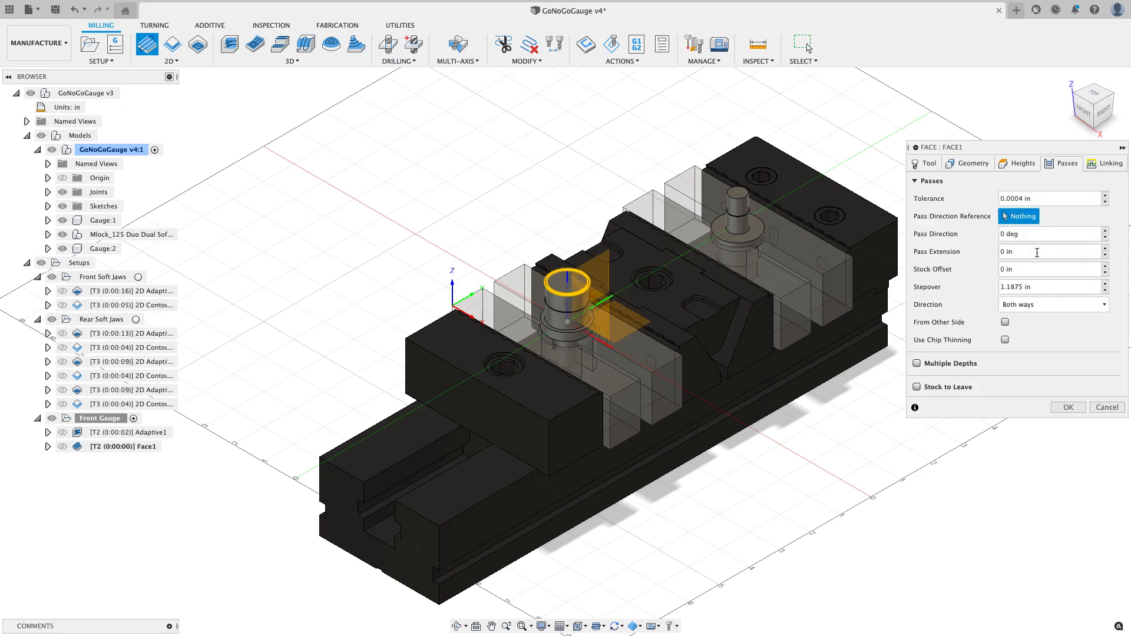
{"action": "left_click", "coordinate": [968, 250]}
{"action": "type", "text": ".75"}
Step: Enable Extend Before Retract in the face operation's linking settings and generate its toolpath
{"action": "left_click", "coordinate": [1105, 163]}
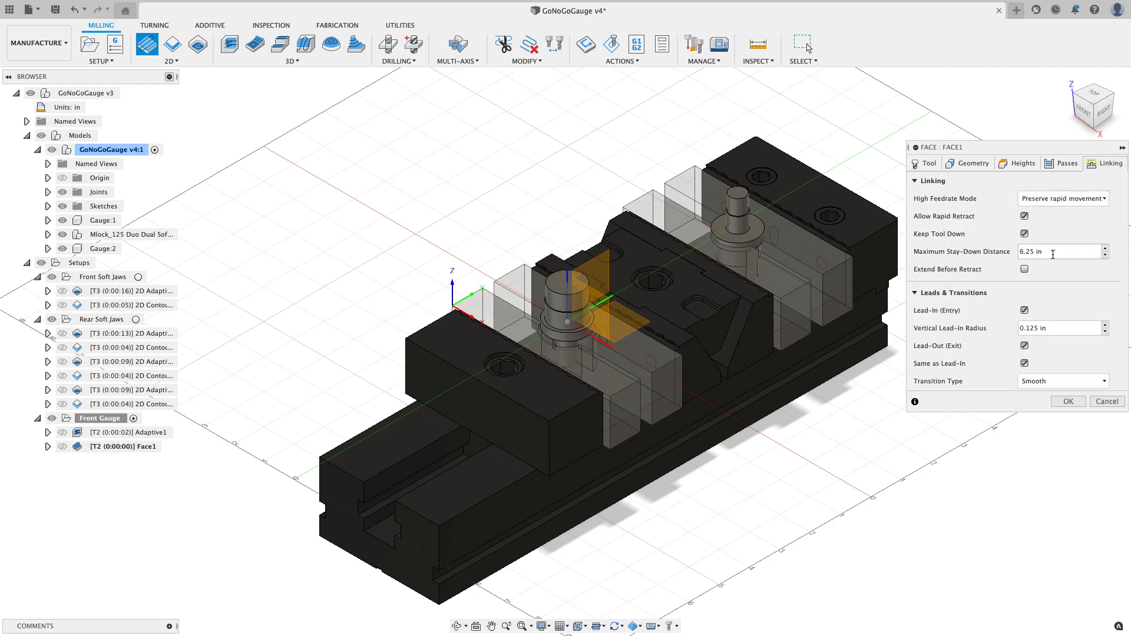
{"action": "left_click", "coordinate": [1025, 270]}
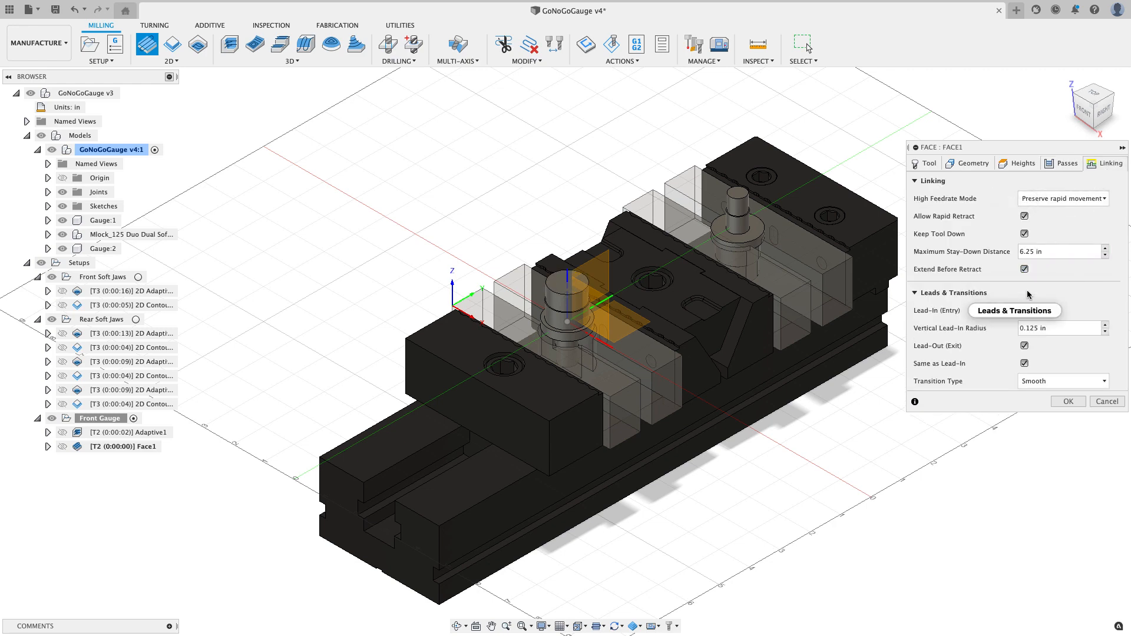
{"action": "left_click", "coordinate": [1066, 403]}
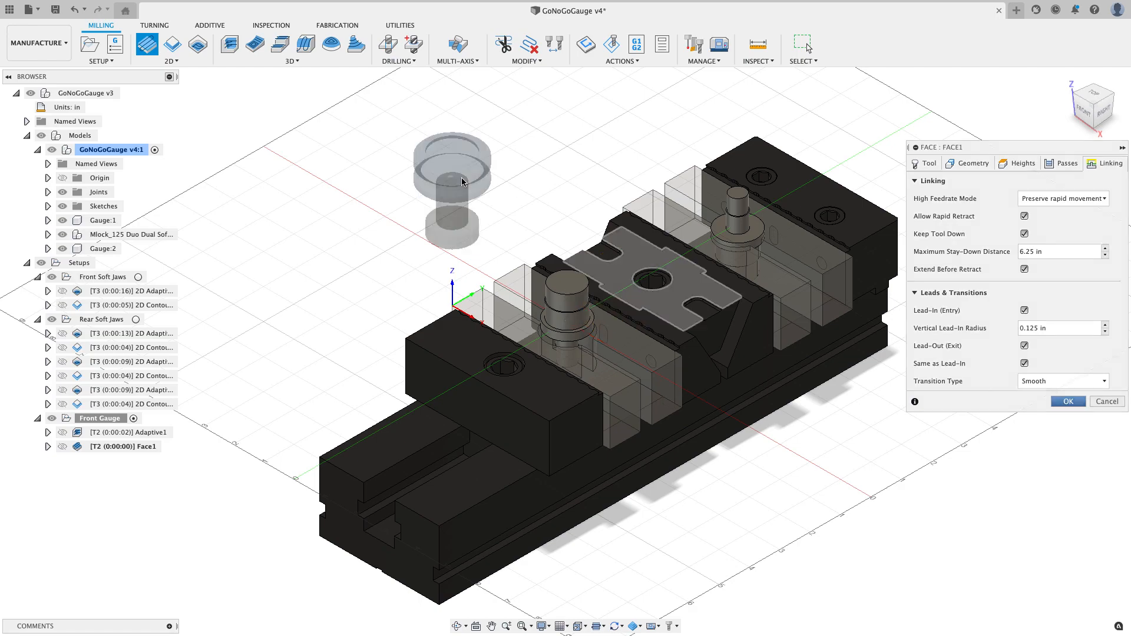
{"action": "middle_click_drag", "start_coordinate": [532, 172], "coordinate": [499, 200], "text": "shift"}
{"action": "left_click", "coordinate": [1099, 105]}
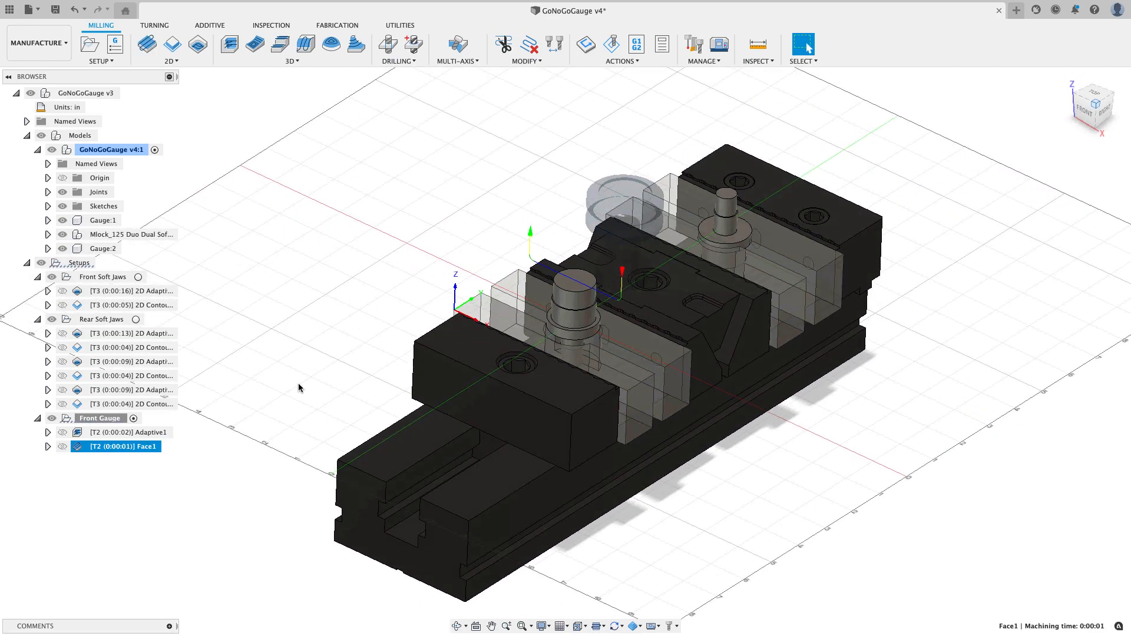
Step: Compare the adaptive and face toolpaths above the front gauge
{"action": "left_click", "coordinate": [143, 434]}
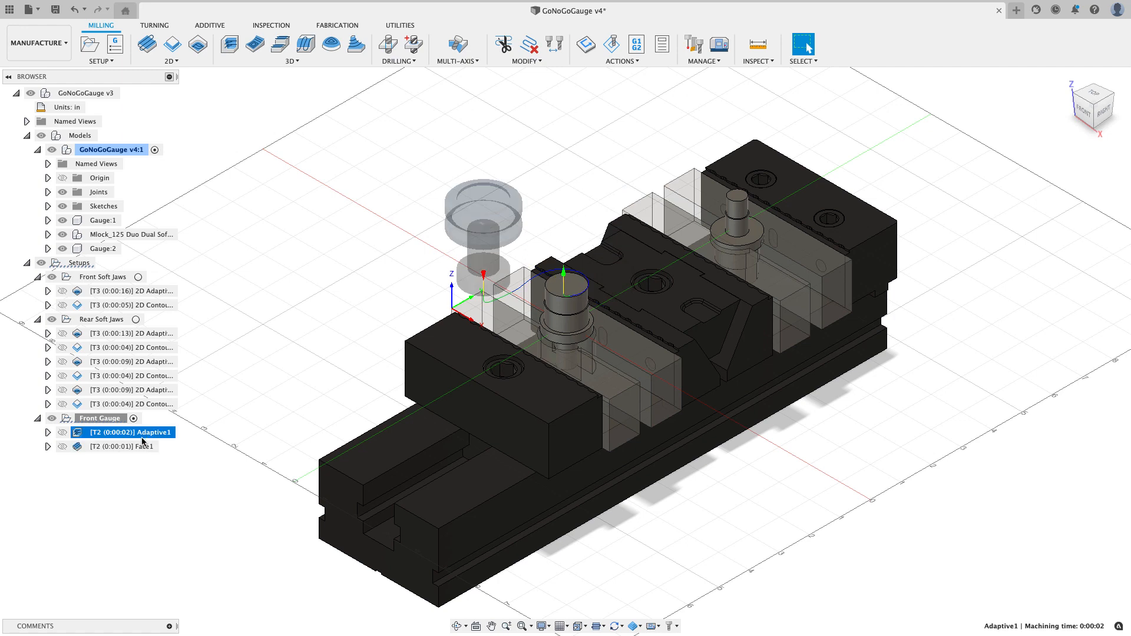
{"action": "left_click", "coordinate": [142, 446]}
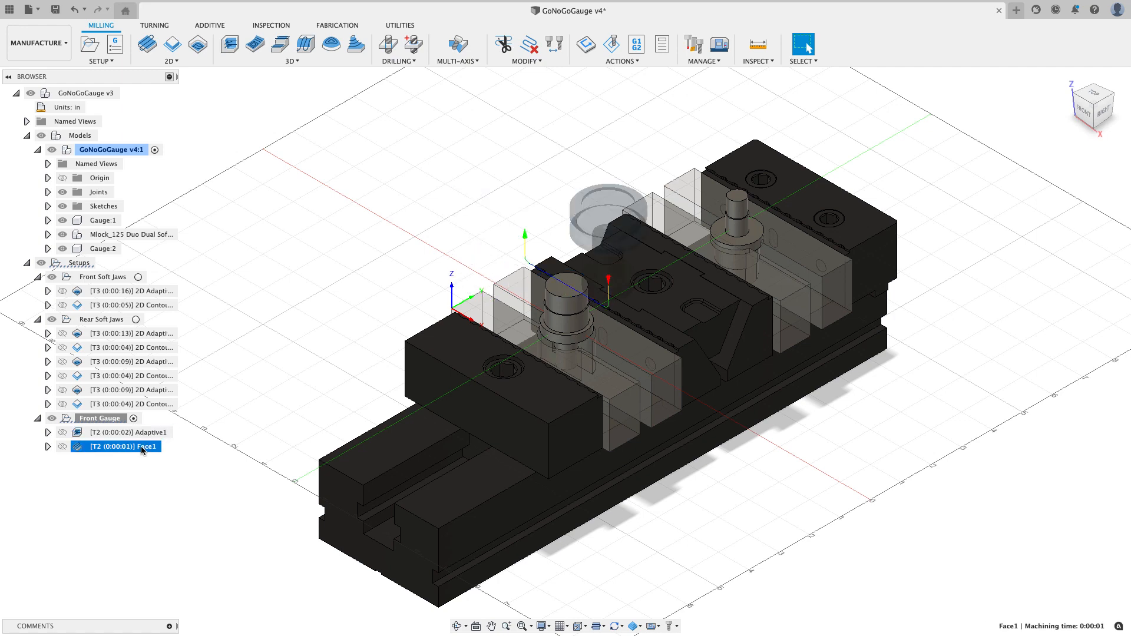
{"action": "left_click", "coordinate": [233, 362]}
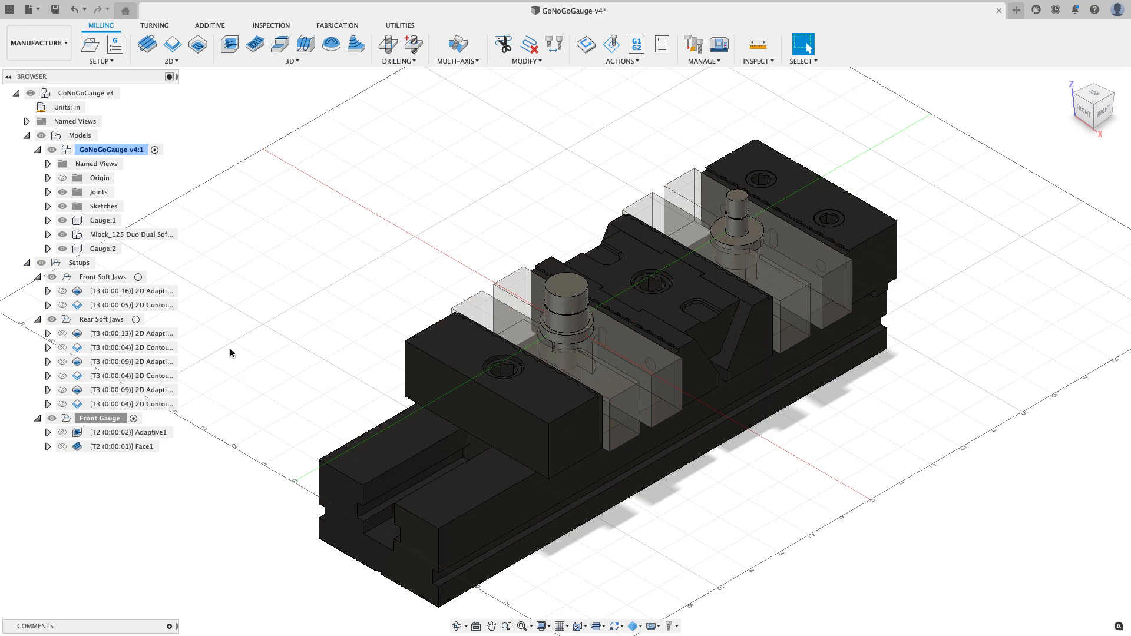
Step: Copy the second 2D Adaptive operation from the Rear Soft Jaws setup into the Front Gauge setup
{"action": "left_click", "coordinate": [158, 361]}
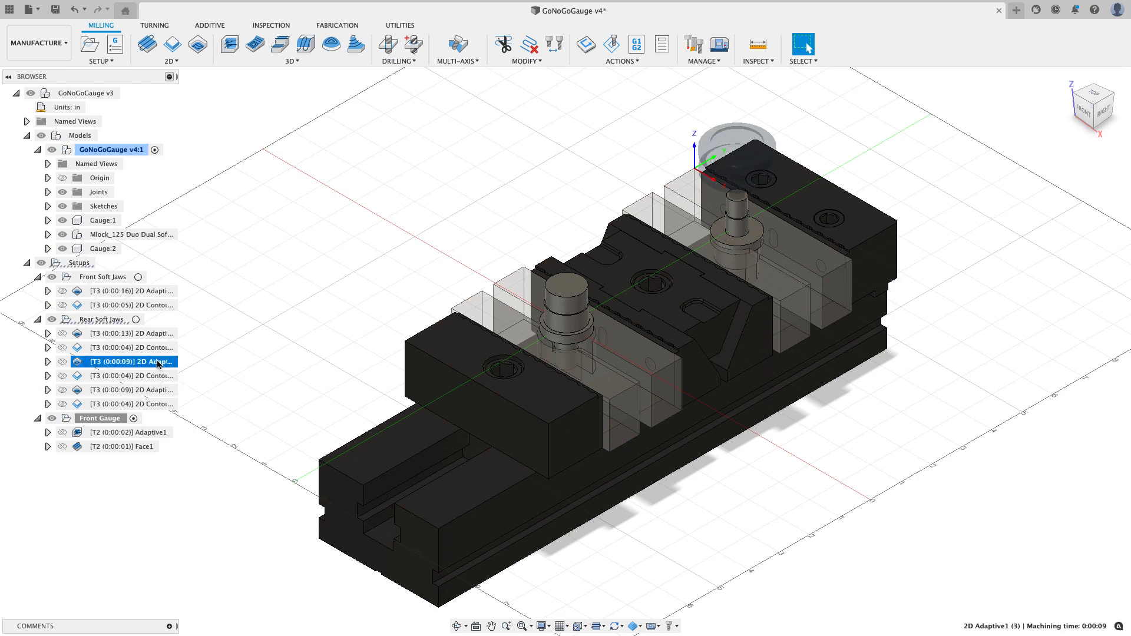
{"action": "right_click", "coordinate": [158, 363]}
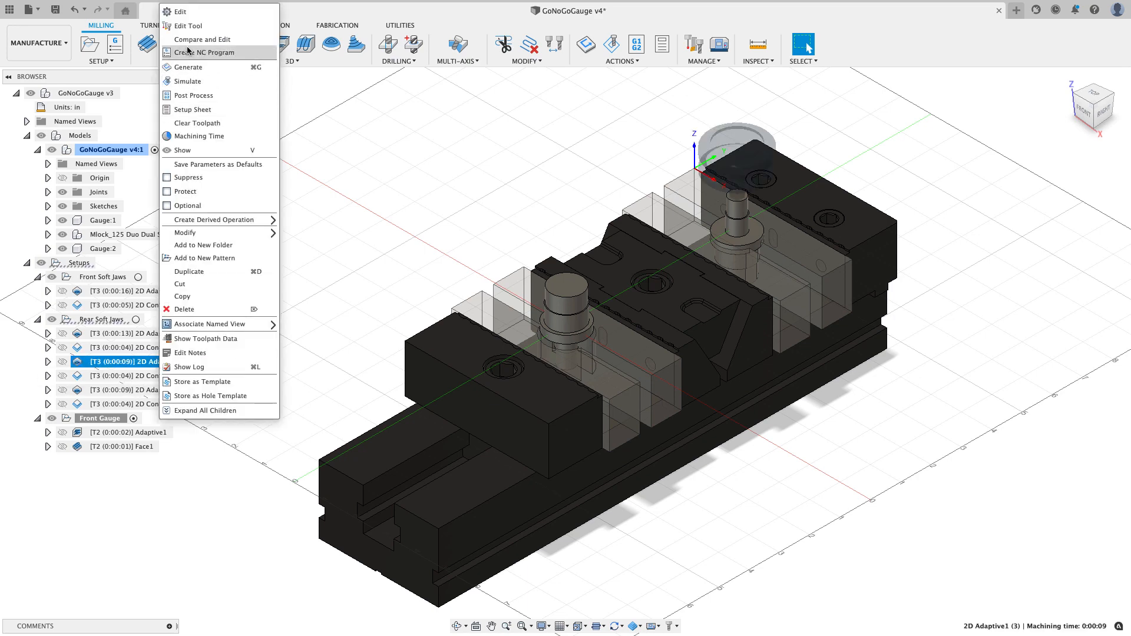
{"action": "left_click", "coordinate": [118, 416]}
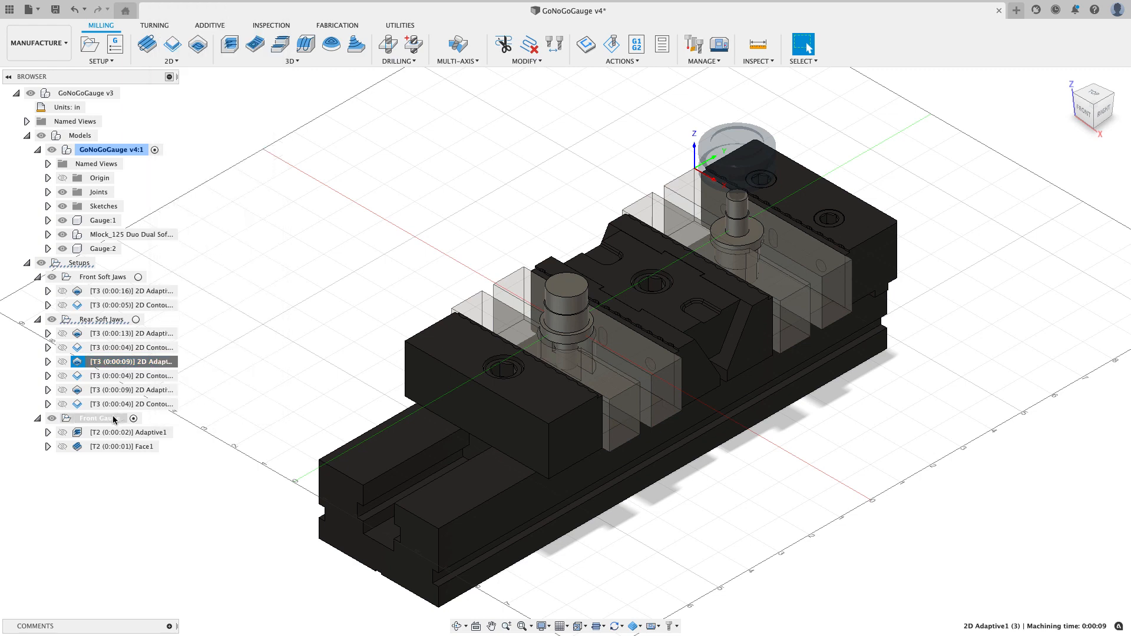
{"action": "right_click", "coordinate": [115, 420]}
{"action": "left_click", "coordinate": [177, 316]}
Step: Edit the copied 2D Adaptive operation and replace its pocket selection with the circular edge at the base of the front gauge's uppermost cylinder
{"action": "right_click", "coordinate": [154, 458]}
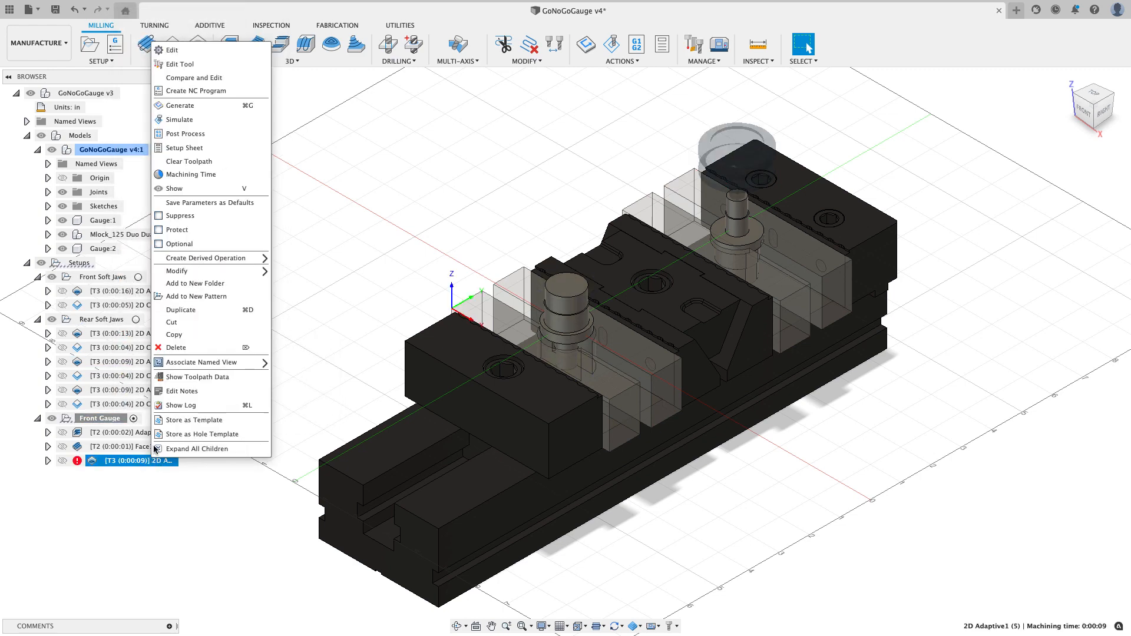
{"action": "left_click", "coordinate": [172, 51]}
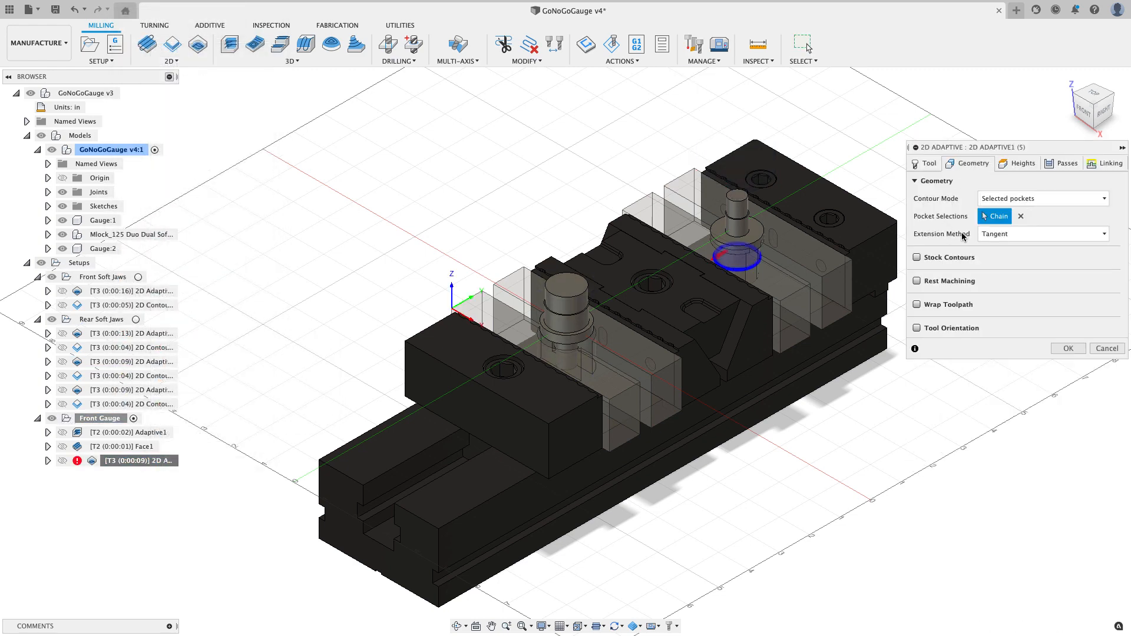
{"action": "left_click", "coordinate": [1021, 216]}
{"action": "scroll", "coordinate": [493, 379], "scroll_direction": "up", "scroll_amount": 5}
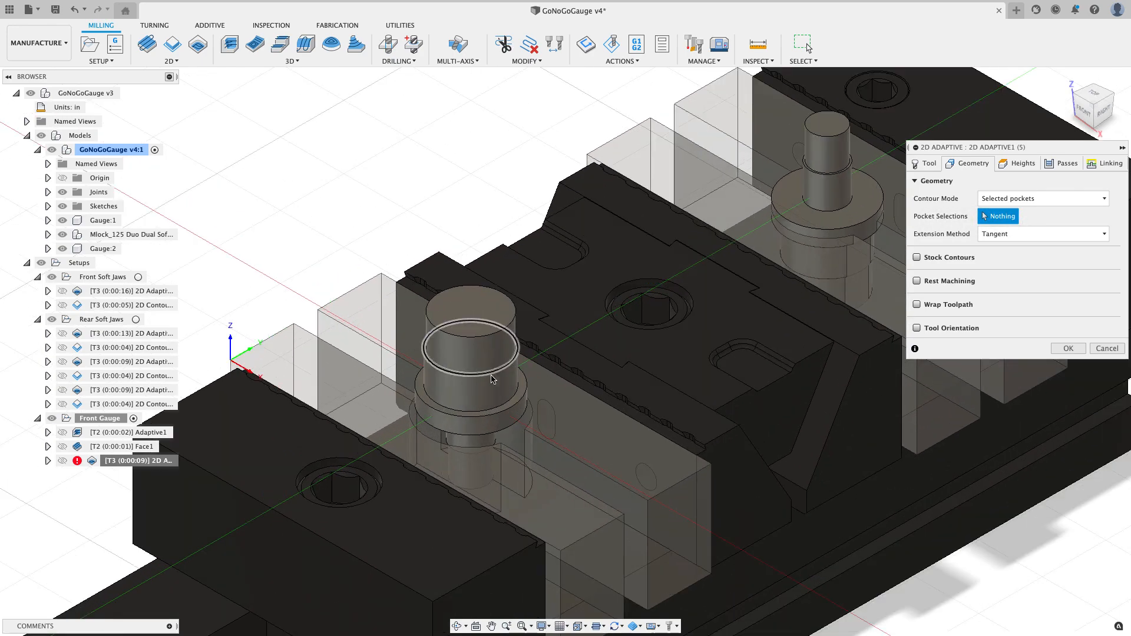
{"action": "scroll", "coordinate": [492, 379], "scroll_direction": "up", "scroll_amount": 5}
{"action": "left_click", "coordinate": [483, 346]}
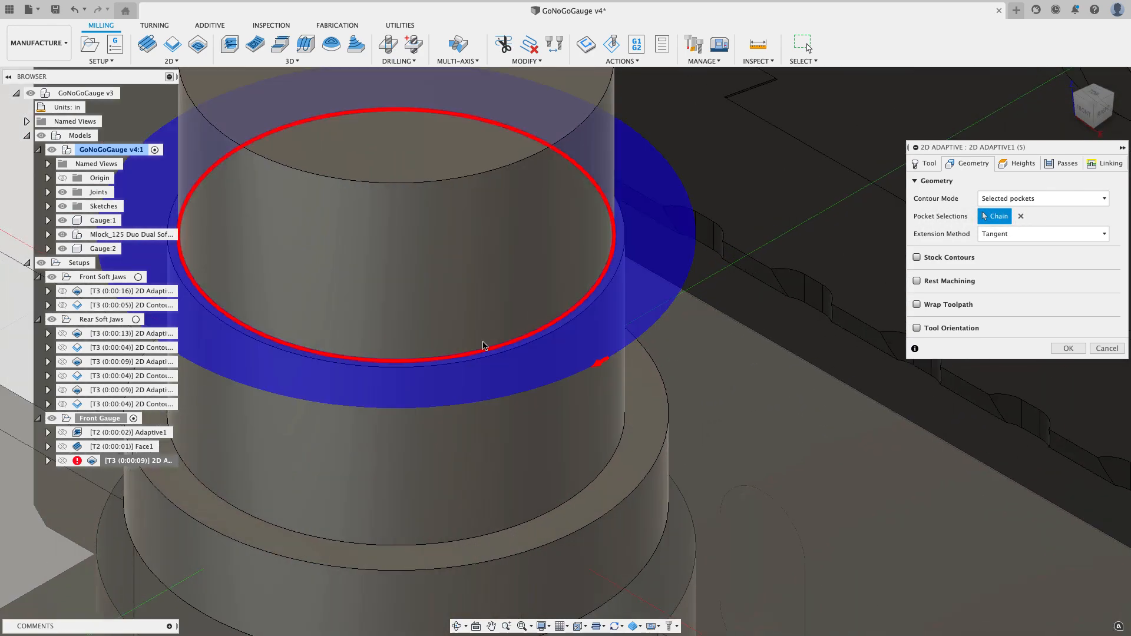
Step: Set the copied 2D Adaptive operation's top height to Model top and its axial stock to leave to 0.01 in
{"action": "scroll", "coordinate": [483, 345], "scroll_direction": "down", "scroll_amount": 6}
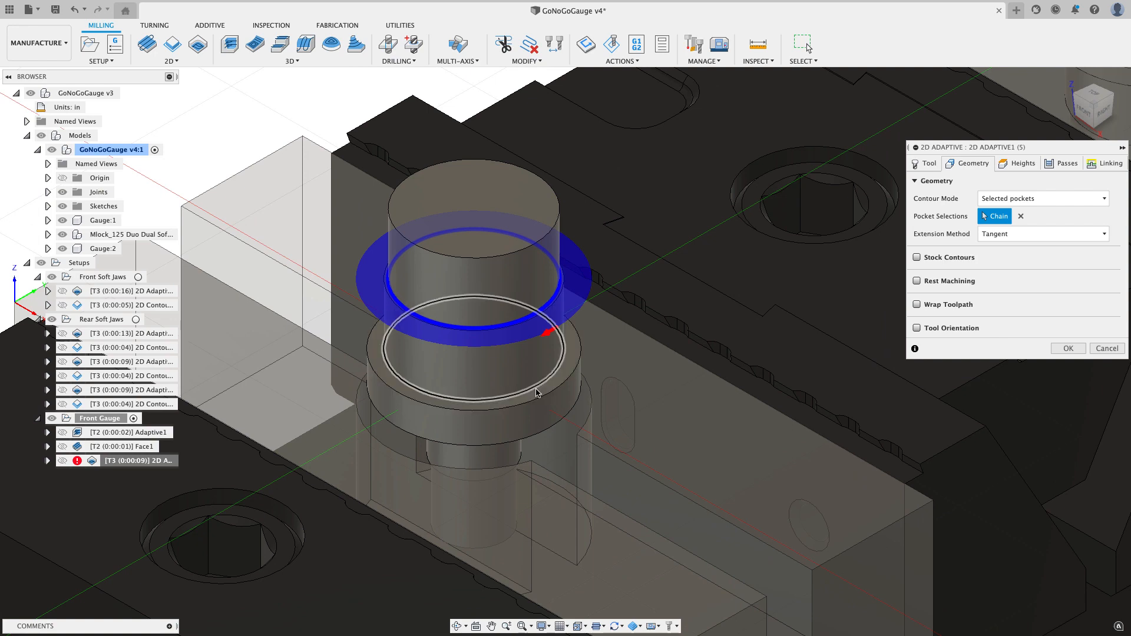
{"action": "scroll", "coordinate": [537, 392], "scroll_direction": "down", "scroll_amount": 2}
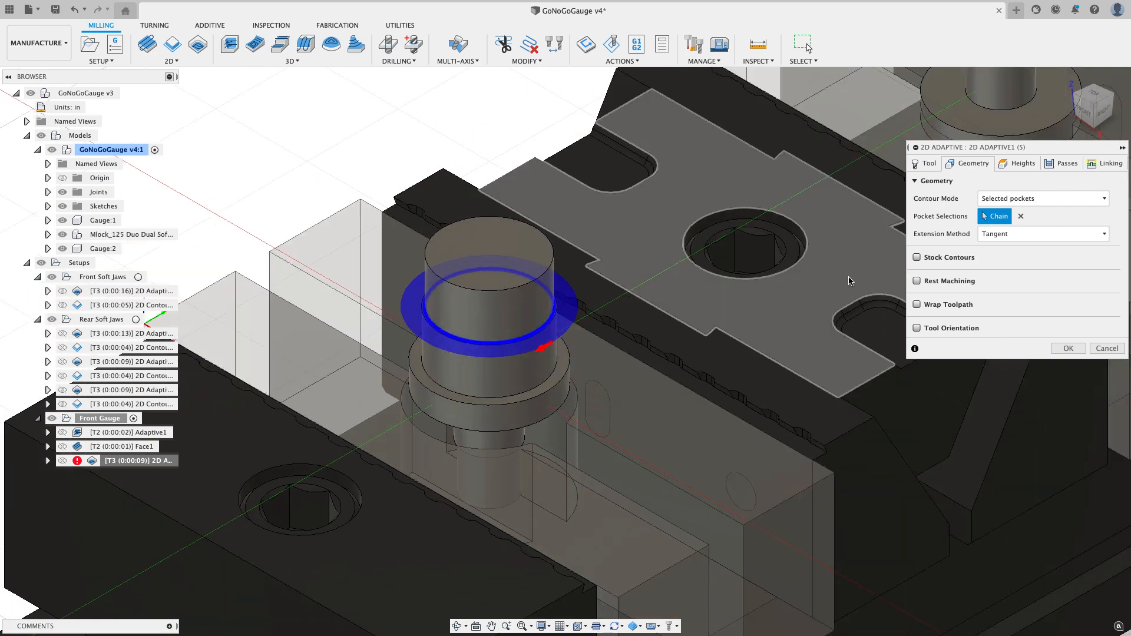
{"action": "left_click", "coordinate": [1014, 168]}
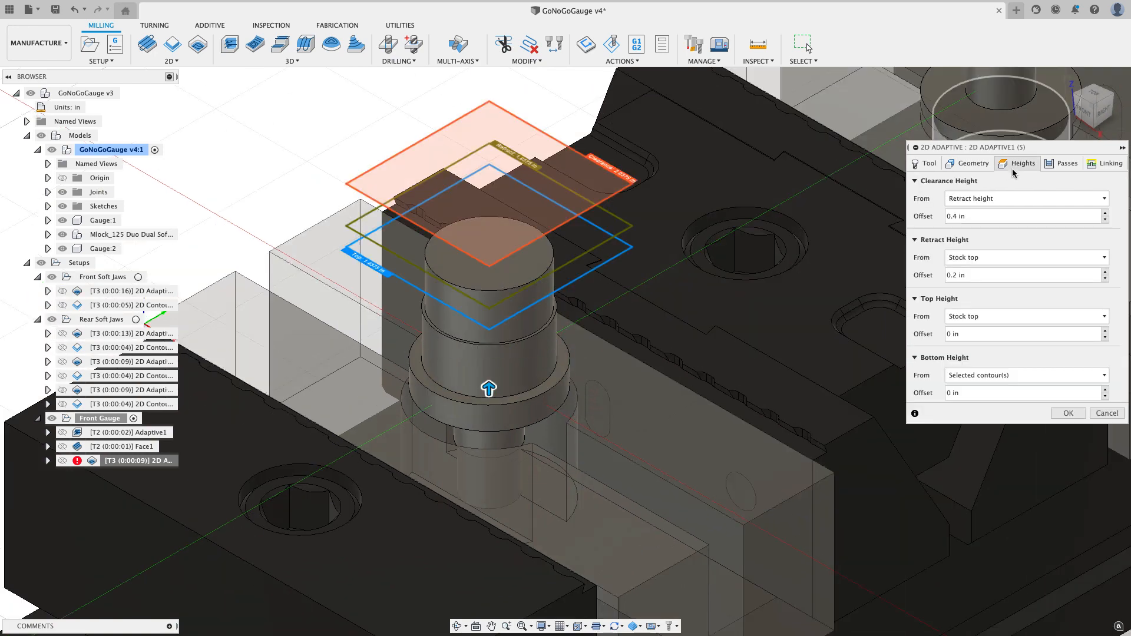
{"action": "left_click", "coordinate": [1004, 316]}
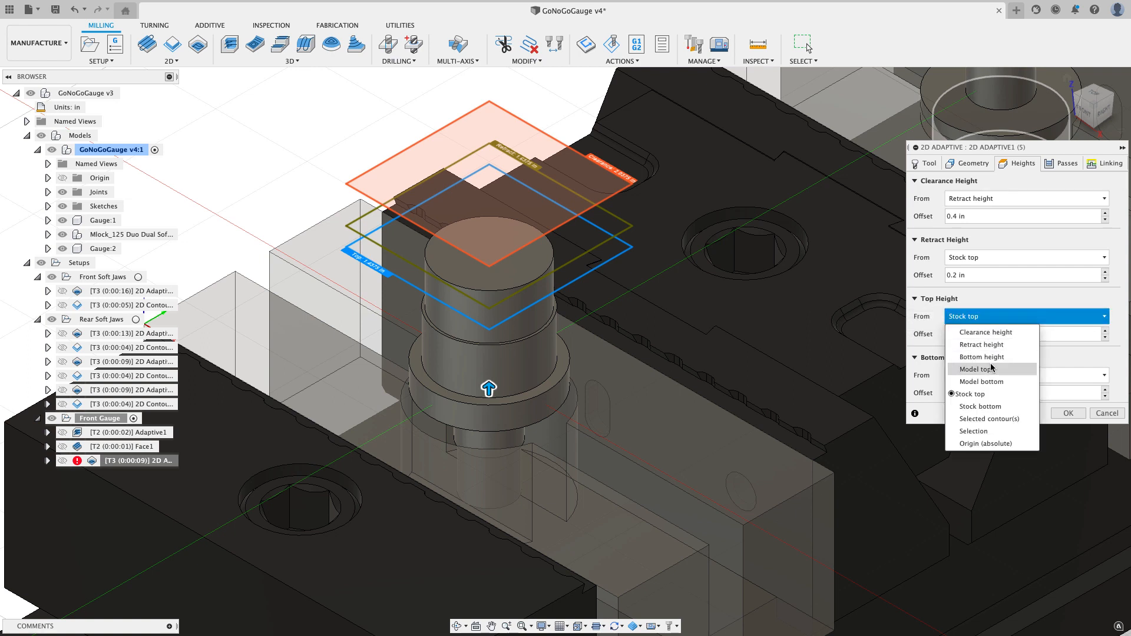
{"action": "left_click", "coordinate": [1007, 370]}
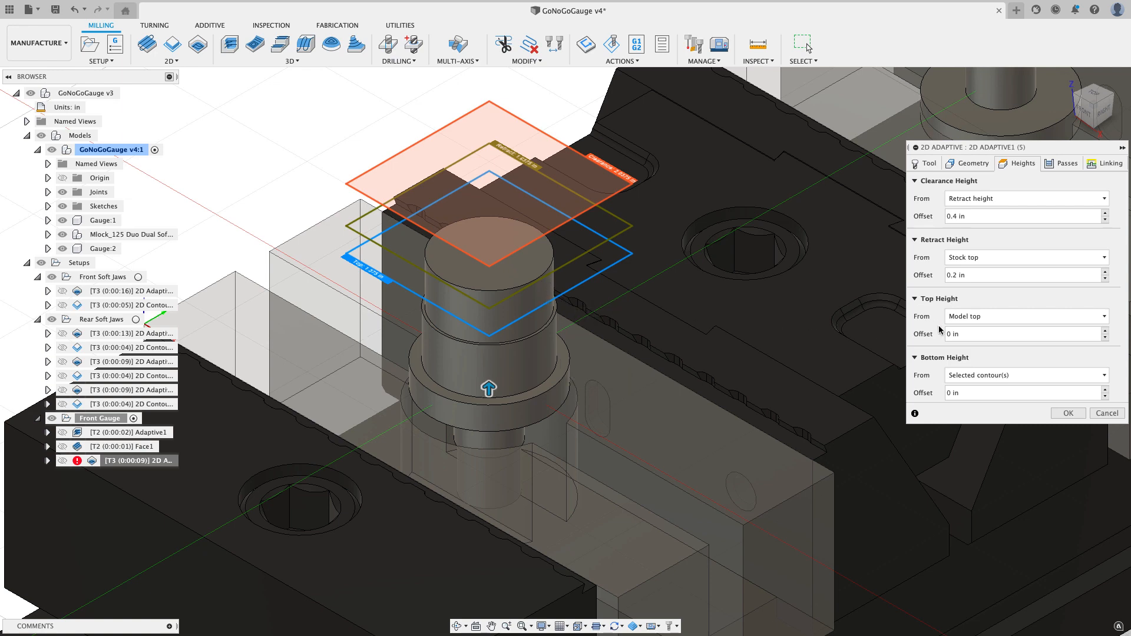
{"action": "mouse_move", "coordinate": [973, 319]}
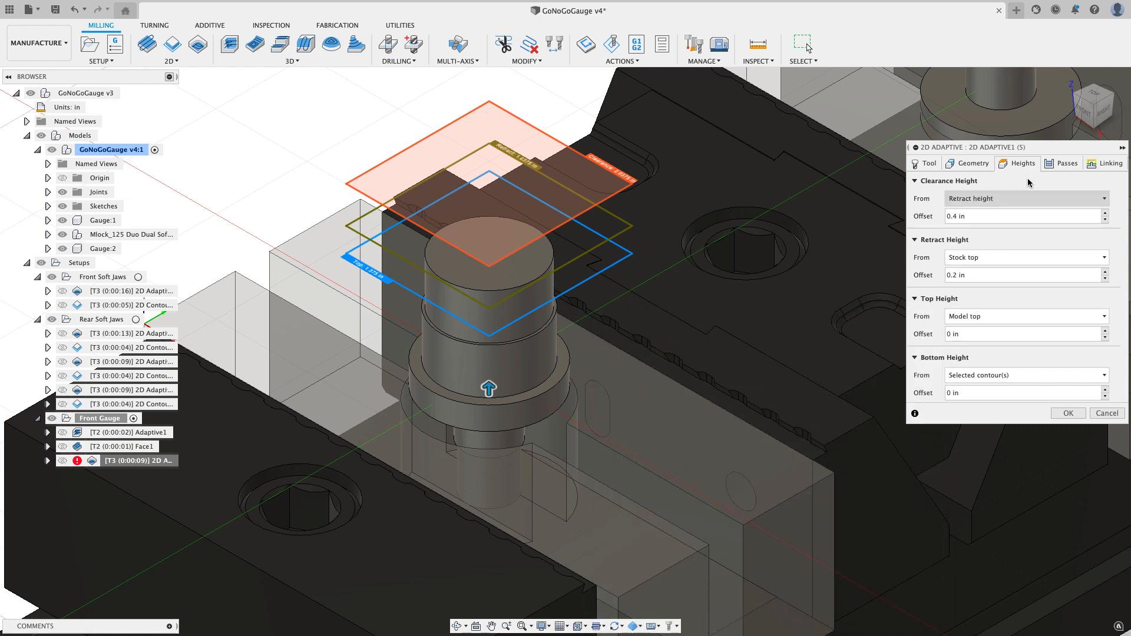
{"action": "left_click", "coordinate": [1061, 165]}
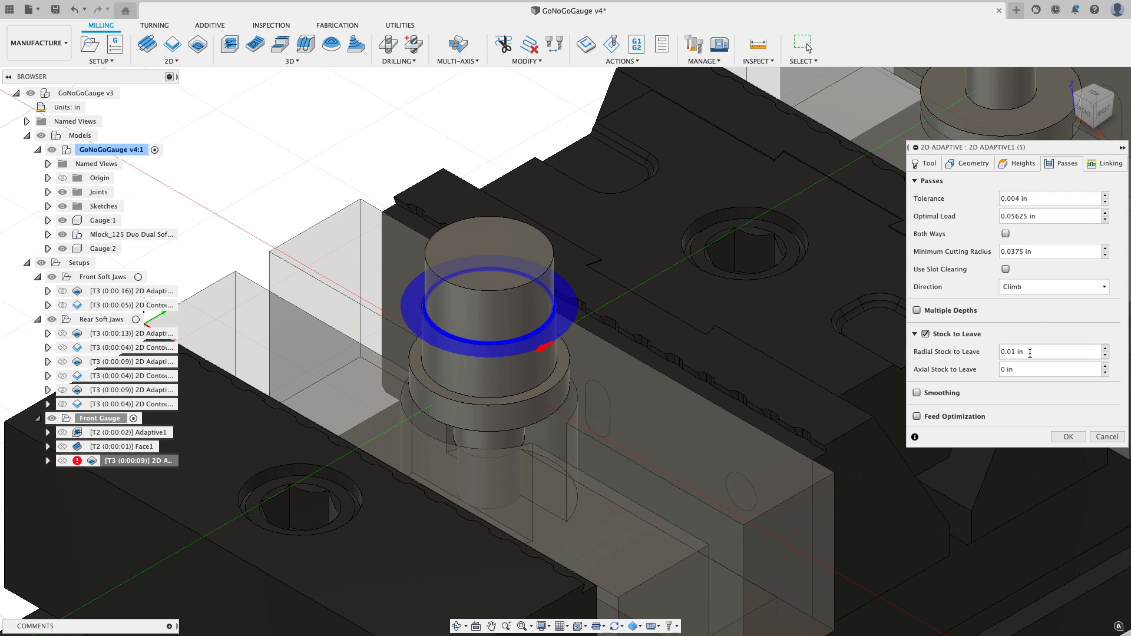
{"action": "left_click", "coordinate": [1030, 369]}
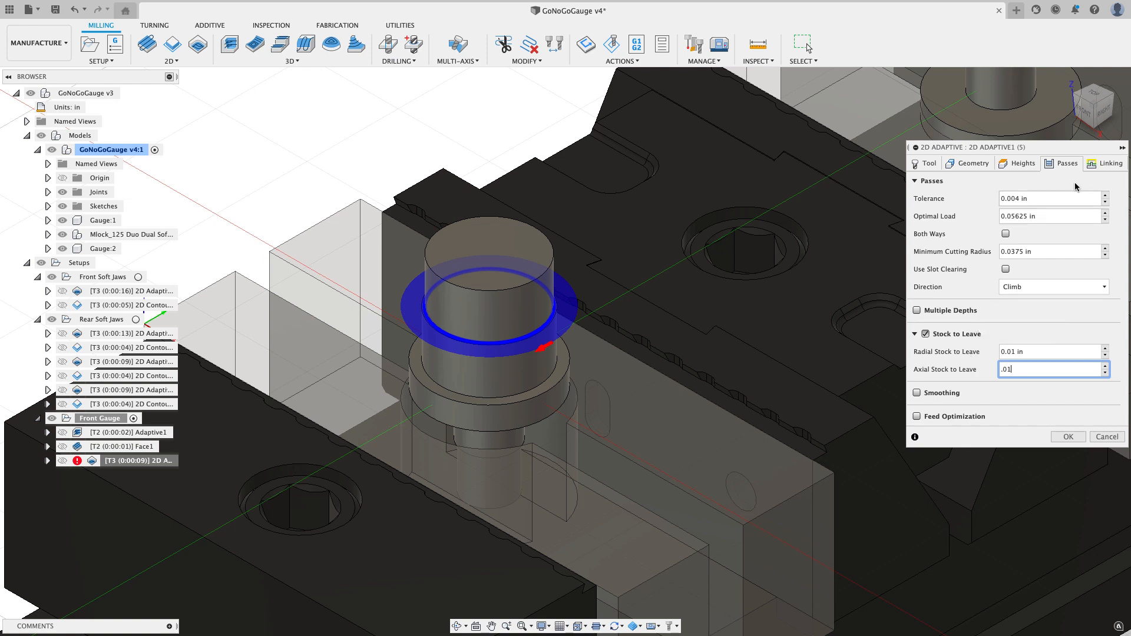
Step: Clear the predrill position in the 2D Adaptive operation's linking settings and generate its toolpath
{"action": "left_click", "coordinate": [1095, 168]}
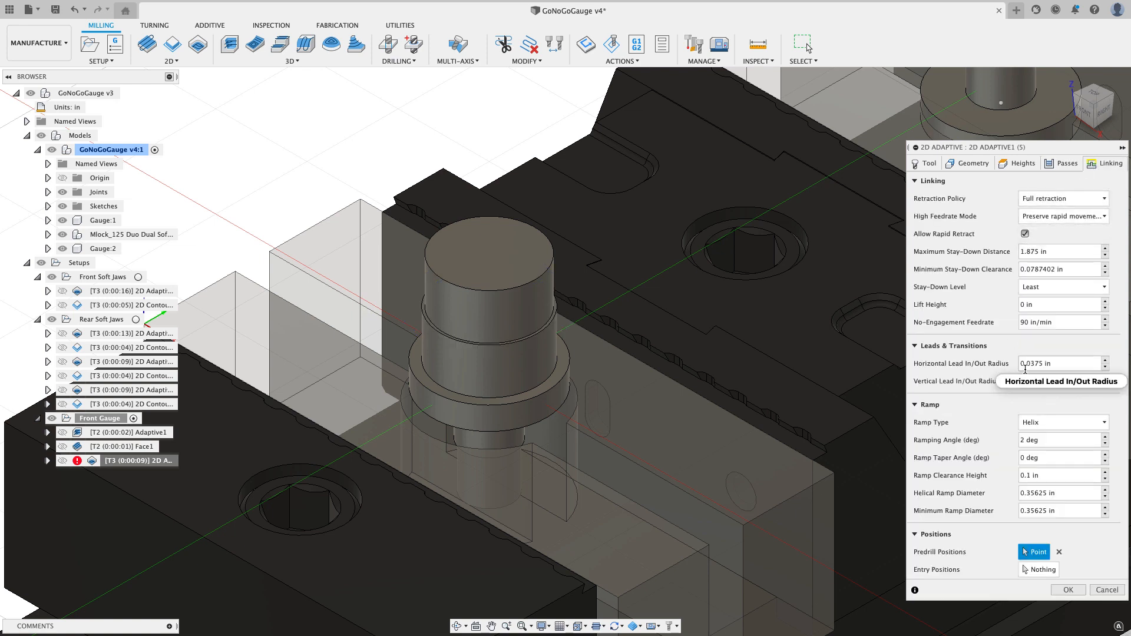
{"action": "left_click", "coordinate": [1059, 551]}
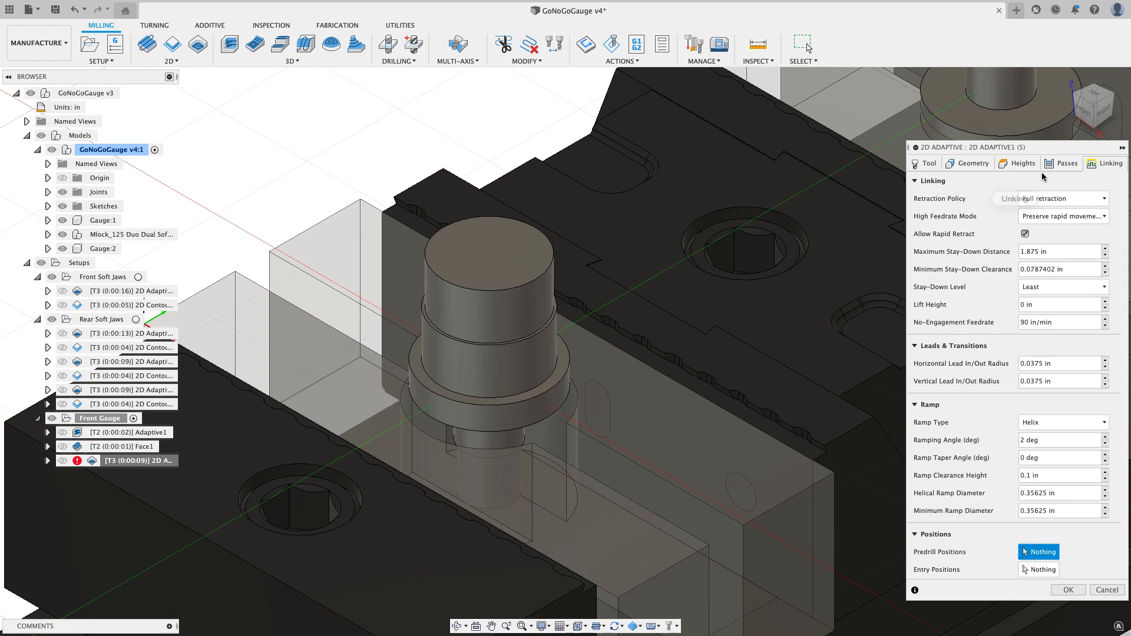
{"action": "left_click", "coordinate": [1067, 590]}
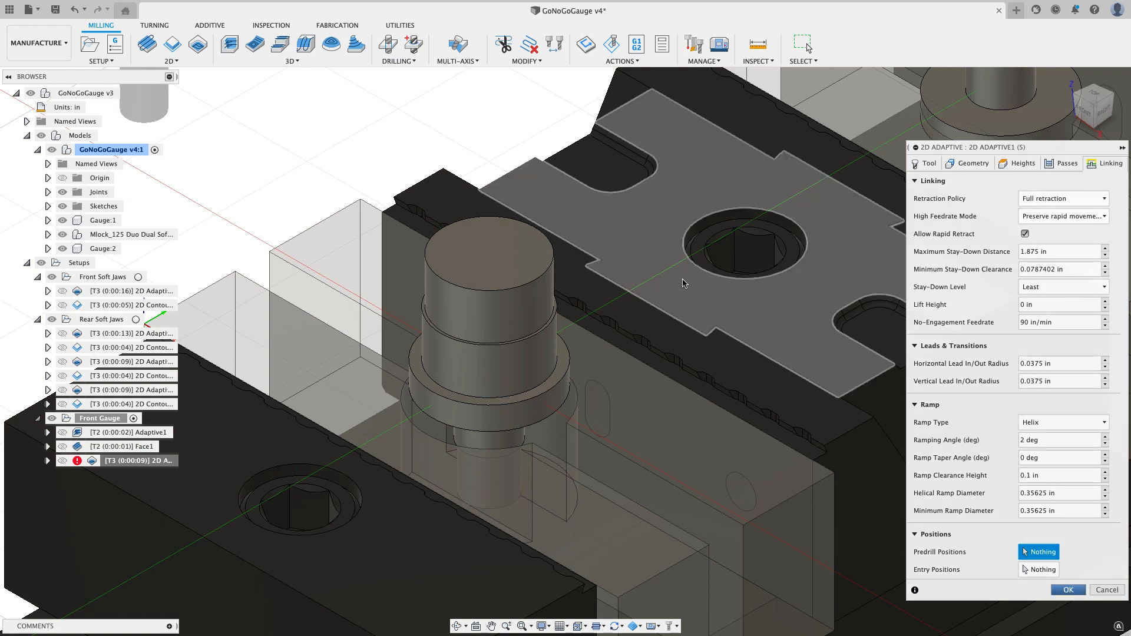
{"action": "scroll", "coordinate": [529, 190], "scroll_direction": "down", "scroll_amount": 3}
{"action": "middle_click_drag", "start_coordinate": [527, 187], "coordinate": [807, 47], "text": "shift"}
{"action": "left_click", "coordinate": [807, 47]}
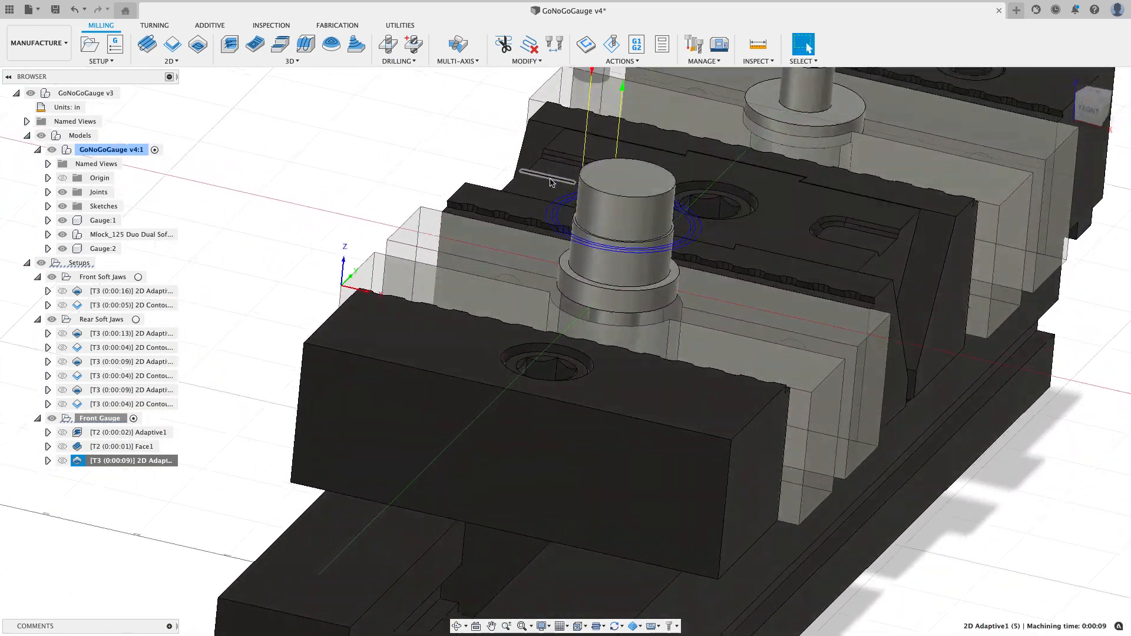
{"action": "left_click", "coordinate": [1103, 104]}
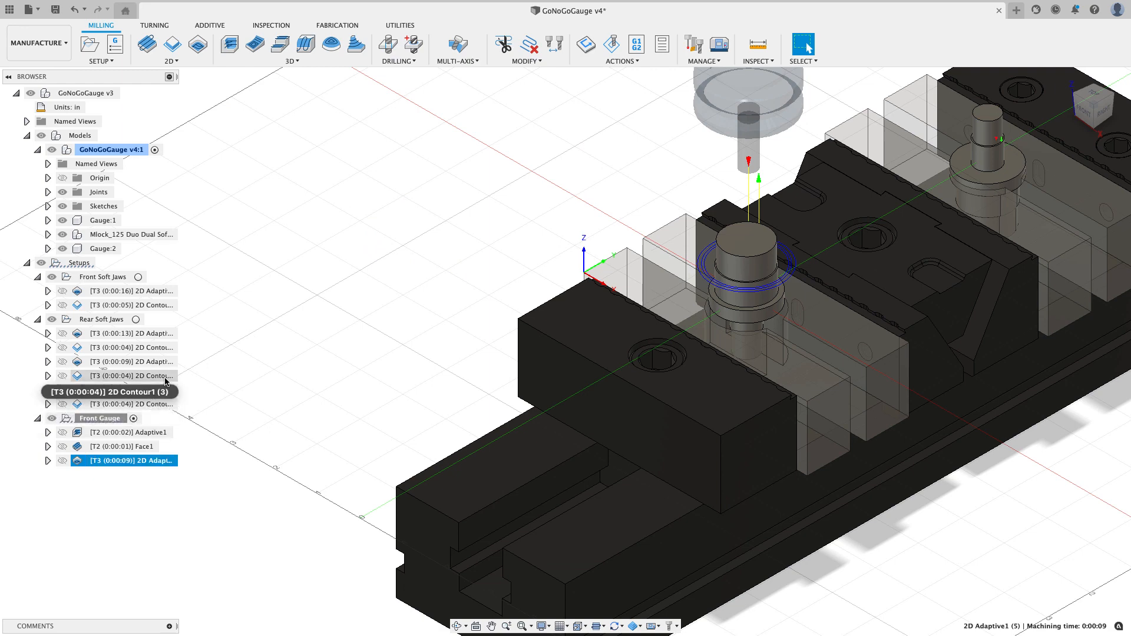
Step: Copy the second 2D Contour operation from the Rear Soft Jaws setup into the Front Gauge setup
{"action": "right_click", "coordinate": [168, 376]}
{"action": "left_click", "coordinate": [129, 420]}
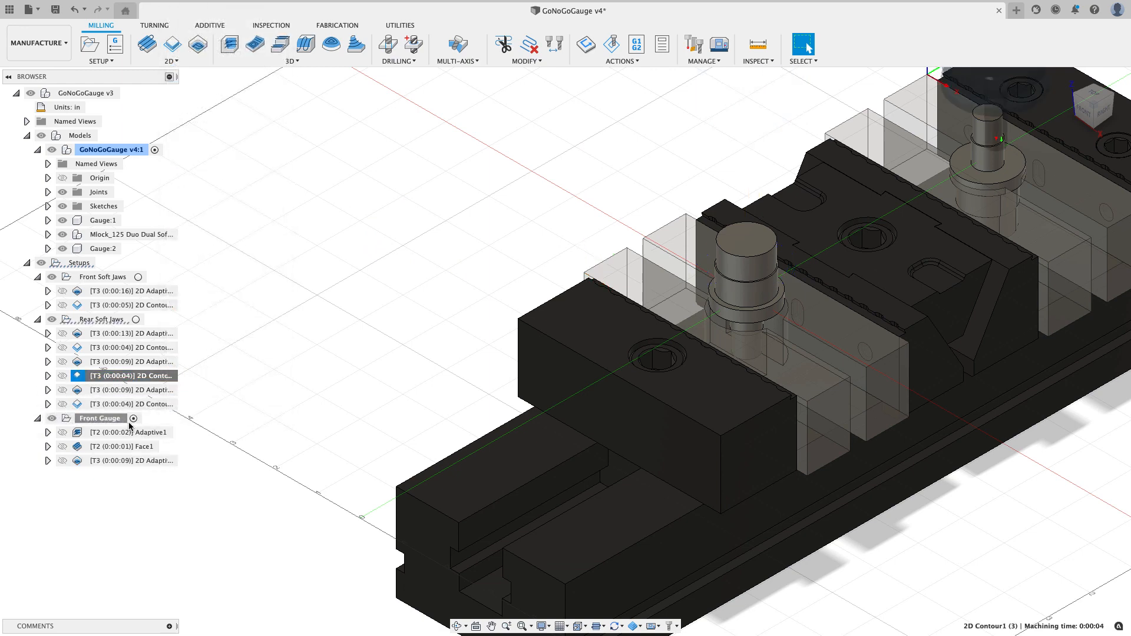
{"action": "right_click", "coordinate": [129, 420]}
{"action": "left_click", "coordinate": [150, 322]}
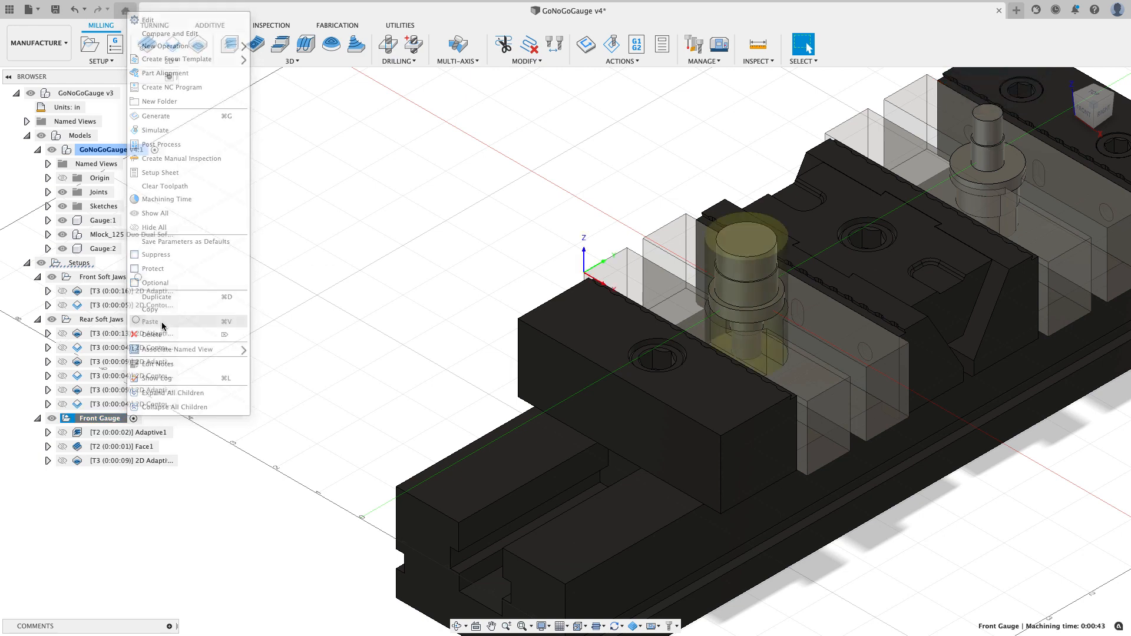
Step: Edit the copied 2D Contour operation and select the circular edge at the base of the front gauge's uppermost cylinder as its contour
{"action": "right_click", "coordinate": [141, 474]}
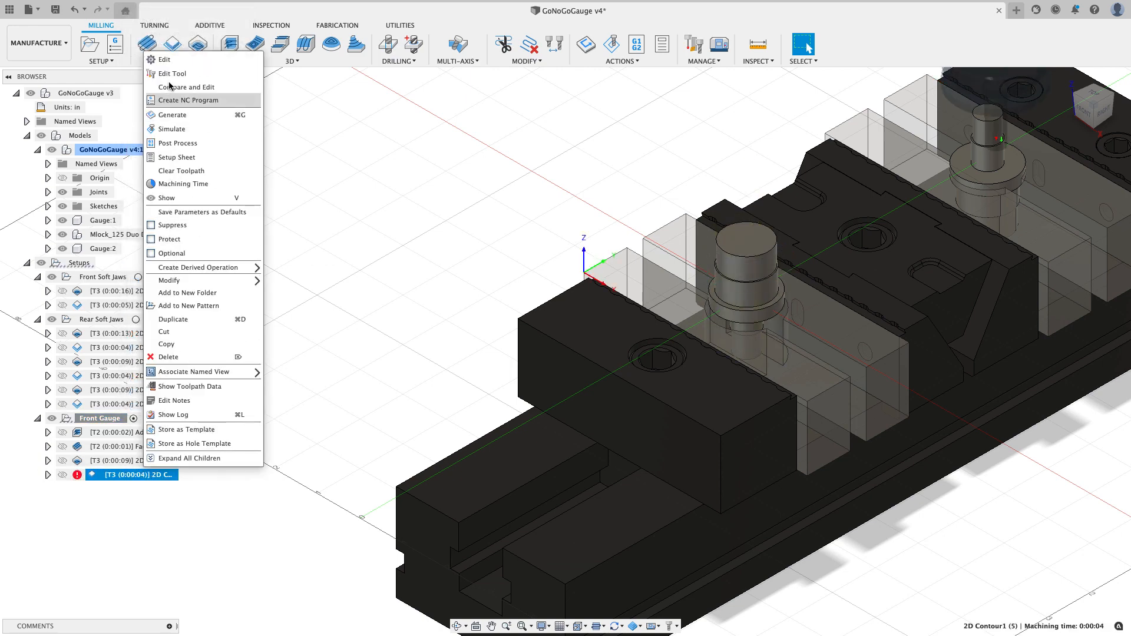
{"action": "left_click", "coordinate": [180, 62]}
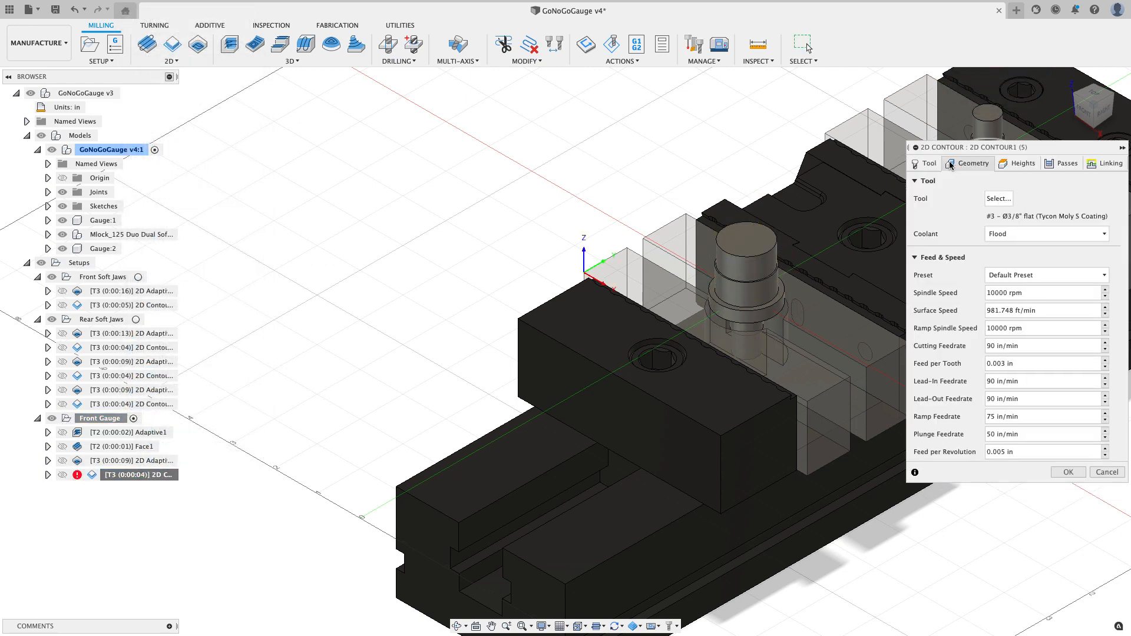
{"action": "left_click", "coordinate": [951, 165]}
{"action": "scroll", "coordinate": [706, 291], "scroll_direction": "up", "scroll_amount": 5}
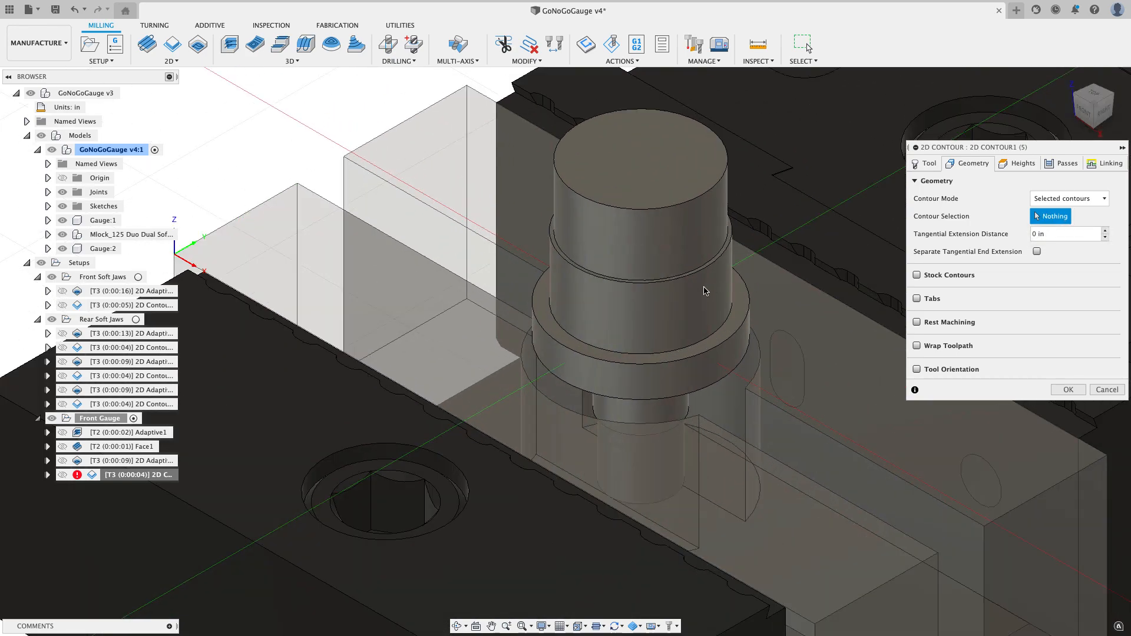
{"action": "scroll", "coordinate": [695, 277], "scroll_direction": "up", "scroll_amount": 2}
{"action": "scroll", "coordinate": [685, 263], "scroll_direction": "up", "scroll_amount": 3}
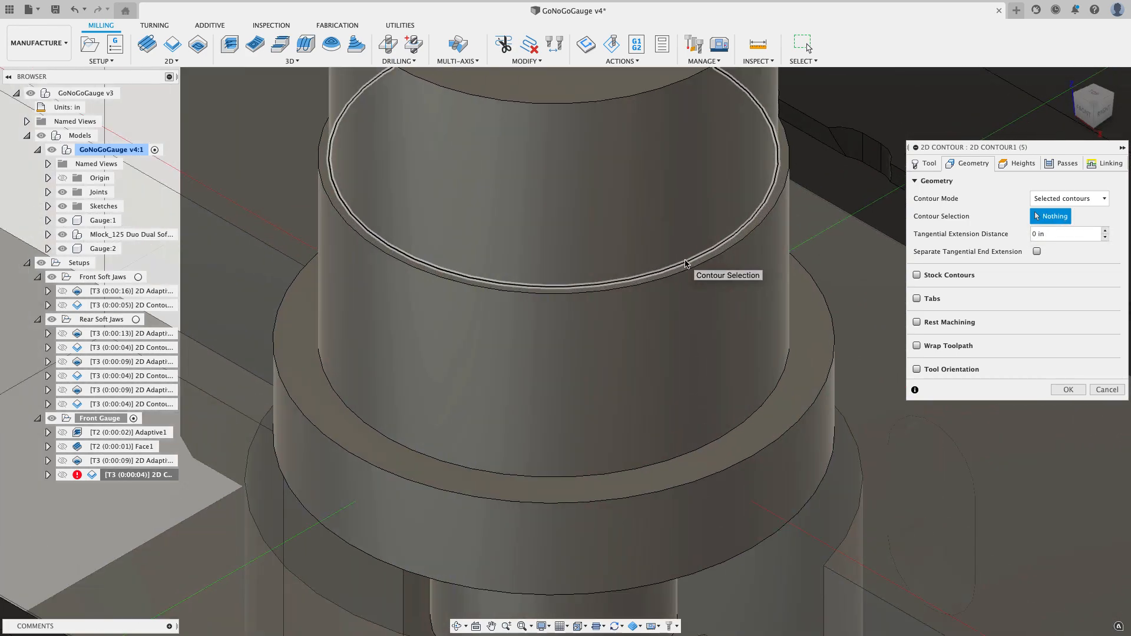
{"action": "left_click", "coordinate": [685, 264]}
{"action": "scroll", "coordinate": [685, 263], "scroll_direction": "down", "scroll_amount": 5}
Step: Review the 2D Contour operation's heights, passes and linking settings and generate its toolpath
{"action": "left_click", "coordinate": [1018, 163]}
{"action": "left_click", "coordinate": [1066, 163]}
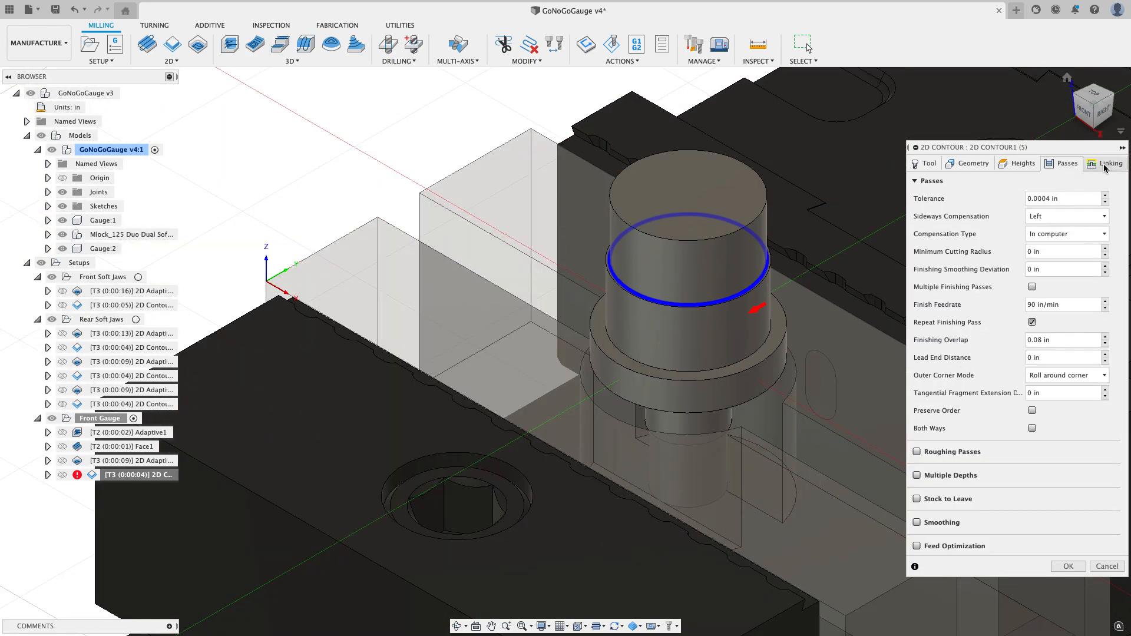
{"action": "left_click", "coordinate": [1104, 166]}
{"action": "left_click", "coordinate": [1073, 537]}
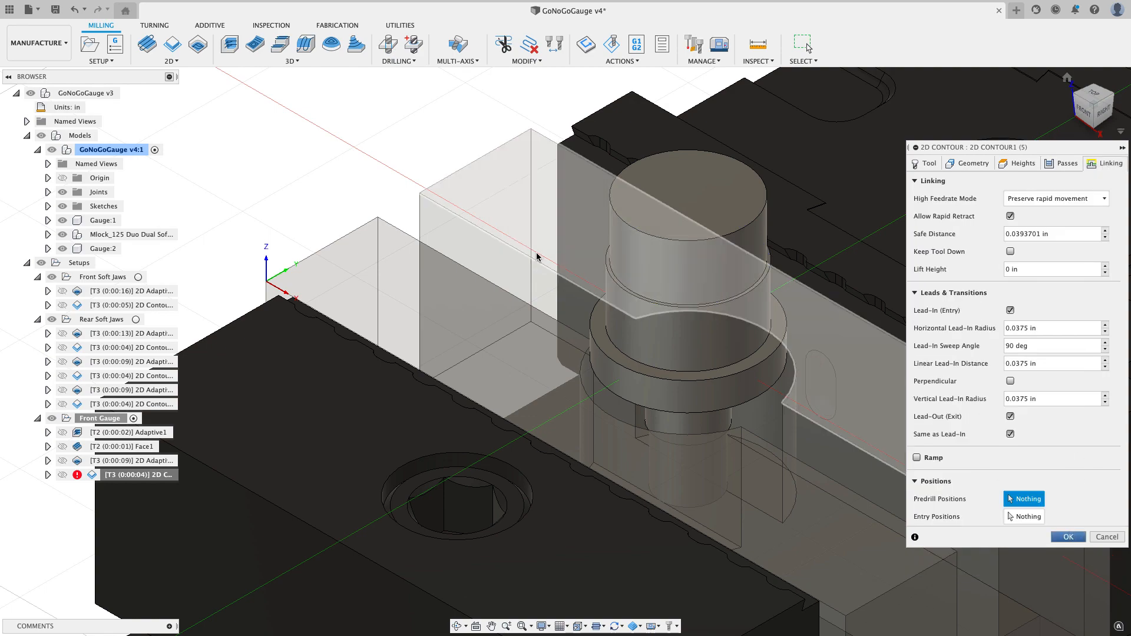
{"action": "scroll", "coordinate": [518, 248], "scroll_direction": "down", "scroll_amount": 5}
{"action": "mouse_move", "coordinate": [424, 209]}
{"action": "middle_mouse_down", "text": "shift"}
{"action": "mouse_move", "coordinate": [435, 183]}
{"action": "mouse_move", "coordinate": [425, 208]}
{"action": "middle_mouse_up", "text": "shift"}
Step: Edit the 2D Contour operation again, pick a point on the front gauge's flange as its entry position and regenerate the toolpath
{"action": "right_click", "coordinate": [170, 475]}
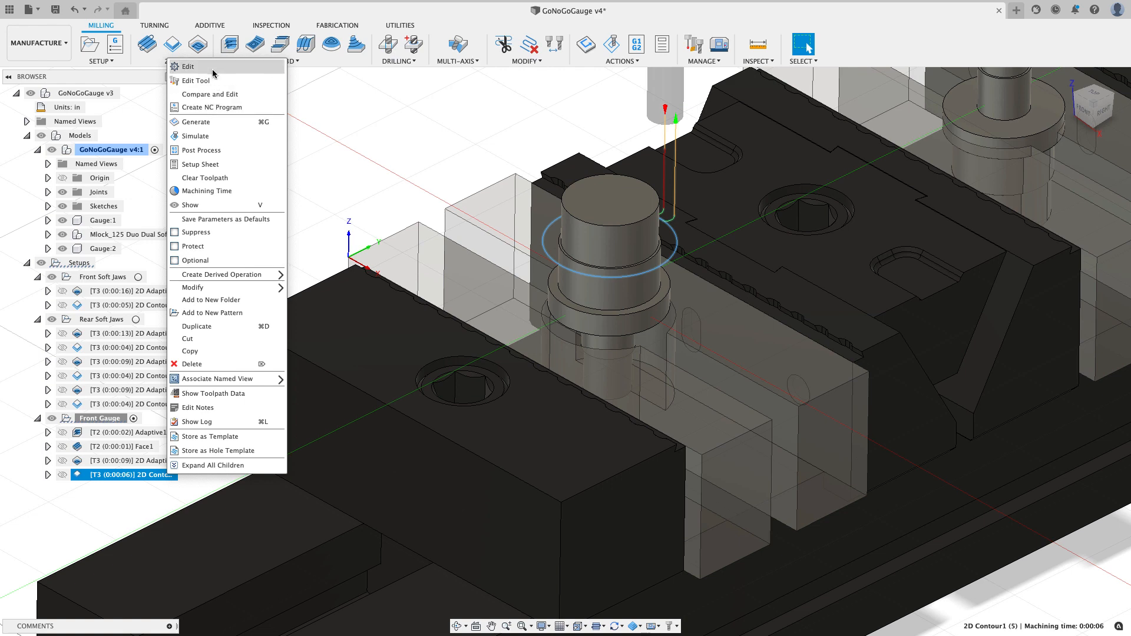
{"action": "left_click", "coordinate": [189, 67]}
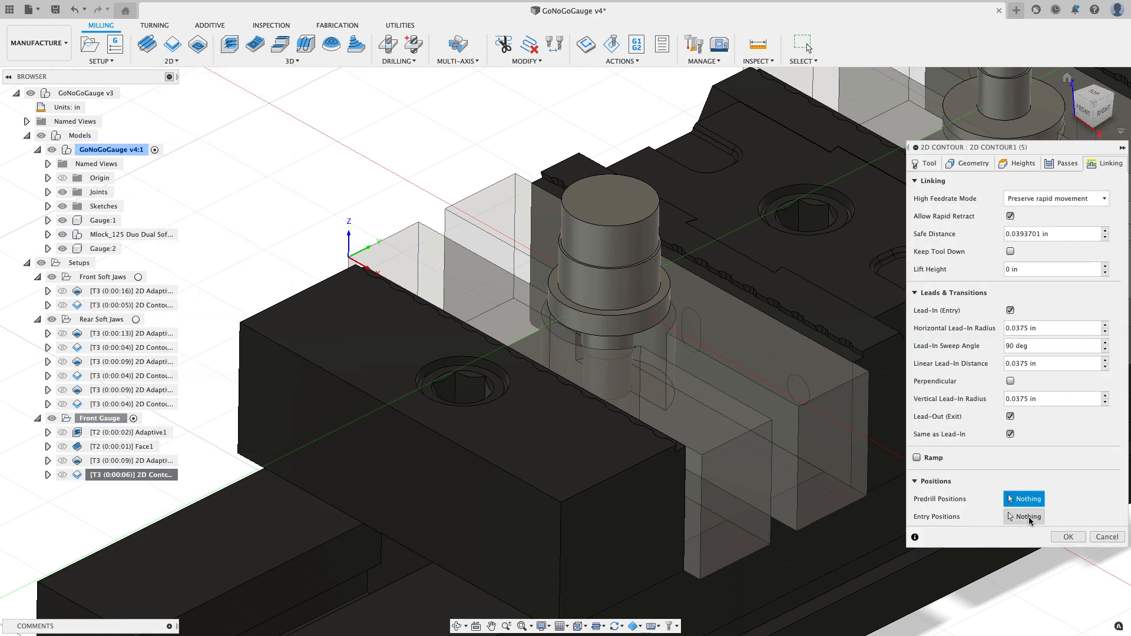
{"action": "left_click", "coordinate": [1026, 516]}
{"action": "scroll", "coordinate": [693, 271], "scroll_direction": "up", "scroll_amount": 5}
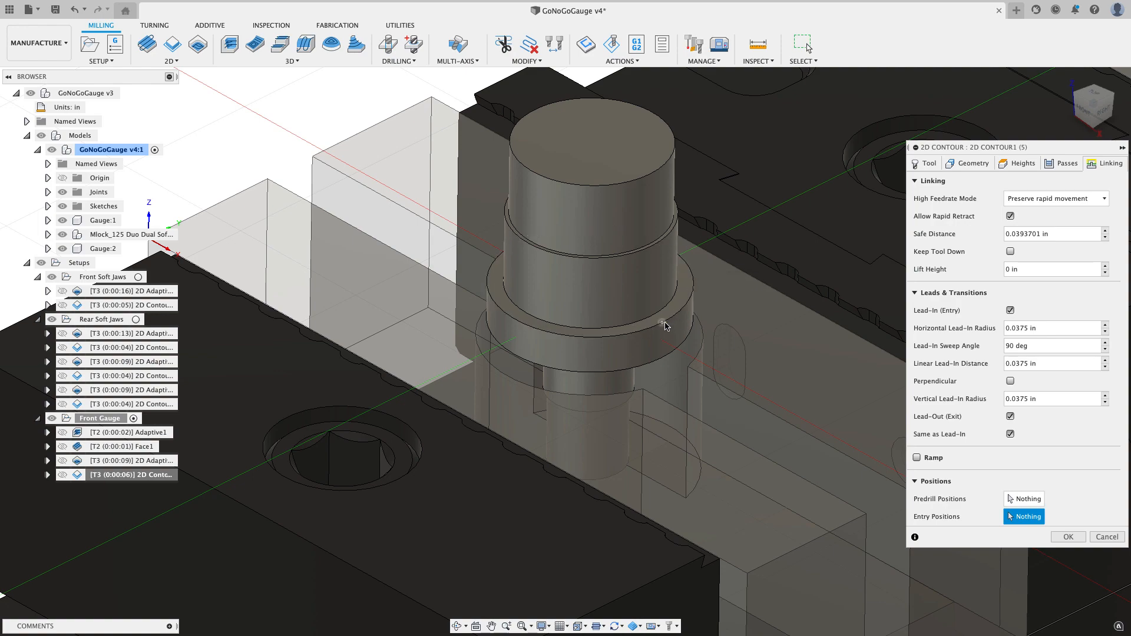
{"action": "left_click", "coordinate": [664, 325]}
{"action": "scroll", "coordinate": [875, 395], "scroll_direction": "down", "scroll_amount": 2}
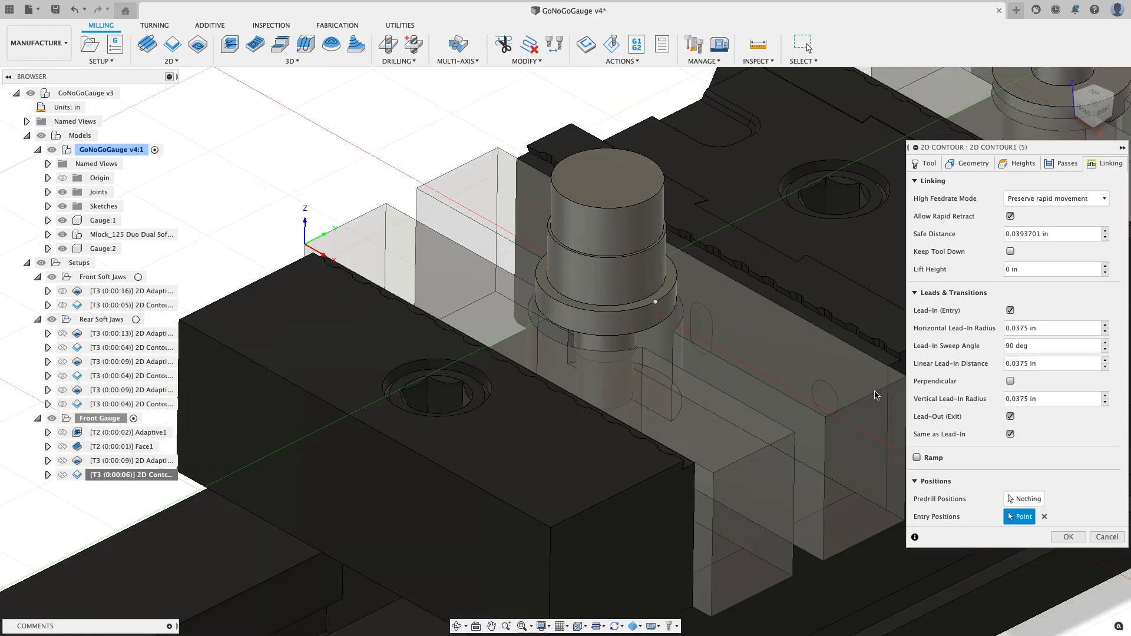
{"action": "left_click", "coordinate": [1068, 537]}
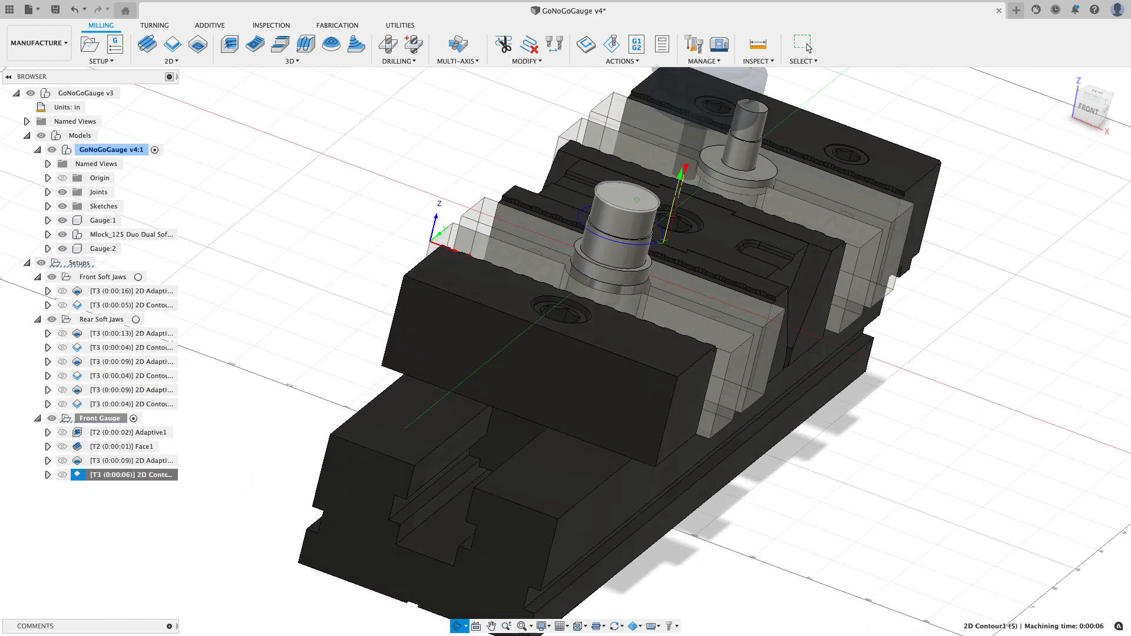
{"action": "middle_click_drag", "start_coordinate": [653, 171], "coordinate": [683, 206], "text": "shift"}
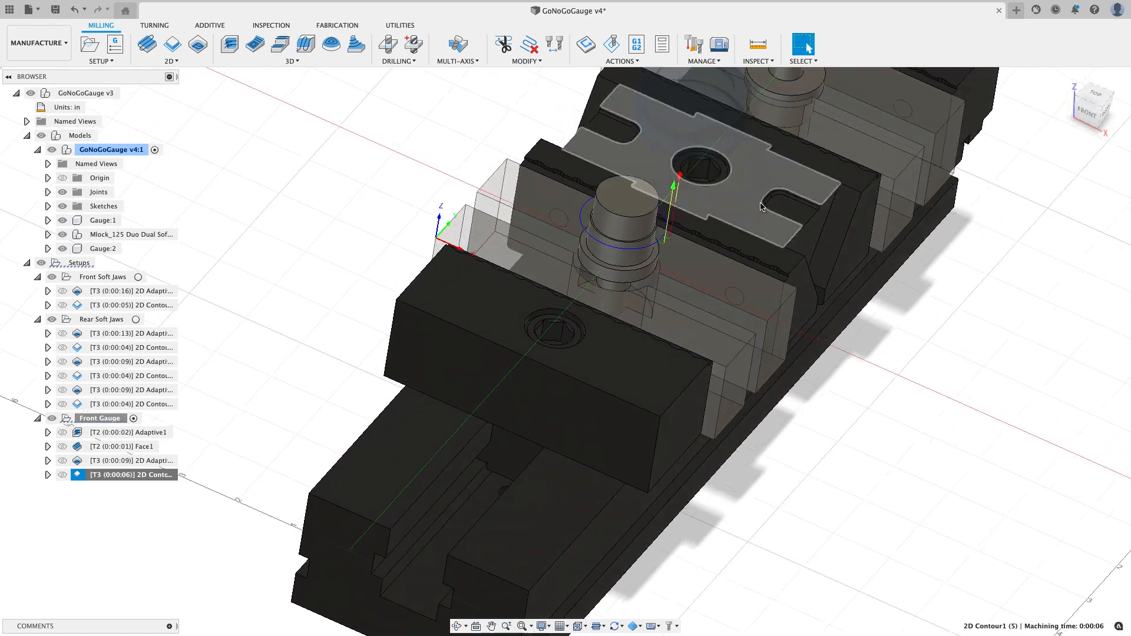
{"action": "left_click", "coordinate": [1105, 110]}
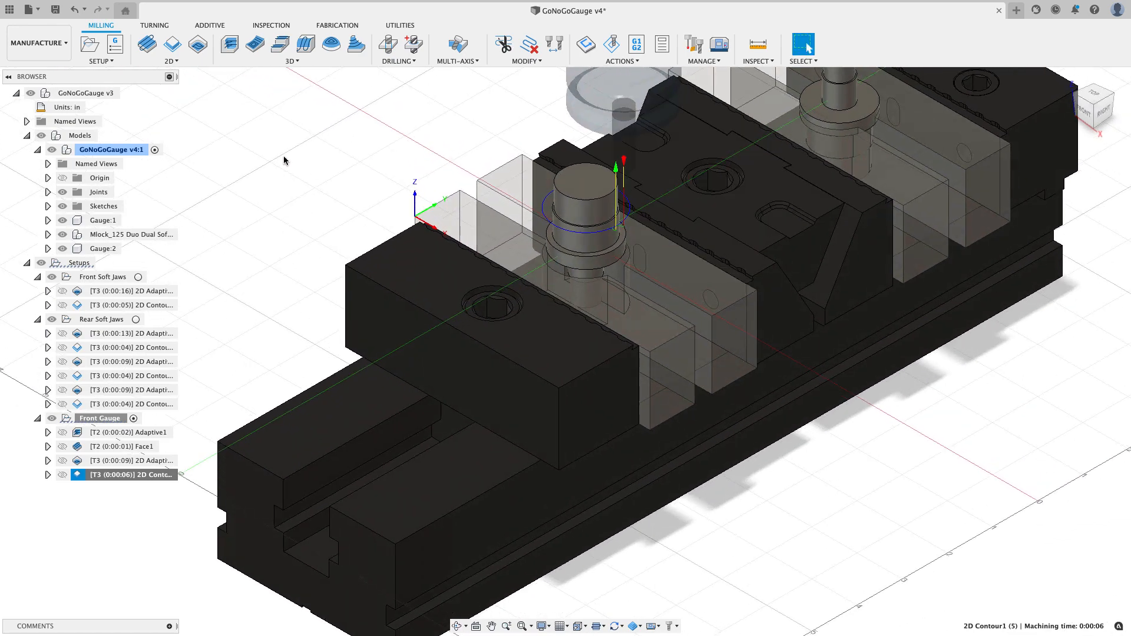
Step: Copy the 2D Adaptive and 2D Contour operations of the Front Gauge setup and paste them into the same setup
{"action": "left_click", "coordinate": [153, 460], "text": "shift"}
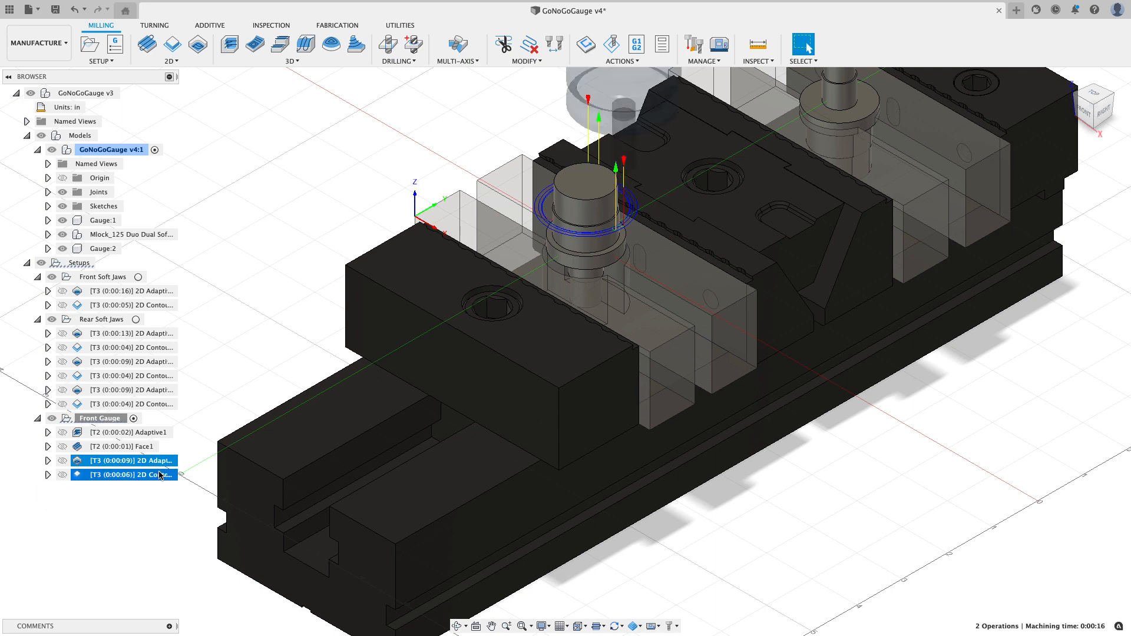
{"action": "right_click", "coordinate": [161, 462]}
{"action": "key", "text": "Escape"}
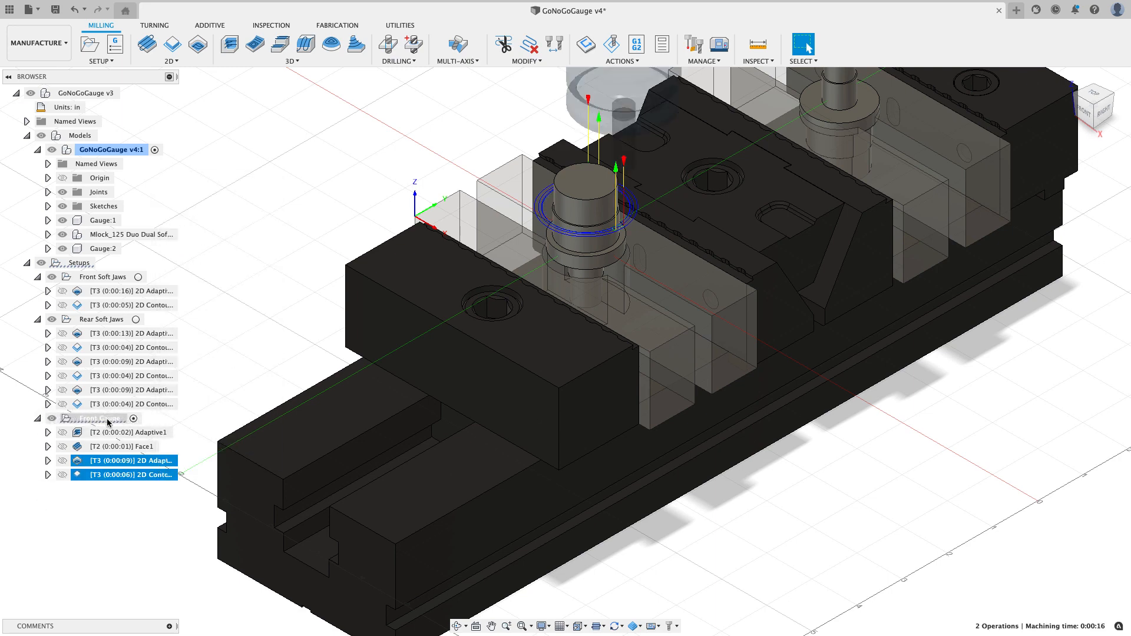
{"action": "right_click", "coordinate": [110, 419]}
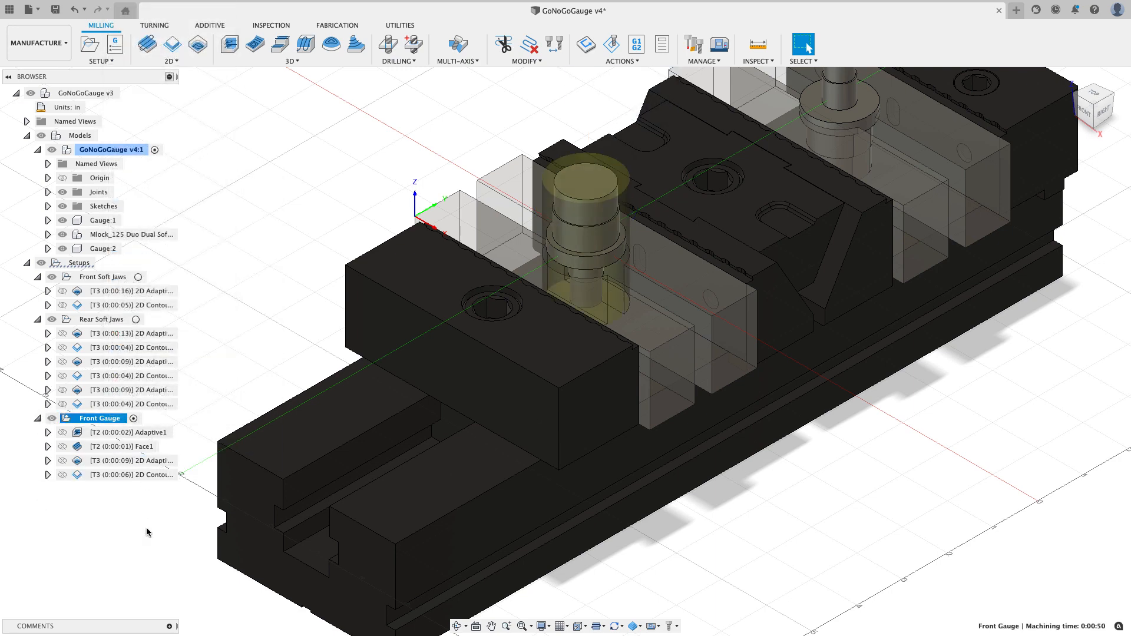
{"action": "left_click", "coordinate": [134, 322]}
Step: Edit the pasted 2D Adaptive operation, select the circular edge where the gauge's second cylinder meets the flange as its pocket, and regenerate it
{"action": "right_click", "coordinate": [160, 488]}
{"action": "left_click", "coordinate": [179, 77]}
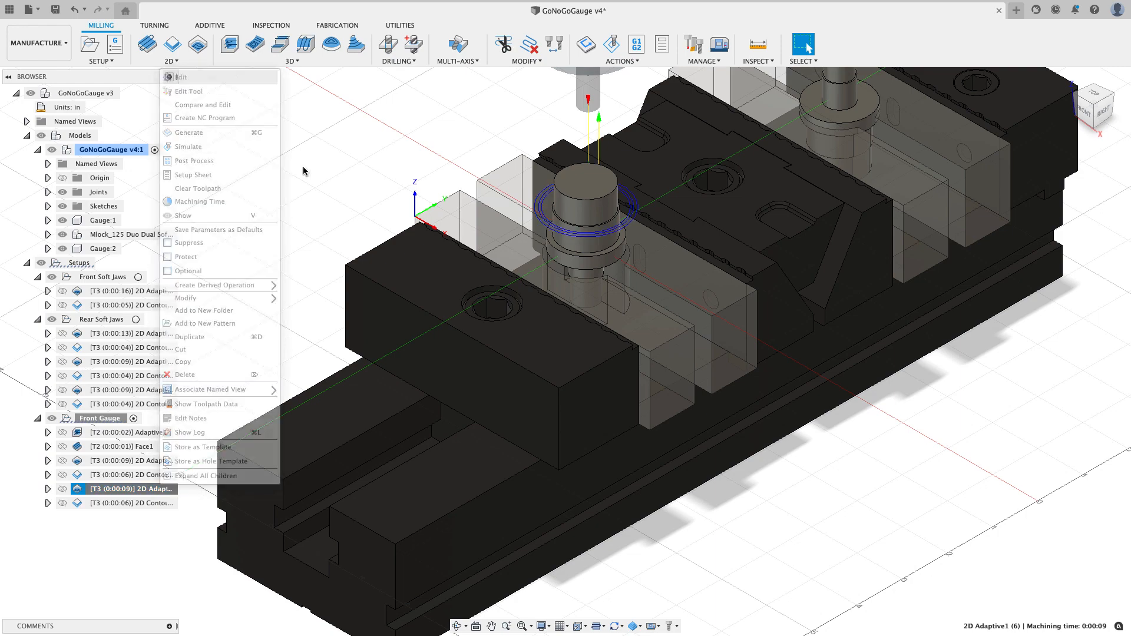
{"action": "scroll", "coordinate": [603, 249], "scroll_direction": "up", "scroll_amount": 3}
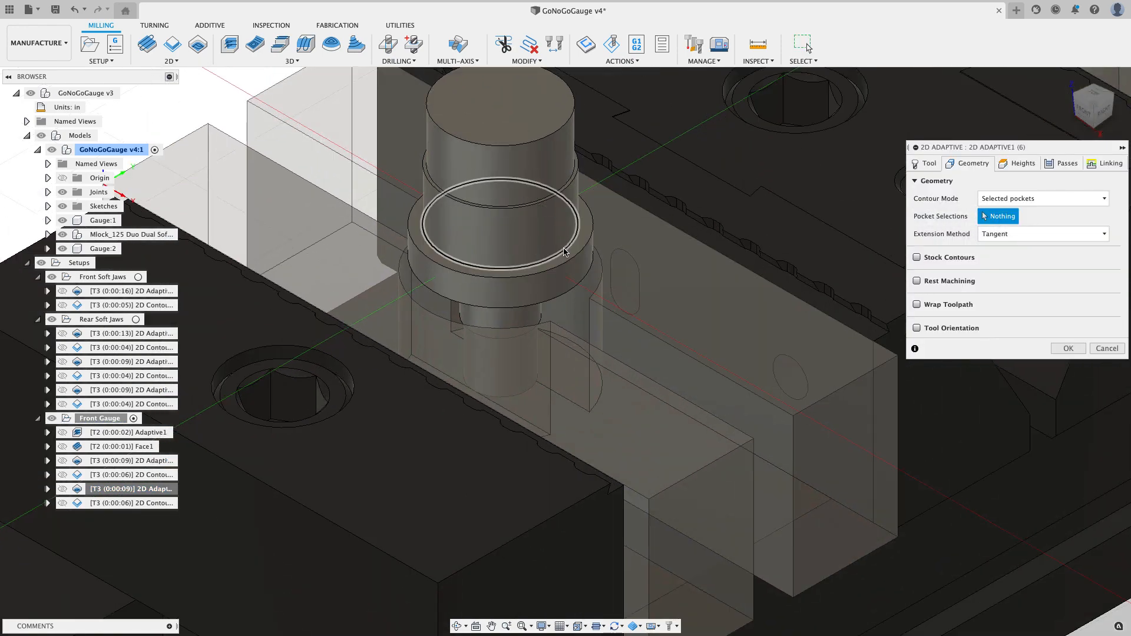
{"action": "left_click", "coordinate": [566, 252]}
{"action": "scroll", "coordinate": [566, 253], "scroll_direction": "down", "scroll_amount": 3}
{"action": "left_click", "coordinate": [1067, 348]}
{"action": "scroll", "coordinate": [363, 300], "scroll_direction": "down", "scroll_amount": 2}
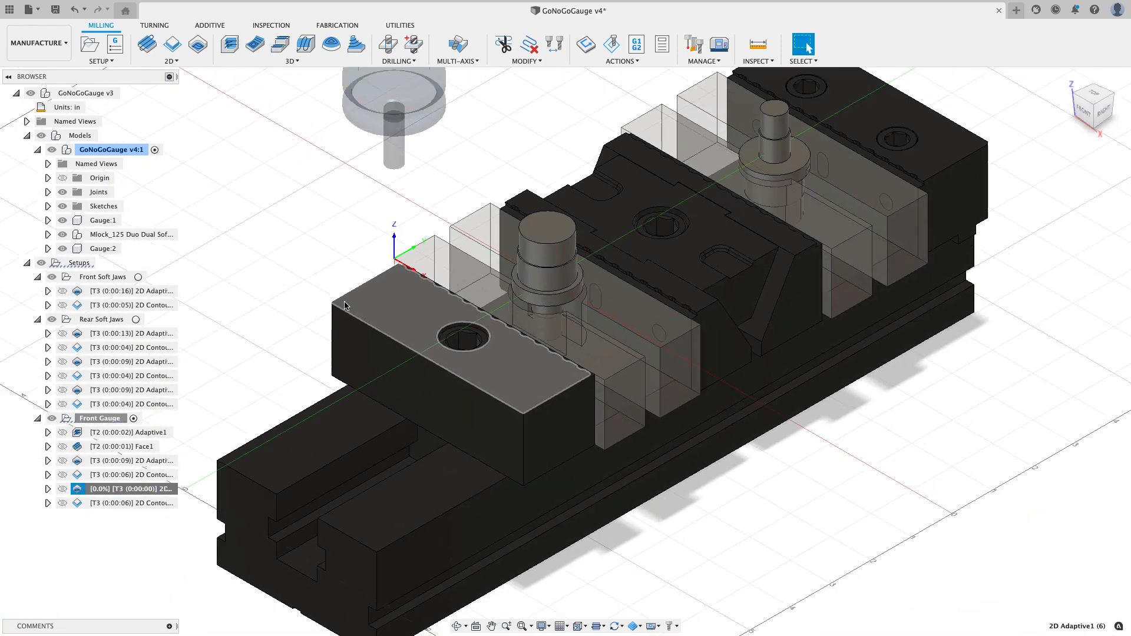
Step: Edit the pasted 2D Contour operation, select the circular edge where the front gauge's second cylinder meets the flange, and regenerate it
{"action": "right_click", "coordinate": [164, 504]}
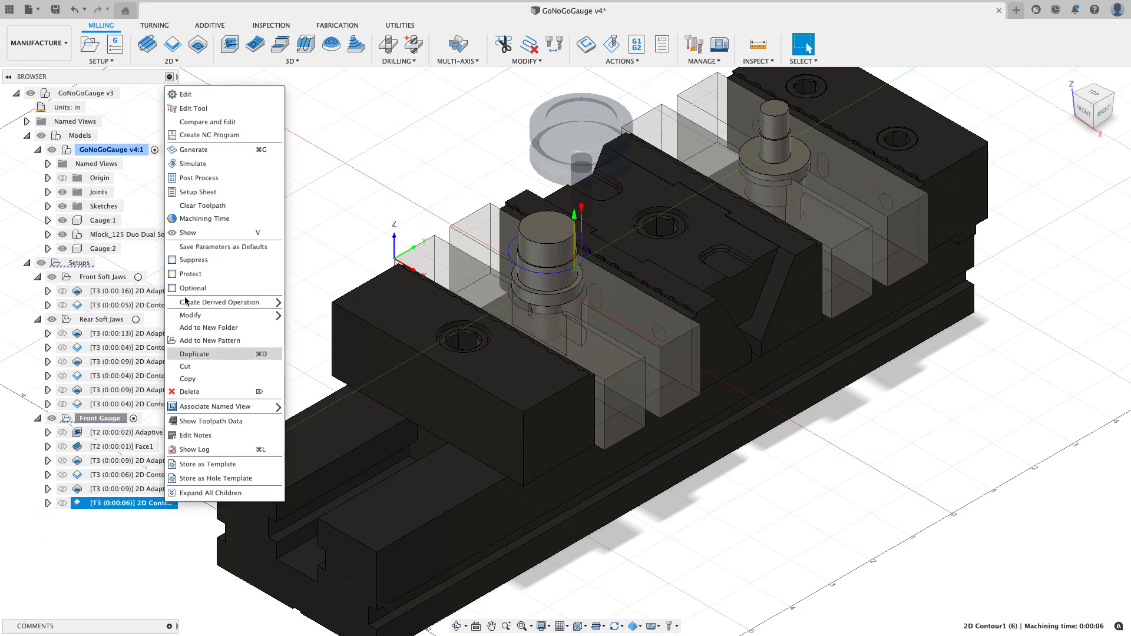
{"action": "left_click", "coordinate": [199, 95]}
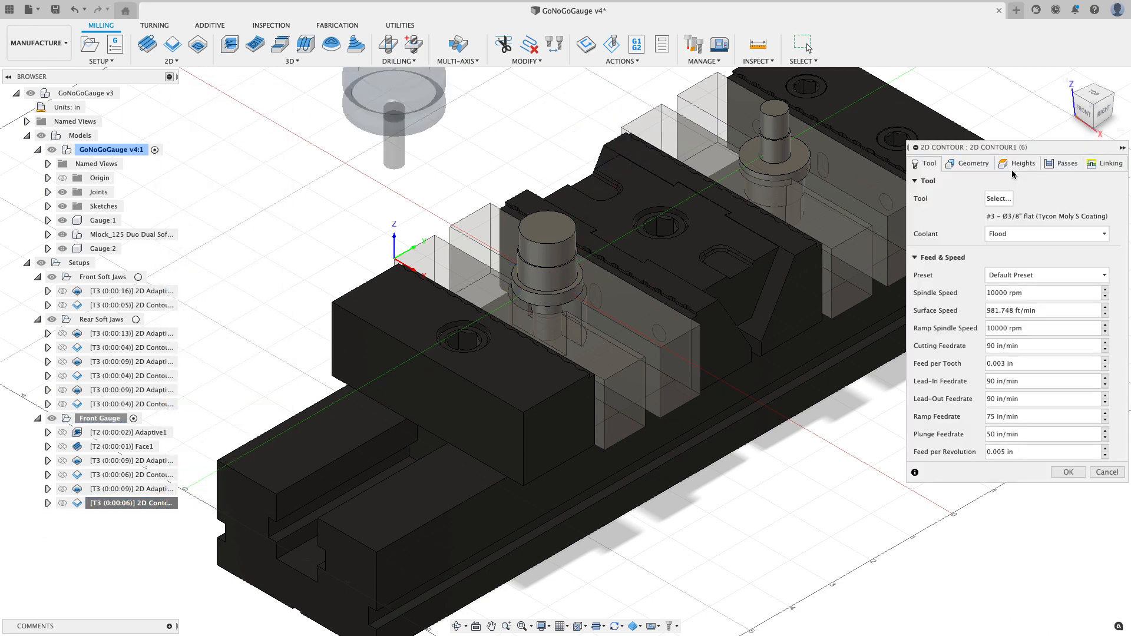
{"action": "left_click", "coordinate": [974, 164]}
{"action": "scroll", "coordinate": [560, 265], "scroll_direction": "up", "scroll_amount": 8}
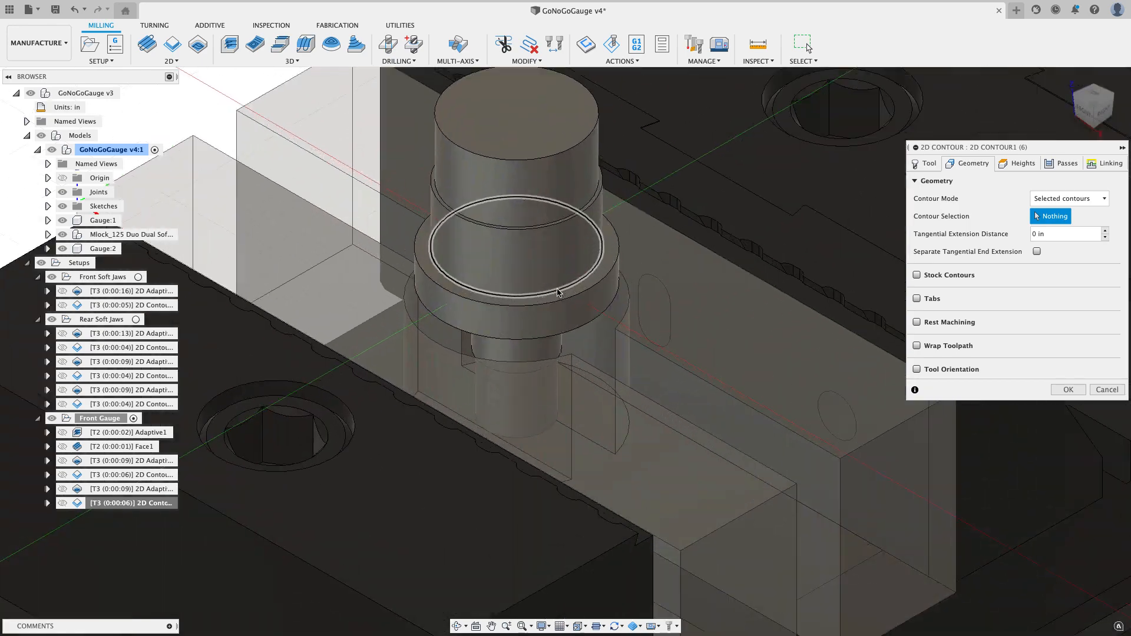
{"action": "scroll", "coordinate": [558, 292], "scroll_direction": "down", "scroll_amount": 5}
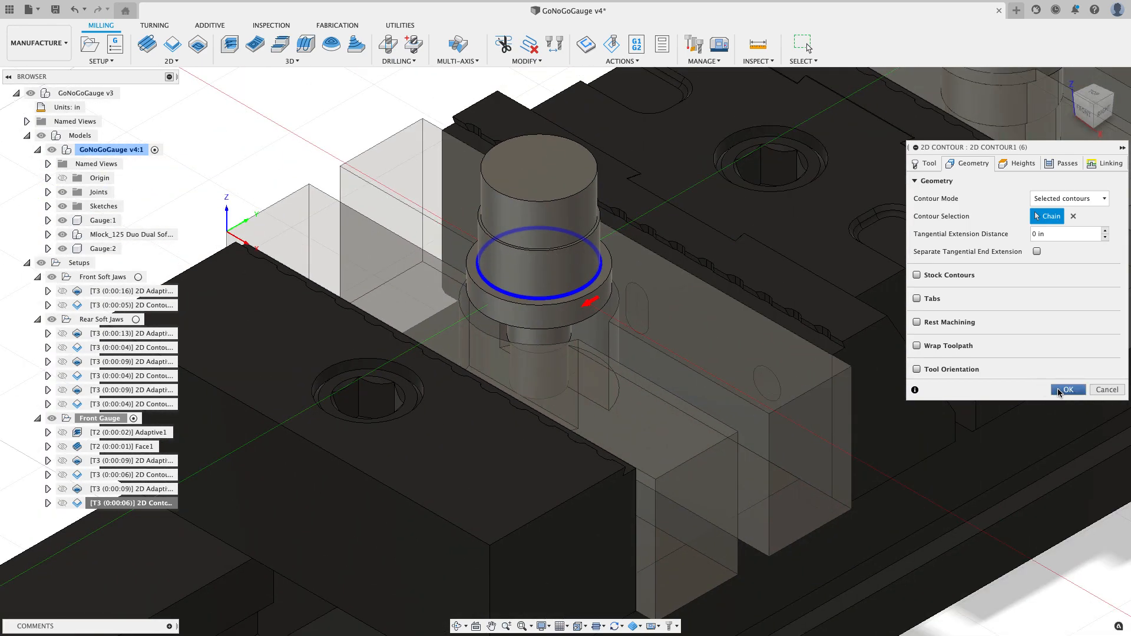
{"action": "key", "text": "Return"}
{"action": "scroll", "coordinate": [498, 260], "scroll_direction": "down", "scroll_amount": 6}
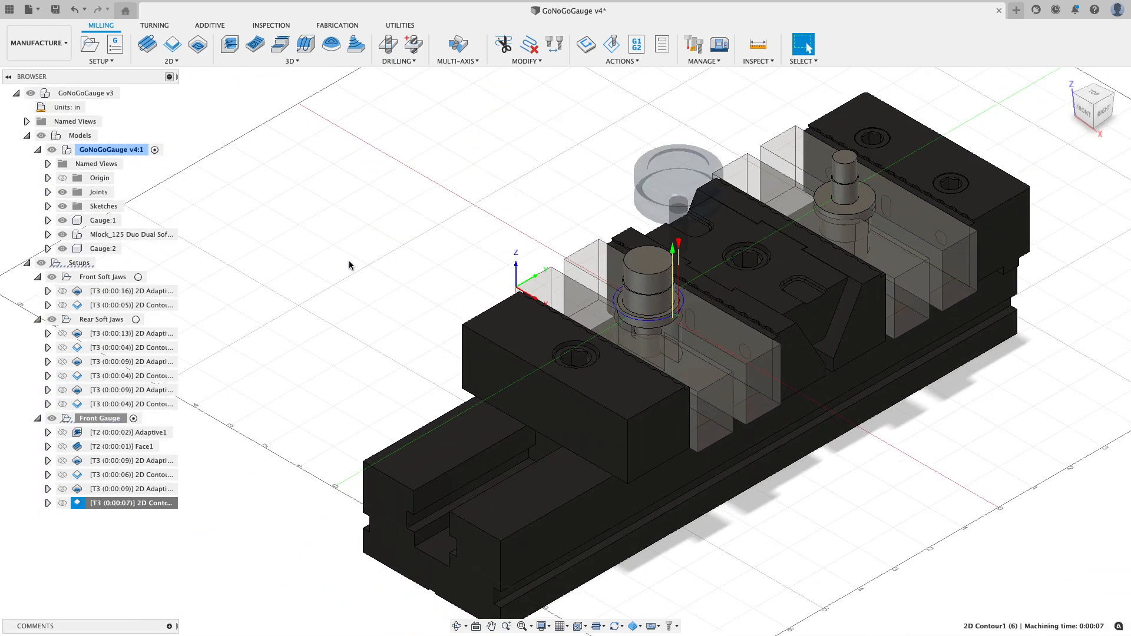
Step: Duplicate the last 2D Contour operation and replace the copy's contour with the lower outer edge of the front gauge's flange
{"action": "right_click", "coordinate": [161, 504]}
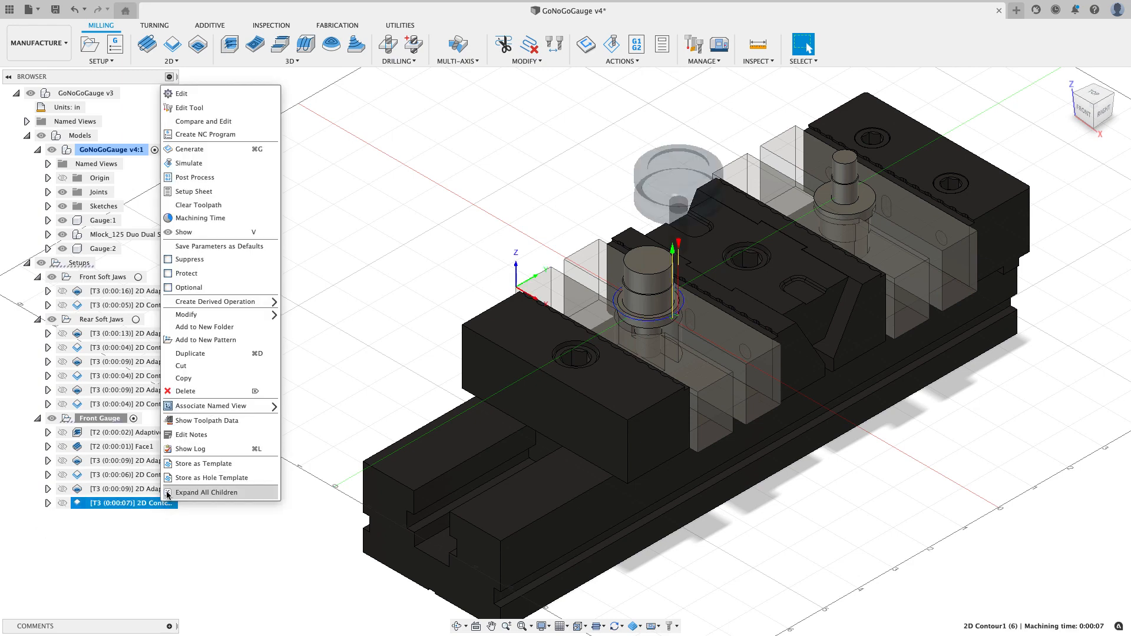
{"action": "left_click", "coordinate": [190, 354]}
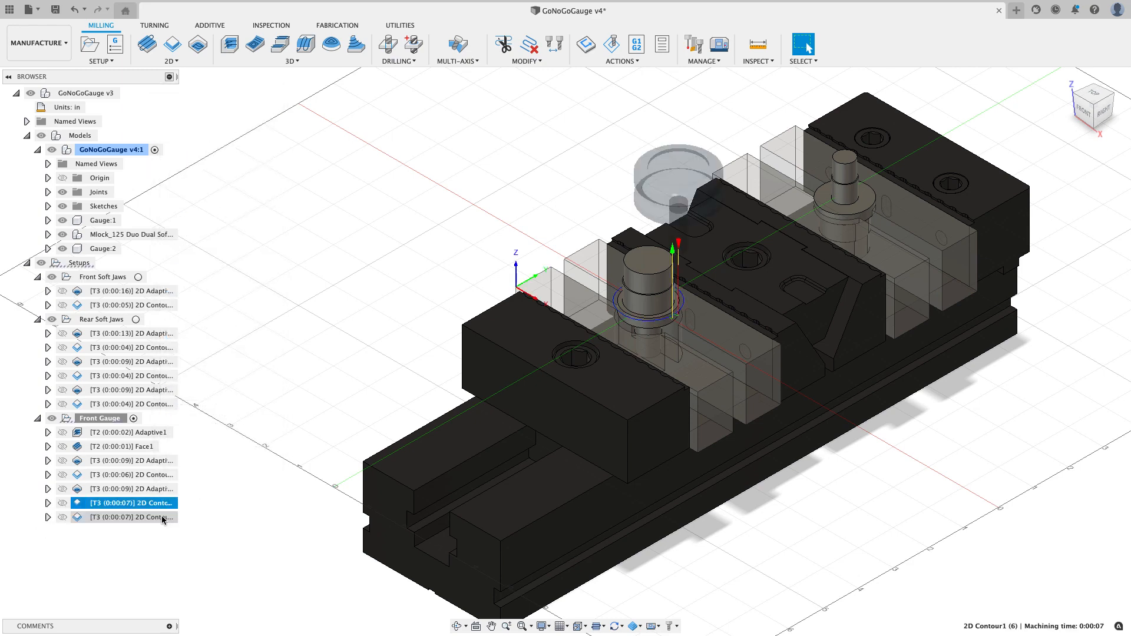
{"action": "right_click", "coordinate": [159, 519]}
{"action": "left_click", "coordinate": [203, 107]}
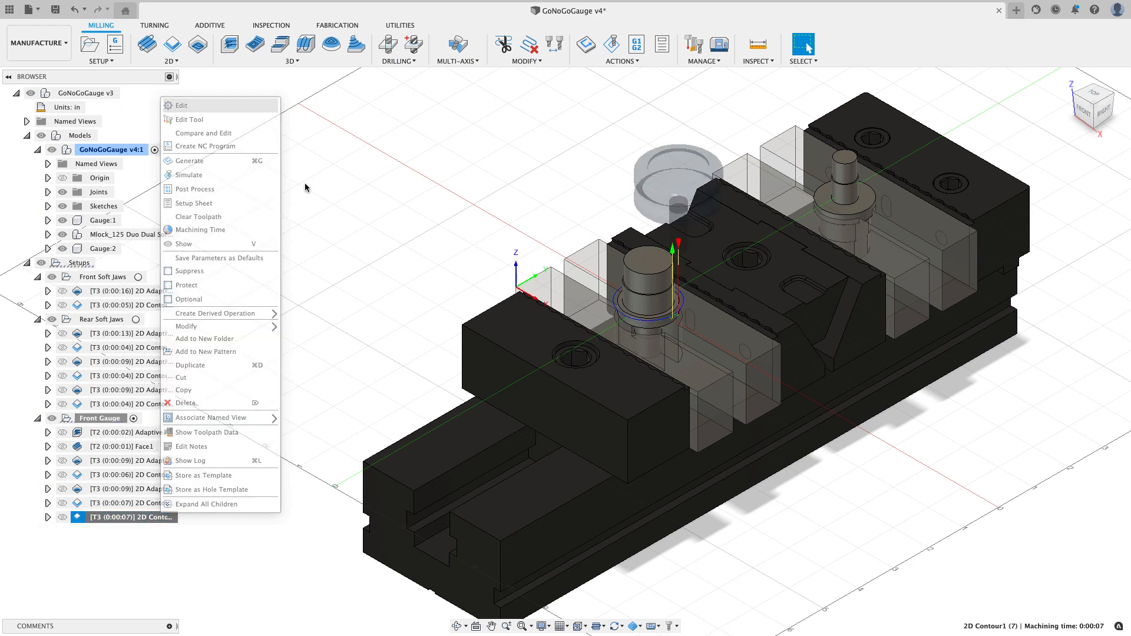
{"action": "left_click", "coordinate": [969, 165]}
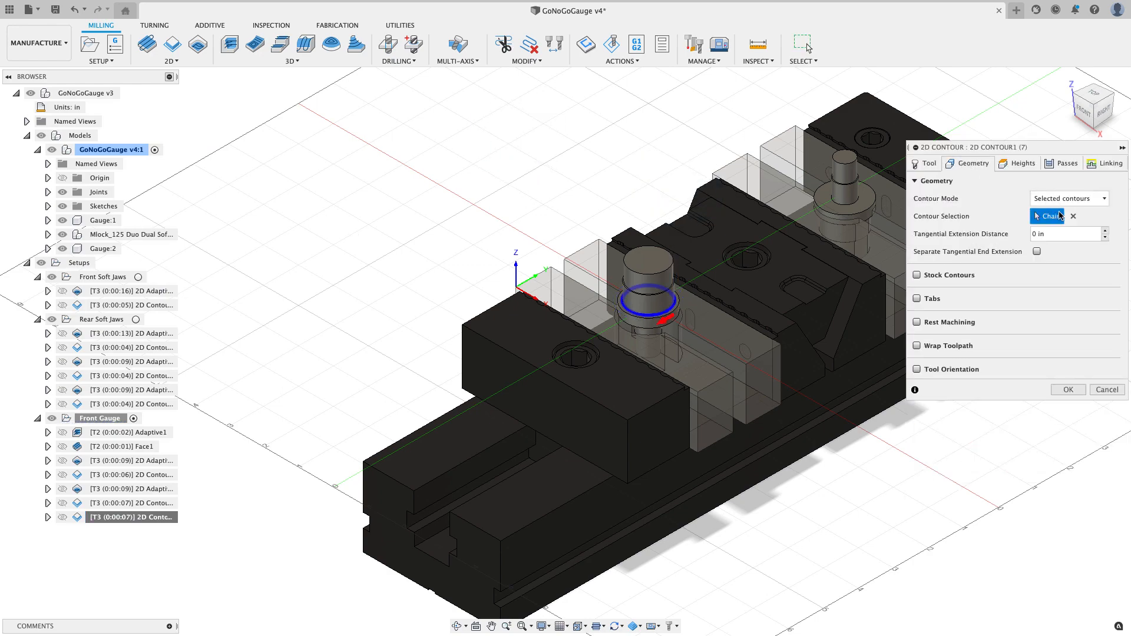
{"action": "left_click", "coordinate": [1074, 216]}
{"action": "scroll", "coordinate": [713, 288], "scroll_direction": "up", "scroll_amount": 6}
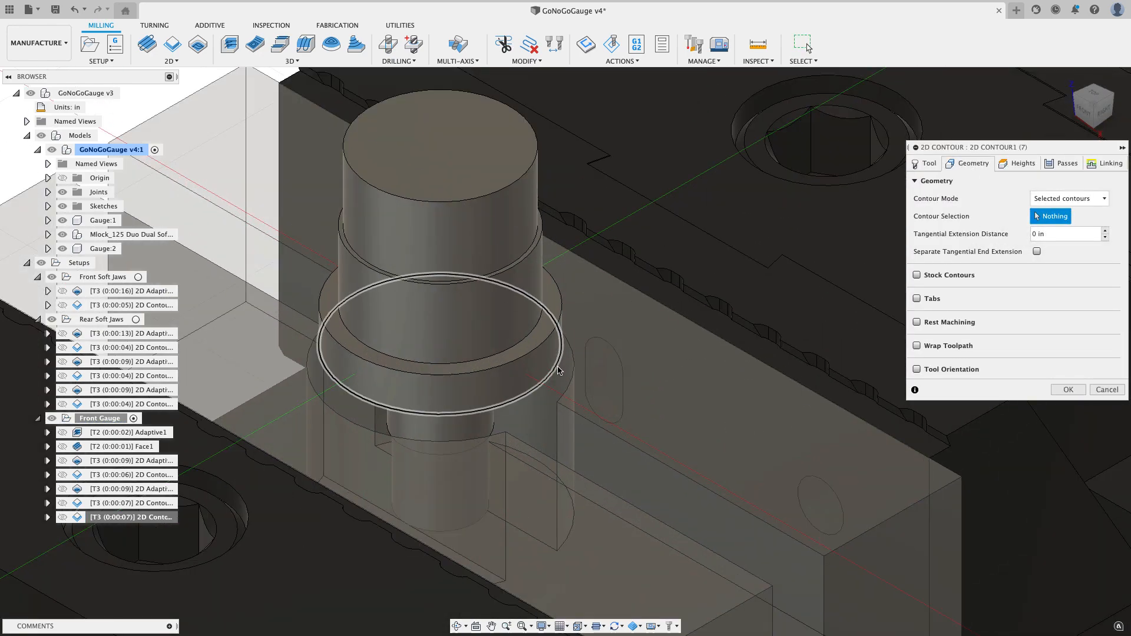
{"action": "left_click", "coordinate": [559, 371]}
{"action": "scroll", "coordinate": [626, 330], "scroll_direction": "down", "scroll_amount": 2}
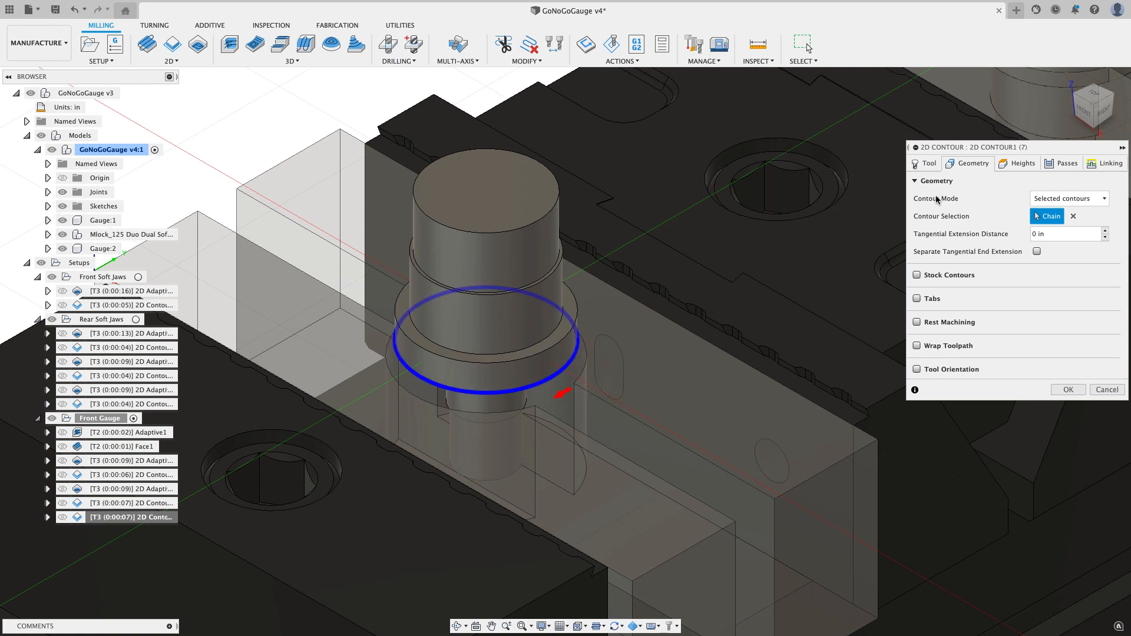
Step: Set the duplicated 2D Contour operation's bottom height offset to -0.02 in from the selected contour
{"action": "left_click", "coordinate": [1018, 163]}
{"action": "left_click", "coordinate": [948, 451]}
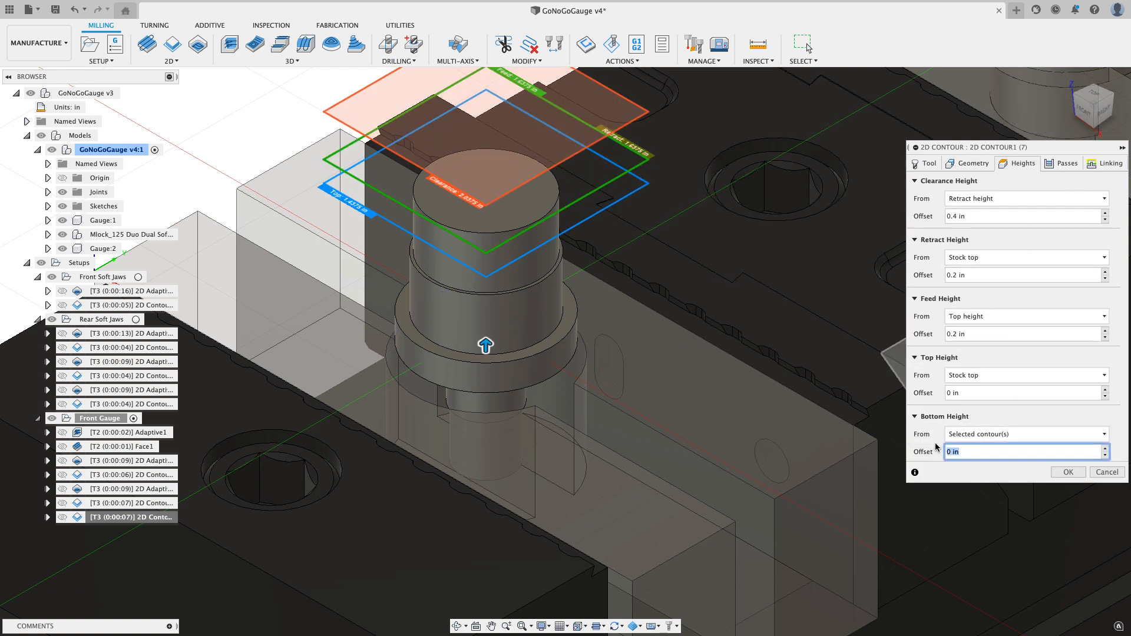
{"action": "type", "text": "-.02"}
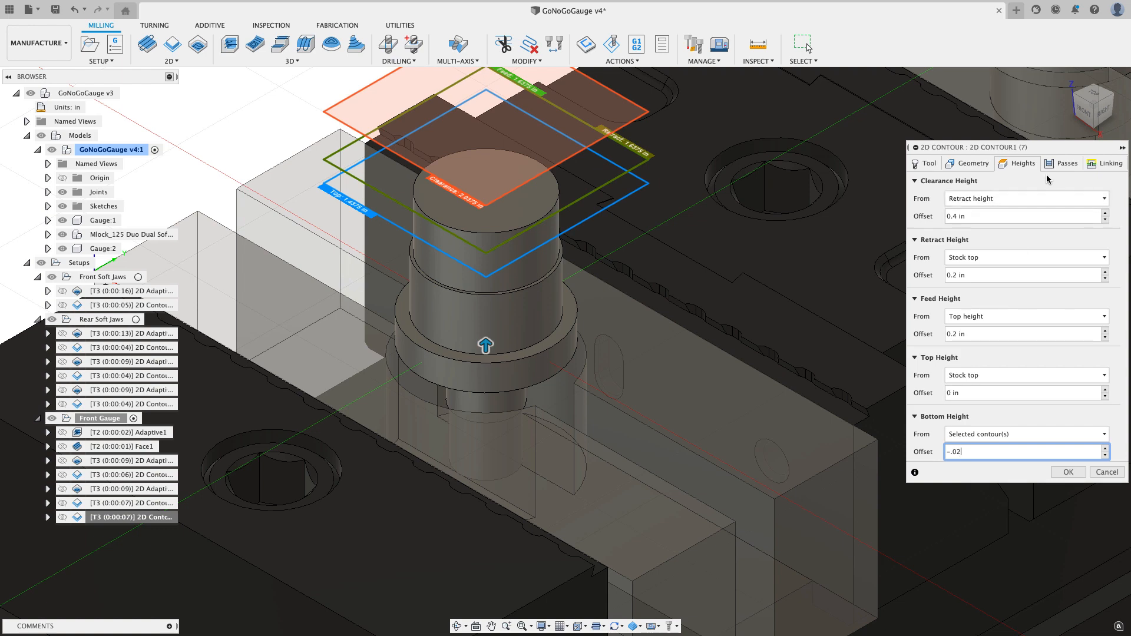
Step: Enable roughing passes for the flange contour and set the maximum stepover expression to tool_diameter * 0.15
{"action": "left_click", "coordinate": [1060, 164]}
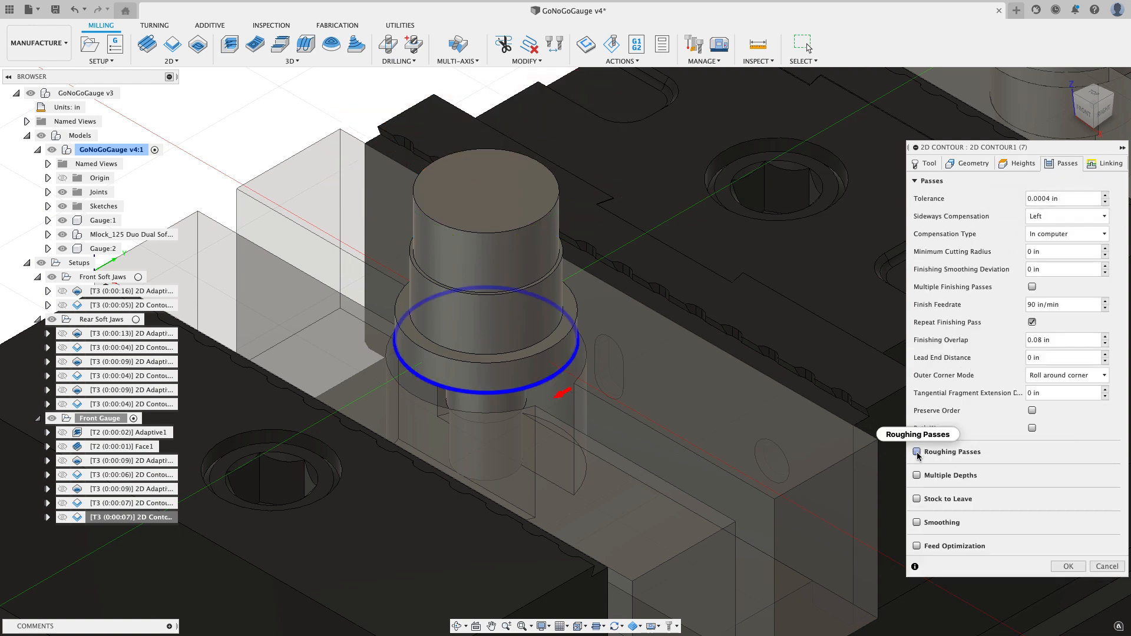
{"action": "left_click", "coordinate": [943, 452]}
{"action": "left_click", "coordinate": [1078, 505]}
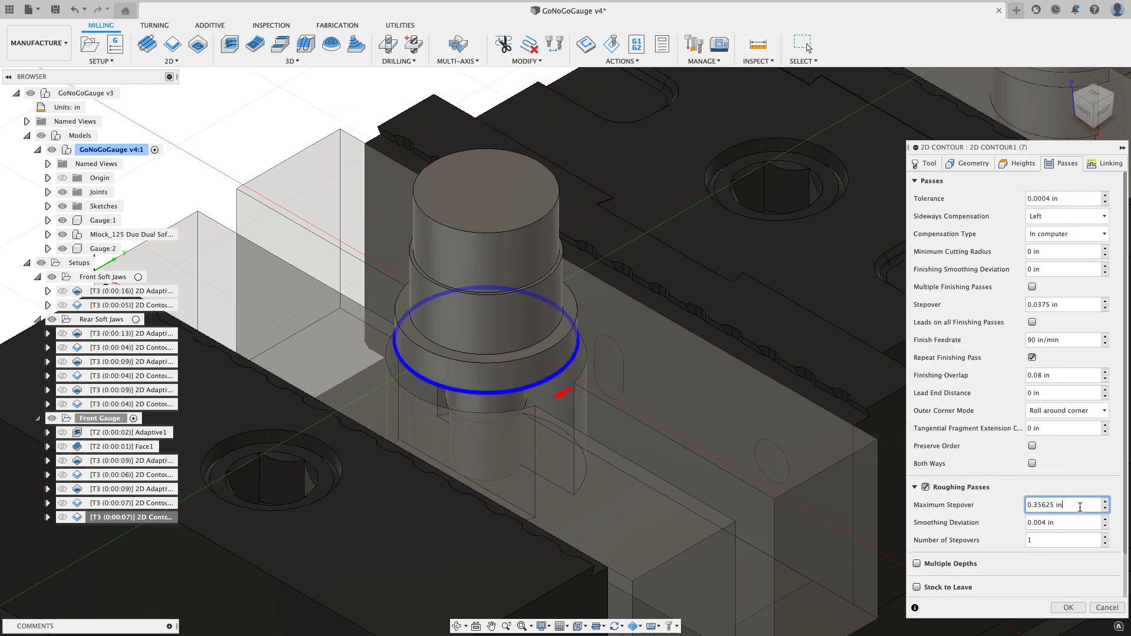
{"action": "right_click", "coordinate": [1079, 506]}
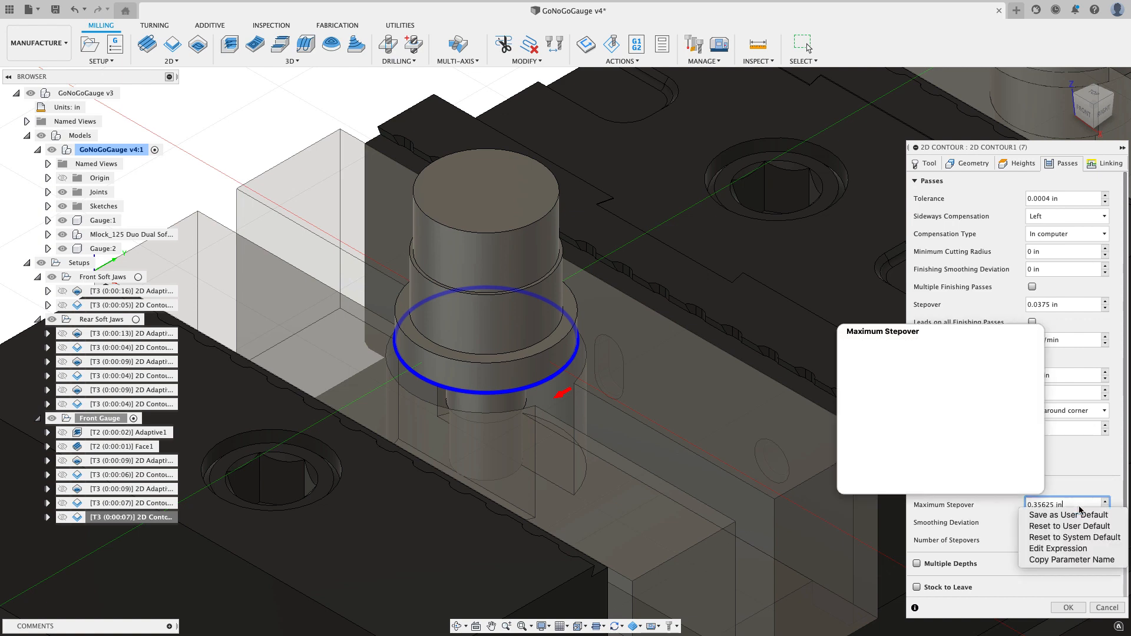
{"action": "left_click", "coordinate": [1055, 549]}
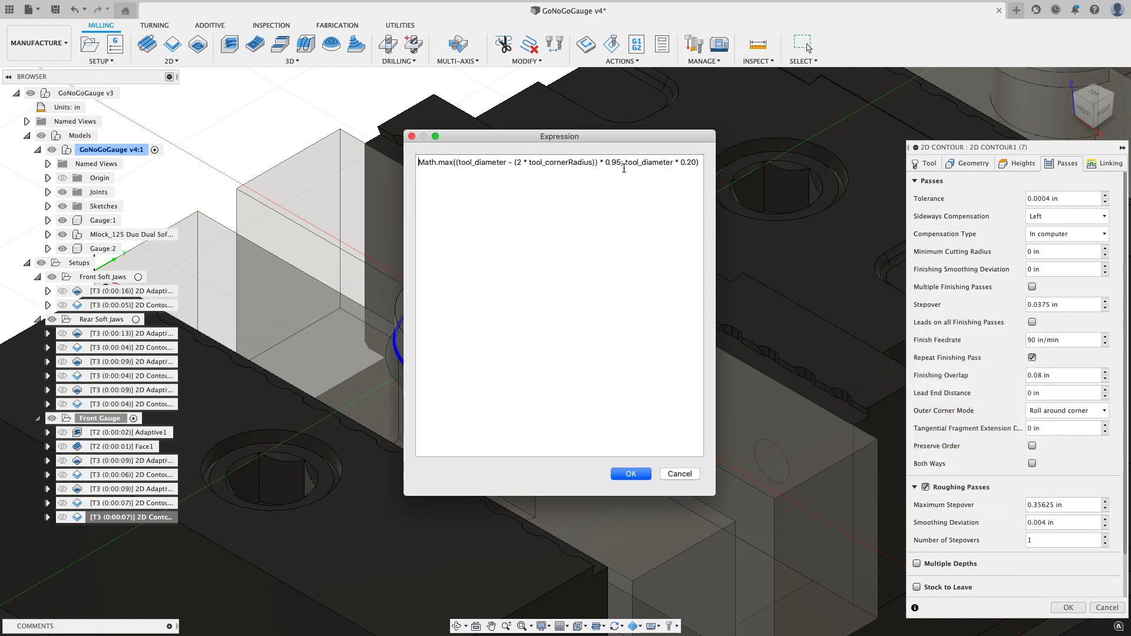
{"action": "left_click_drag", "start_coordinate": [626, 162], "coordinate": [424, 155]}
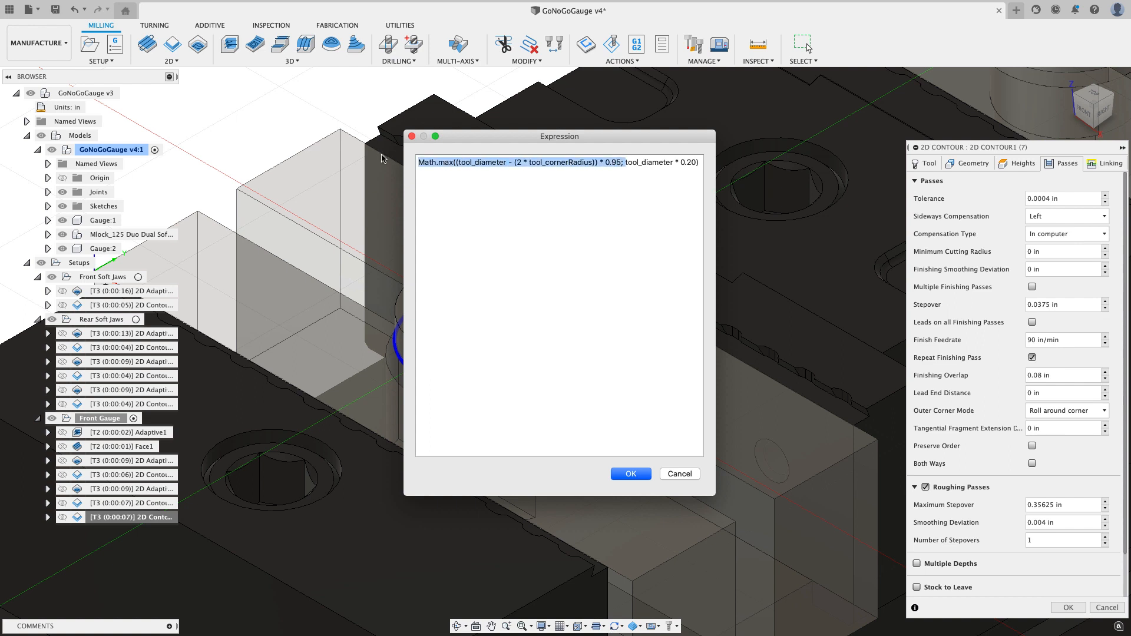
{"action": "key", "text": "BackSpace"}
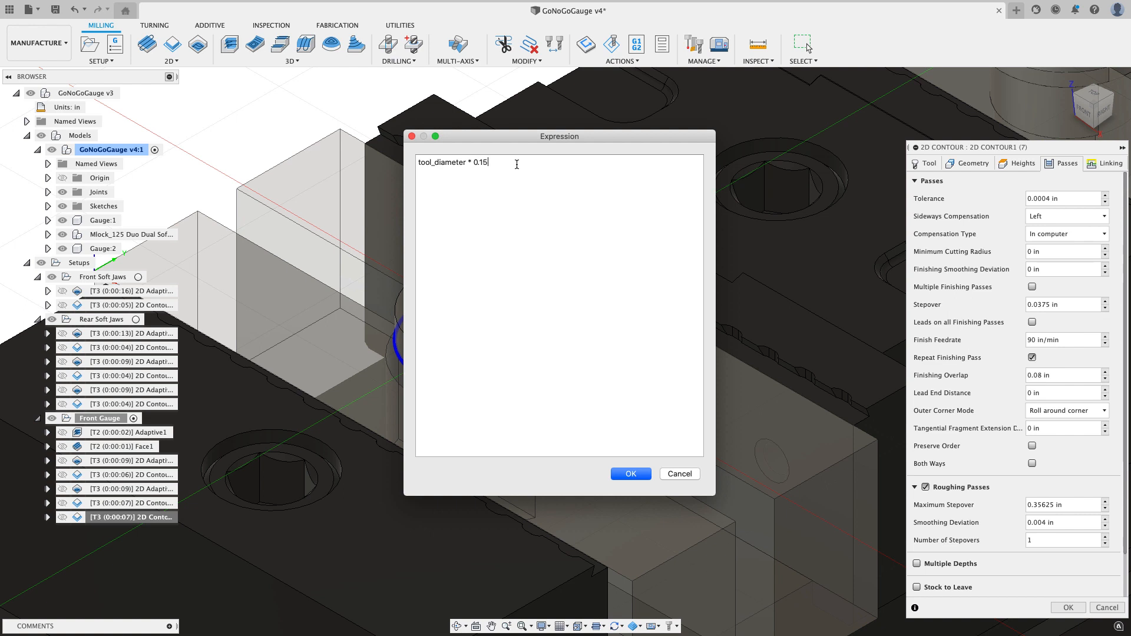
{"action": "left_click", "coordinate": [643, 474]}
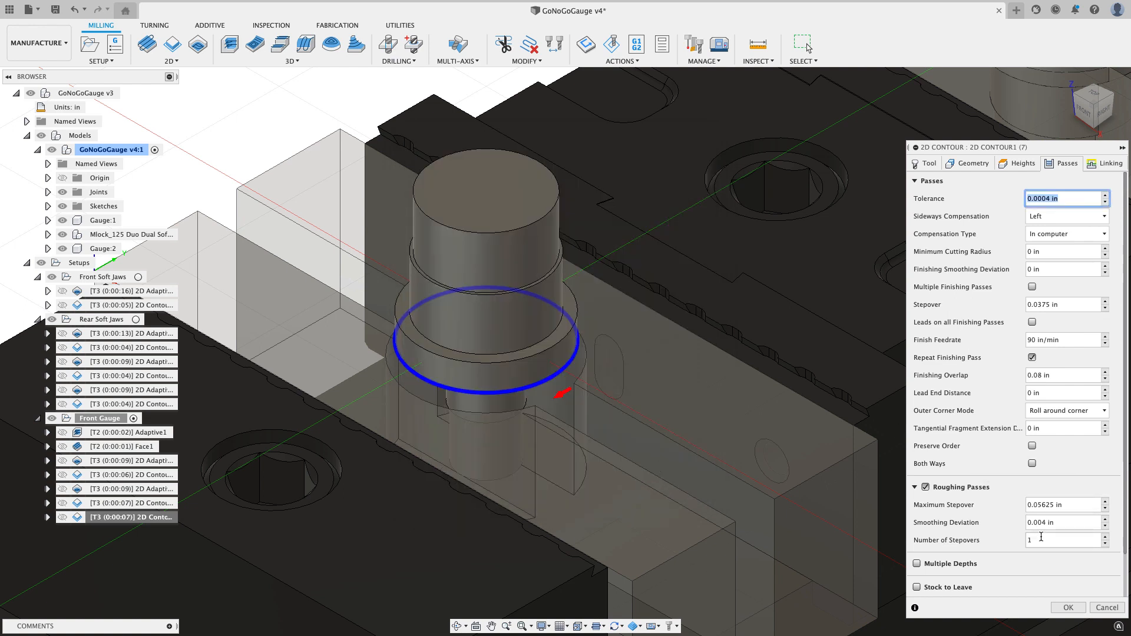
Step: Set the roughing passes to 5 stepovers and the finishing stepover to 0.01 in, and generate the flange contour toolpath
{"action": "left_click", "coordinate": [1106, 537]}
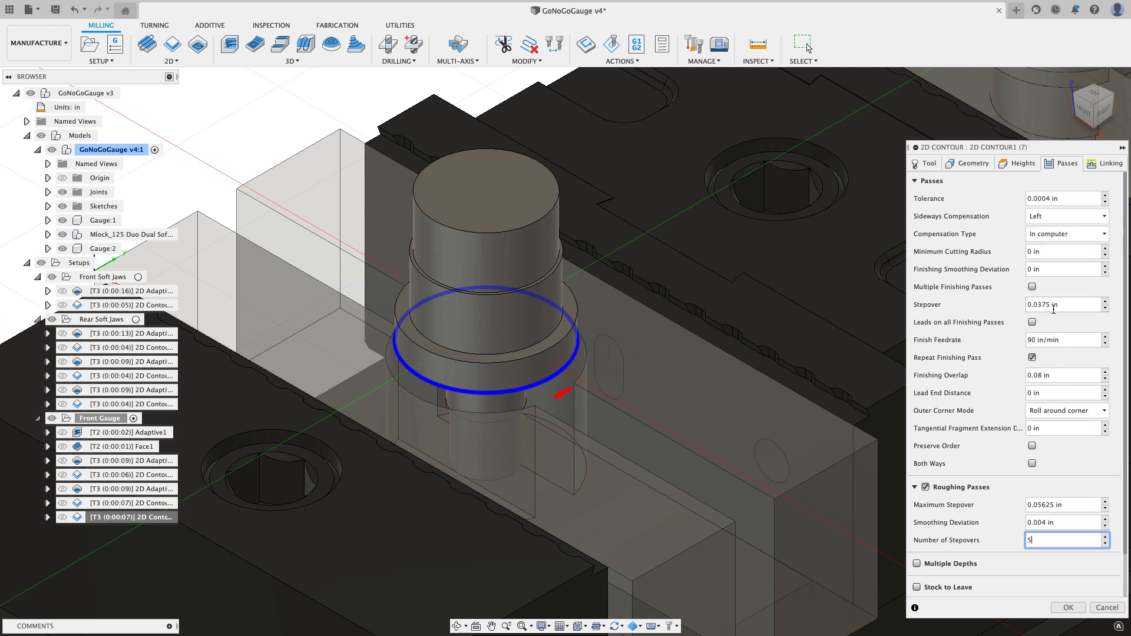
{"action": "left_click", "coordinate": [1054, 307]}
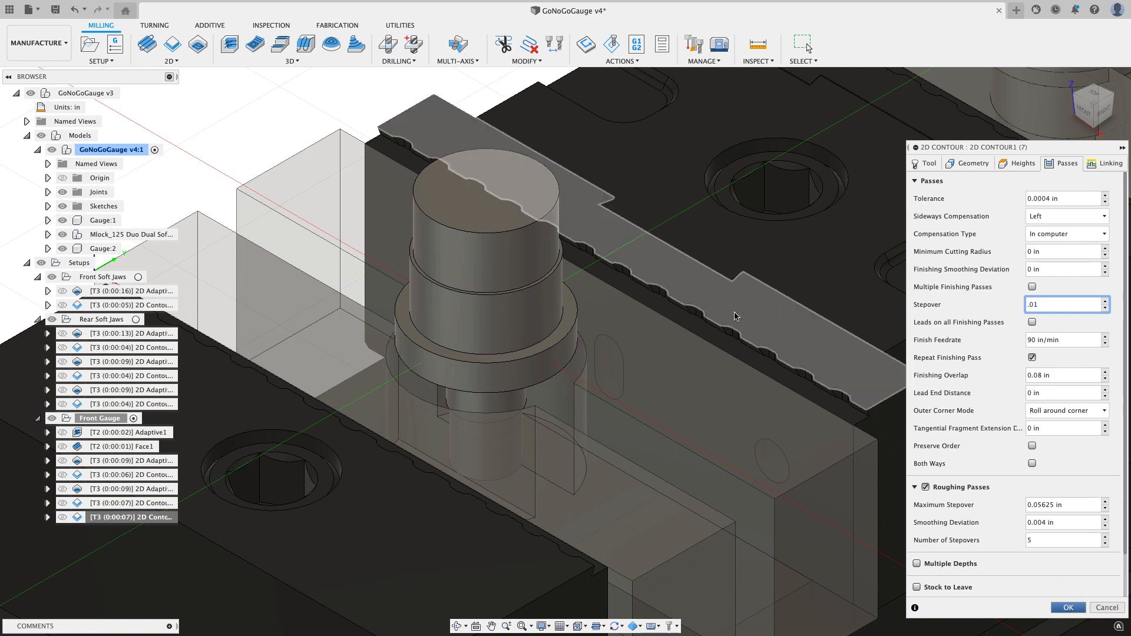
{"action": "key", "text": "Return"}
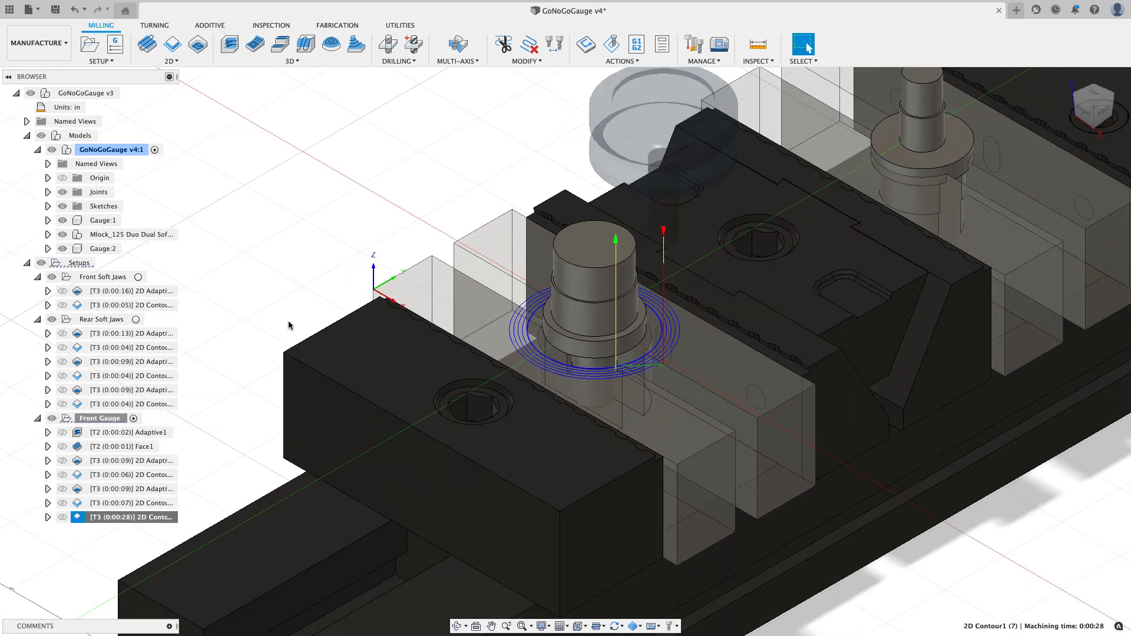
Step: Edit the flange 2D Contour operation, enable stock contours with the default stock boundary, regenerate it and inspect the passes around the flange
{"action": "right_click", "coordinate": [168, 517]}
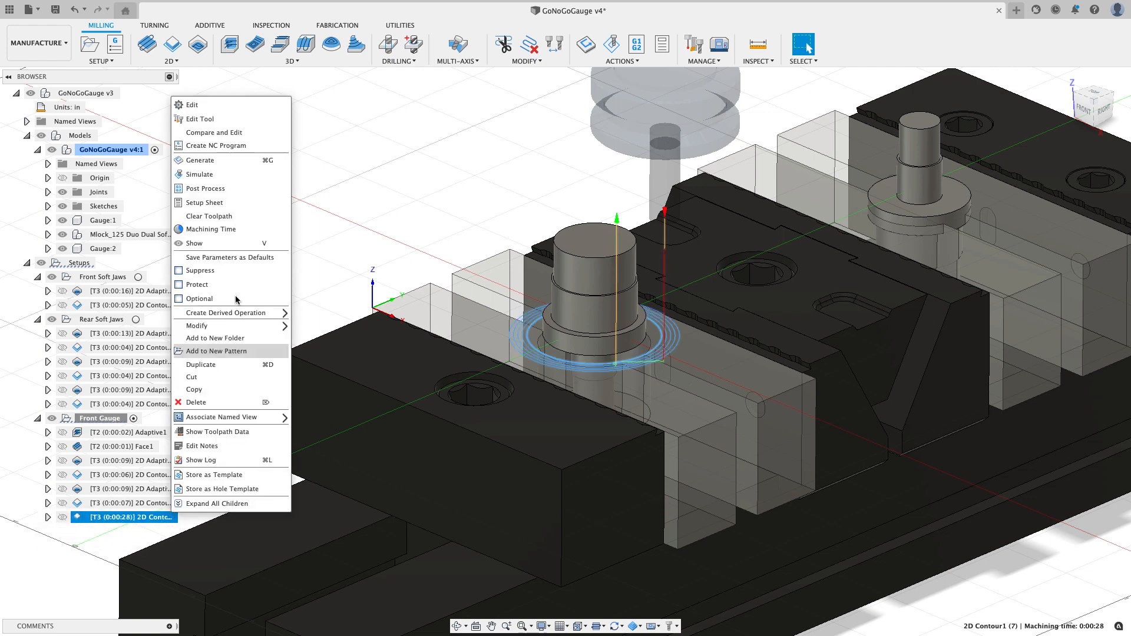
{"action": "left_click", "coordinate": [235, 107]}
{"action": "left_click", "coordinate": [969, 164]}
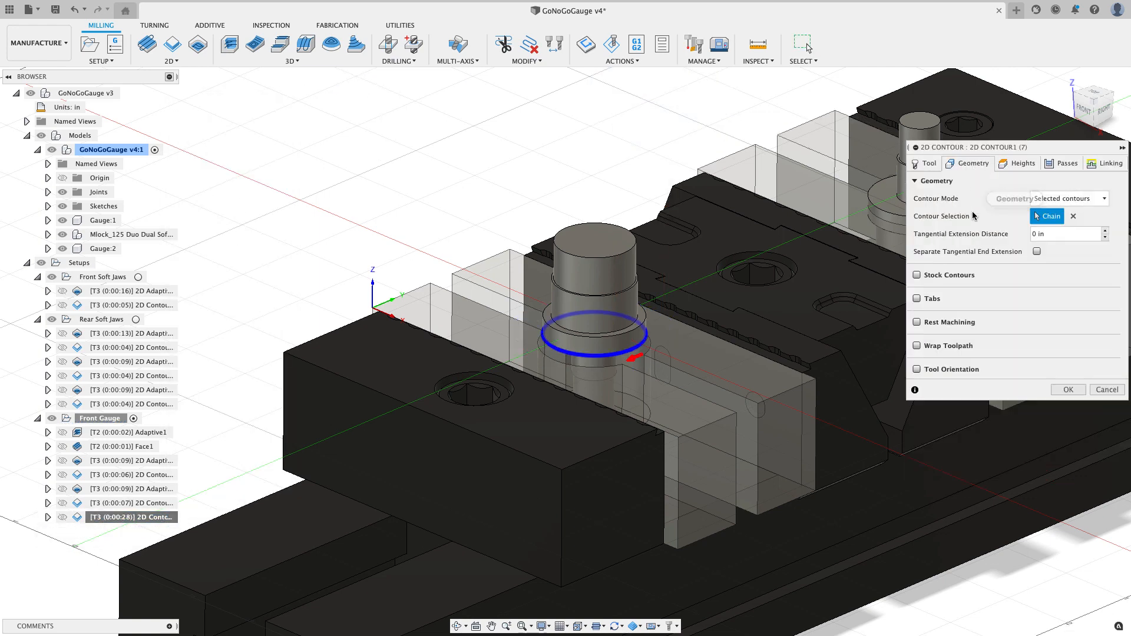
{"action": "left_click", "coordinate": [926, 275]}
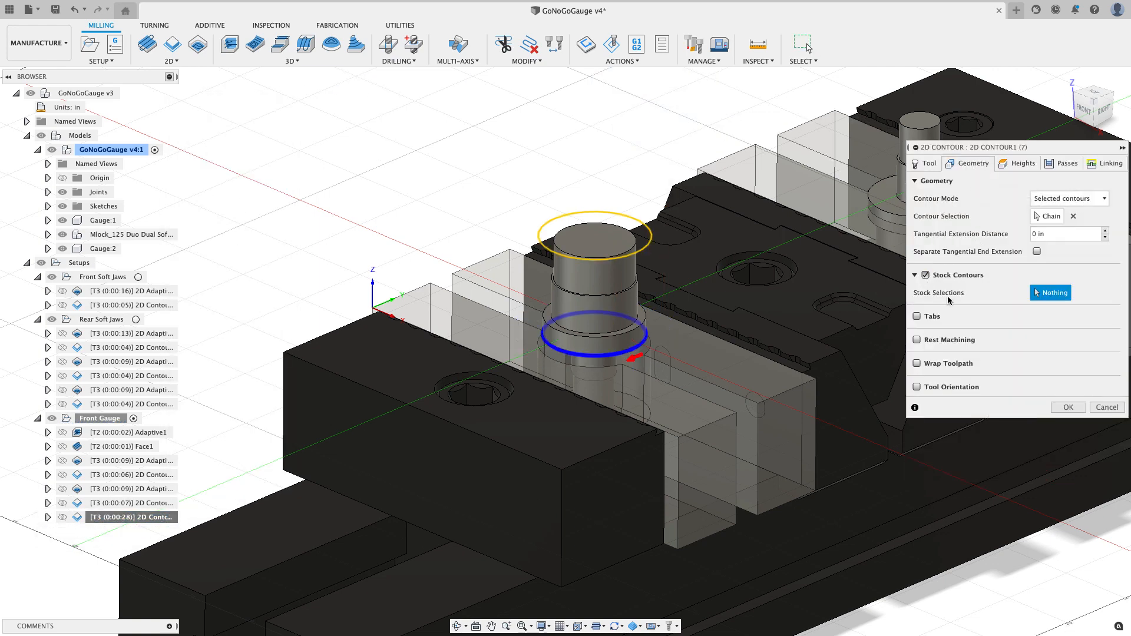
{"action": "left_click", "coordinate": [1068, 408]}
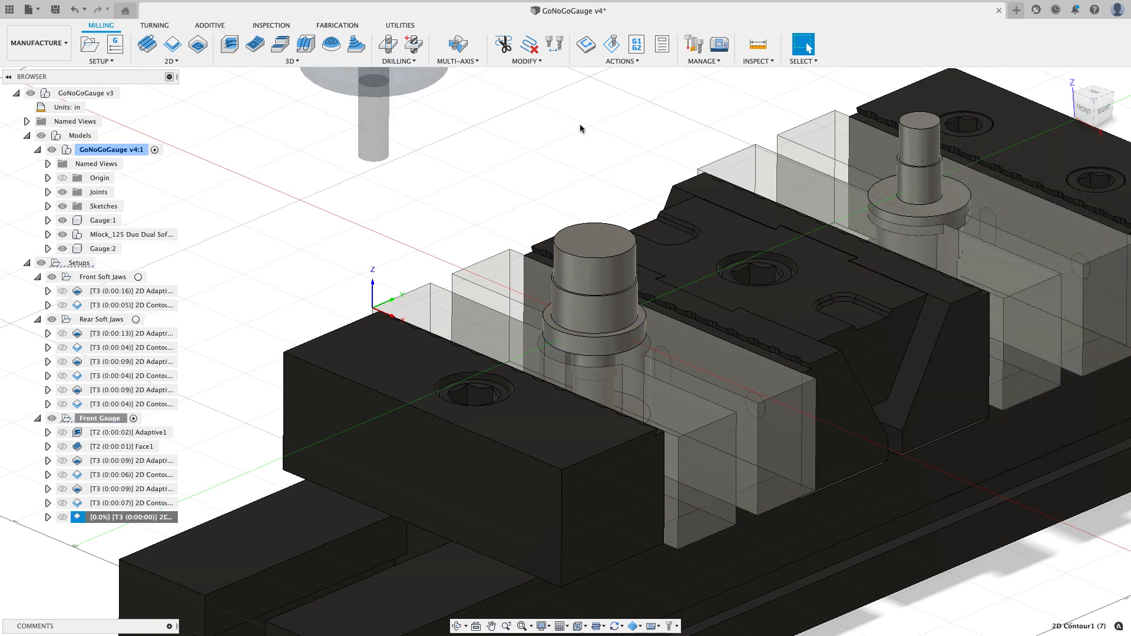
{"action": "scroll", "coordinate": [594, 436], "scroll_direction": "up", "scroll_amount": 5}
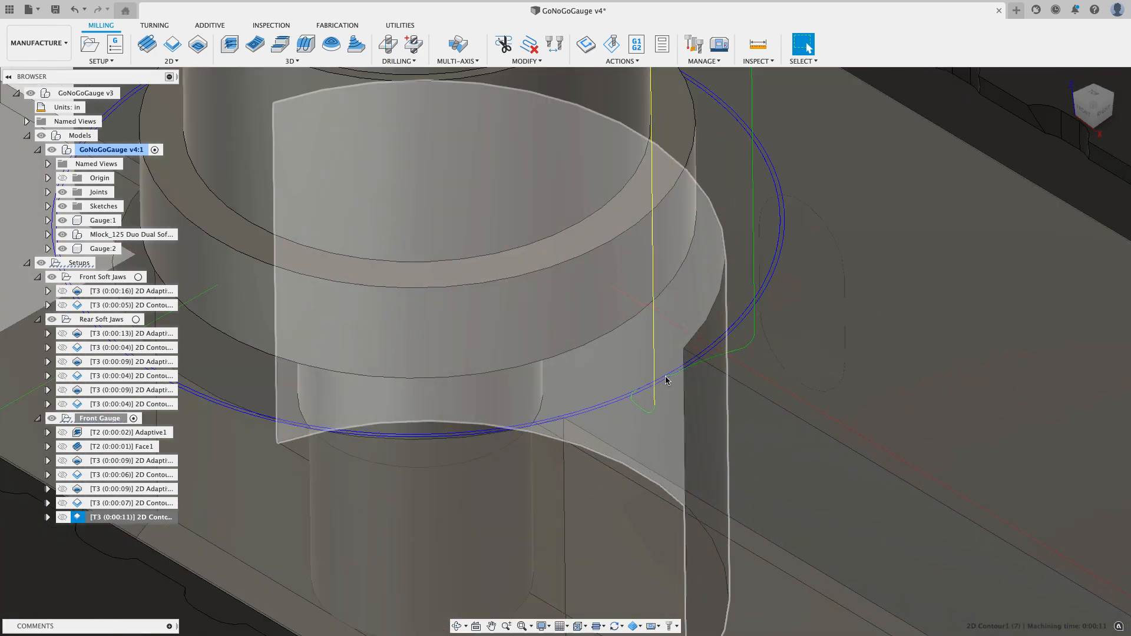
{"action": "scroll", "coordinate": [662, 376], "scroll_direction": "down", "scroll_amount": 5}
{"action": "scroll", "coordinate": [634, 370], "scroll_direction": "down", "scroll_amount": 3}
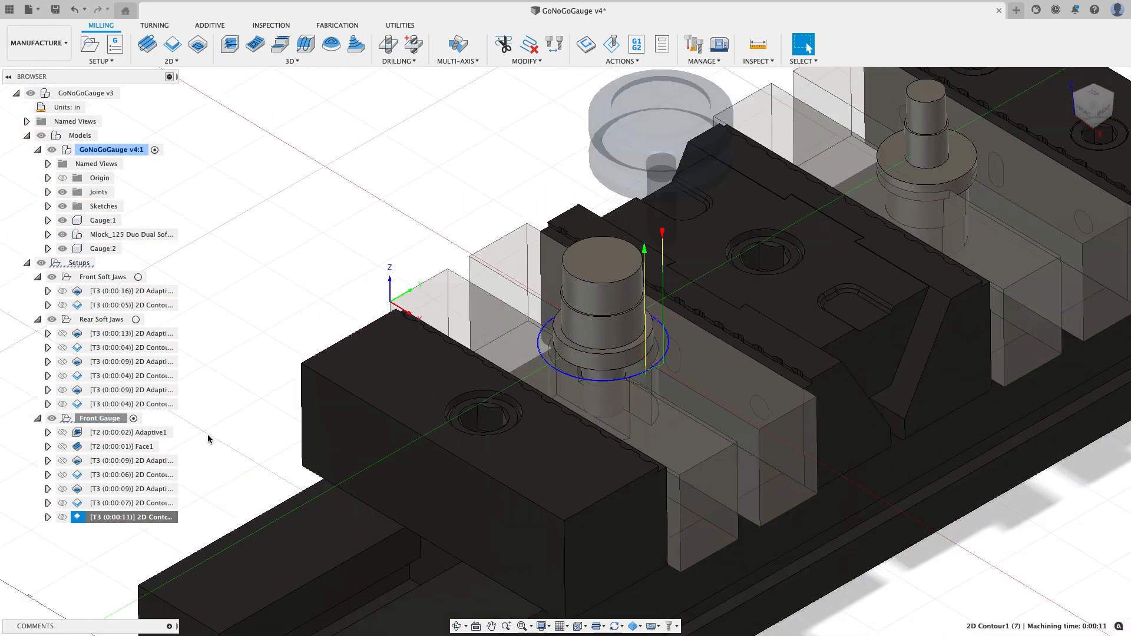
Step: Simulate the Front Gauge setup's first 2D Adaptive and first 2D Contour operations together, and close the simulation
{"action": "left_click", "coordinate": [142, 460]}
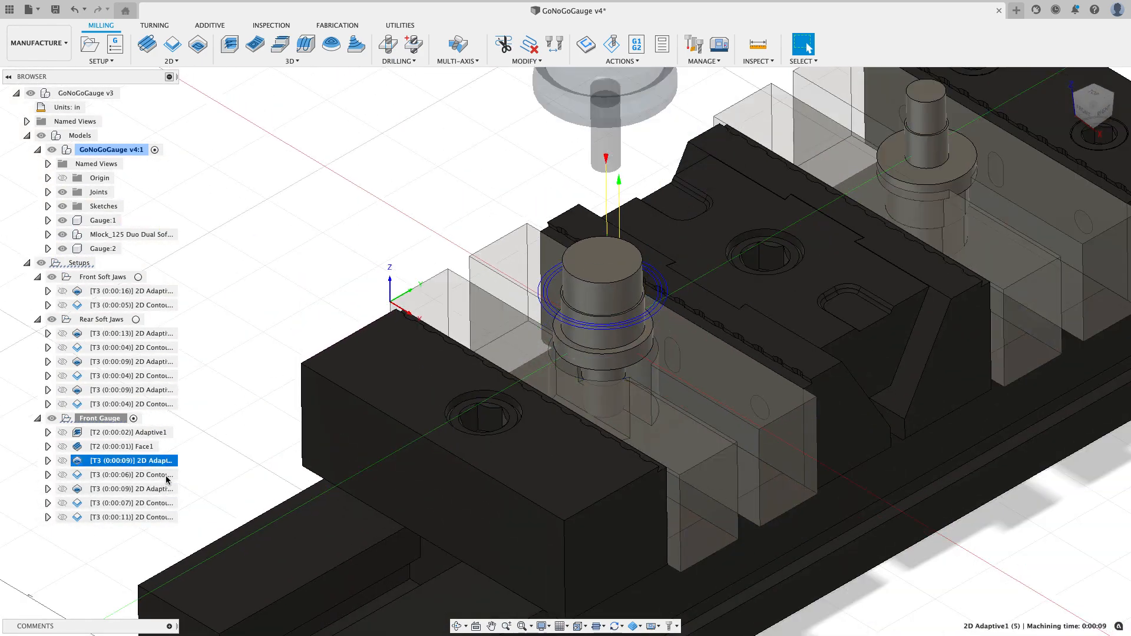
{"action": "left_click", "coordinate": [167, 476], "text": "shift"}
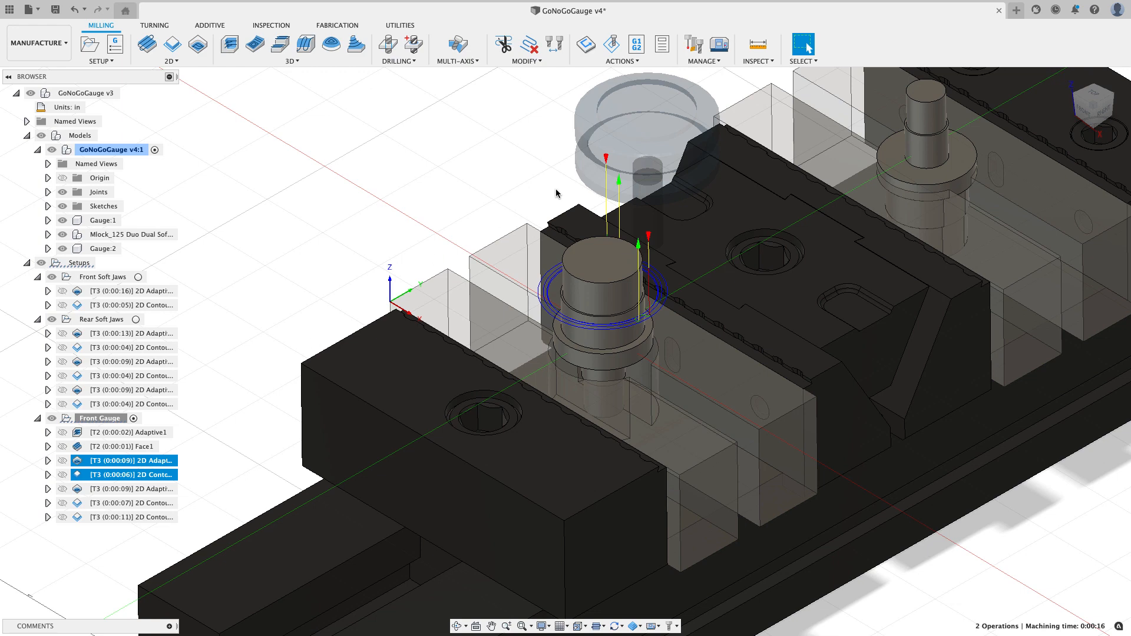
{"action": "left_click", "coordinate": [611, 42]}
{"action": "left_click", "coordinate": [564, 580]}
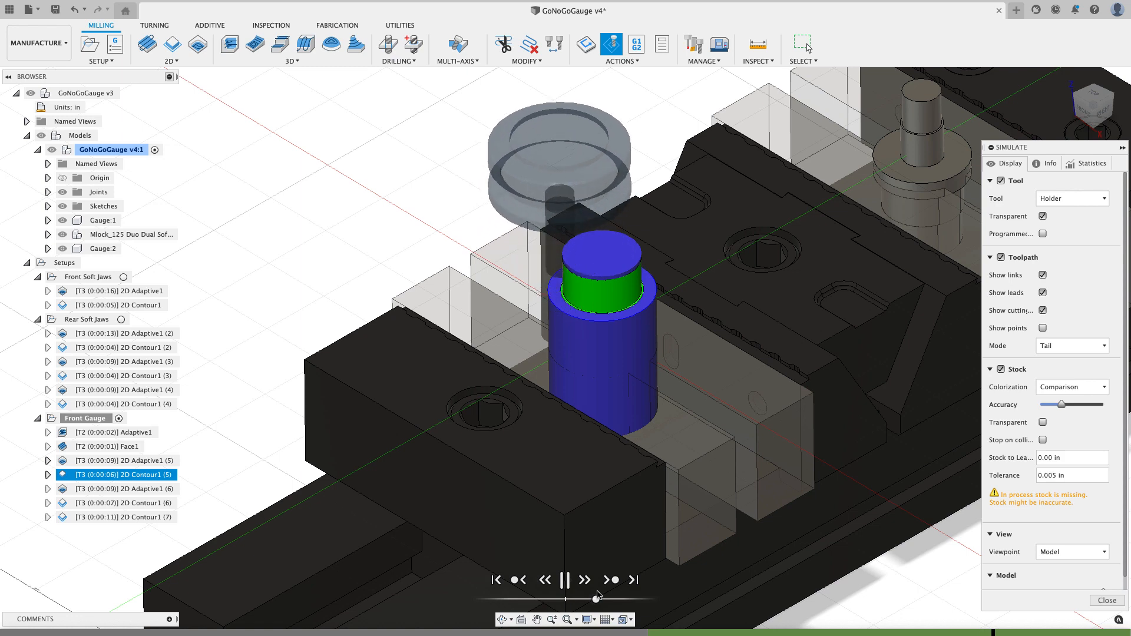
{"action": "left_click", "coordinate": [1099, 602]}
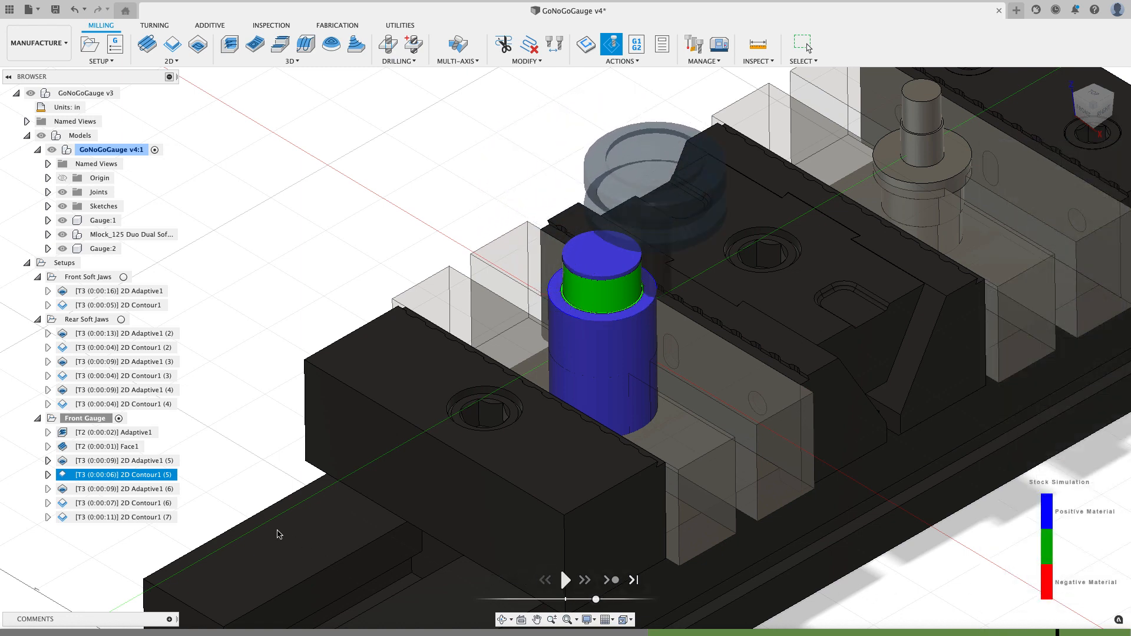
Step: Simulate the flange 2D Contour operation at the end of the Front Gauge setup
{"action": "left_click", "coordinate": [165, 518]}
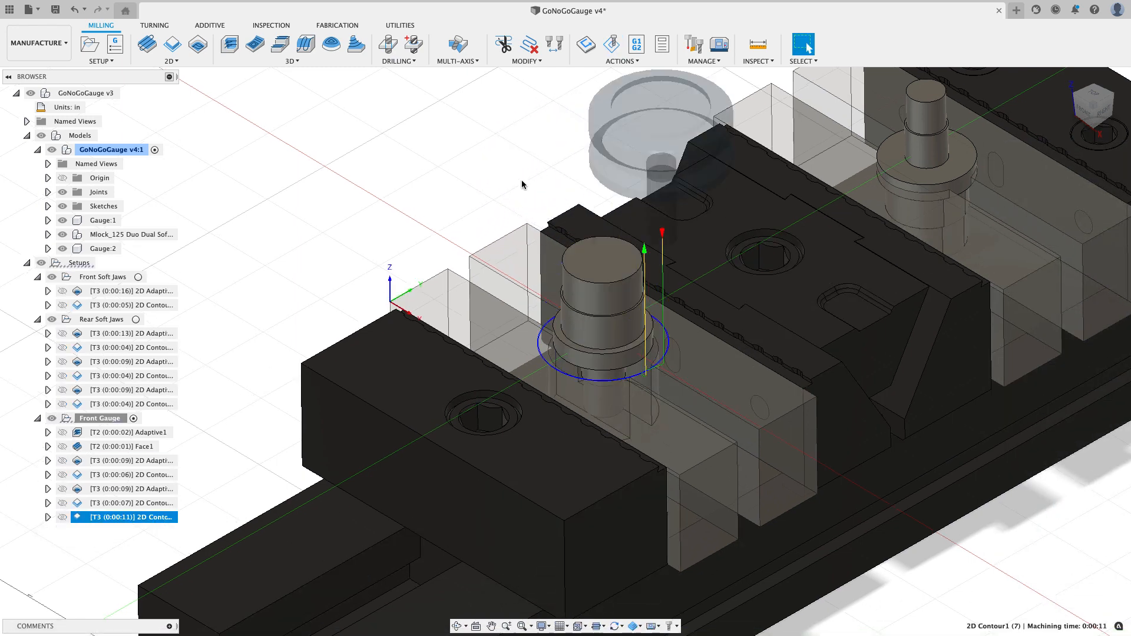
{"action": "left_click", "coordinate": [611, 44]}
{"action": "left_click", "coordinate": [565, 581]}
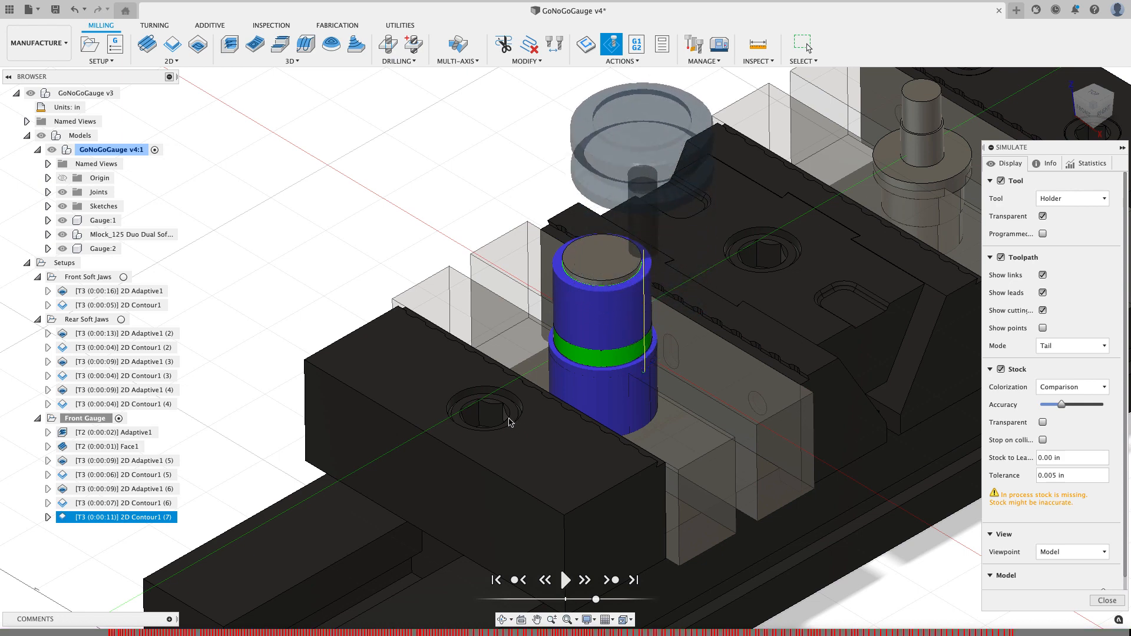
Step: Close the flange contour simulation, simulate the whole Front Gauge setup through its last 2D Contour operation, and close that simulation
{"action": "left_click", "coordinate": [1109, 601]}
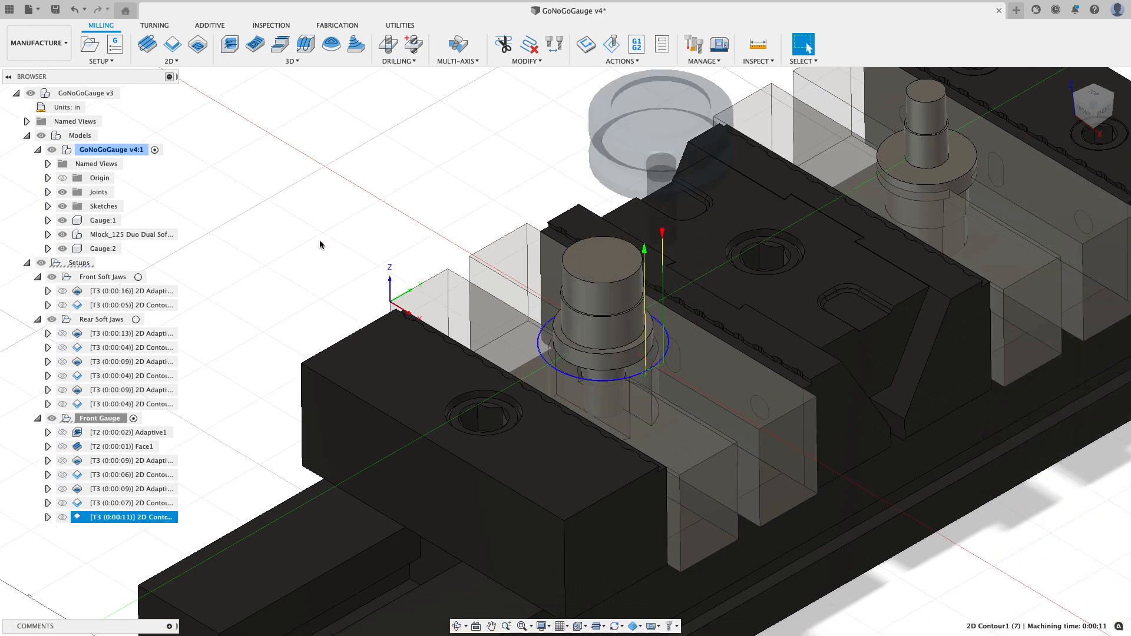
{"action": "left_click", "coordinate": [321, 241]}
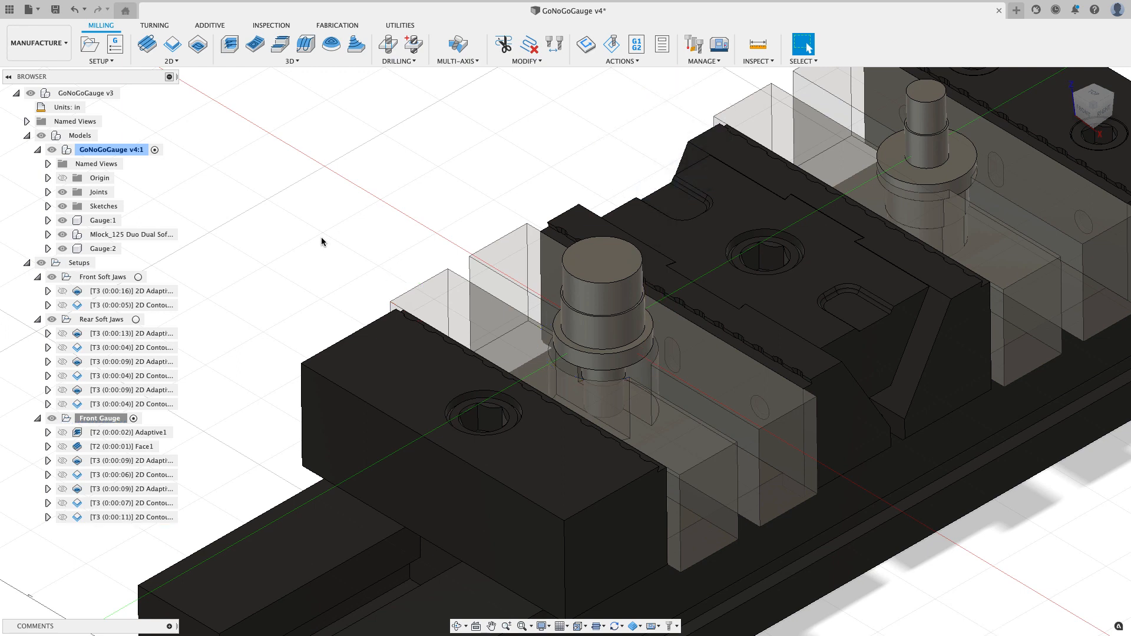
{"action": "left_click", "coordinate": [100, 419]}
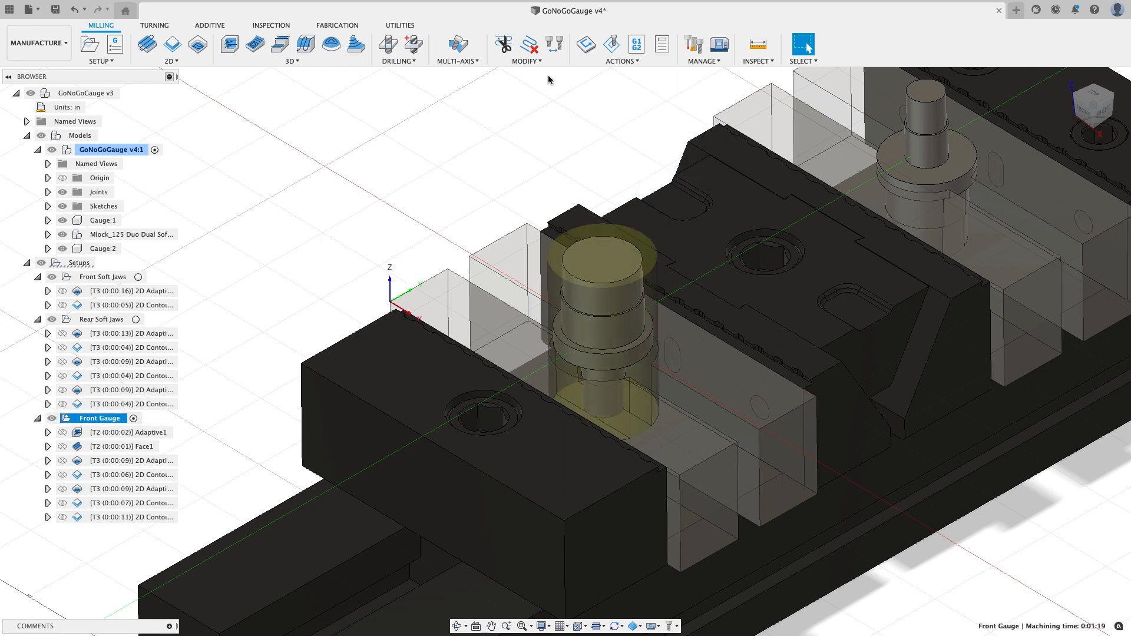
{"action": "left_click", "coordinate": [612, 44]}
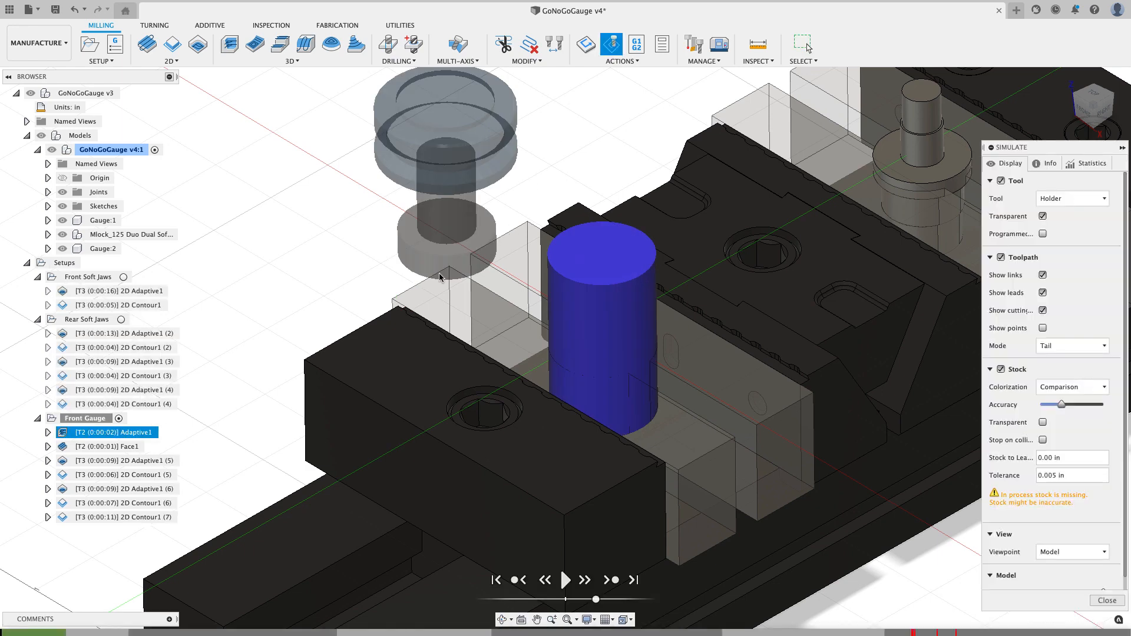
{"action": "left_click", "coordinate": [147, 516]}
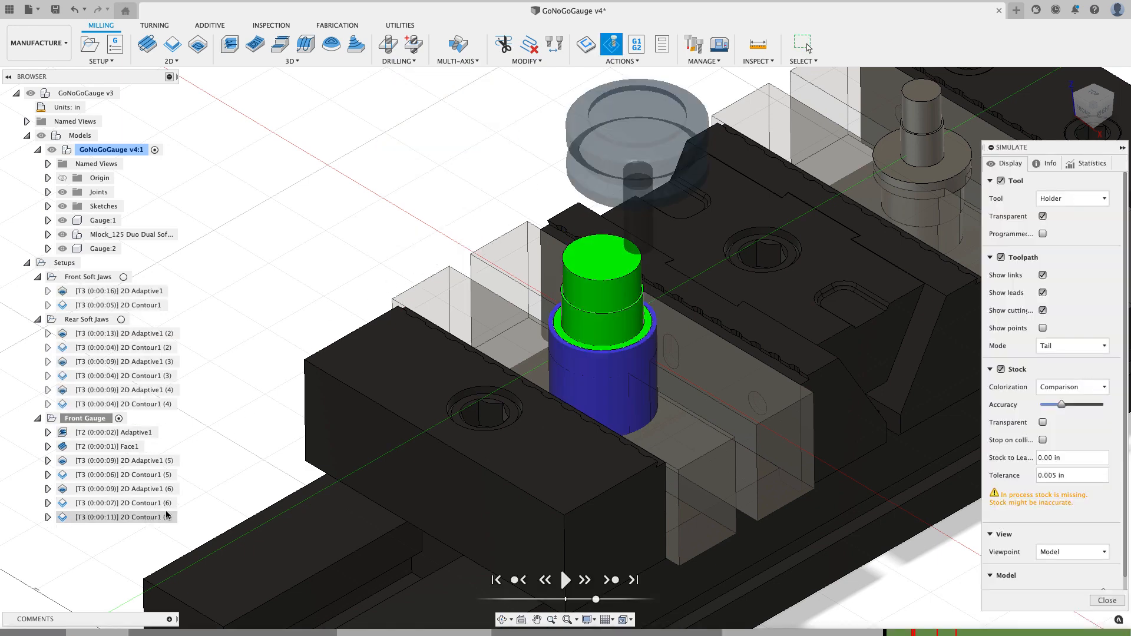
{"action": "left_click", "coordinate": [566, 581]}
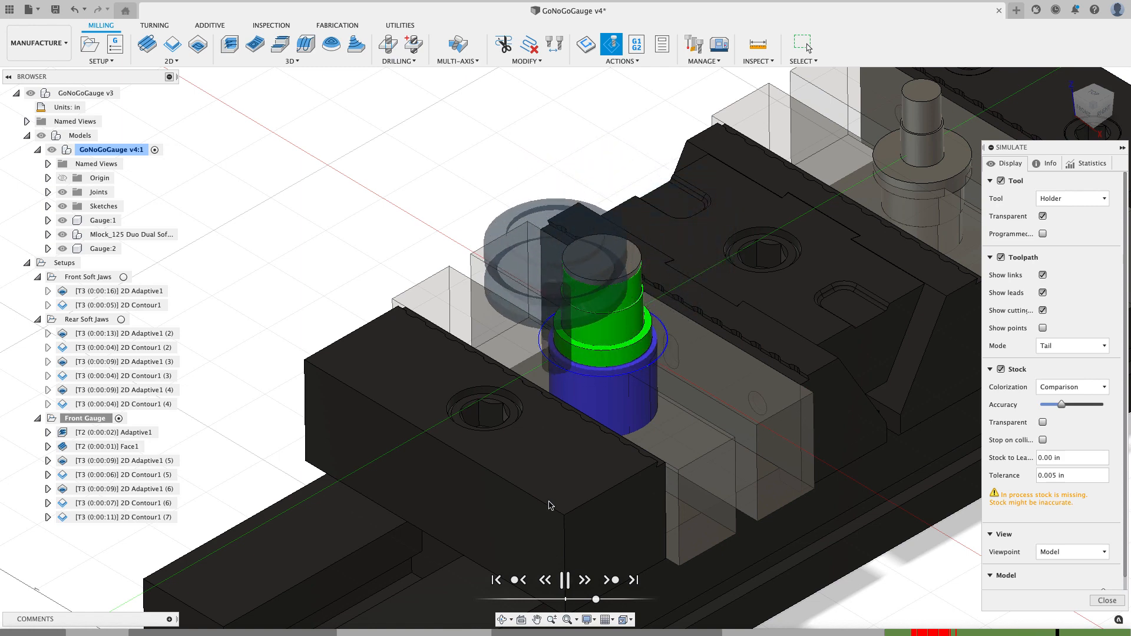
{"action": "left_click", "coordinate": [1106, 601]}
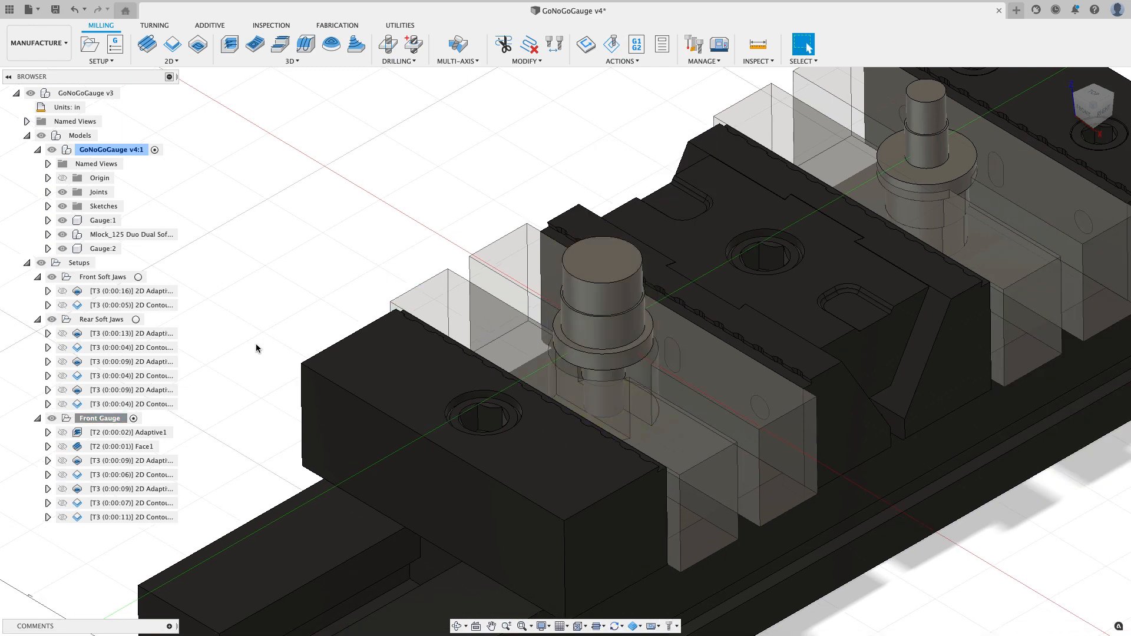
Step: Edit the 3/8 in flat end mill of the flange 2D Contour operation, setting its length below holder to 1.375 in
{"action": "left_click", "coordinate": [119, 518]}
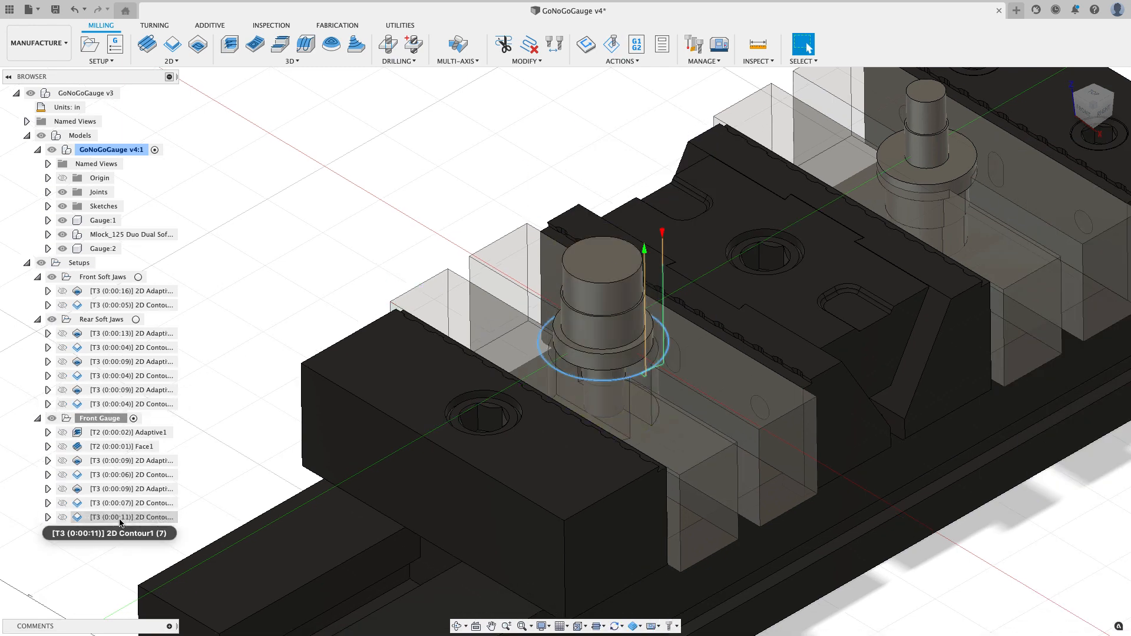
{"action": "right_click", "coordinate": [119, 518]}
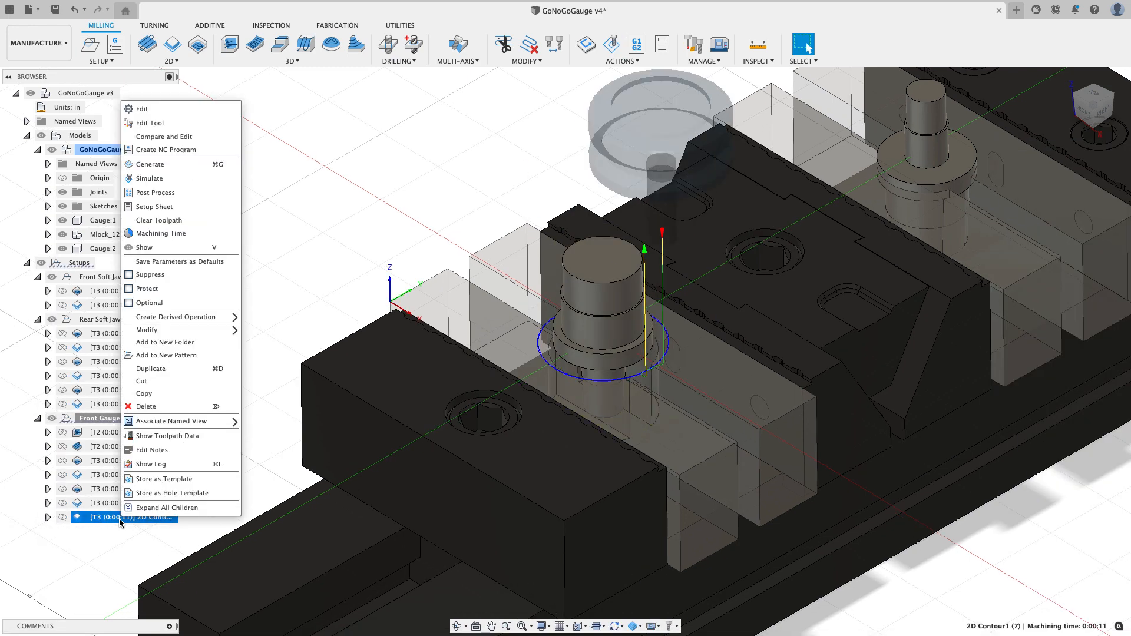
{"action": "left_click", "coordinate": [167, 128]}
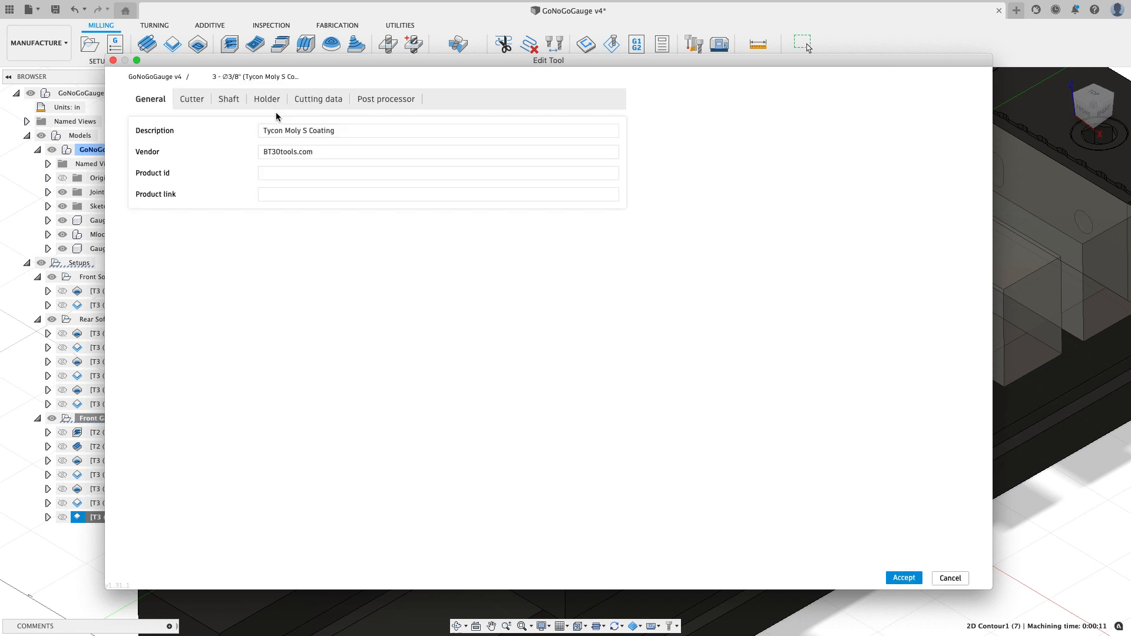
{"action": "left_click", "coordinate": [192, 99]}
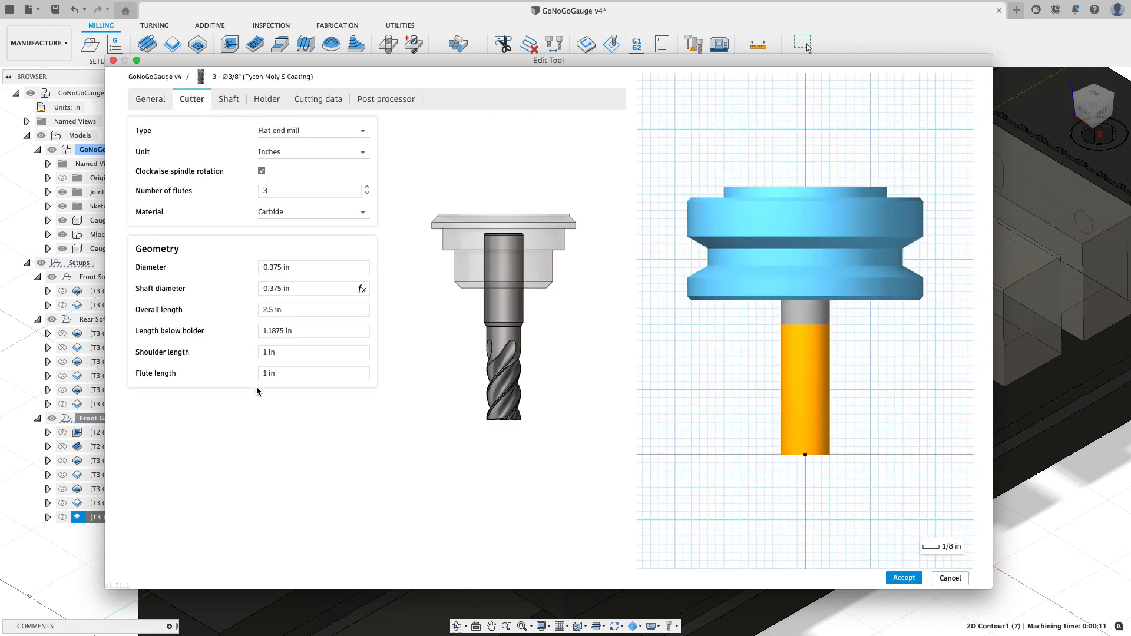
{"action": "left_click", "coordinate": [309, 353]}
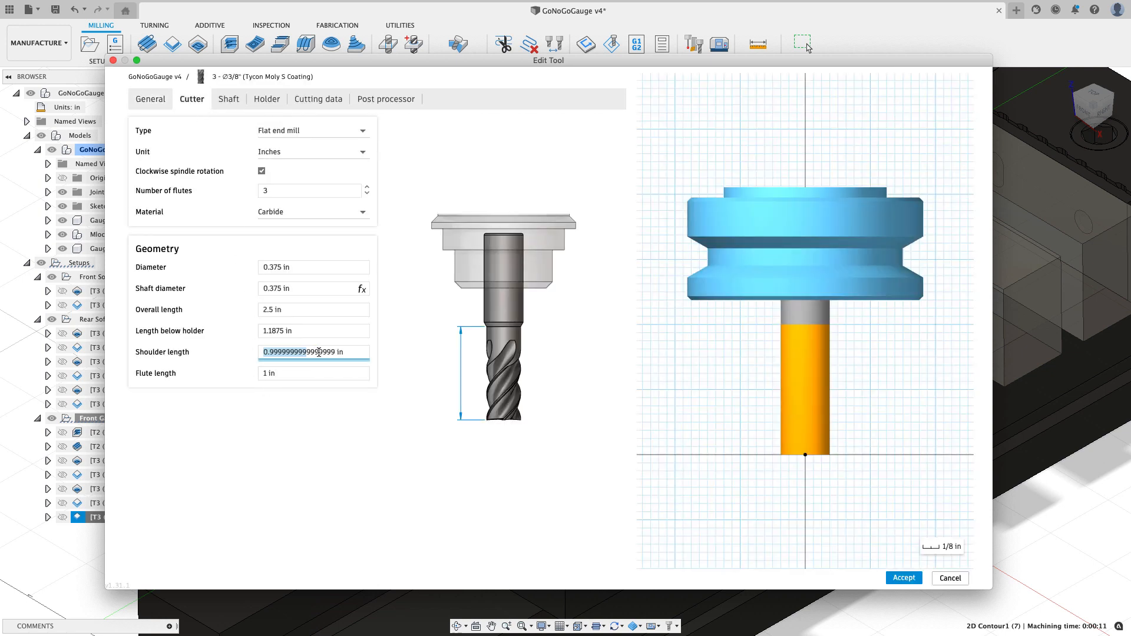
{"action": "left_click", "coordinate": [312, 331]}
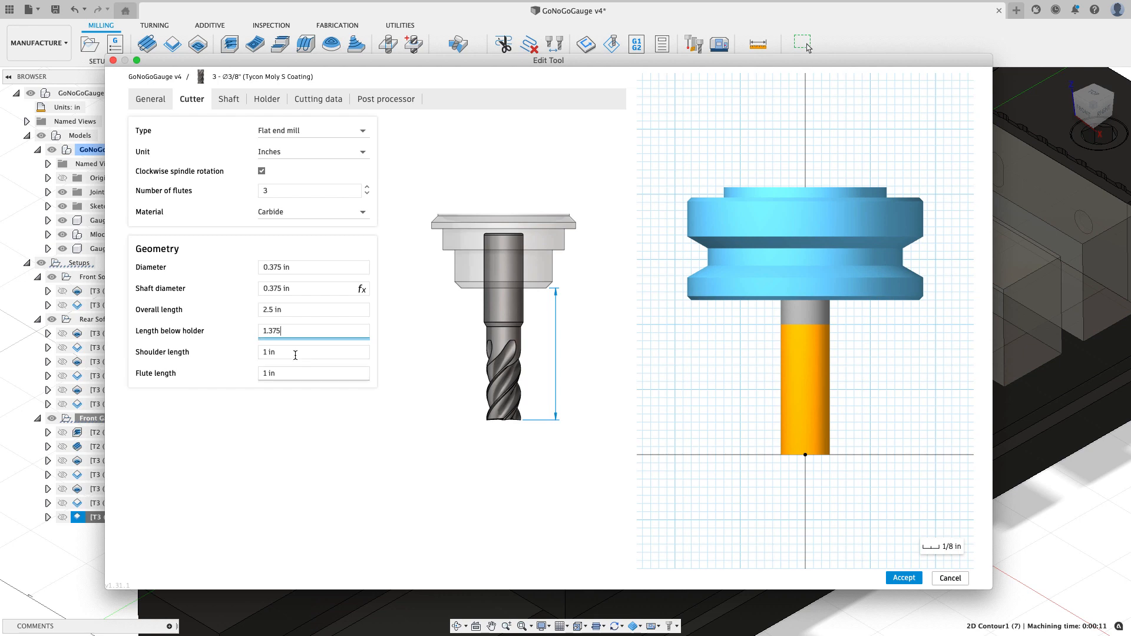
{"action": "left_click", "coordinate": [296, 356]}
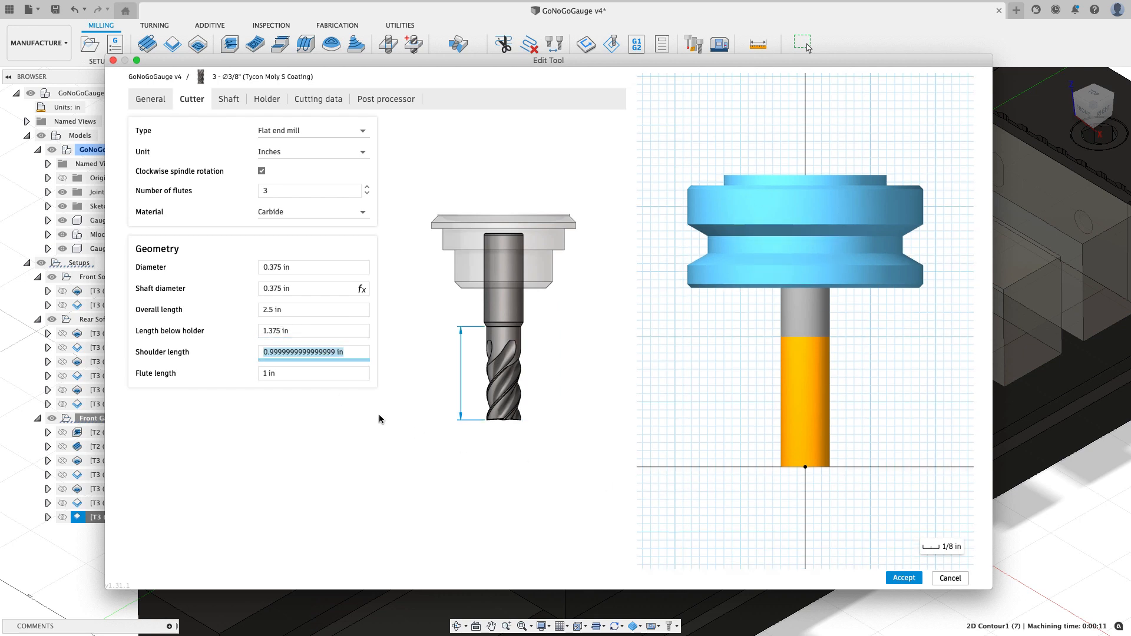
{"action": "left_click", "coordinate": [895, 582]}
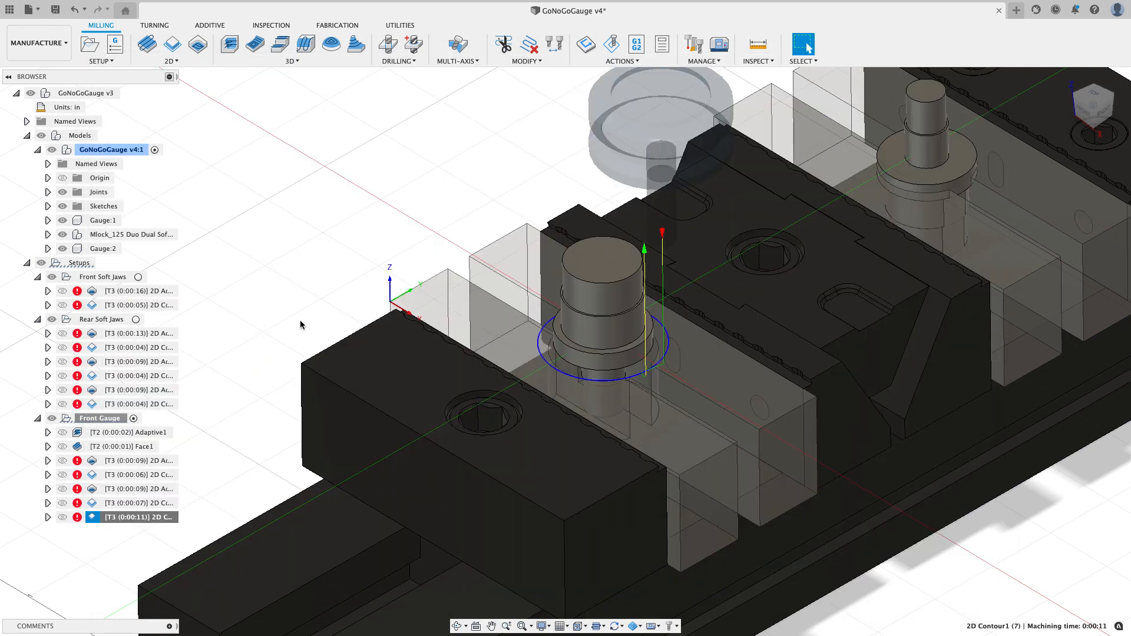
Step: Regenerate the toolpaths of all setups, including operations that do not require regeneration
{"action": "scroll", "coordinate": [293, 368], "scroll_direction": "down", "scroll_amount": 1}
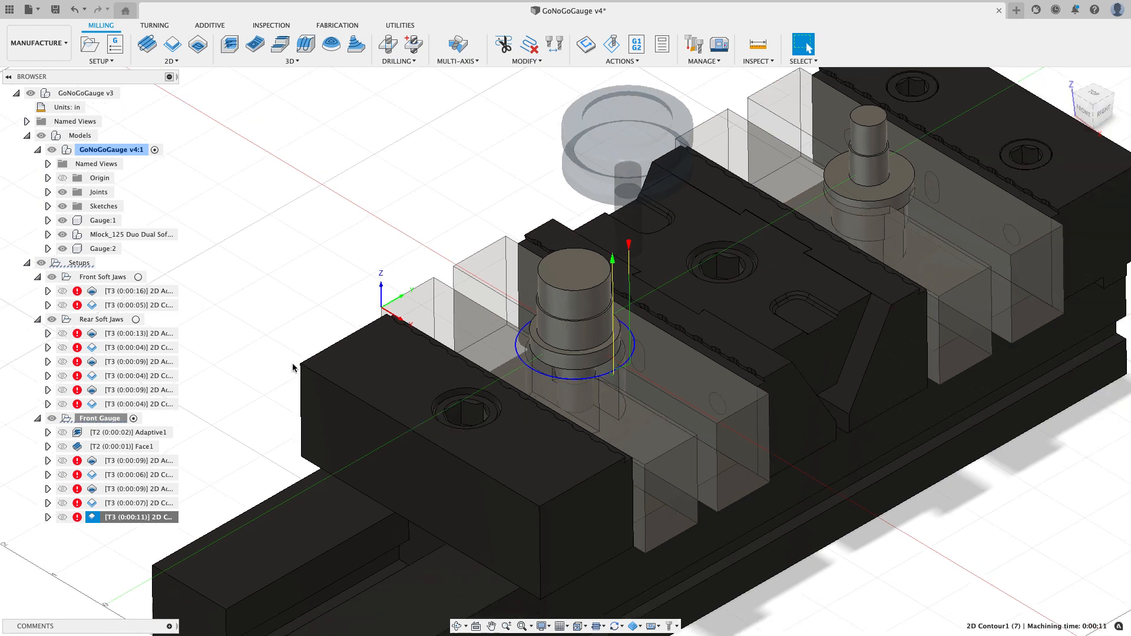
{"action": "left_click", "coordinate": [238, 450]}
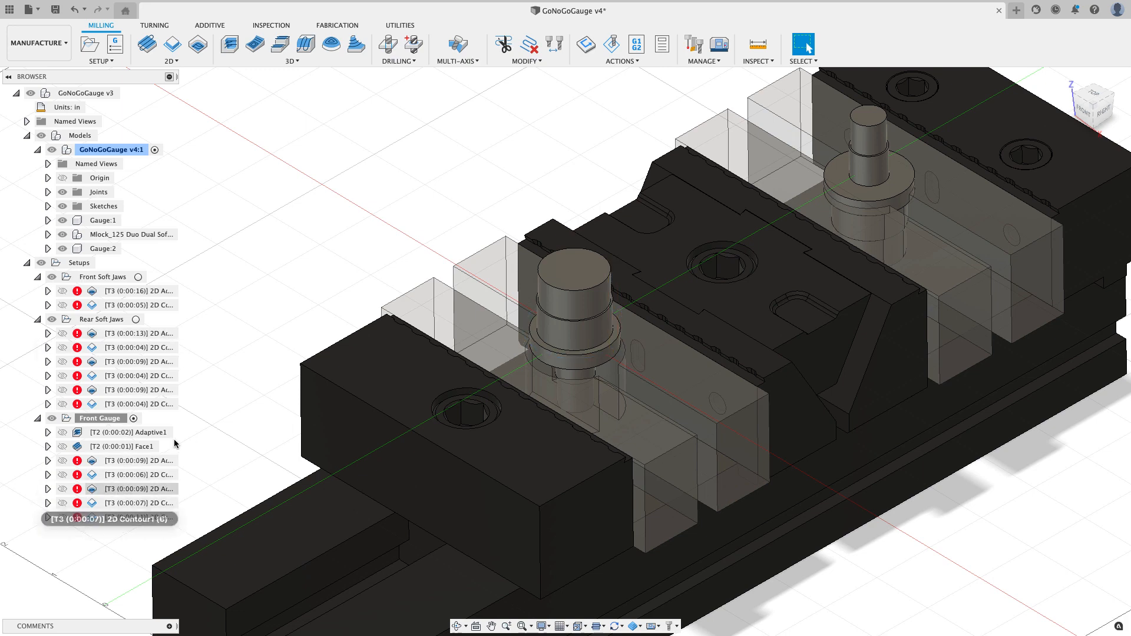
{"action": "right_click", "coordinate": [85, 263]}
{"action": "left_click", "coordinate": [109, 304]}
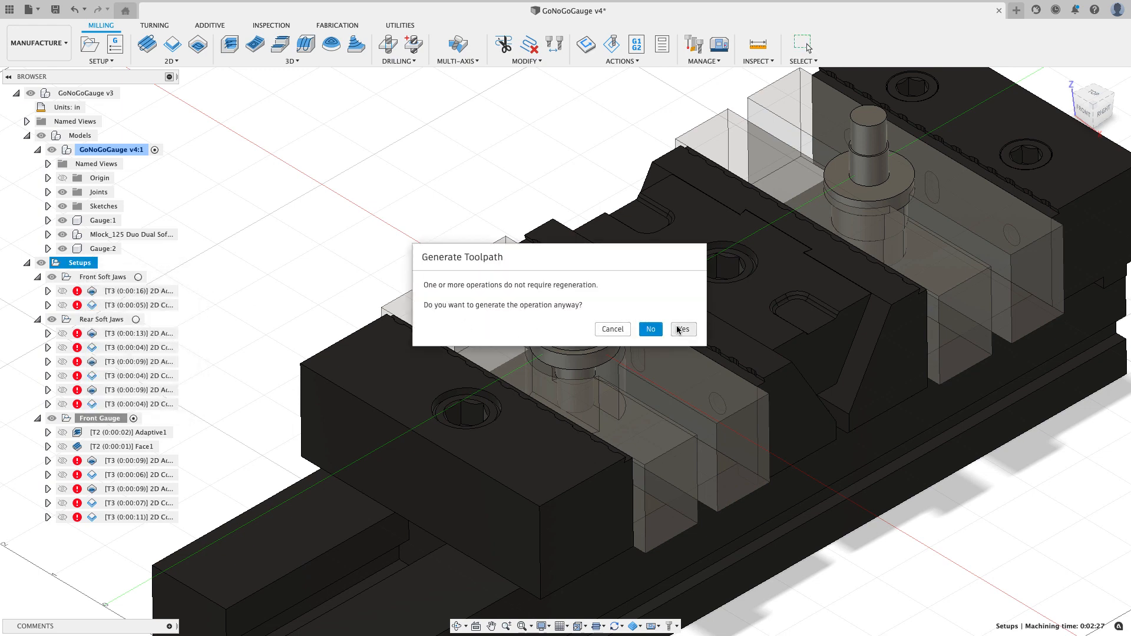
{"action": "left_click", "coordinate": [681, 329]}
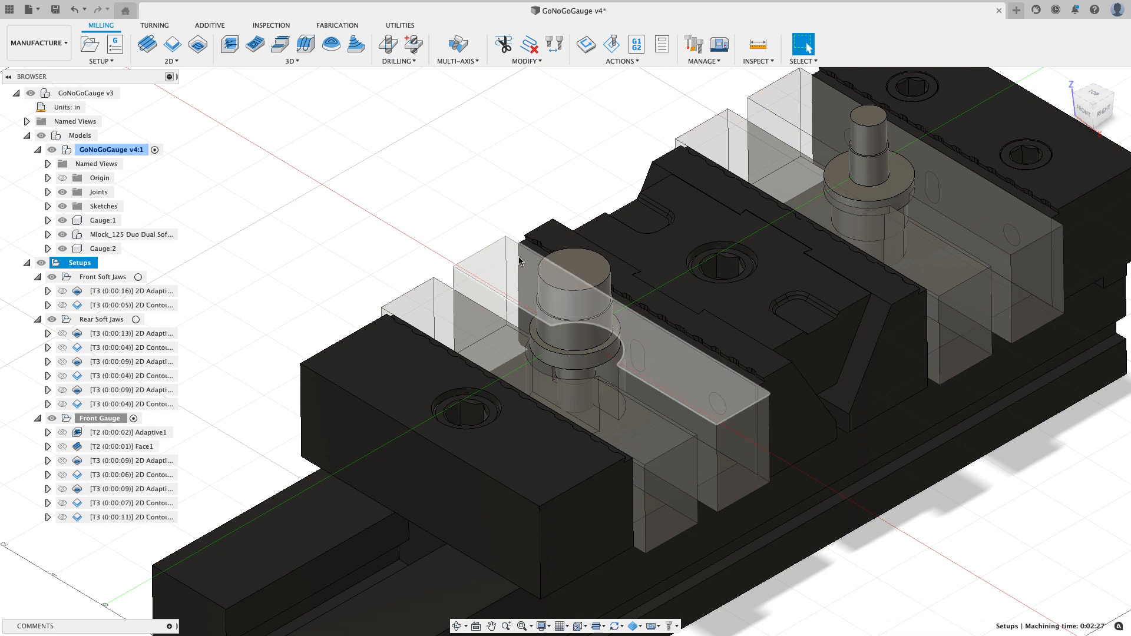
{"action": "left_click", "coordinate": [346, 218]}
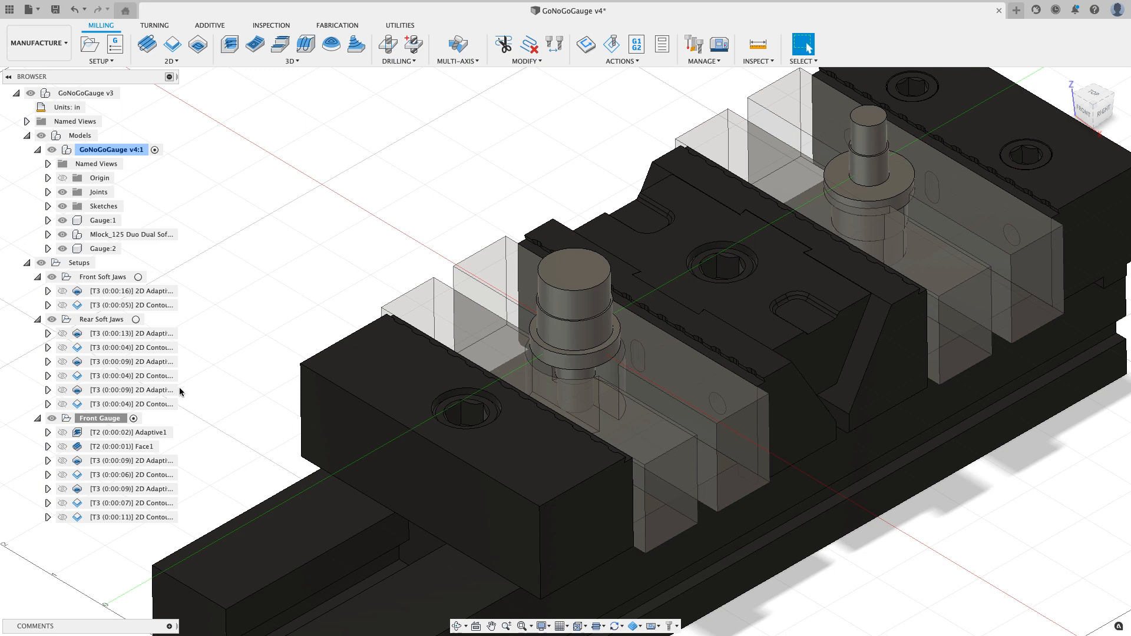
Step: Simulate the Front Gauge setup with the lengthened tool, checking holder clearance from the right side and in isometric view, and close the simulation
{"action": "left_click", "coordinate": [120, 417]}
{"action": "left_click", "coordinate": [612, 43]}
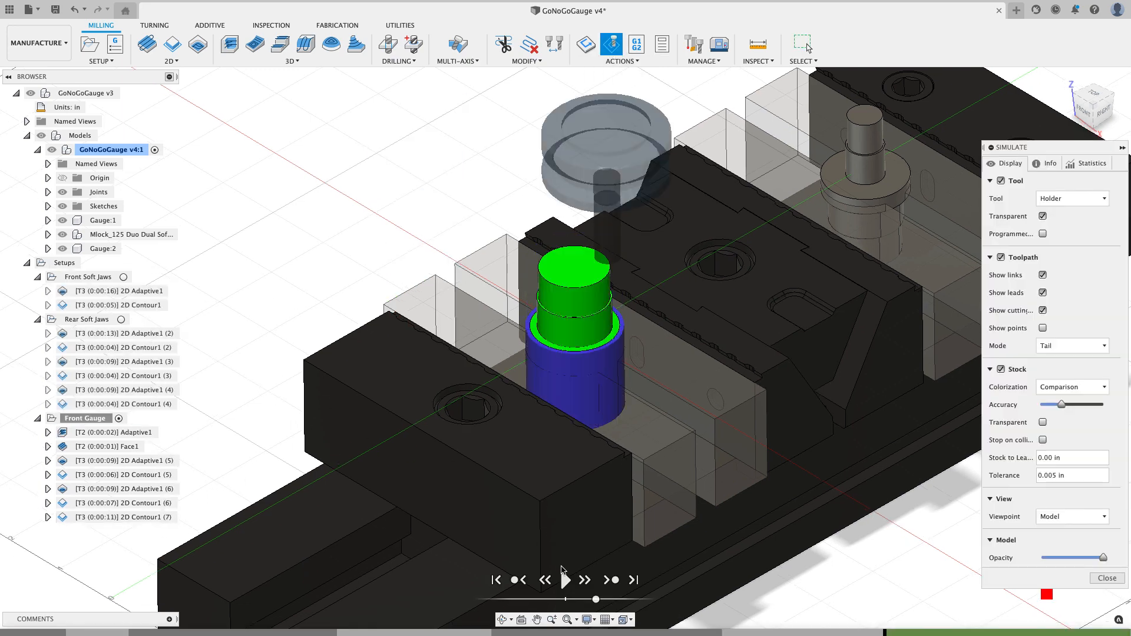
{"action": "left_click", "coordinate": [565, 580]}
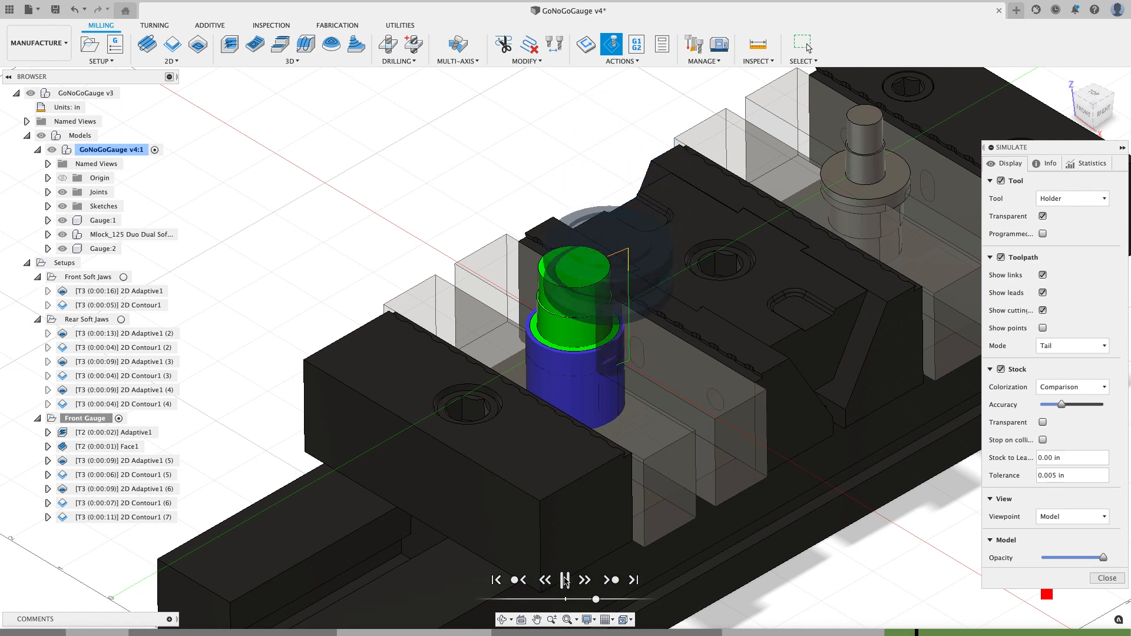
{"action": "left_click", "coordinate": [1104, 112]}
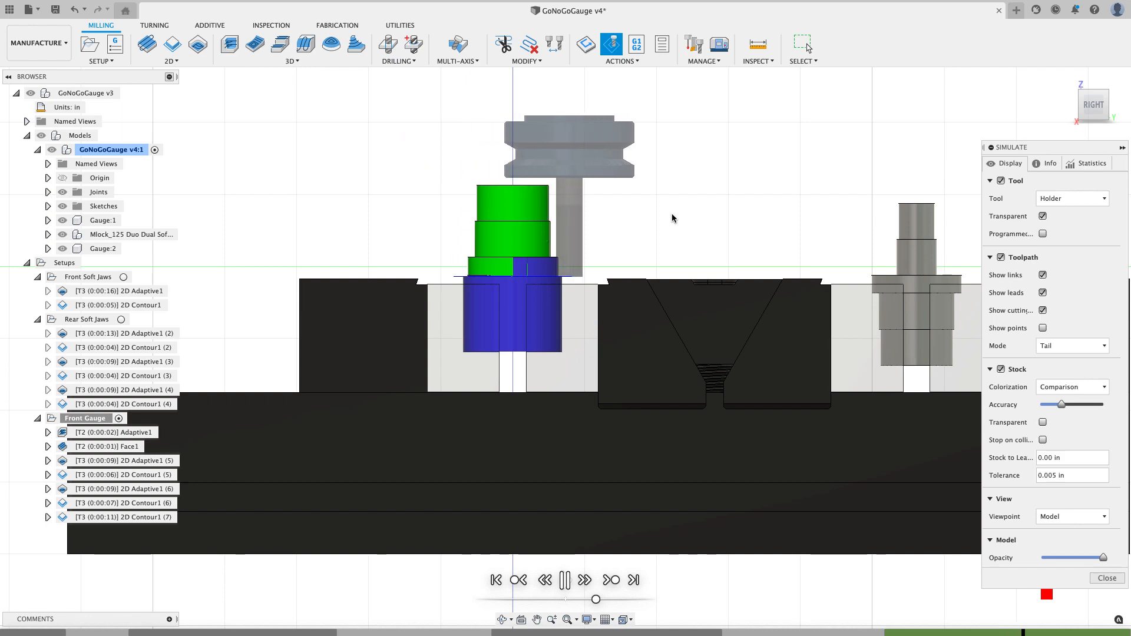
{"action": "middle_click_drag", "start_coordinate": [672, 218], "coordinate": [639, 251], "text": "shift"}
{"action": "left_click_drag", "start_coordinate": [1095, 106], "coordinate": [1114, 116]}
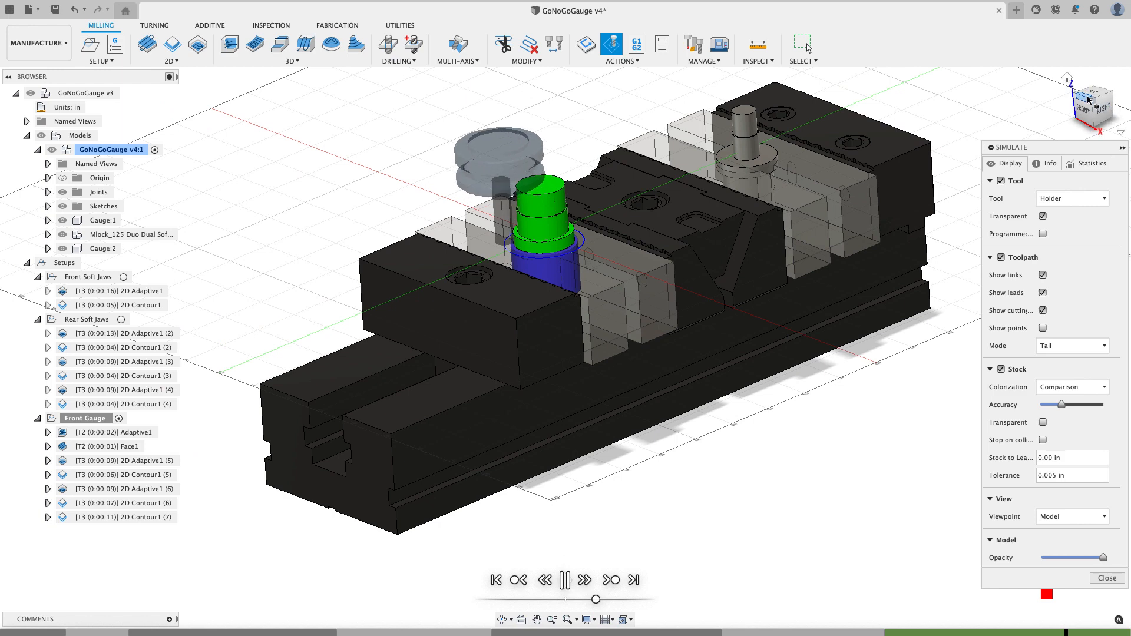
{"action": "left_click", "coordinate": [1089, 100]}
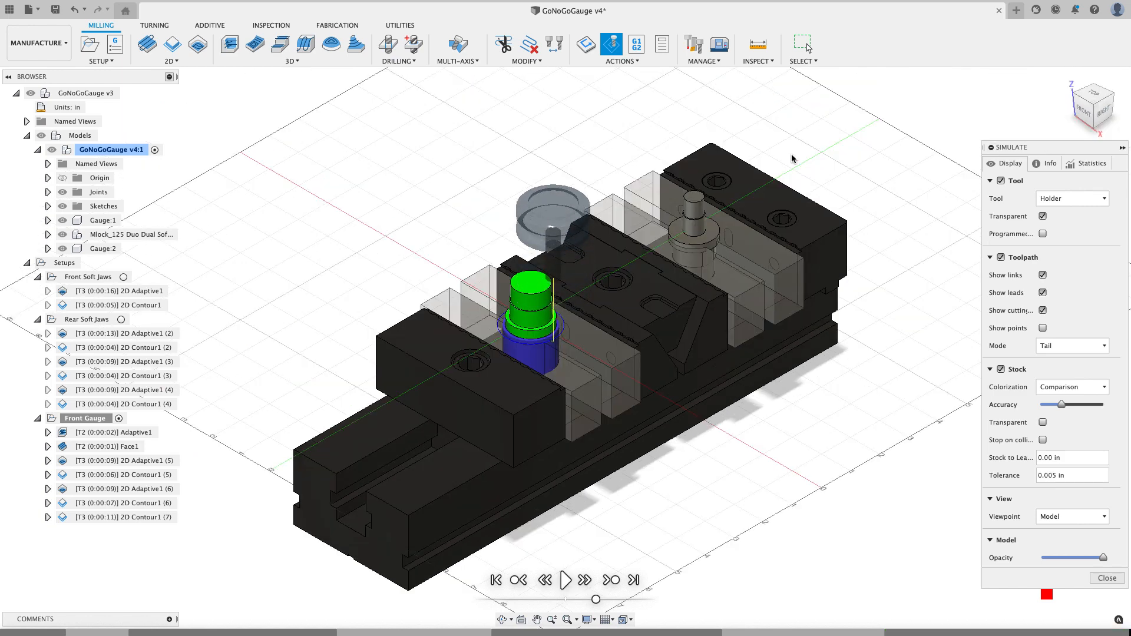
{"action": "left_click", "coordinate": [1105, 578]}
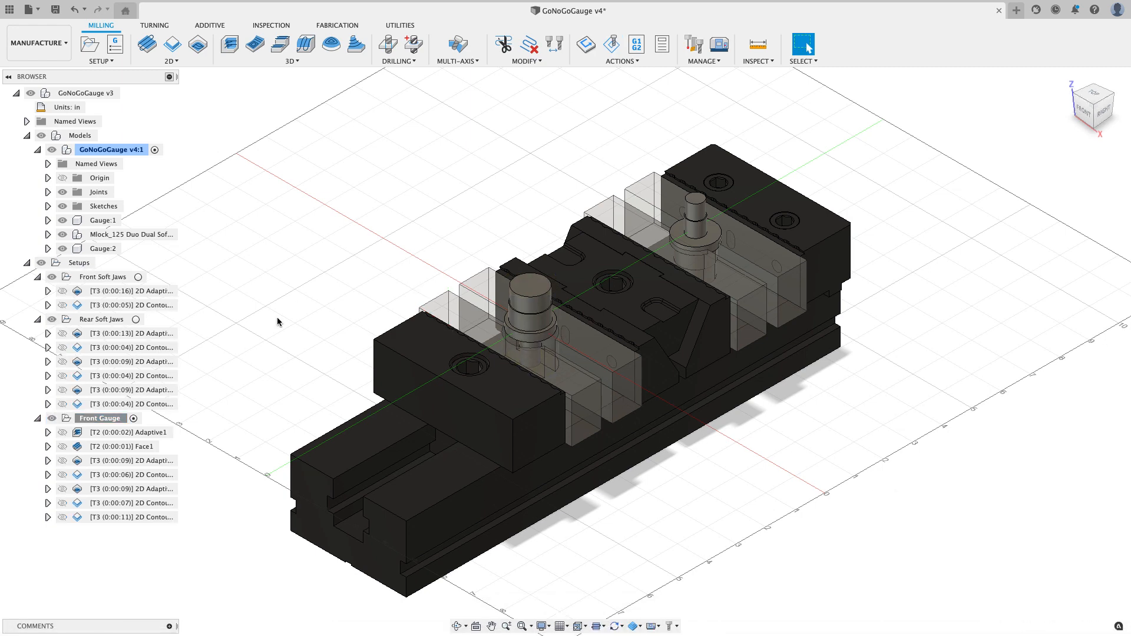
Step: Duplicate the Front Gauge setup and rename the copy as Rear Gauge
{"action": "right_click", "coordinate": [119, 420]}
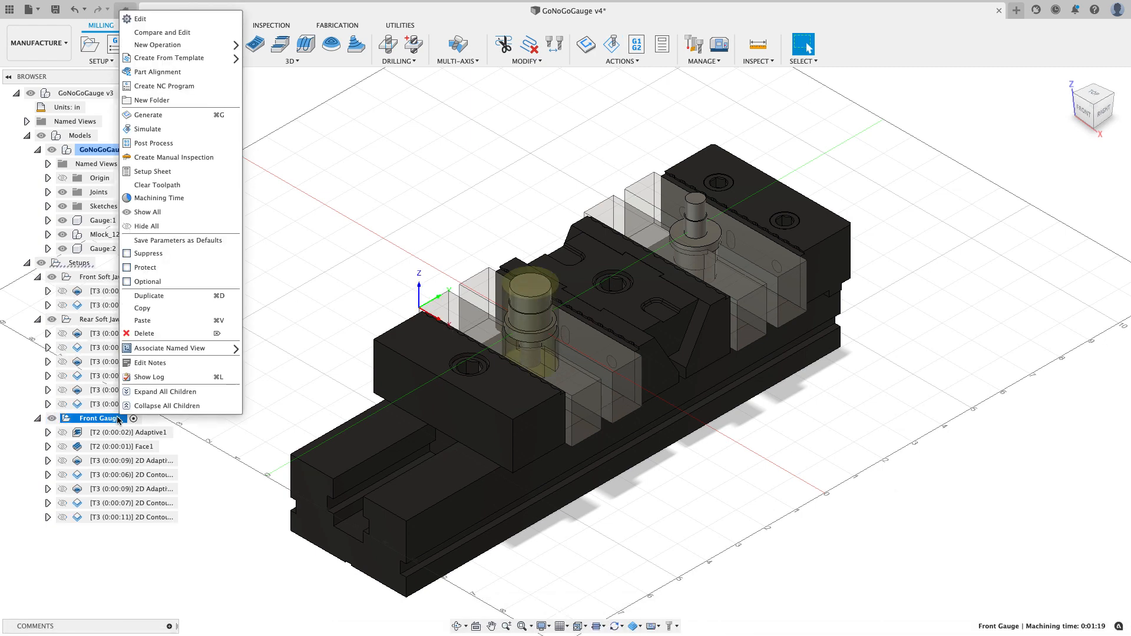
{"action": "left_click", "coordinate": [157, 296]}
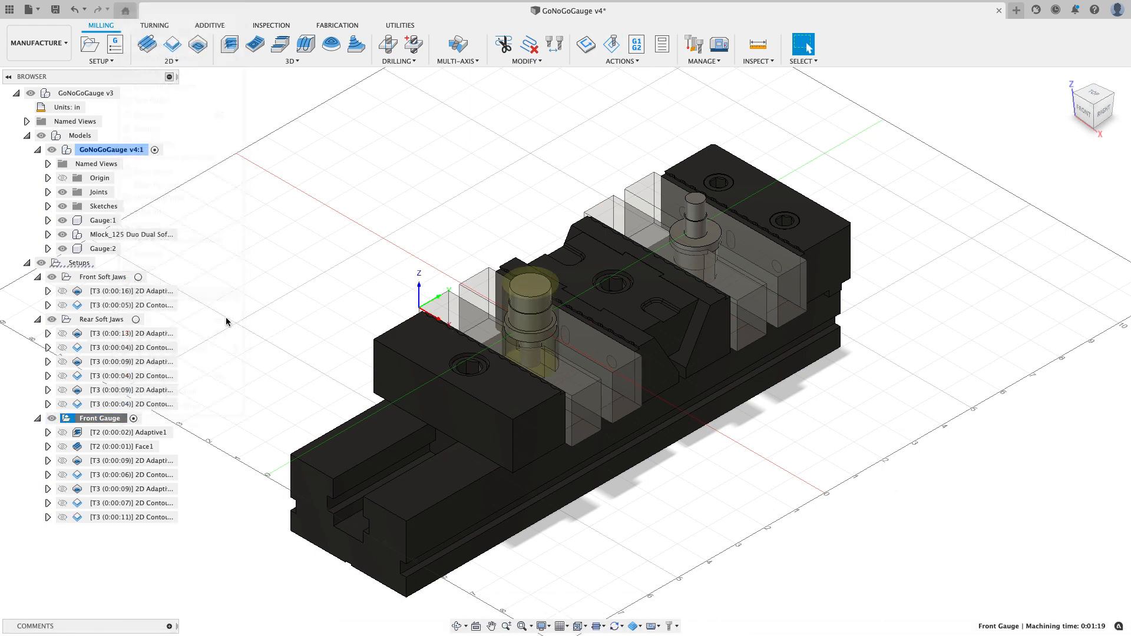
{"action": "left_click", "coordinate": [109, 531]}
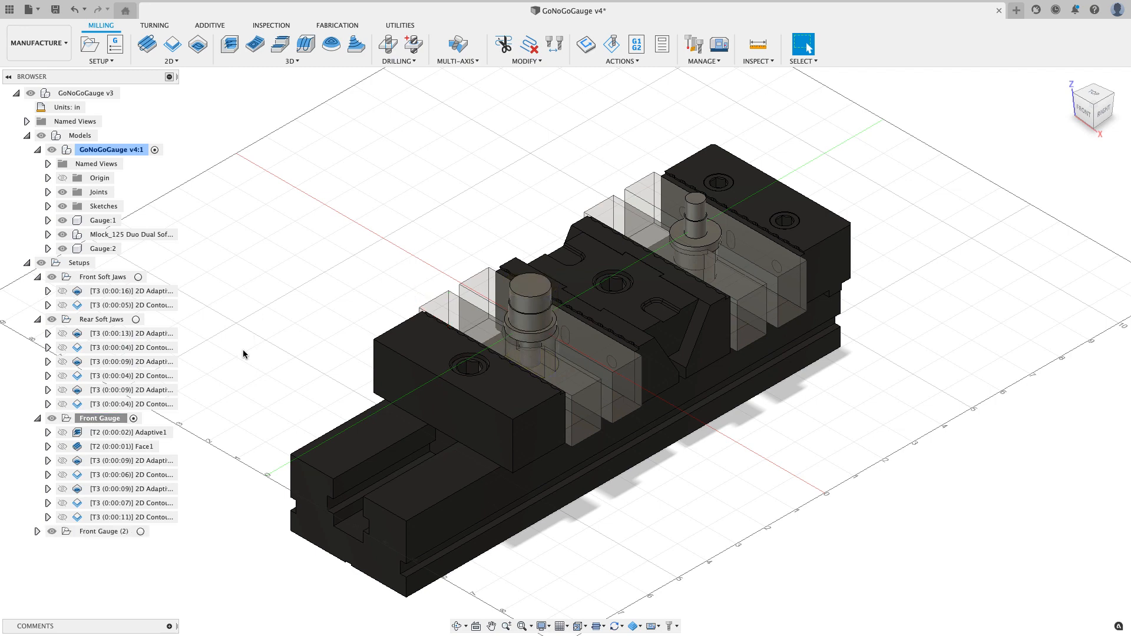
{"action": "left_click", "coordinate": [114, 532]}
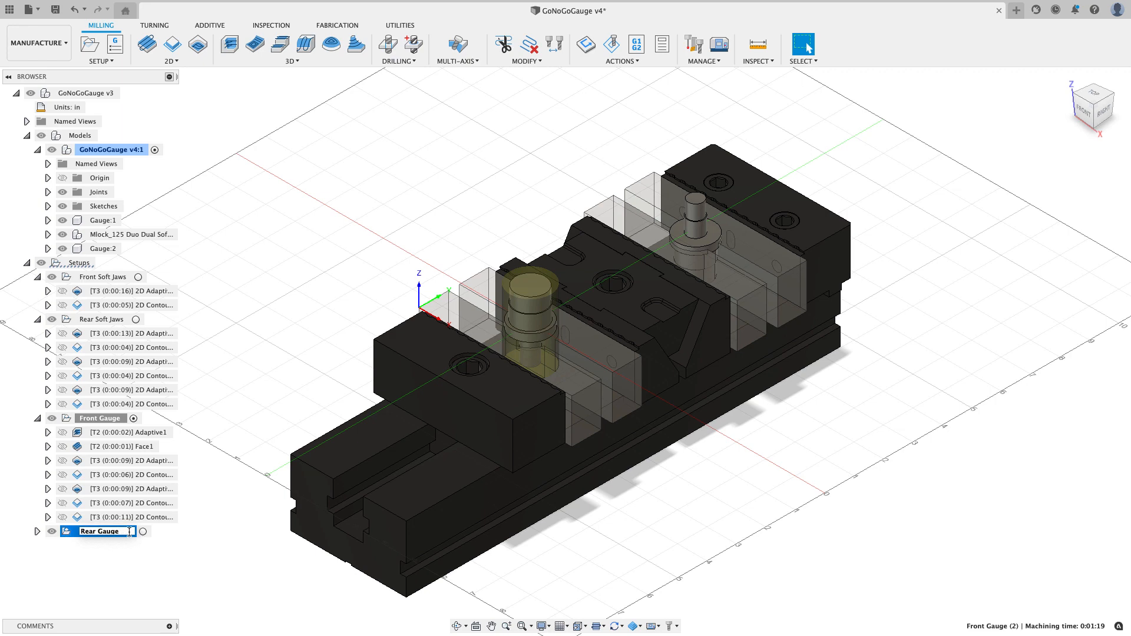
{"action": "key", "text": "Return"}
Step: Edit the Rear Gauge setup and replace its model selection with the rear gauge body
{"action": "left_click", "coordinate": [129, 532]}
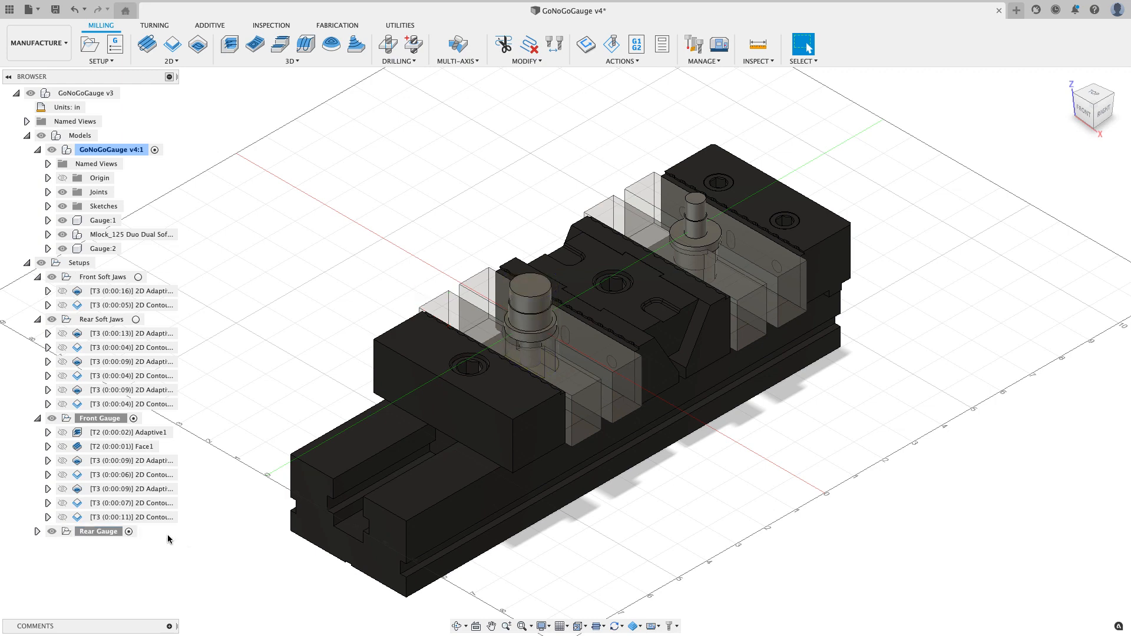
{"action": "left_click", "coordinate": [37, 532]}
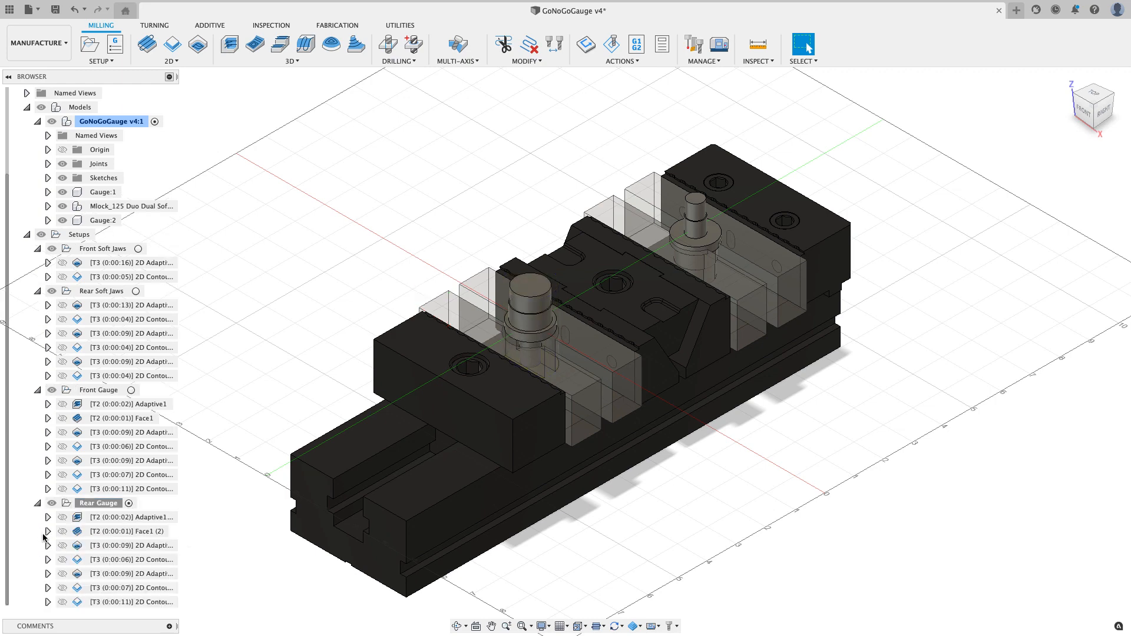
{"action": "left_click", "coordinate": [118, 517]}
{"action": "middle_click_drag", "start_coordinate": [230, 503], "coordinate": [305, 423]}
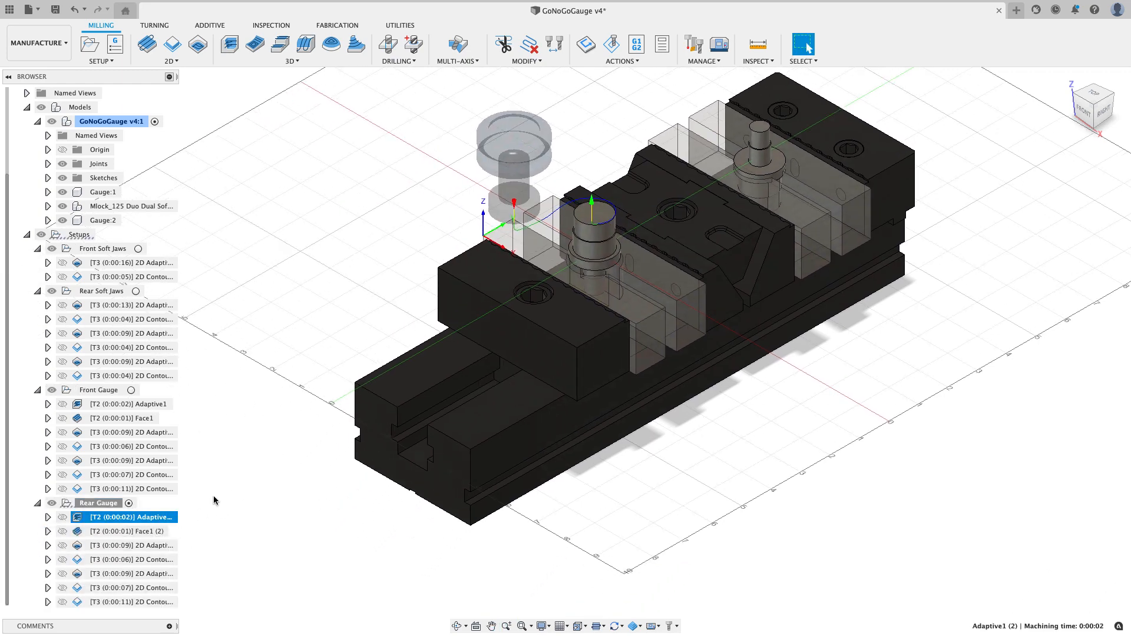
{"action": "right_click", "coordinate": [95, 504]}
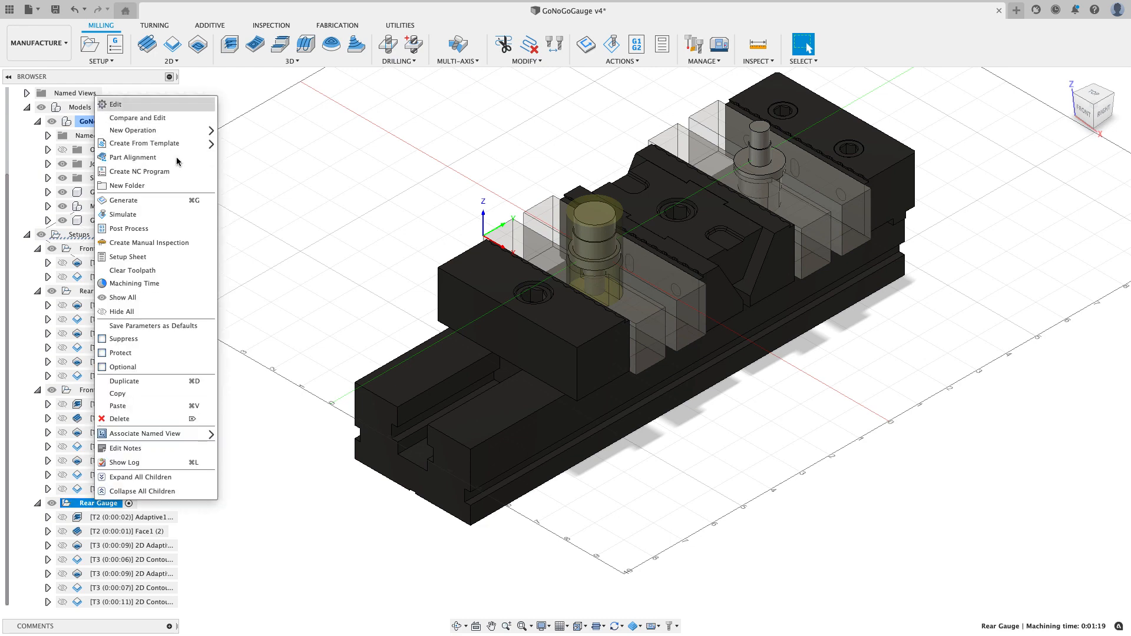
{"action": "left_click", "coordinate": [126, 105]}
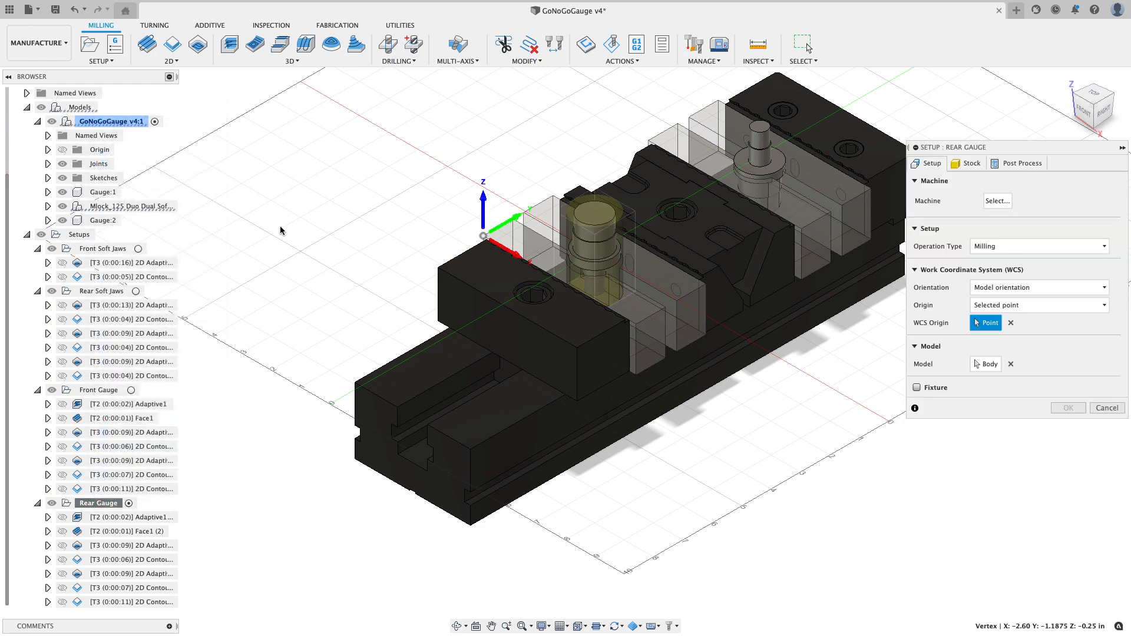
{"action": "left_click", "coordinate": [1011, 364]}
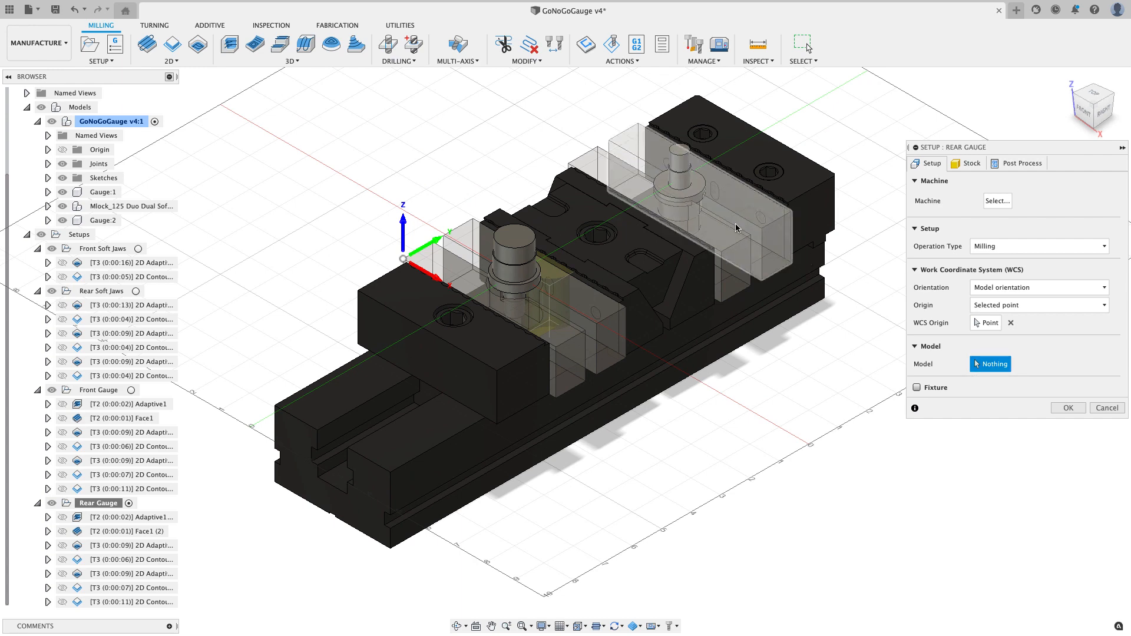
{"action": "left_click", "coordinate": [683, 204]}
Step: Set the stock's model position to Offset from back with 0 in offset, and raise the setup's WCS offset by one
{"action": "left_click", "coordinate": [969, 165]}
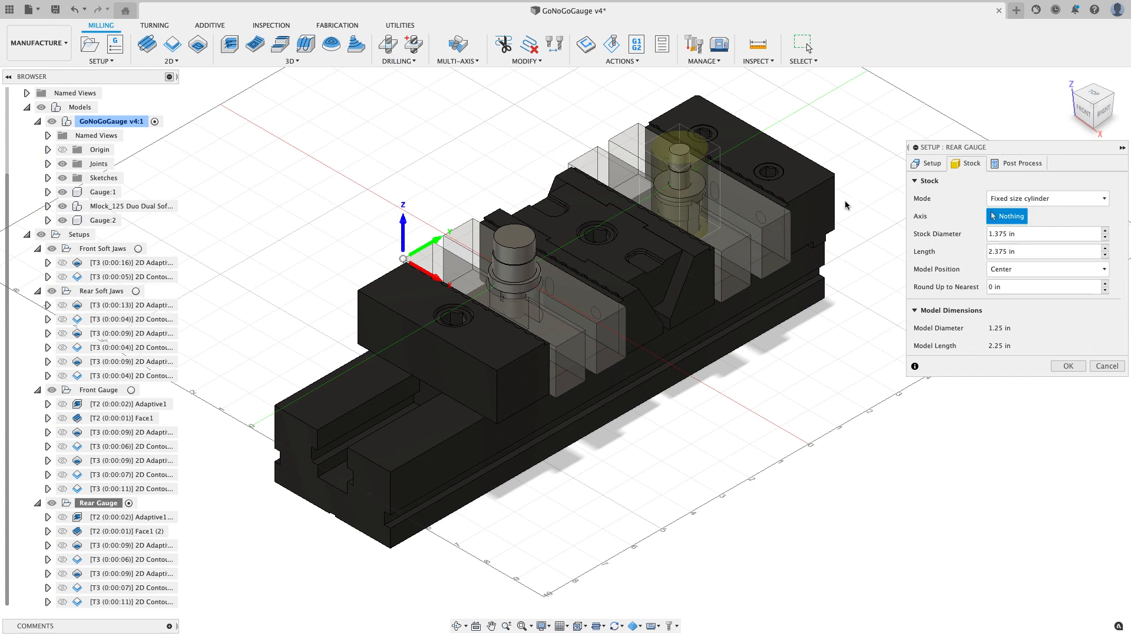
{"action": "left_click", "coordinate": [1101, 113]}
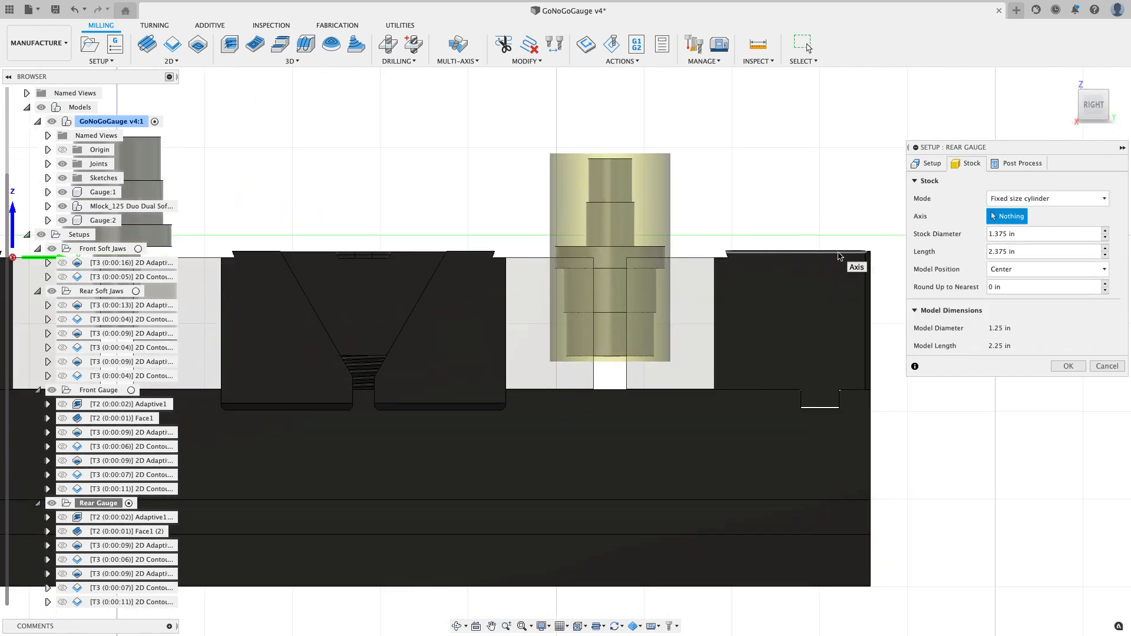
{"action": "left_click", "coordinate": [996, 271]}
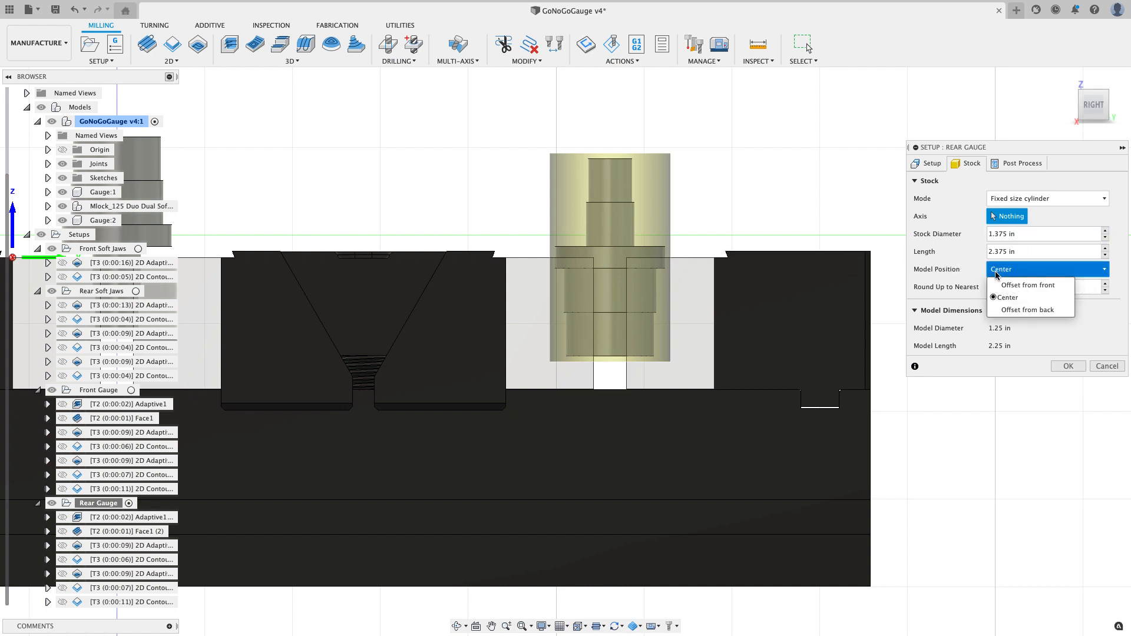
{"action": "left_click", "coordinate": [1002, 310]}
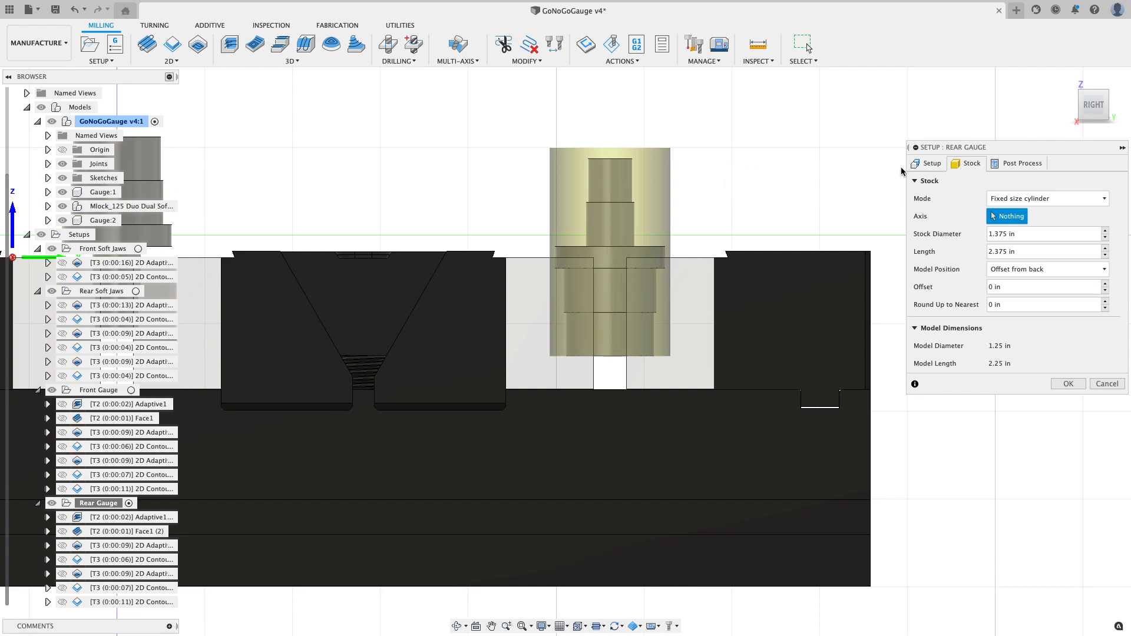
{"action": "left_click", "coordinate": [999, 164]}
{"action": "left_click", "coordinate": [1105, 254]}
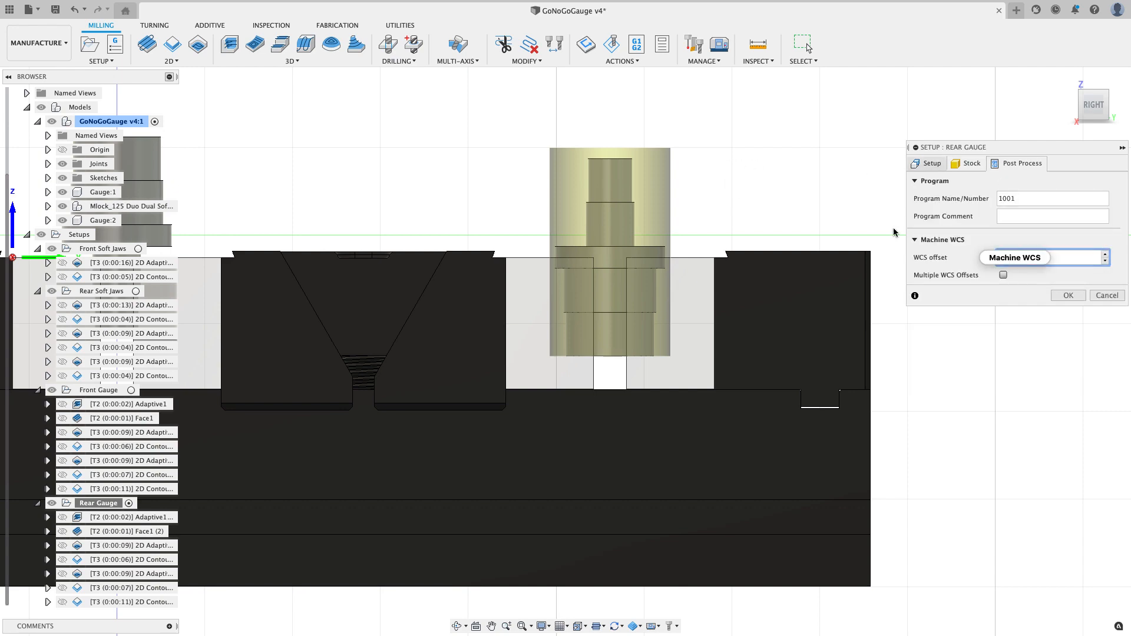
Step: Replace the WCS origin with the upper back corner of the rearmost soft jaw and accept the Rear Gauge setup
{"action": "left_click", "coordinate": [927, 164]}
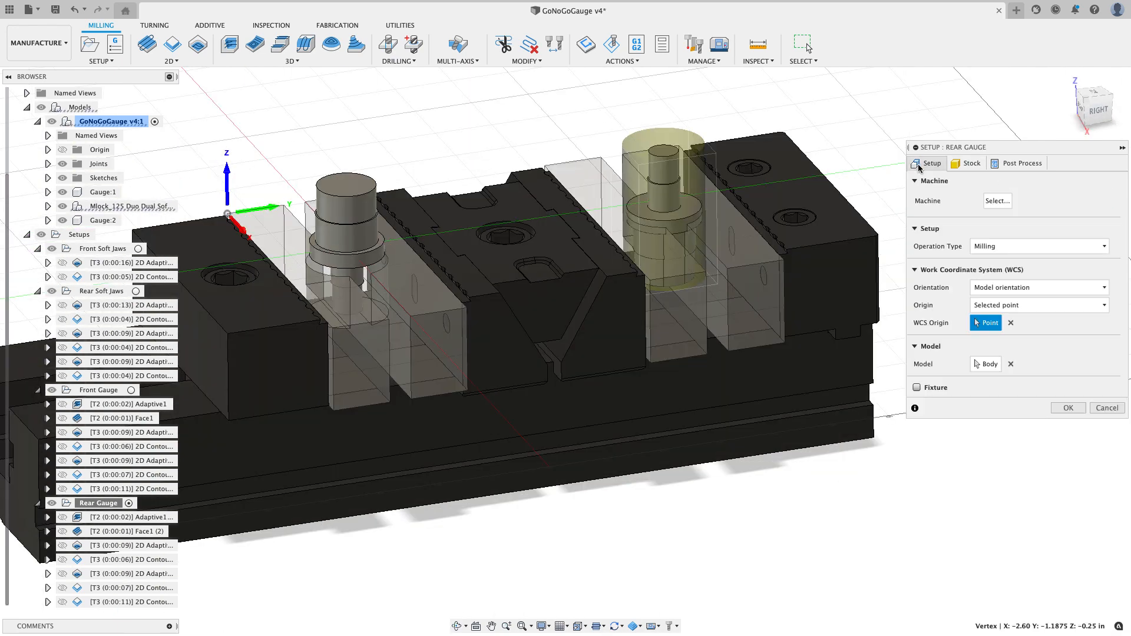
{"action": "left_click", "coordinate": [1011, 323]}
{"action": "middle_click_drag", "start_coordinate": [699, 158], "coordinate": [778, 348], "text": "shift"}
{"action": "scroll", "coordinate": [611, 158], "scroll_direction": "up", "scroll_amount": 5}
{"action": "left_click", "coordinate": [602, 197]}
{"action": "scroll", "coordinate": [606, 188], "scroll_direction": "down", "scroll_amount": 5}
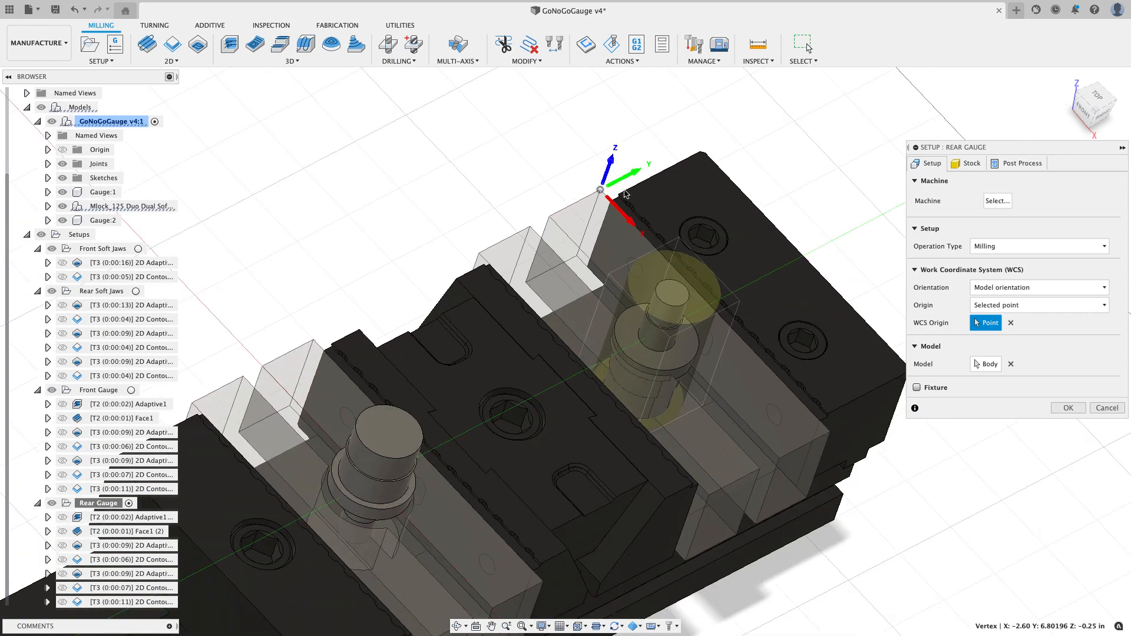
{"action": "middle_click_drag", "start_coordinate": [727, 242], "coordinate": [765, 265], "text": "shift"}
{"action": "left_click", "coordinate": [1066, 408]}
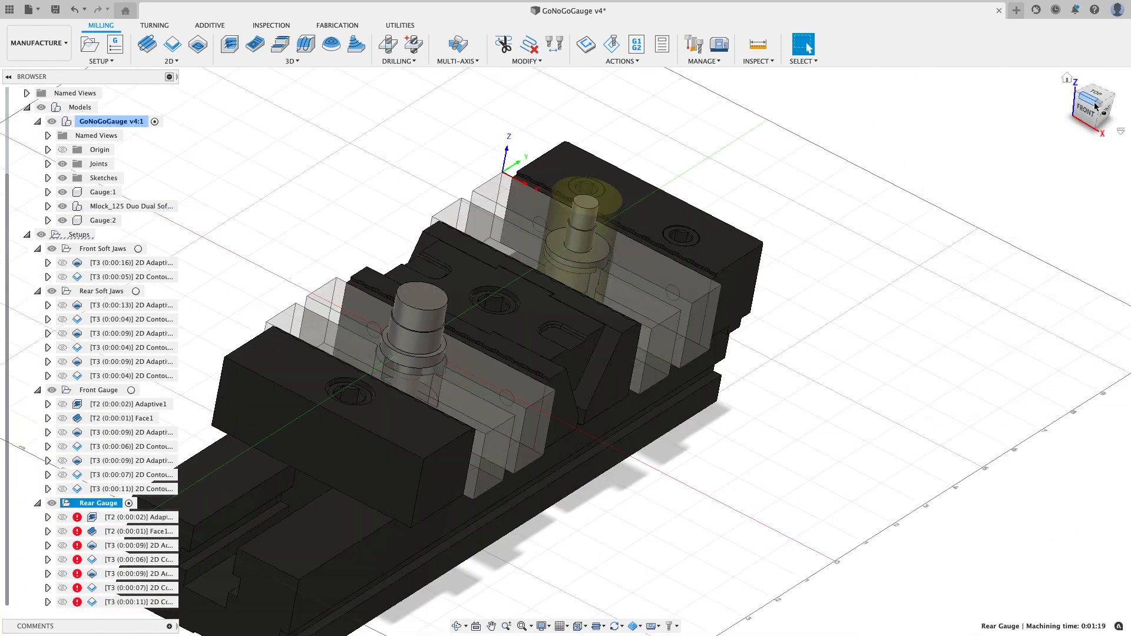
Step: Regenerate the Adaptive and Face toolpaths of the Rear Gauge setup
{"action": "left_click", "coordinate": [1096, 106]}
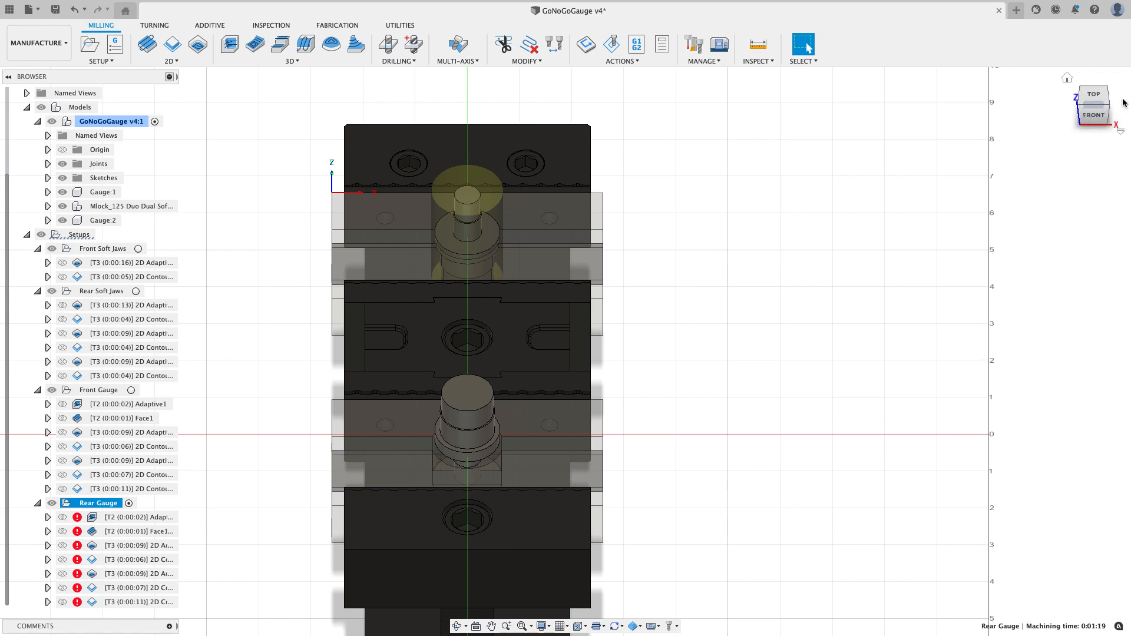
{"action": "left_click", "coordinate": [1112, 108]}
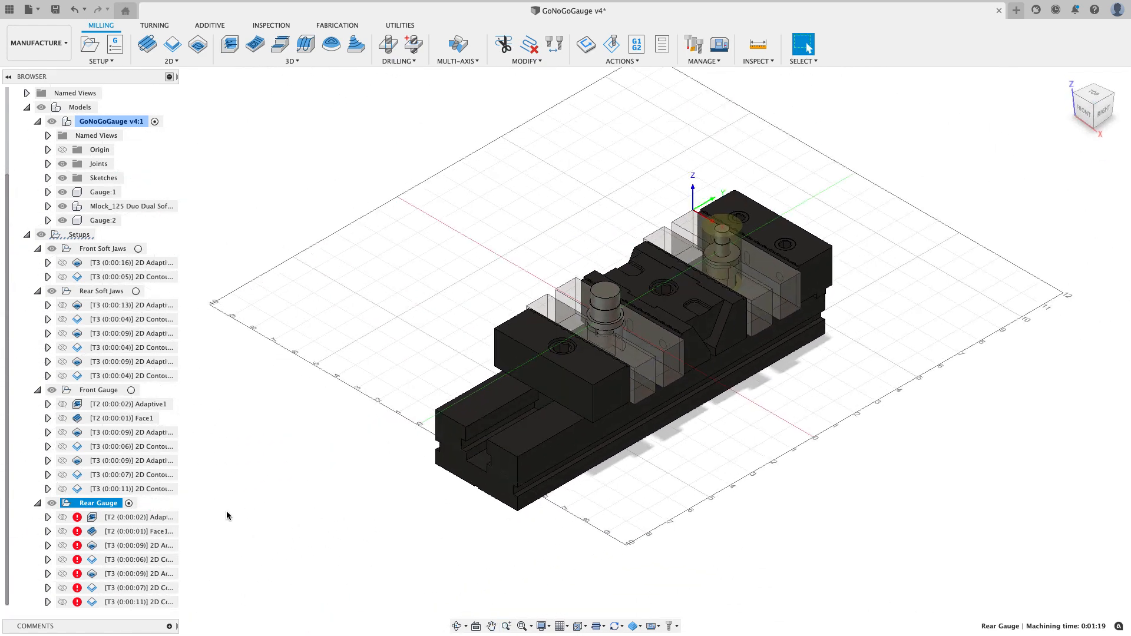
{"action": "left_click", "coordinate": [152, 517]}
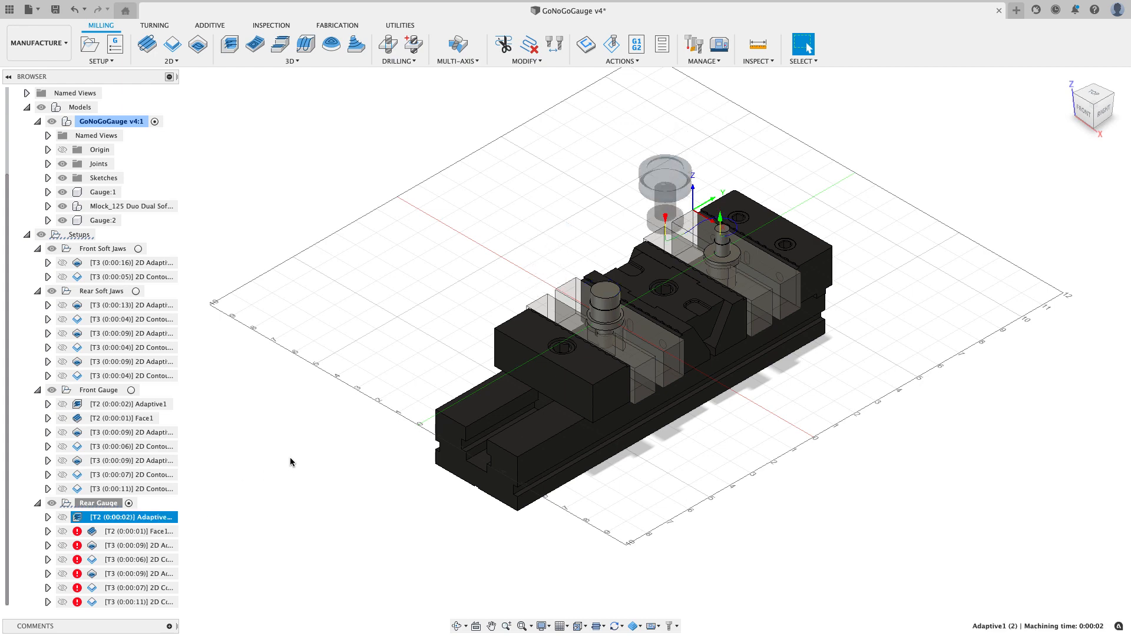
{"action": "left_click", "coordinate": [160, 530]}
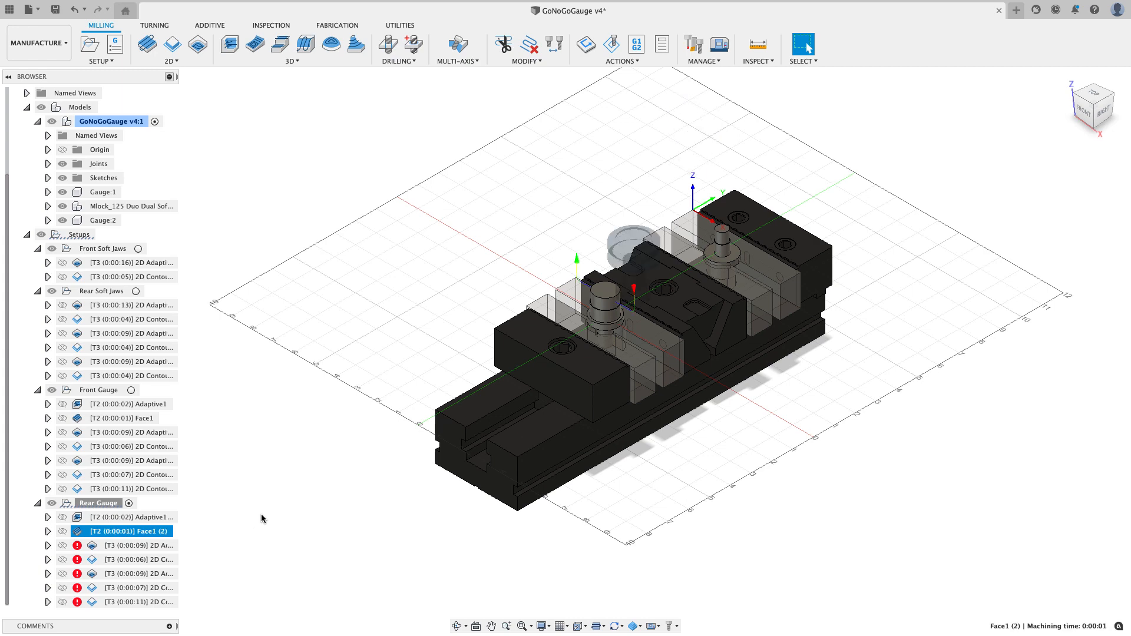
Step: Edit the Rear Gauge Face operation, replacing its stock contour with the top circular edge of the rear gauge
{"action": "right_click", "coordinate": [142, 528]}
{"action": "left_click", "coordinate": [163, 139]}
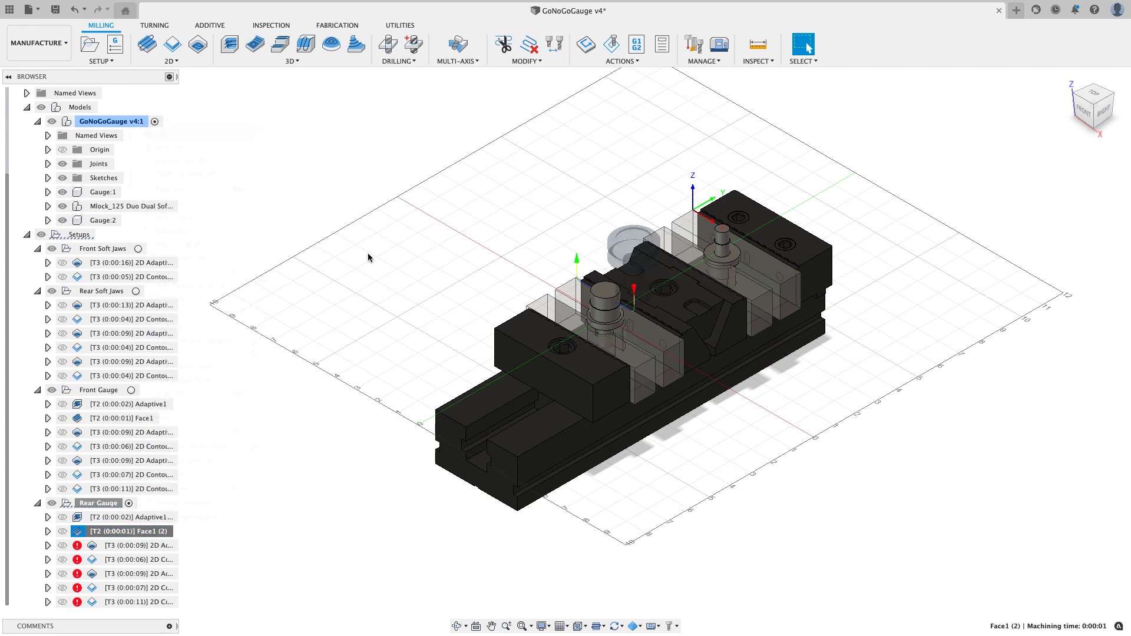
{"action": "left_click", "coordinate": [969, 163]}
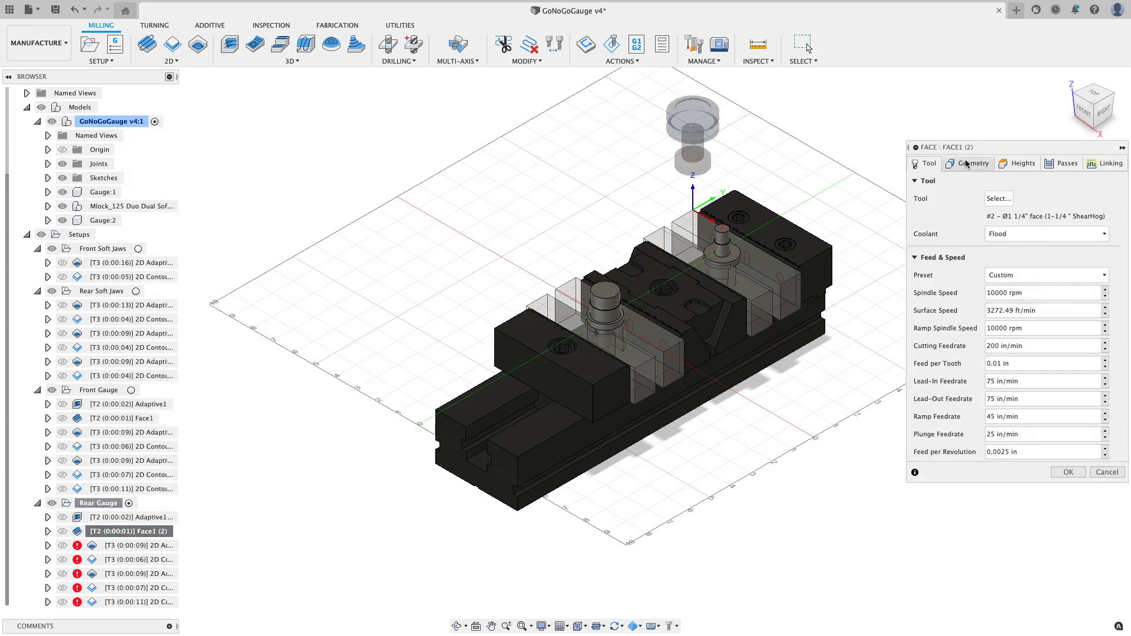
{"action": "left_click", "coordinate": [1015, 198]}
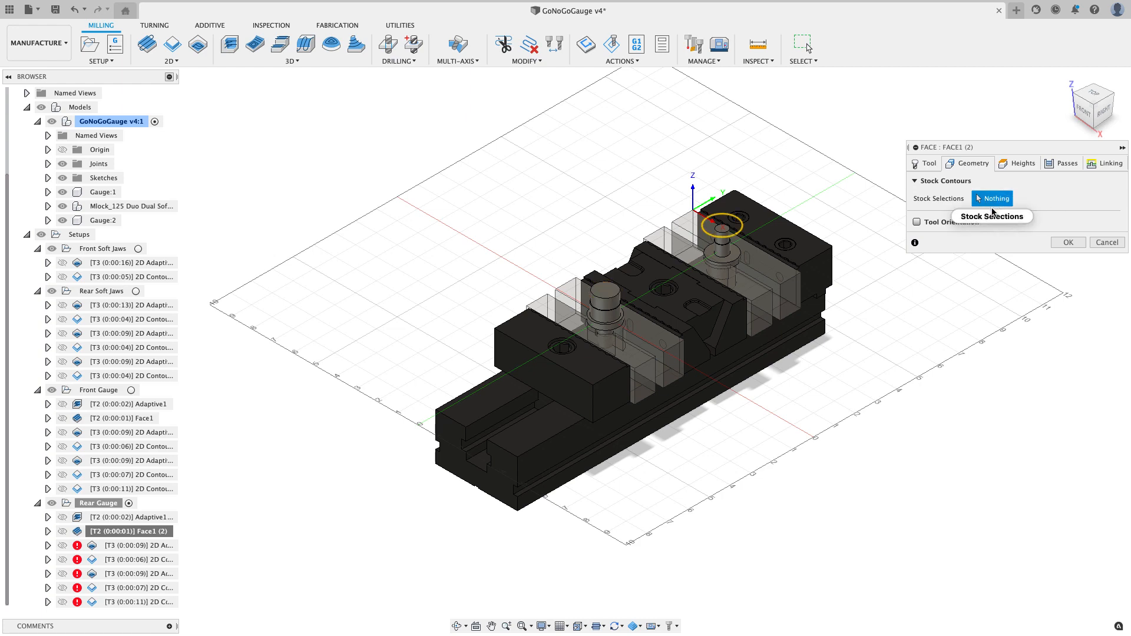
{"action": "scroll", "coordinate": [756, 225], "scroll_direction": "up", "scroll_amount": 5}
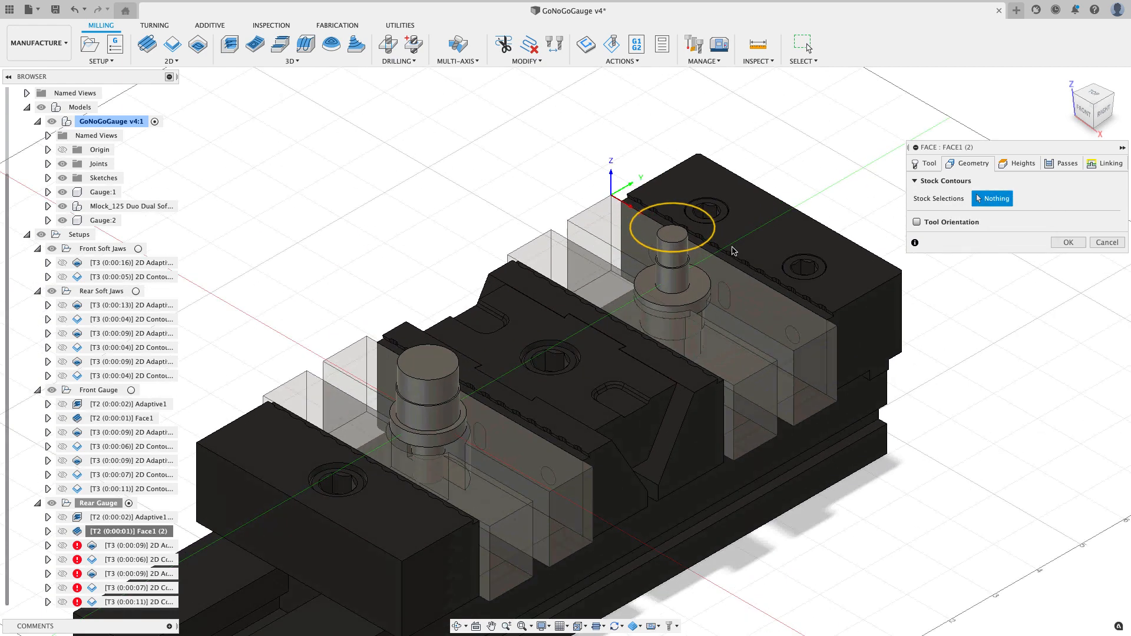
{"action": "left_click", "coordinate": [676, 239]}
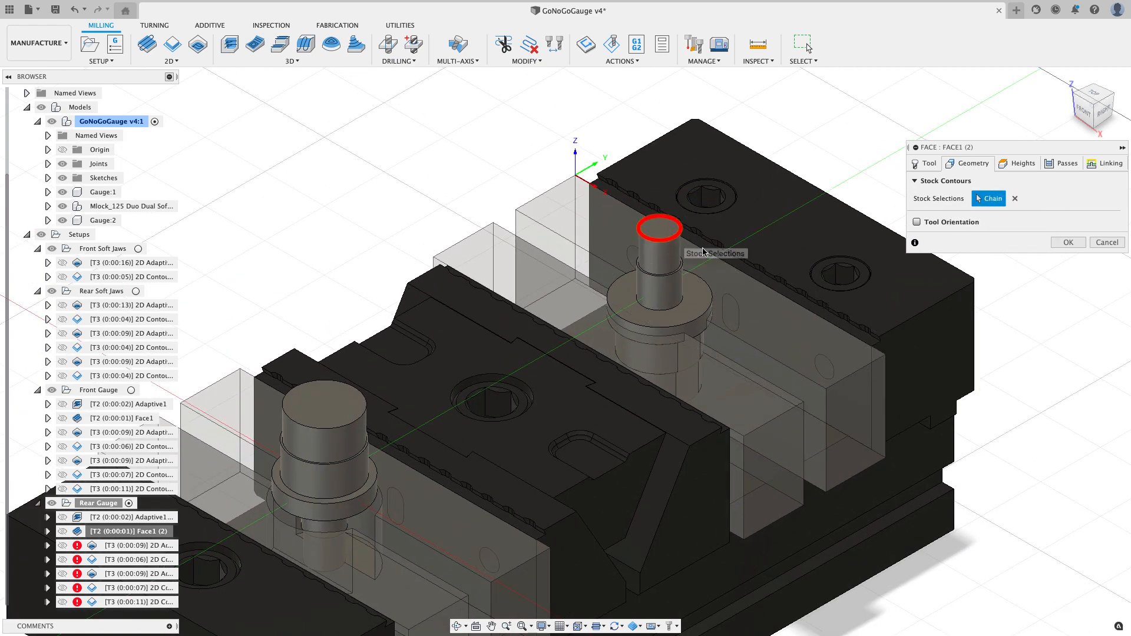
{"action": "left_click", "coordinate": [1068, 242]}
{"action": "scroll", "coordinate": [434, 288], "scroll_direction": "down", "scroll_amount": 5}
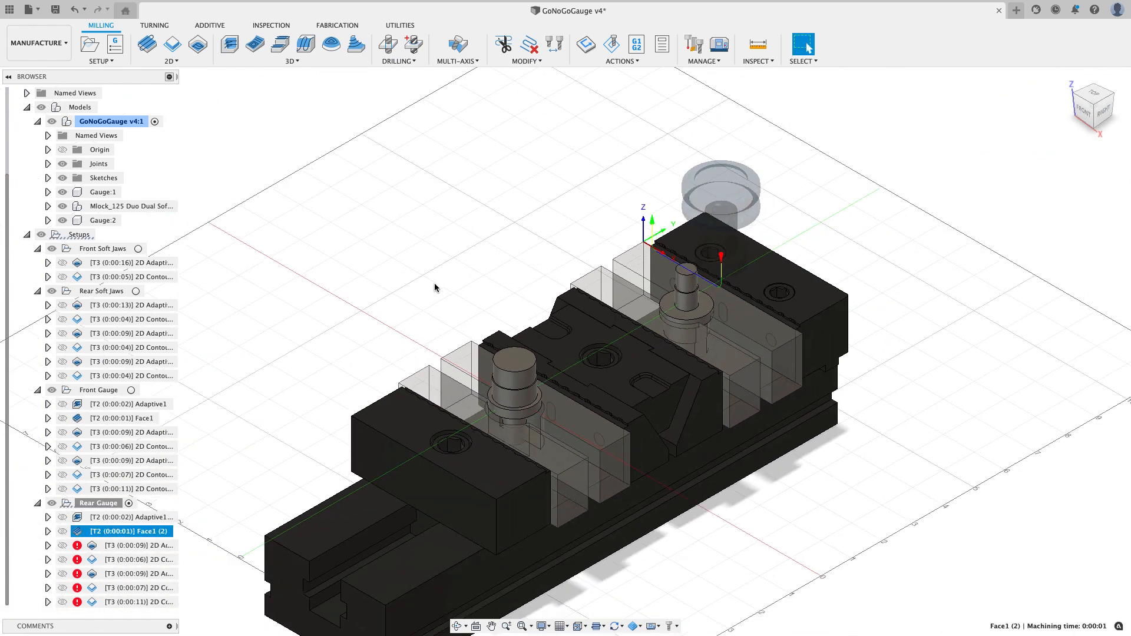
Step: Edit the first Rear Gauge 2D Adaptive operation, replacing its pocket selection with the circular step edge on the rear gauge's upper pin
{"action": "scroll", "coordinate": [362, 277], "scroll_direction": "down", "scroll_amount": 2}
{"action": "left_click", "coordinate": [164, 545]}
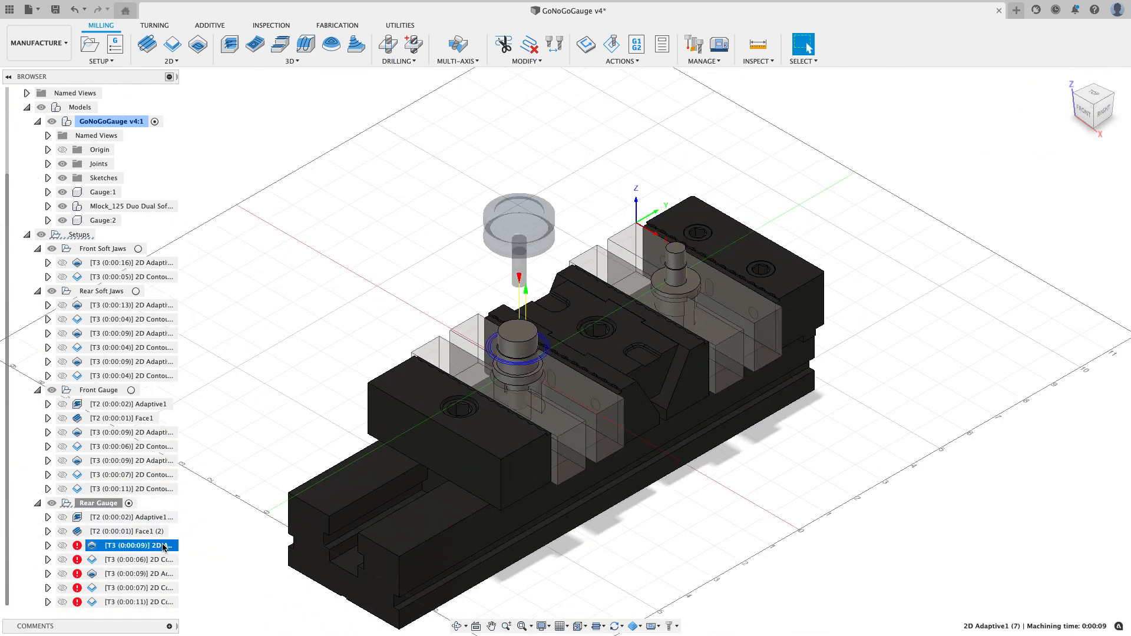
{"action": "right_click", "coordinate": [164, 545]}
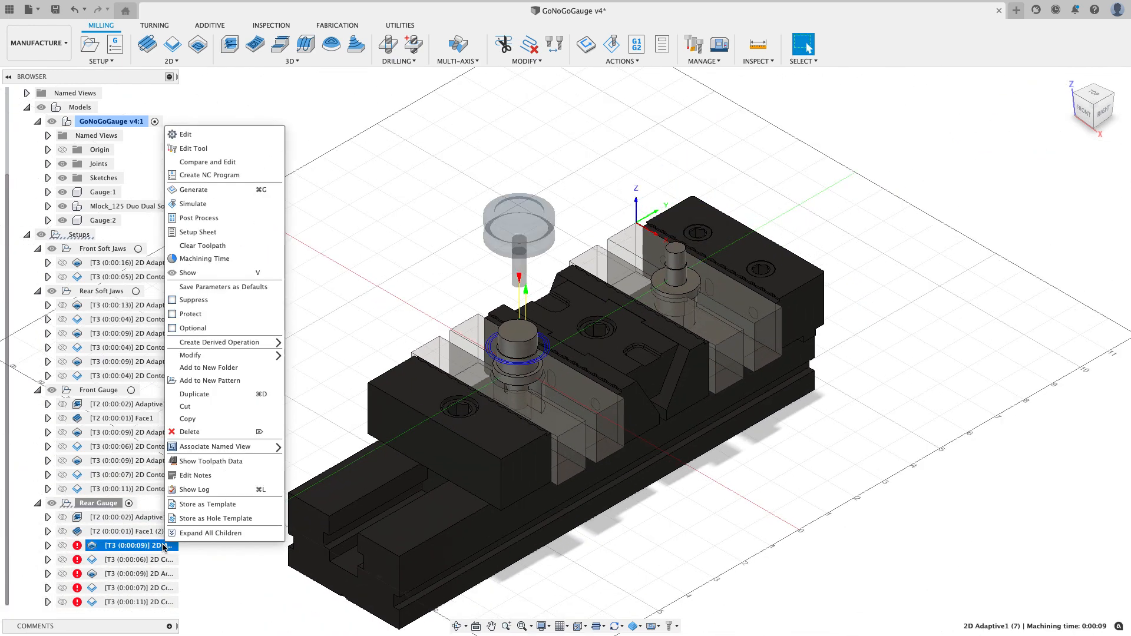
{"action": "left_click", "coordinate": [182, 132]}
{"action": "left_click", "coordinate": [969, 165]}
{"action": "left_click", "coordinate": [1020, 216]}
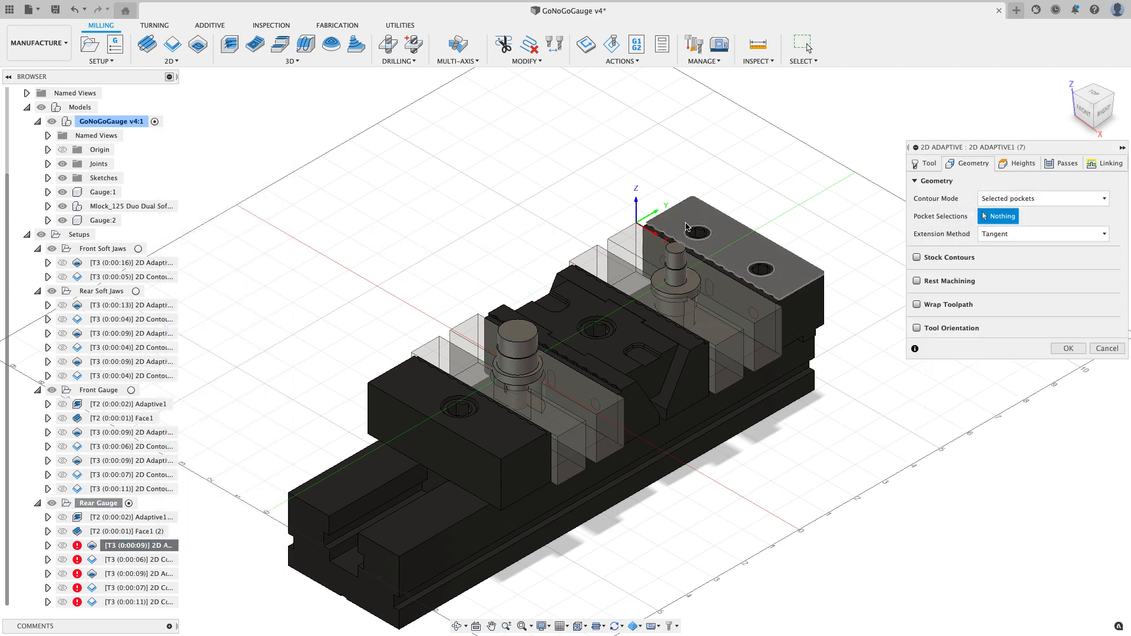
{"action": "scroll", "coordinate": [678, 248], "scroll_direction": "up", "scroll_amount": 5}
{"action": "scroll", "coordinate": [696, 296], "scroll_direction": "up", "scroll_amount": 3}
{"action": "left_click", "coordinate": [700, 295]}
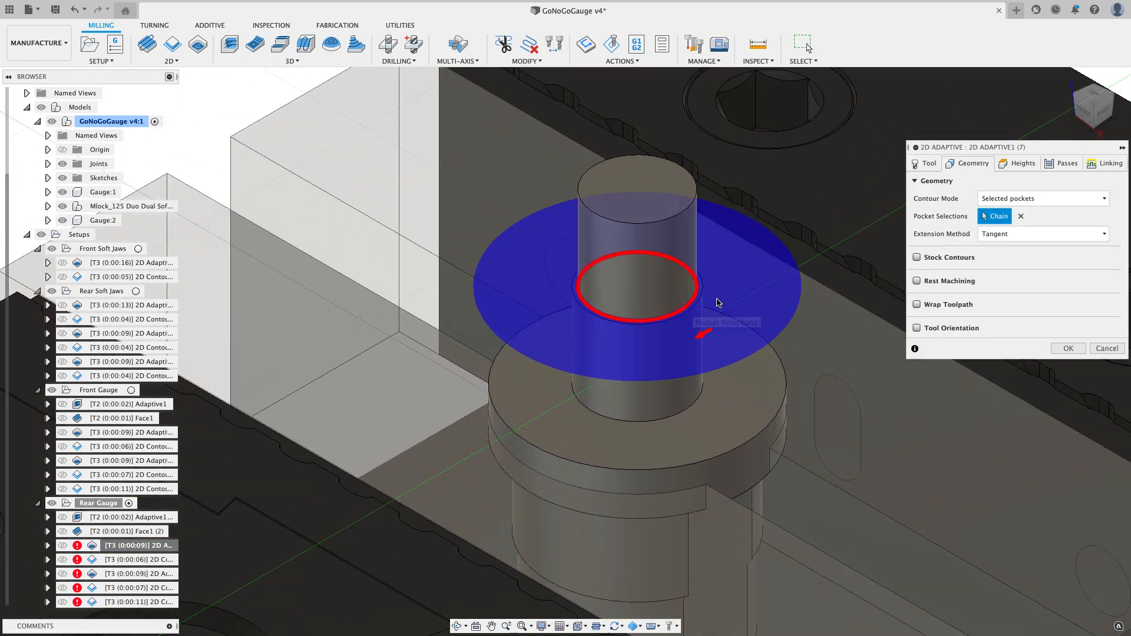
{"action": "left_click", "coordinate": [1068, 348]}
Step: Edit the first Rear Gauge 2D Contour operation, replacing its contour with the circular step edge on the rear gauge's upper pin
{"action": "scroll", "coordinate": [742, 253], "scroll_direction": "down", "scroll_amount": 5}
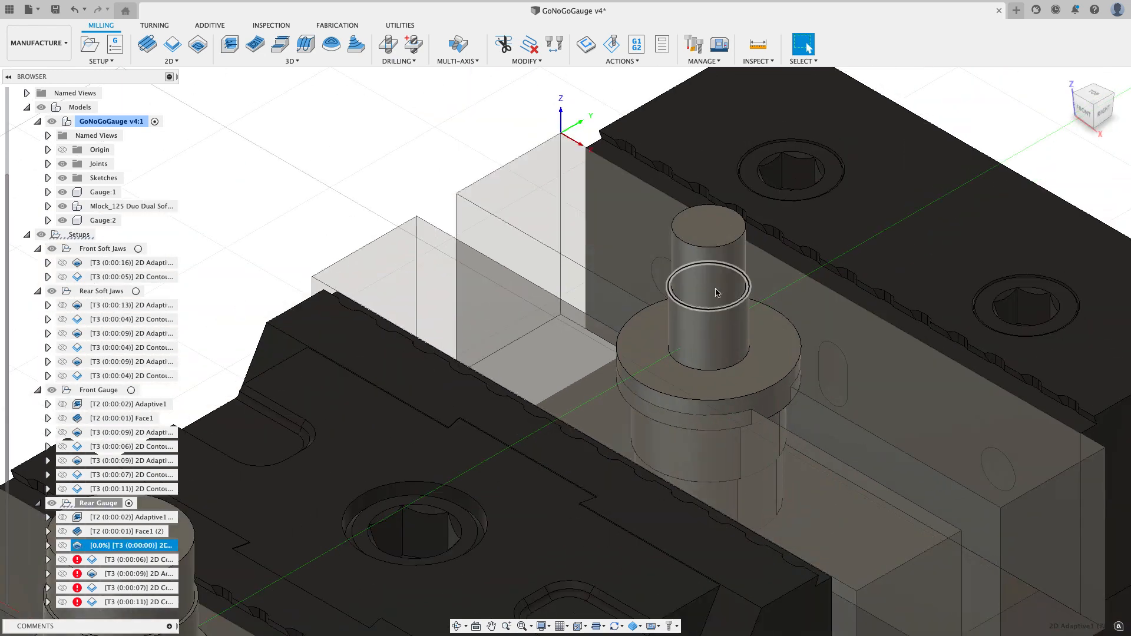
{"action": "right_click", "coordinate": [164, 559]}
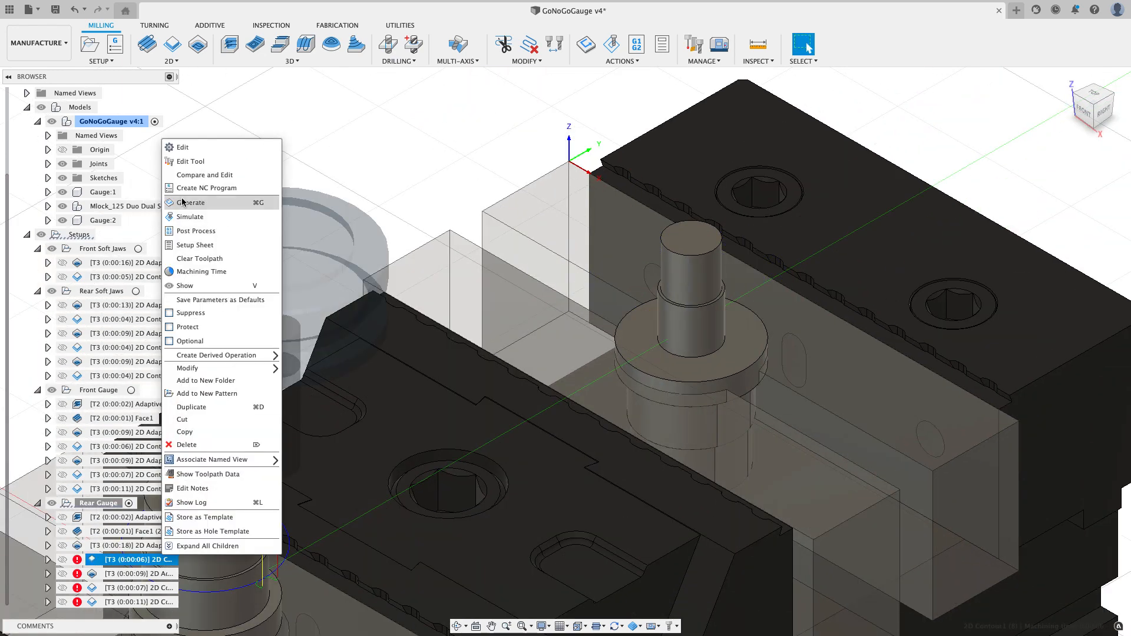
{"action": "left_click", "coordinate": [190, 151]}
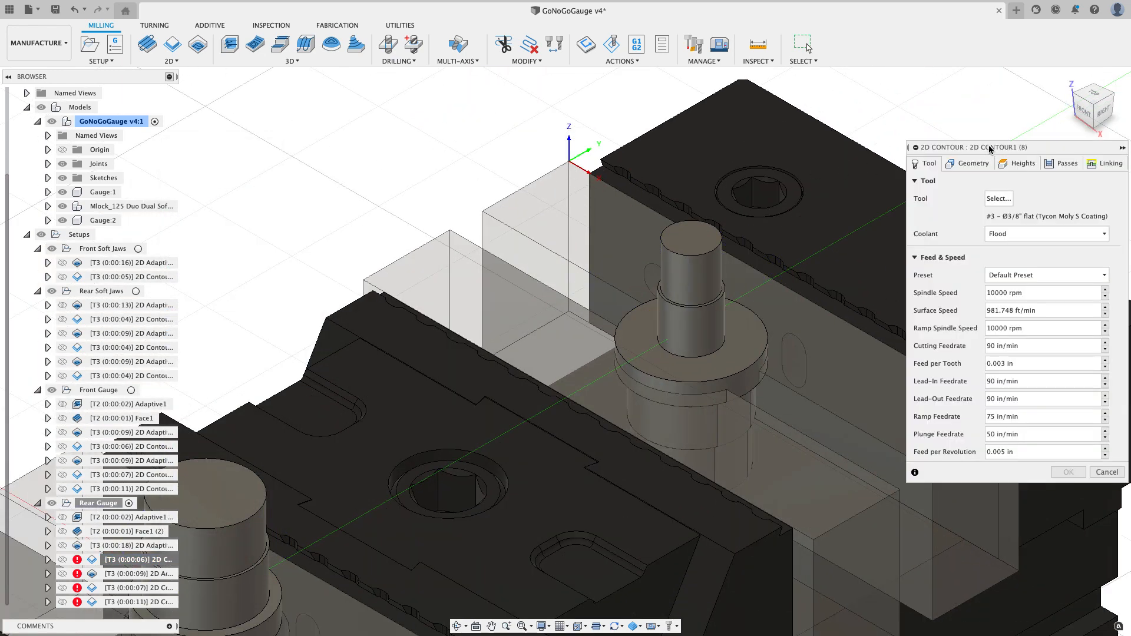
{"action": "left_click", "coordinate": [969, 163]}
{"action": "left_click", "coordinate": [1073, 216]}
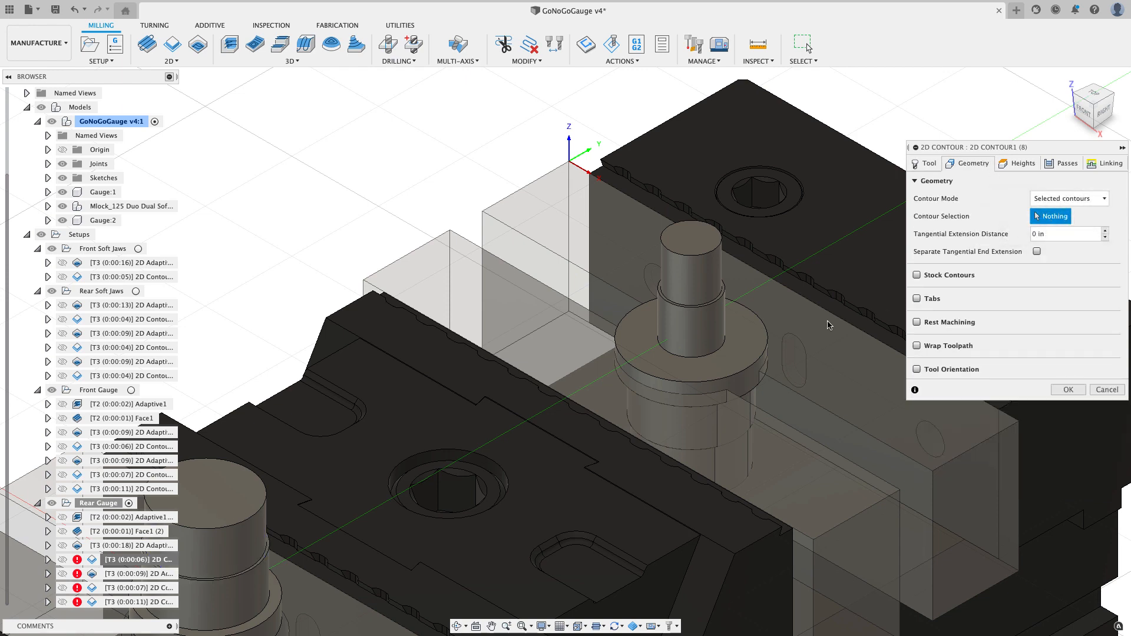
{"action": "scroll", "coordinate": [836, 324], "scroll_direction": "up", "scroll_amount": 3}
{"action": "left_click", "coordinate": [635, 286]}
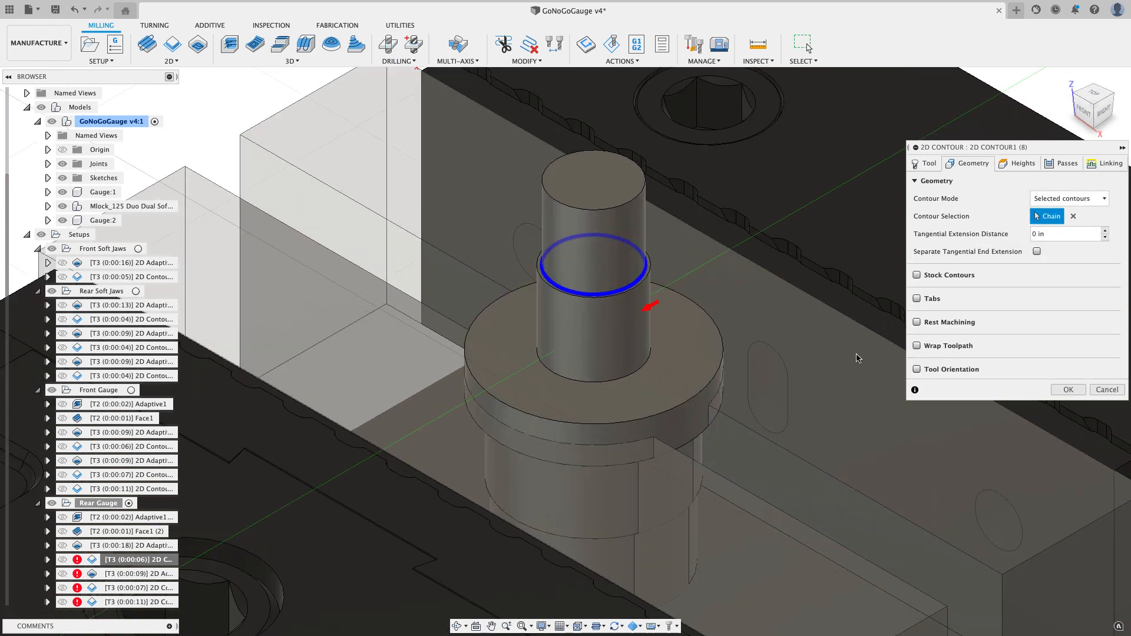
{"action": "left_click", "coordinate": [1067, 389]}
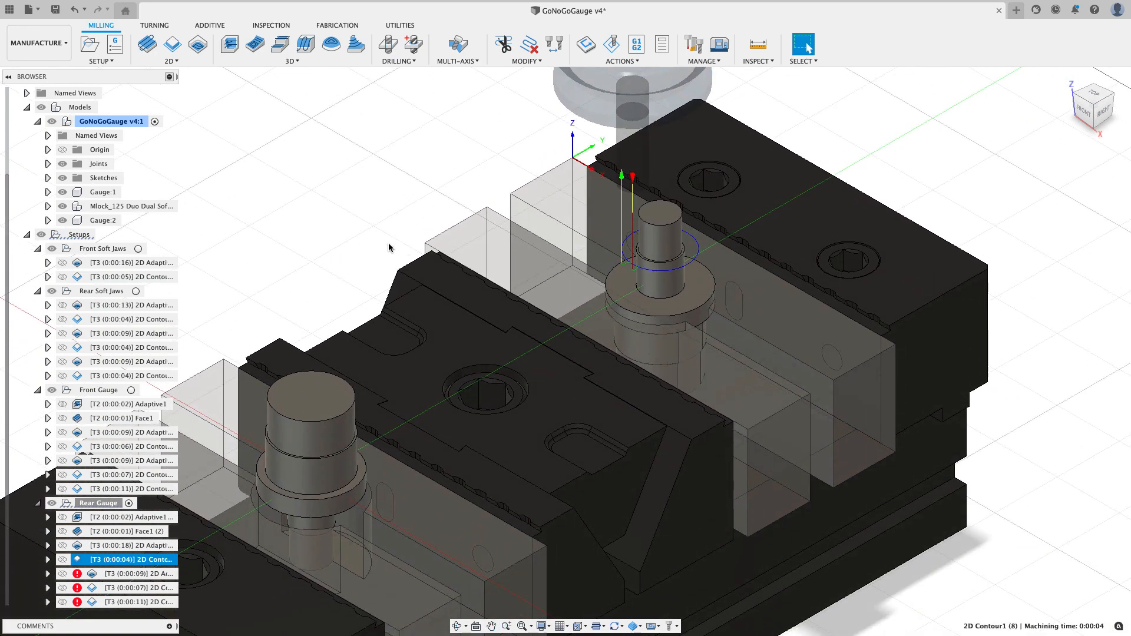
Step: Edit the second Rear Gauge 2D Adaptive operation, replacing its pocket selection with the circular edge where the rear gauge's pin meets the flange
{"action": "left_click", "coordinate": [138, 573]}
{"action": "right_click", "coordinate": [161, 573]}
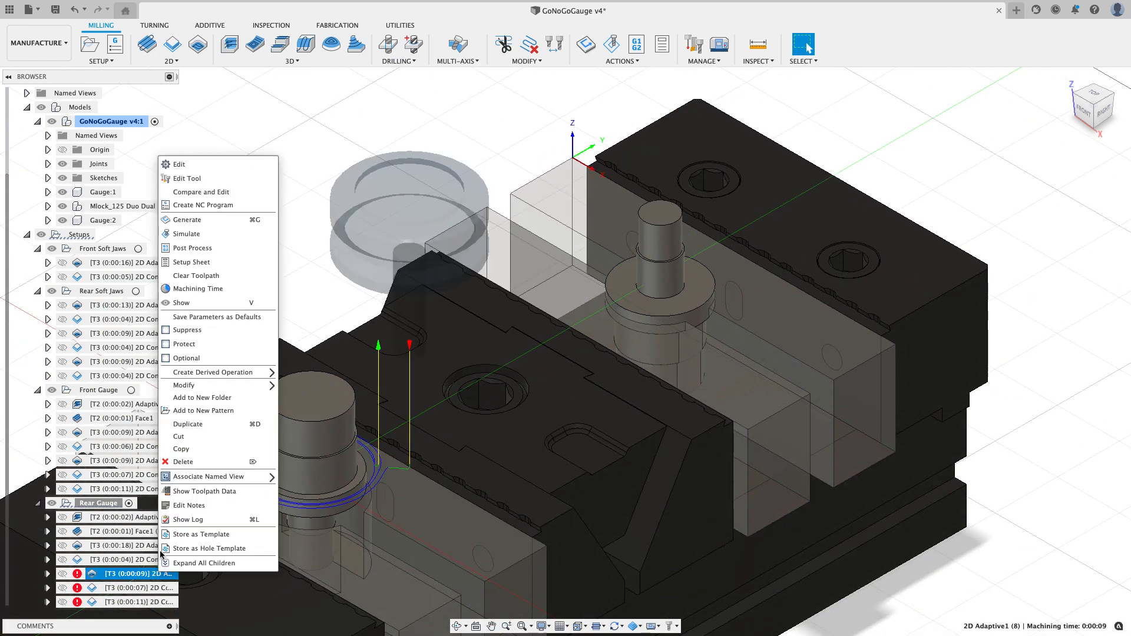
{"action": "left_click", "coordinate": [177, 165]}
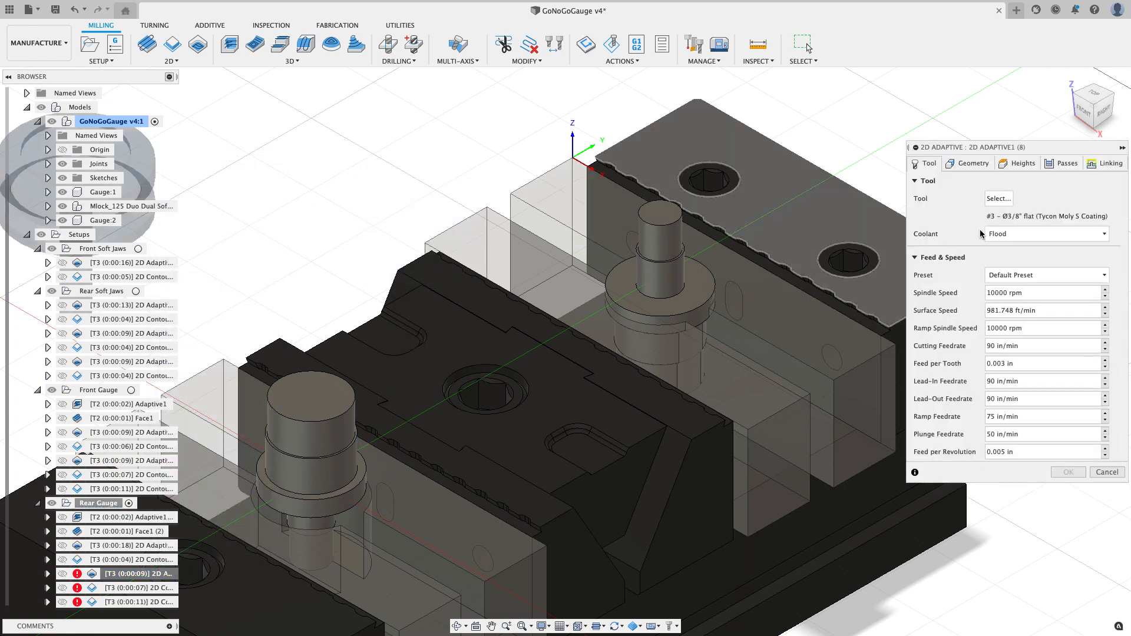
{"action": "left_click", "coordinate": [969, 163]}
{"action": "left_click", "coordinate": [1024, 216]}
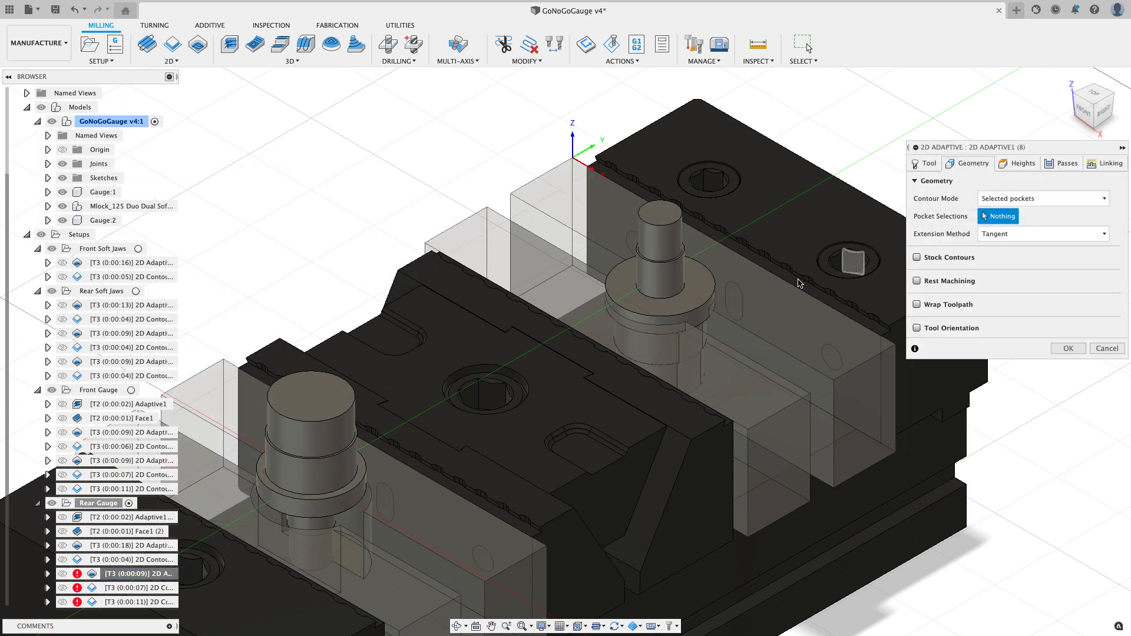
{"action": "scroll", "coordinate": [670, 298], "scroll_direction": "up", "scroll_amount": 2}
{"action": "left_click", "coordinate": [714, 310]}
{"action": "scroll", "coordinate": [719, 314], "scroll_direction": "down", "scroll_amount": 2}
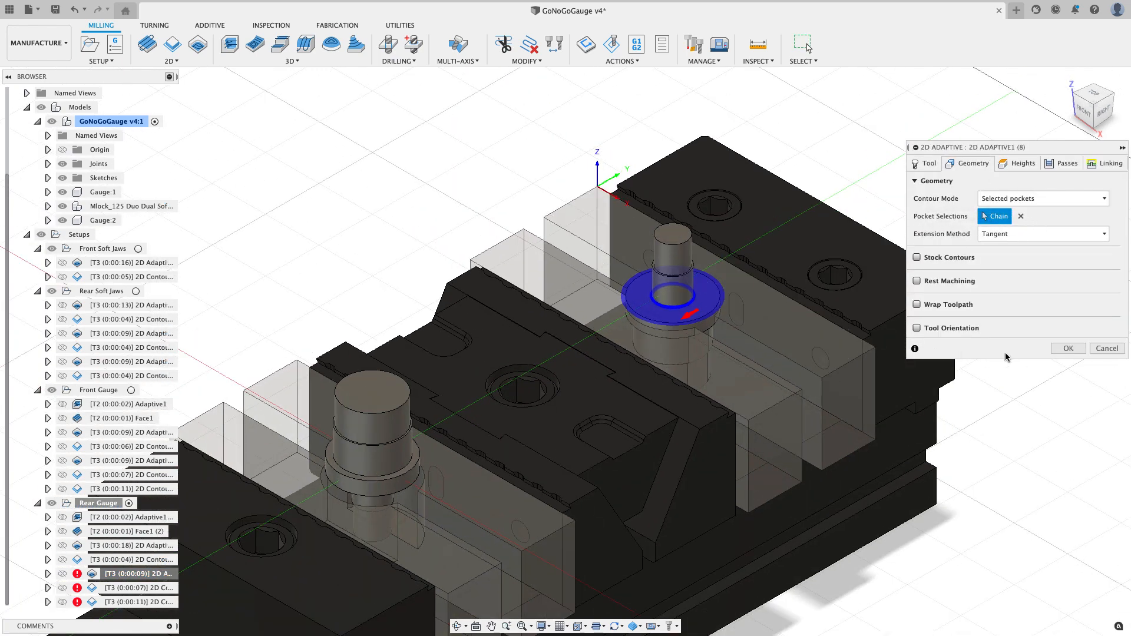
{"action": "left_click", "coordinate": [1067, 349]}
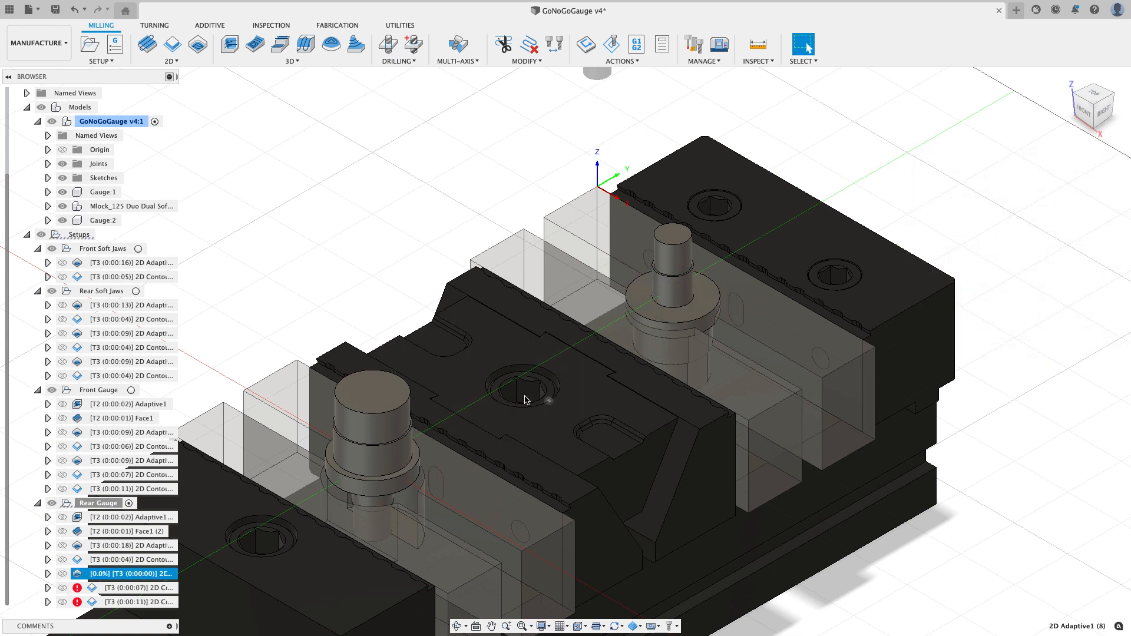
Step: Edit the second Rear Gauge 2D Contour operation, replacing its contour with the circular edge at the base of the rear gauge's pin
{"action": "right_click", "coordinate": [169, 590]}
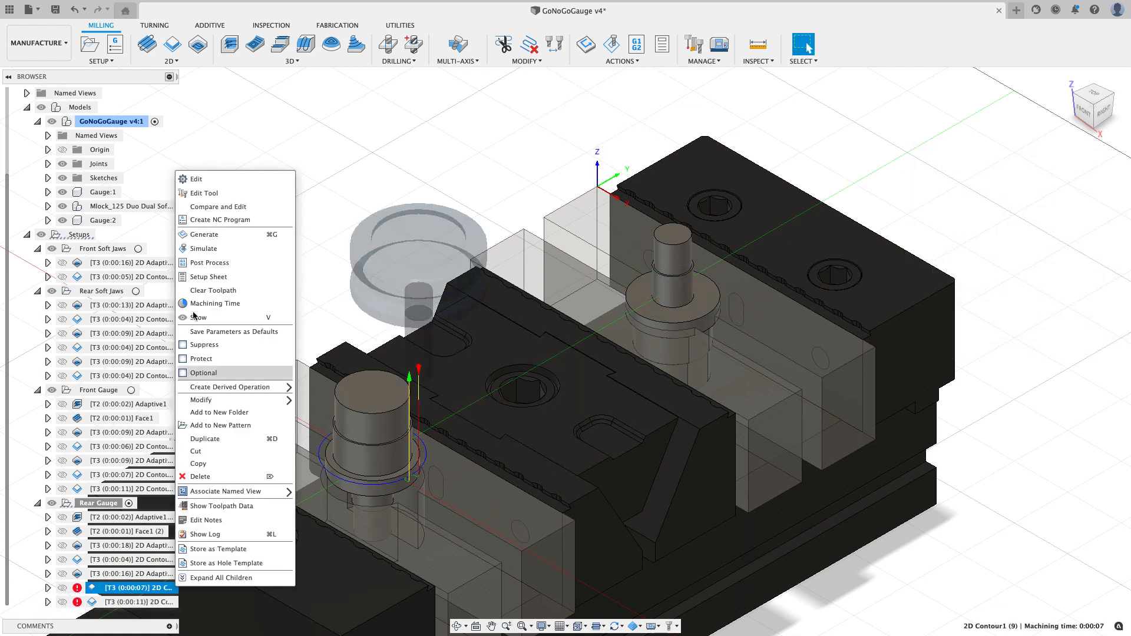
{"action": "left_click", "coordinate": [214, 180]}
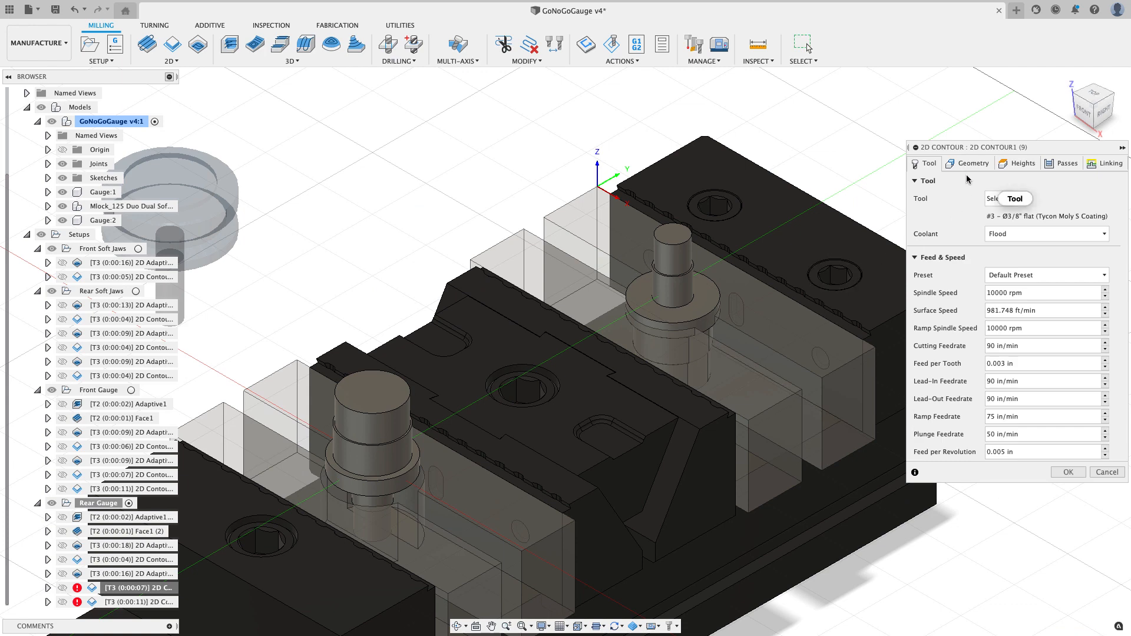
{"action": "left_click", "coordinate": [1073, 217]}
{"action": "scroll", "coordinate": [736, 290], "scroll_direction": "up", "scroll_amount": 5}
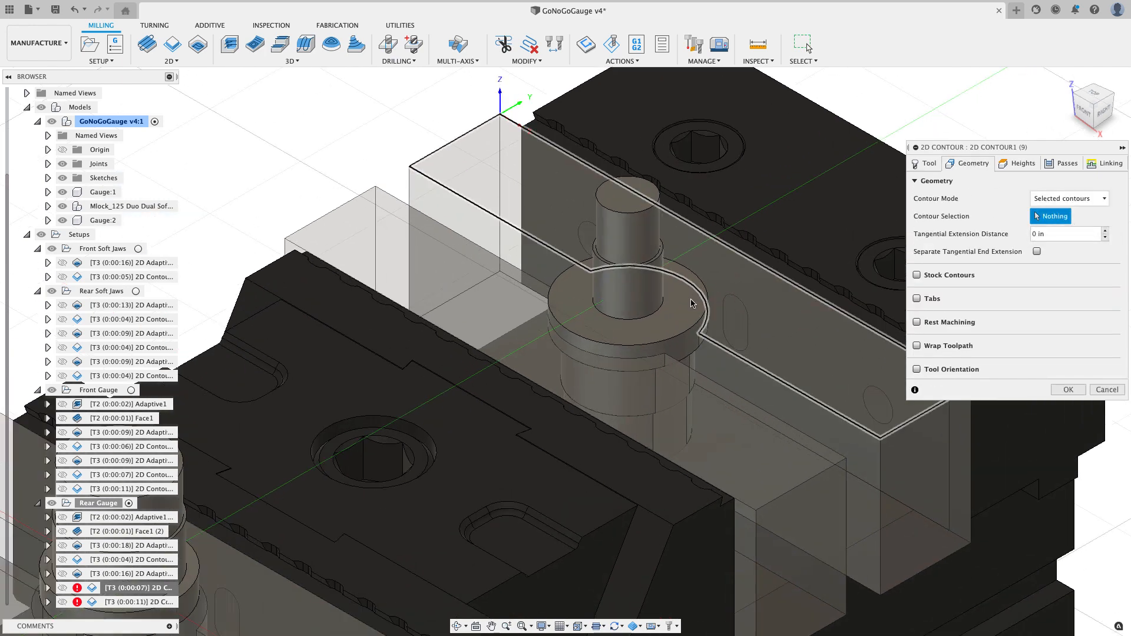
{"action": "left_click", "coordinate": [663, 308]}
{"action": "scroll", "coordinate": [671, 314], "scroll_direction": "down", "scroll_amount": 3}
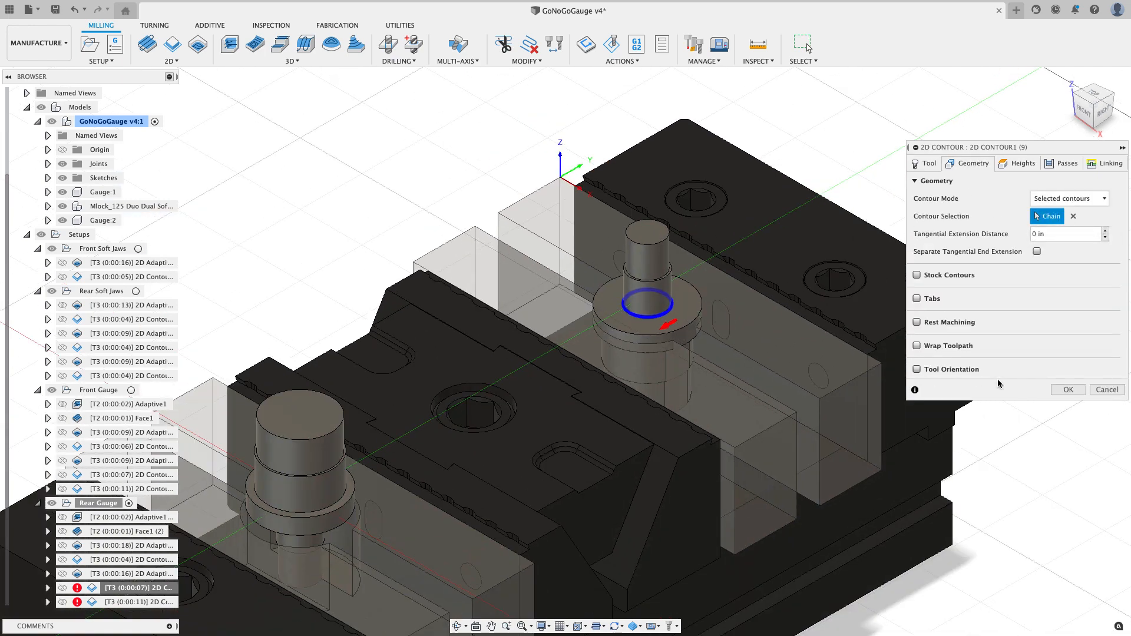
{"action": "left_click", "coordinate": [1068, 390]}
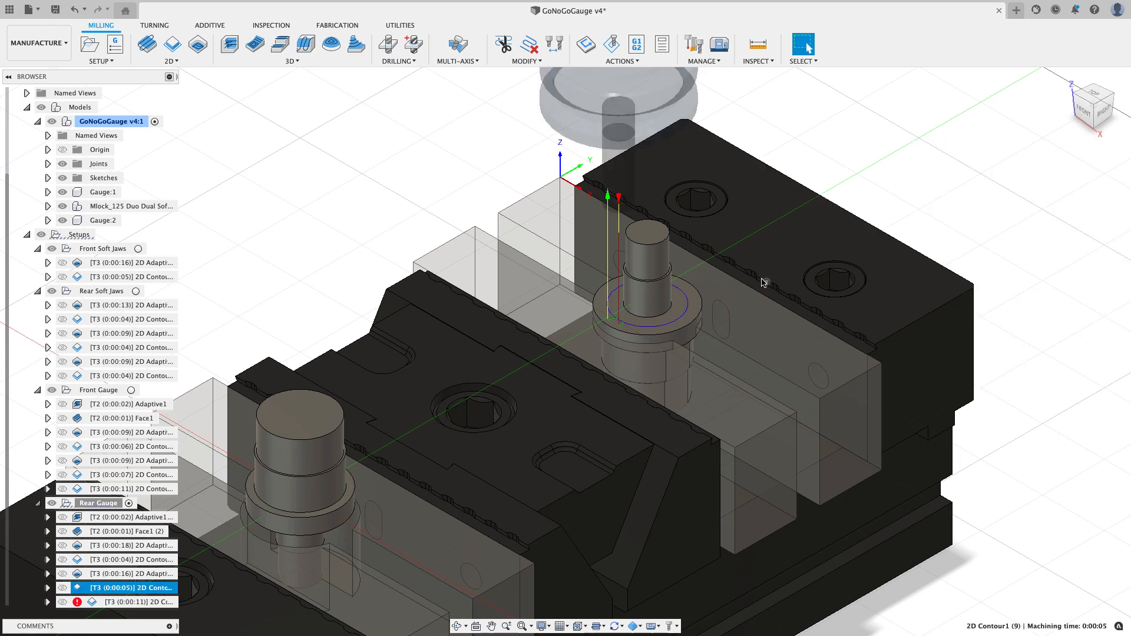
Step: Delete the second 2D Contour operation from the Rear Gauge setup
{"action": "scroll", "coordinate": [758, 283], "scroll_direction": "down", "scroll_amount": 2}
{"action": "right_click", "coordinate": [154, 587]}
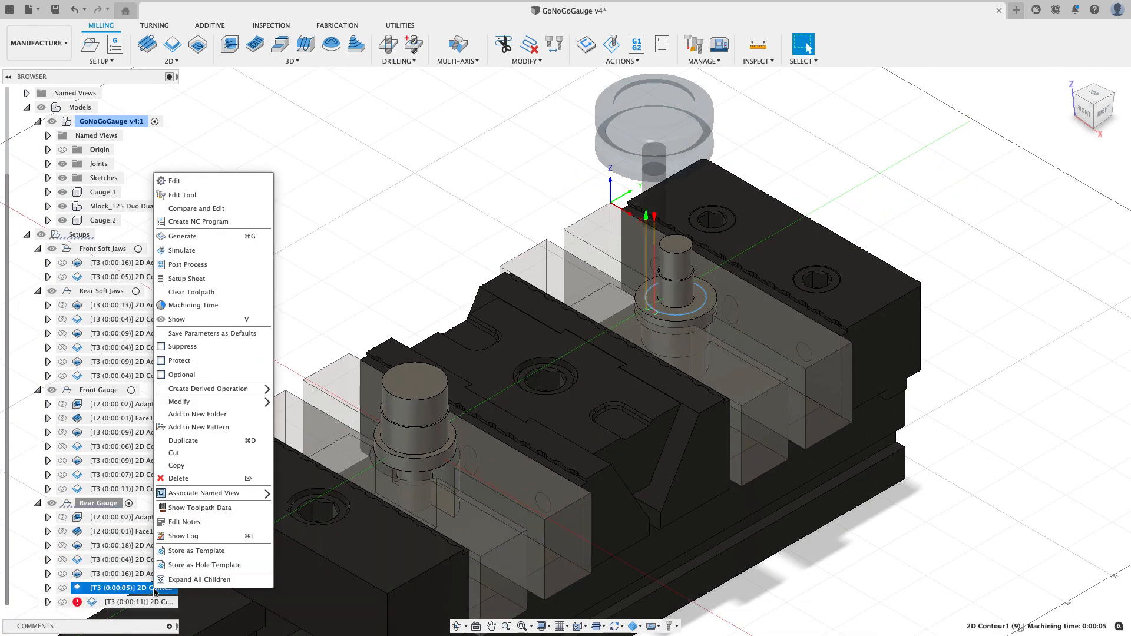
{"action": "left_click", "coordinate": [187, 476]}
Step: Edit the last Rear Gauge 2D Contour operation, using the pin's base edge as the contour and the flange's outer edge as the stock contour
{"action": "right_click", "coordinate": [156, 601]}
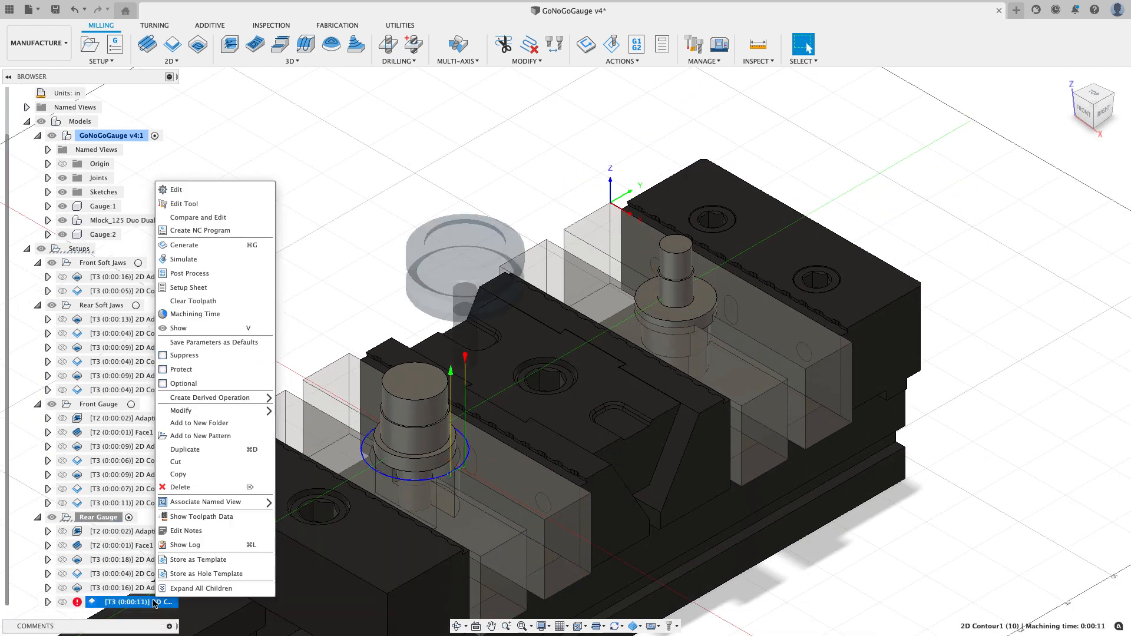
{"action": "left_click", "coordinate": [200, 190]}
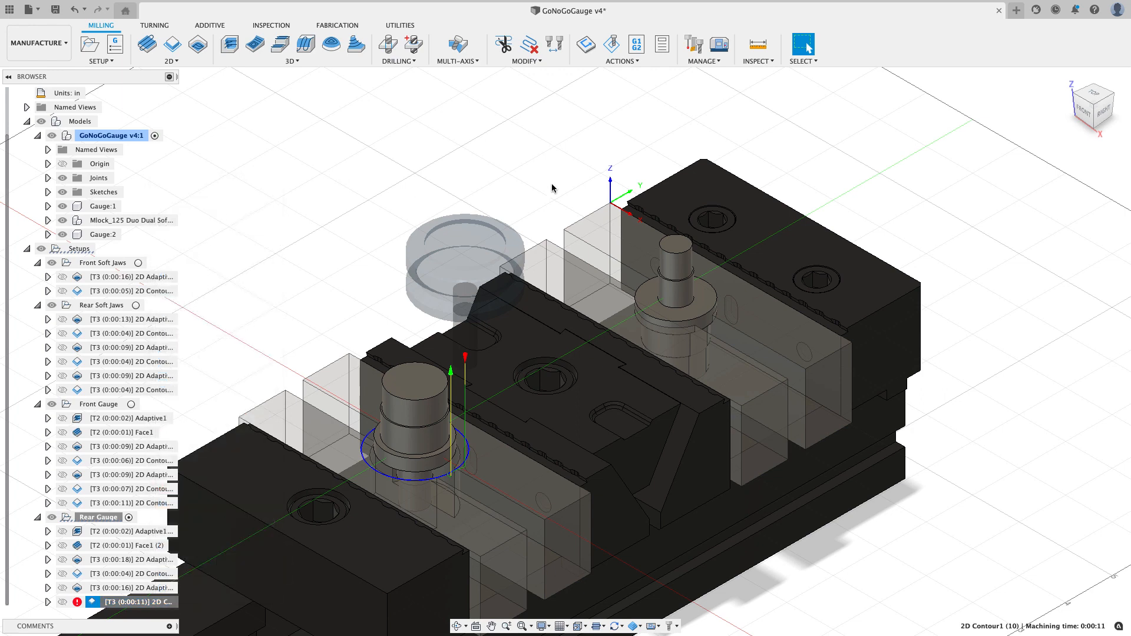
{"action": "left_click", "coordinate": [973, 164]}
{"action": "left_click", "coordinate": [1073, 217]}
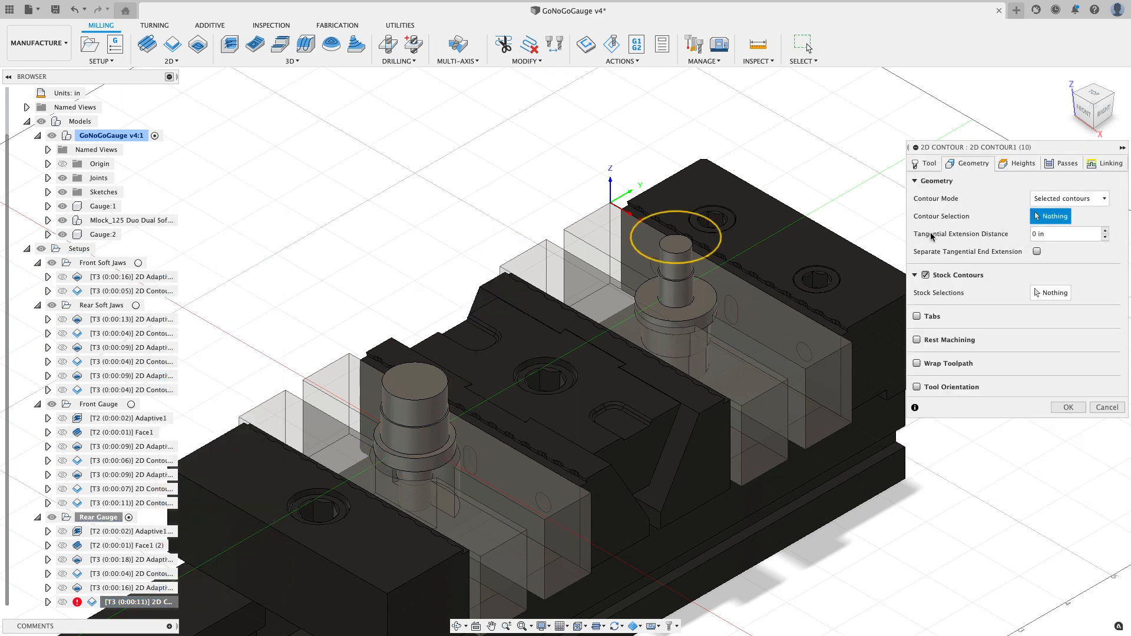
{"action": "scroll", "coordinate": [707, 295], "scroll_direction": "up", "scroll_amount": 5}
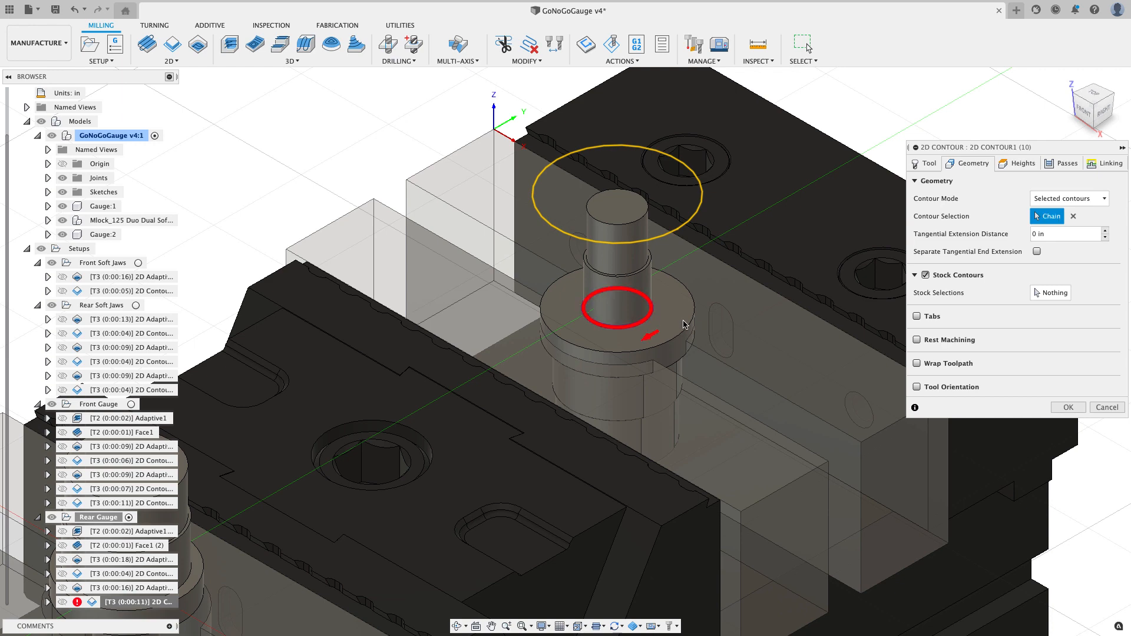
{"action": "left_click", "coordinate": [650, 321]}
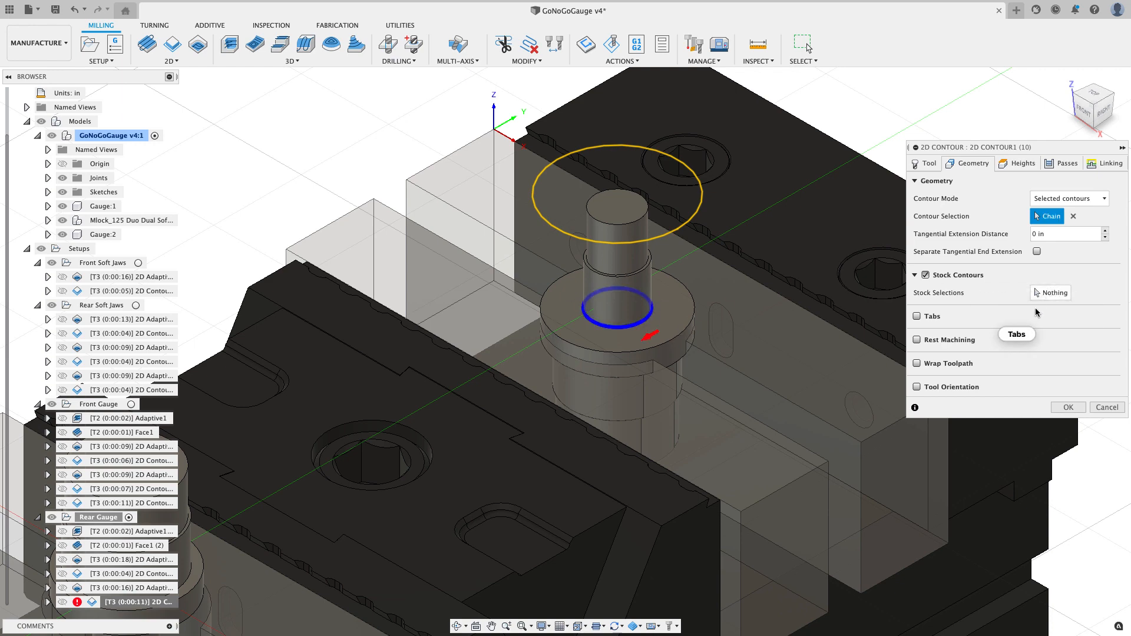
{"action": "left_click", "coordinate": [1052, 293]}
{"action": "left_click", "coordinate": [687, 335]}
{"action": "scroll", "coordinate": [690, 336], "scroll_direction": "down", "scroll_amount": 5}
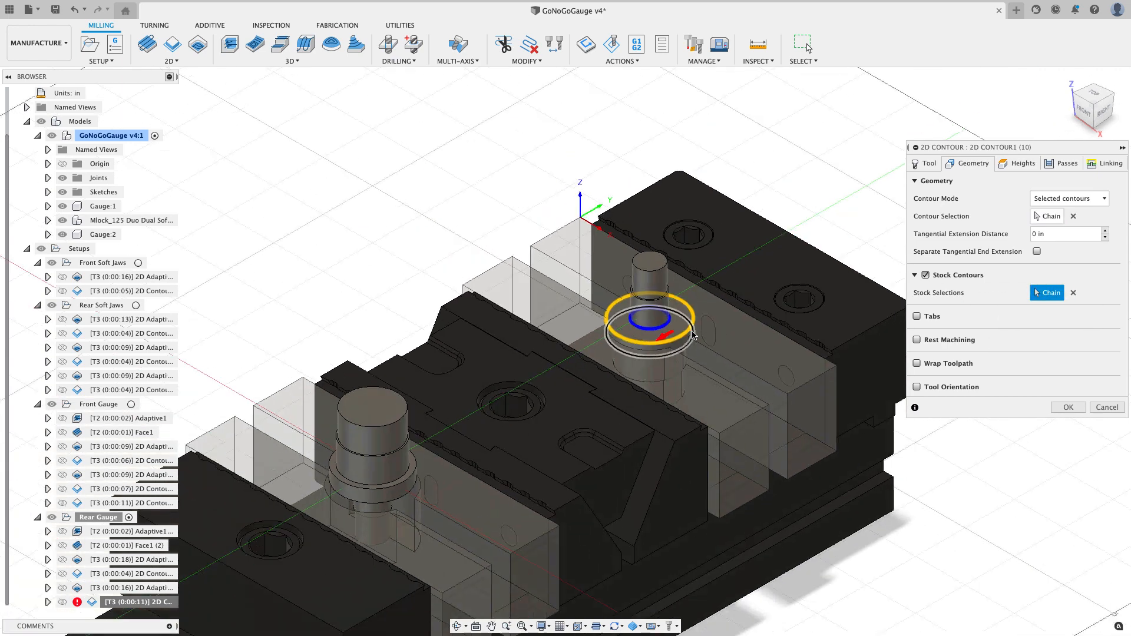
{"action": "scroll", "coordinate": [693, 334], "scroll_direction": "down", "scroll_amount": 3}
{"action": "left_click", "coordinate": [1067, 407]}
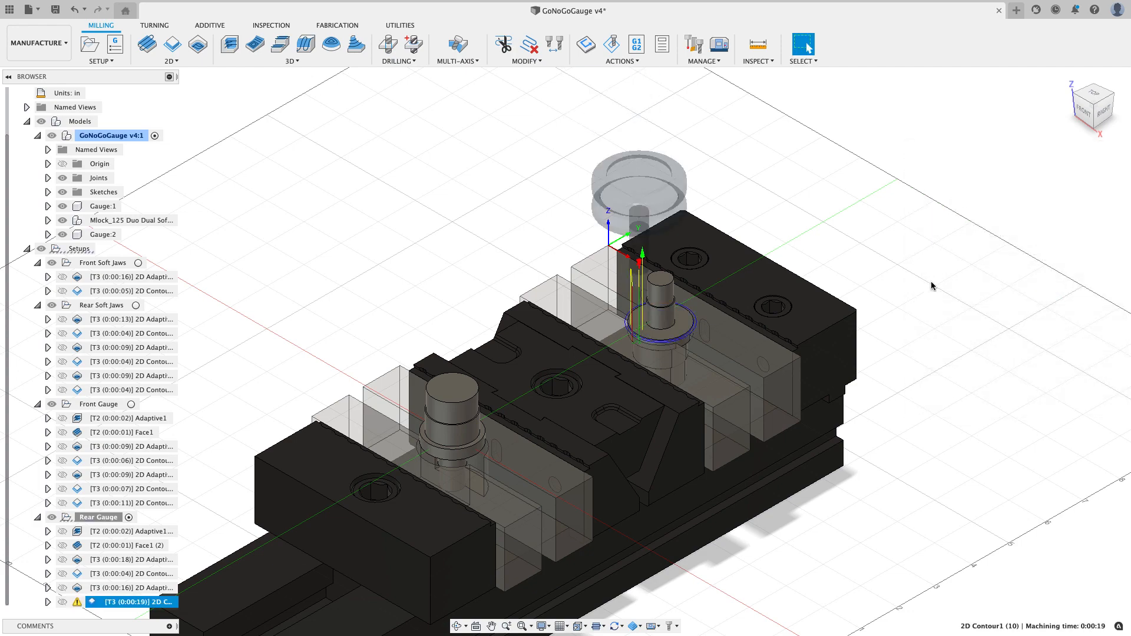
Step: Inspect the last Rear Gauge 2D Contour toolpath around the flange and read its generation warning log
{"action": "scroll", "coordinate": [774, 311], "scroll_direction": "up", "scroll_amount": 8}
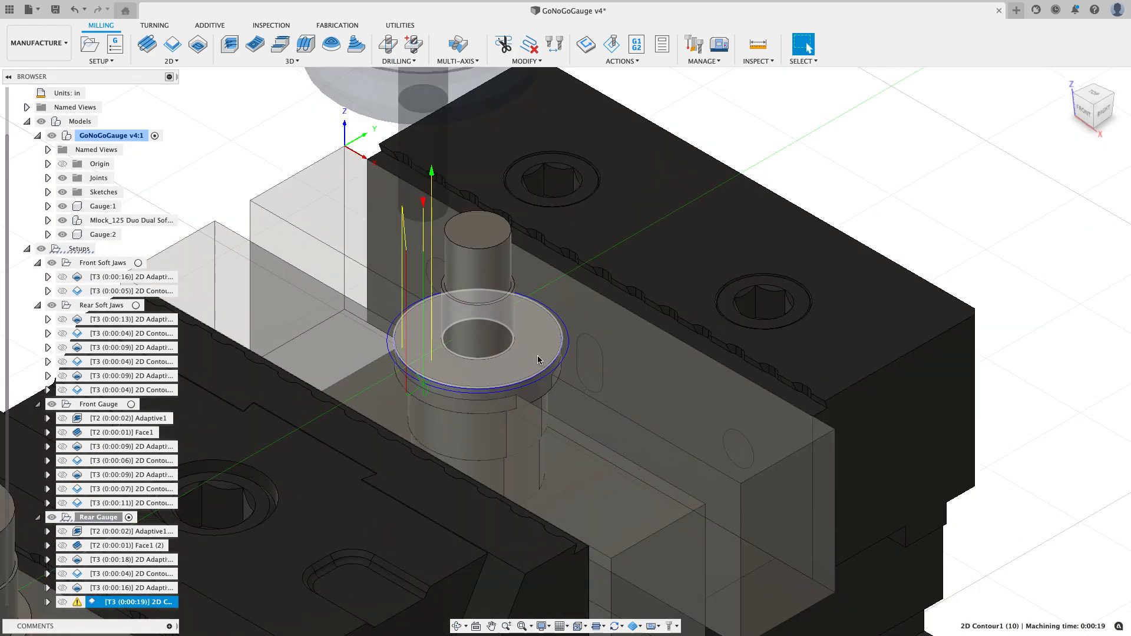
{"action": "scroll", "coordinate": [525, 337], "scroll_direction": "down", "scroll_amount": 2}
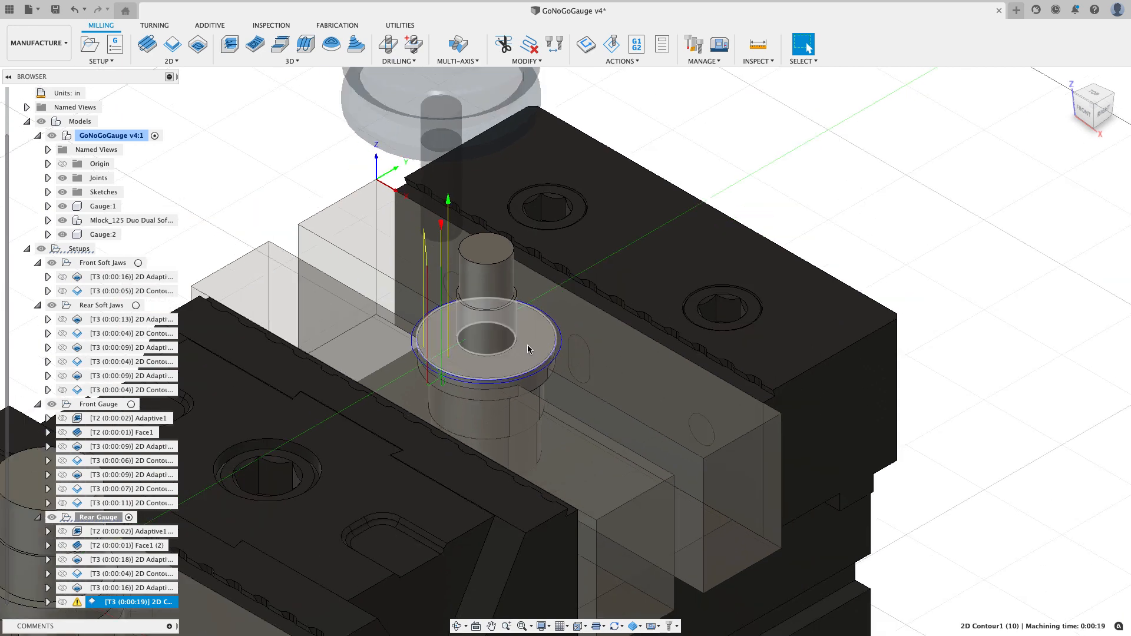
{"action": "scroll", "coordinate": [560, 341], "scroll_direction": "down", "scroll_amount": 3}
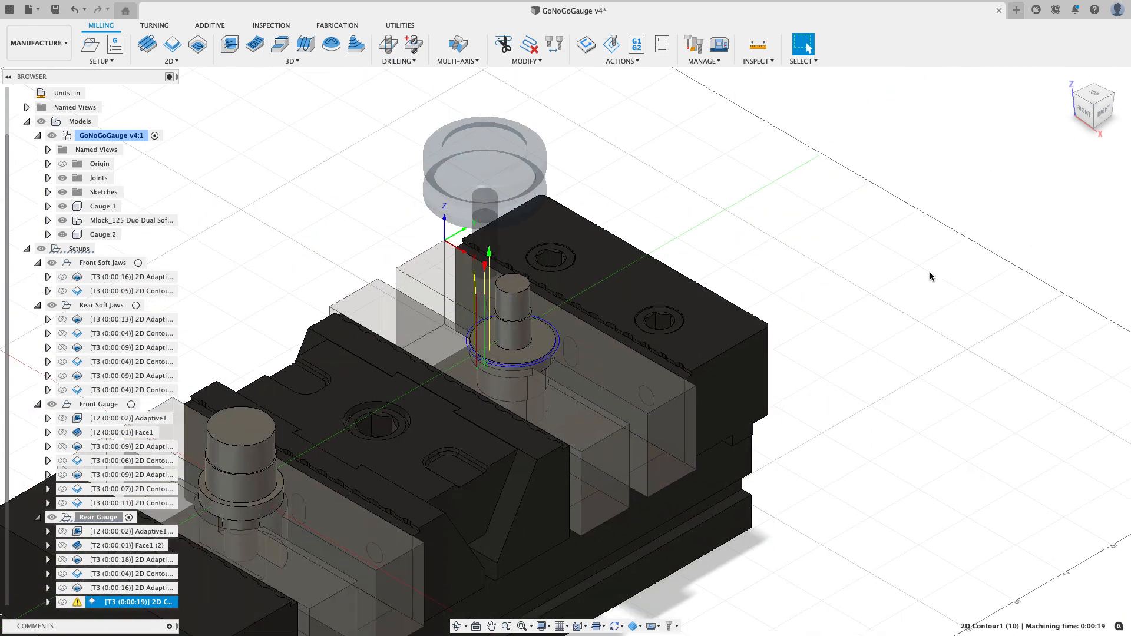
{"action": "left_click", "coordinate": [1094, 105]}
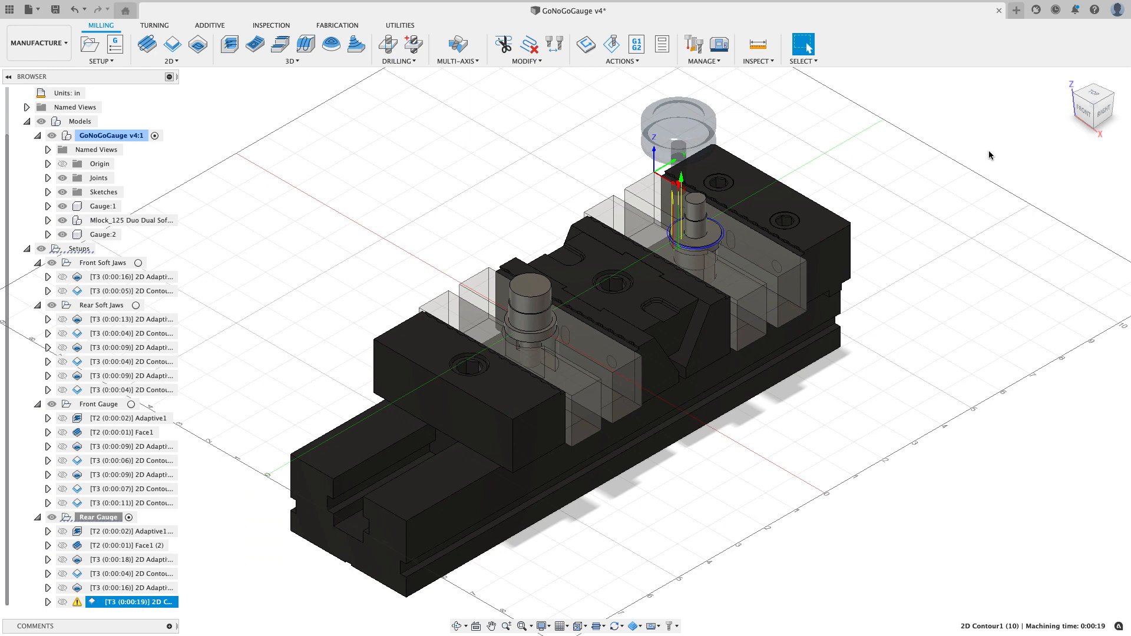
{"action": "left_click", "coordinate": [77, 602]}
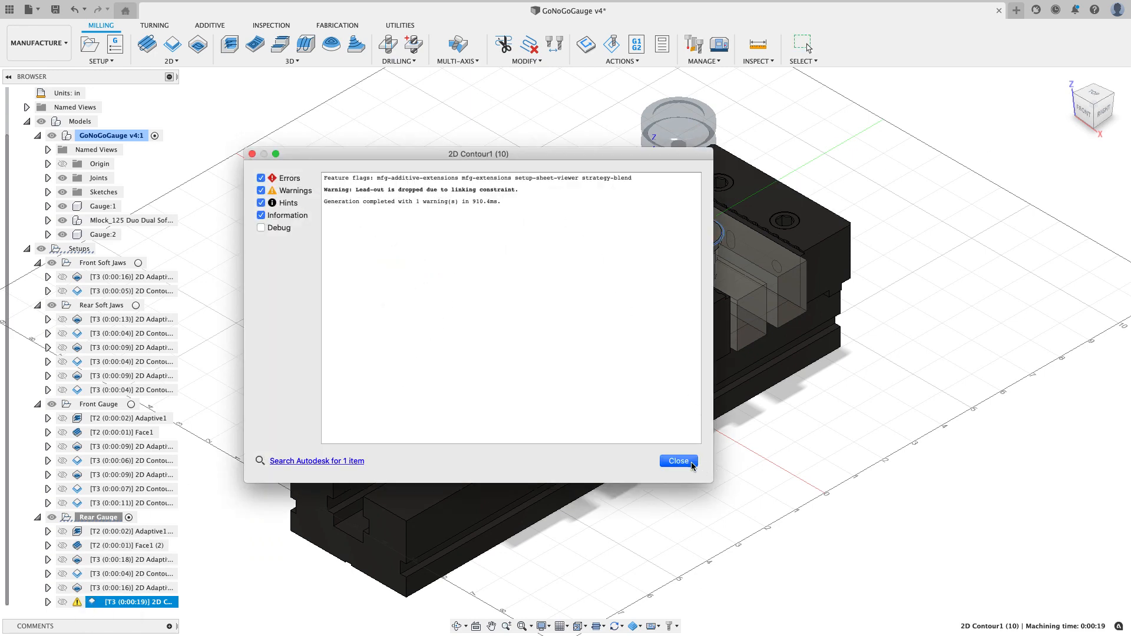
{"action": "left_click", "coordinate": [692, 465]}
{"action": "left_click", "coordinate": [331, 233]}
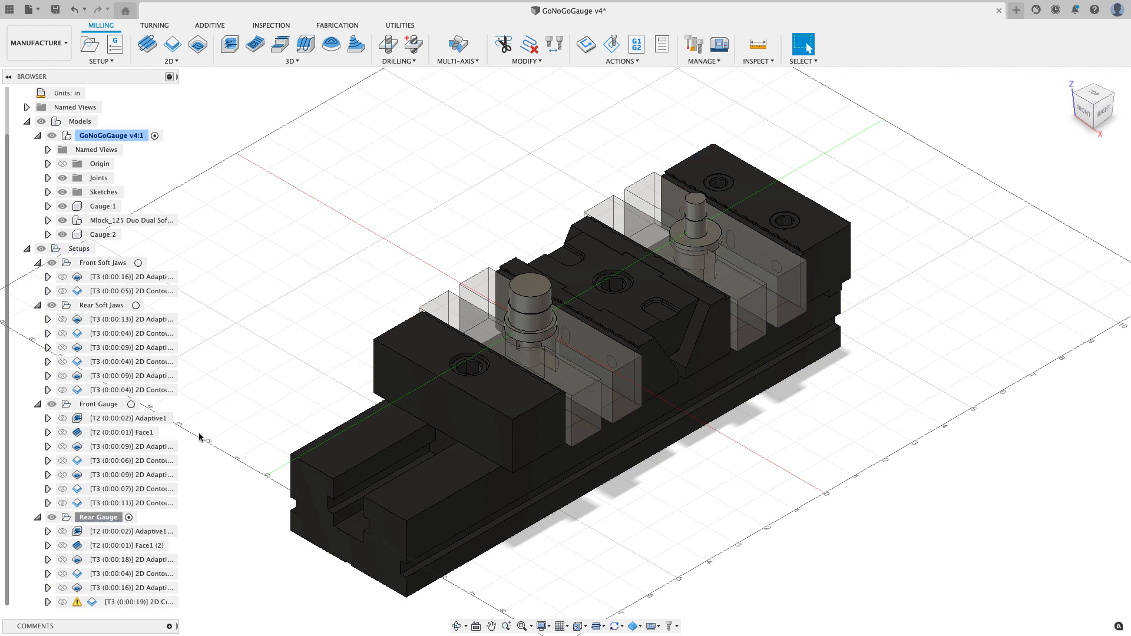
Step: Simulate the whole Rear Gauge setup with stock and examine the machined pin and flange
{"action": "left_click", "coordinate": [111, 517]}
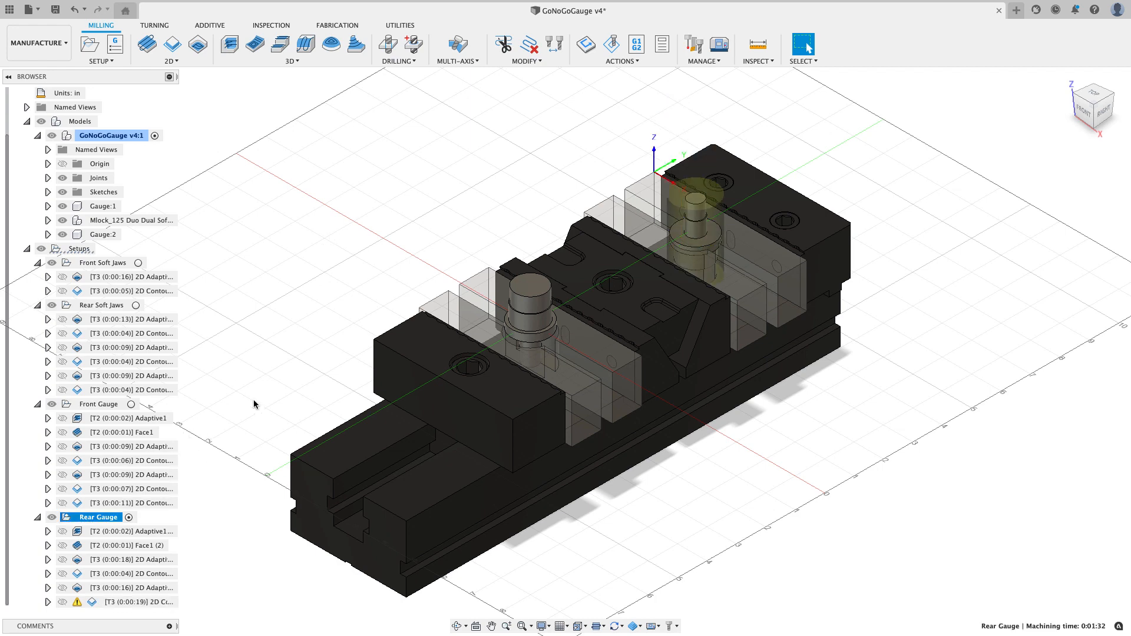
{"action": "left_click", "coordinate": [610, 50]}
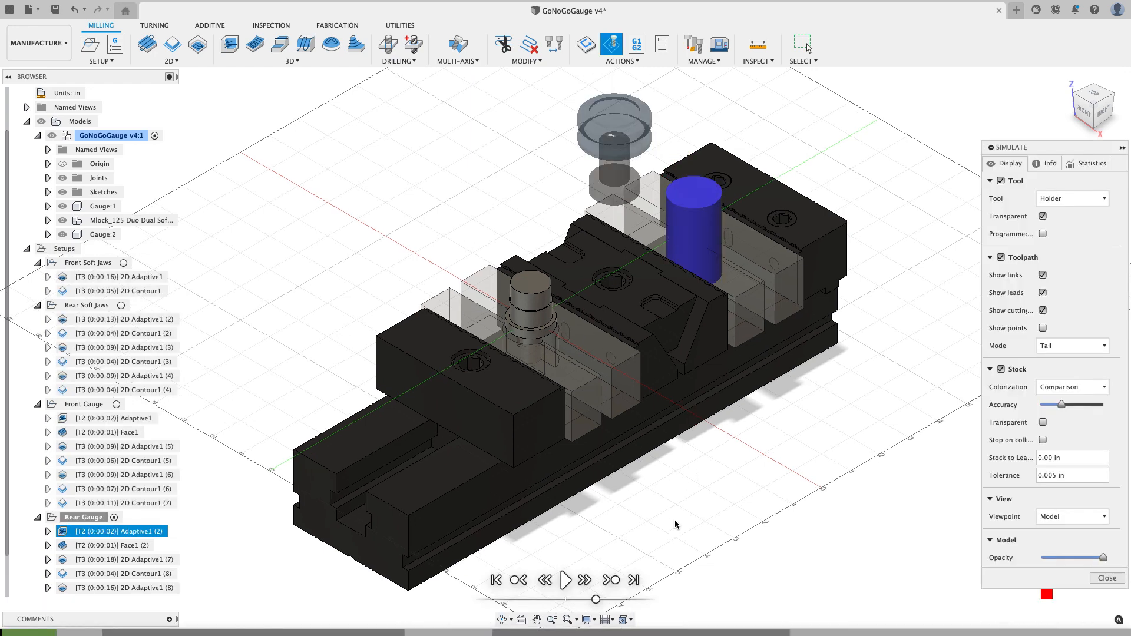
{"action": "left_click", "coordinate": [564, 581]}
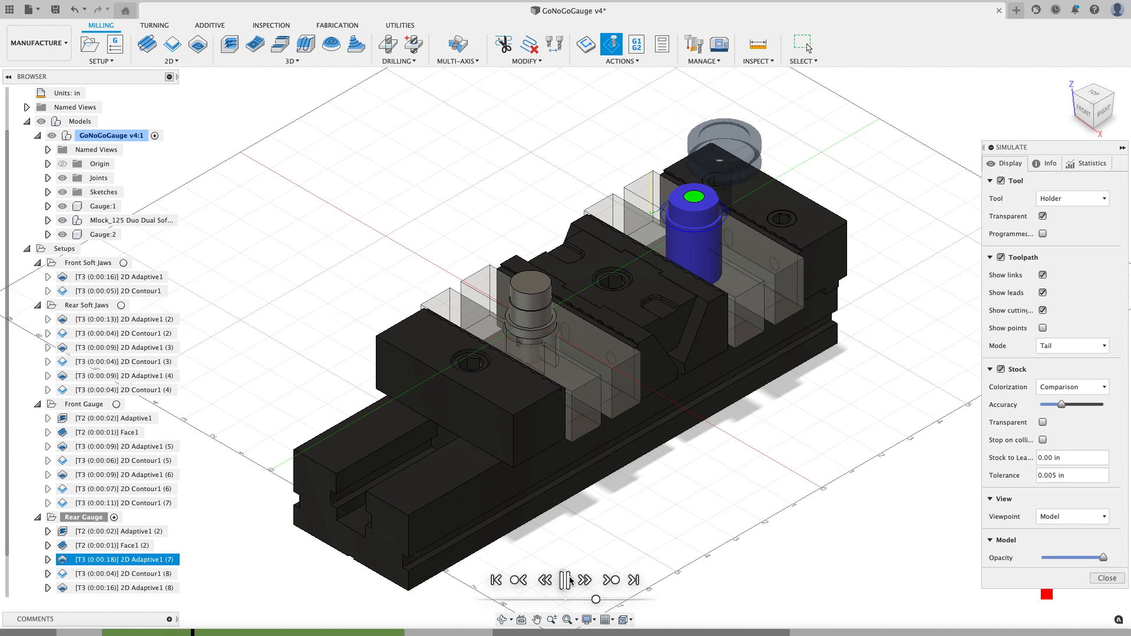
{"action": "scroll", "coordinate": [530, 436], "scroll_direction": "up", "scroll_amount": 2}
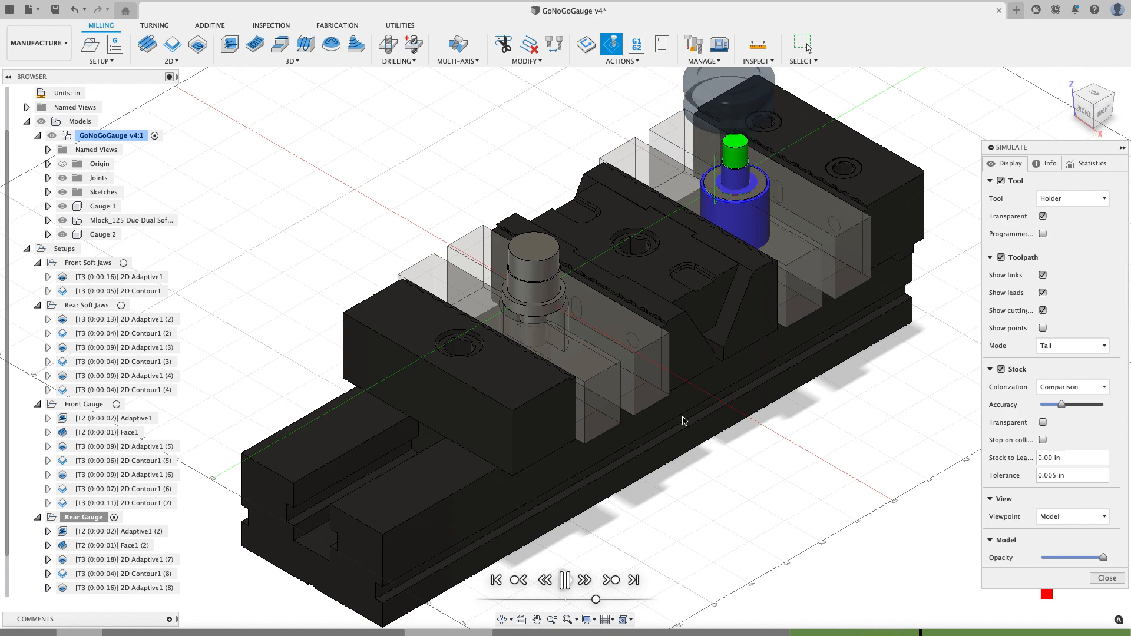
{"action": "scroll", "coordinate": [746, 169], "scroll_direction": "up", "scroll_amount": 5}
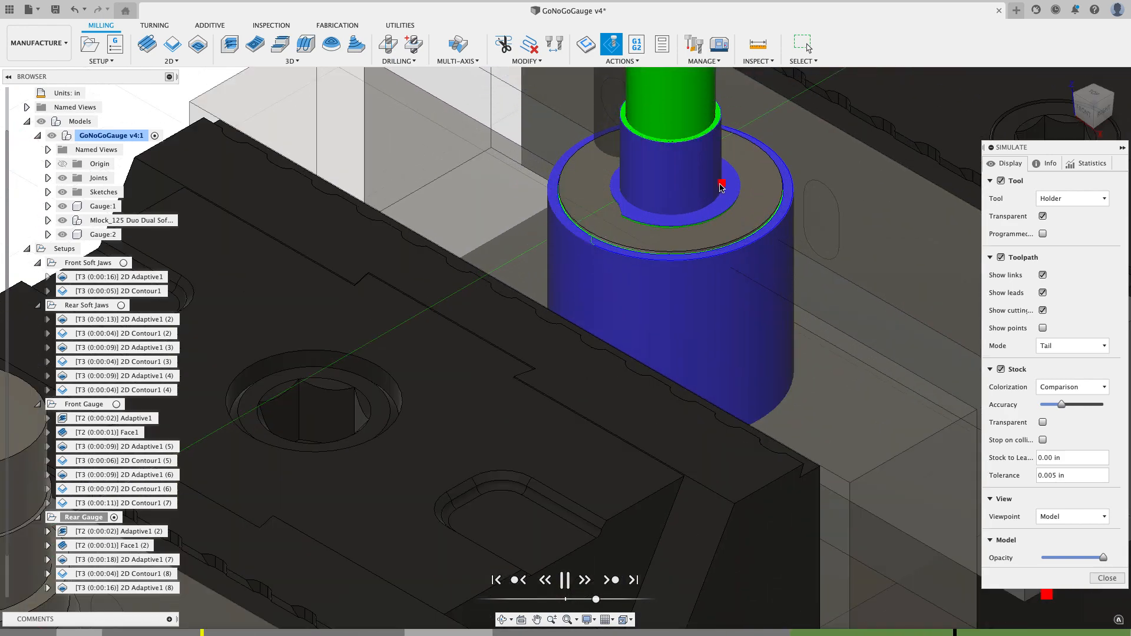
{"action": "scroll", "coordinate": [722, 189], "scroll_direction": "down", "scroll_amount": 6}
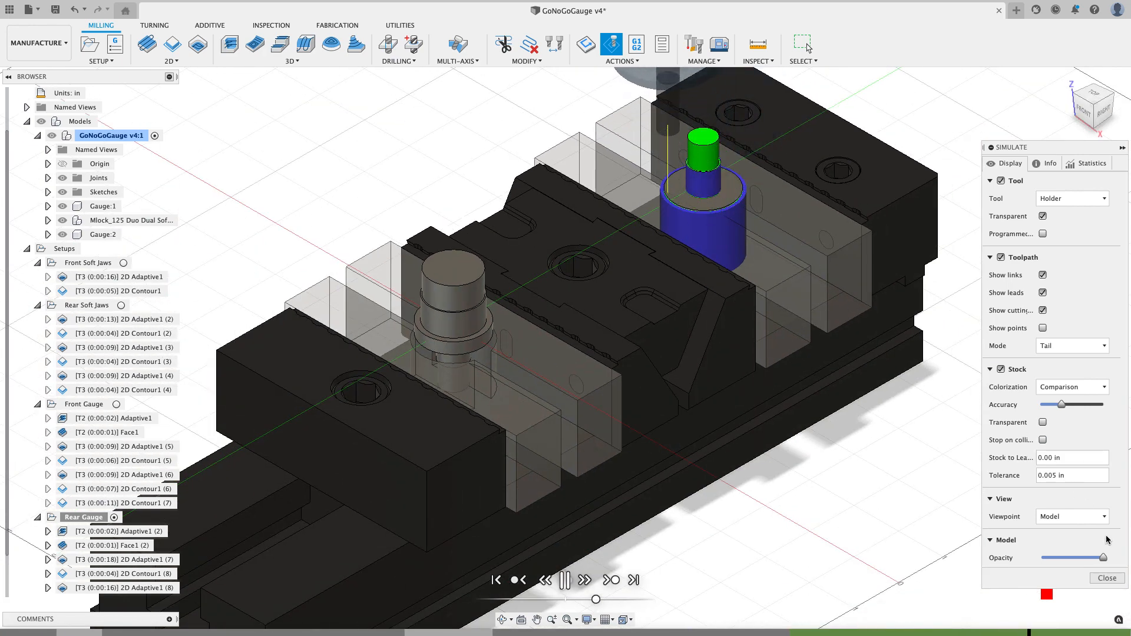
{"action": "left_click", "coordinate": [1110, 577]}
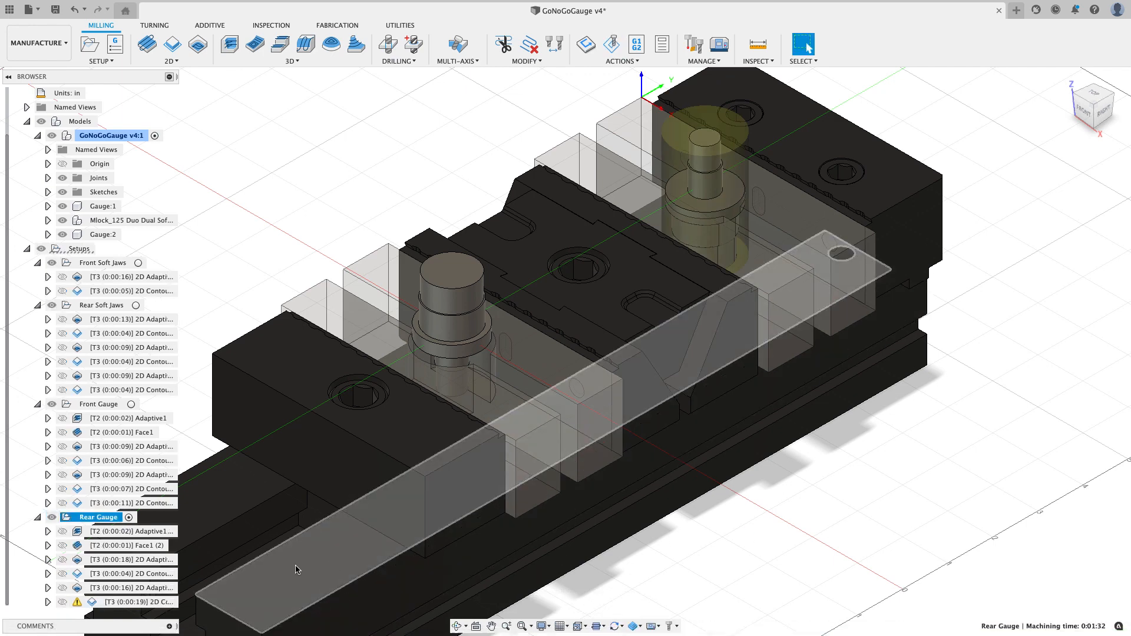
Step: Edit the last Rear Gauge 2D Contour operation, setting its bottom height offset to 0 from the selected contours
{"action": "right_click", "coordinate": [156, 602]}
{"action": "left_click", "coordinate": [201, 190]}
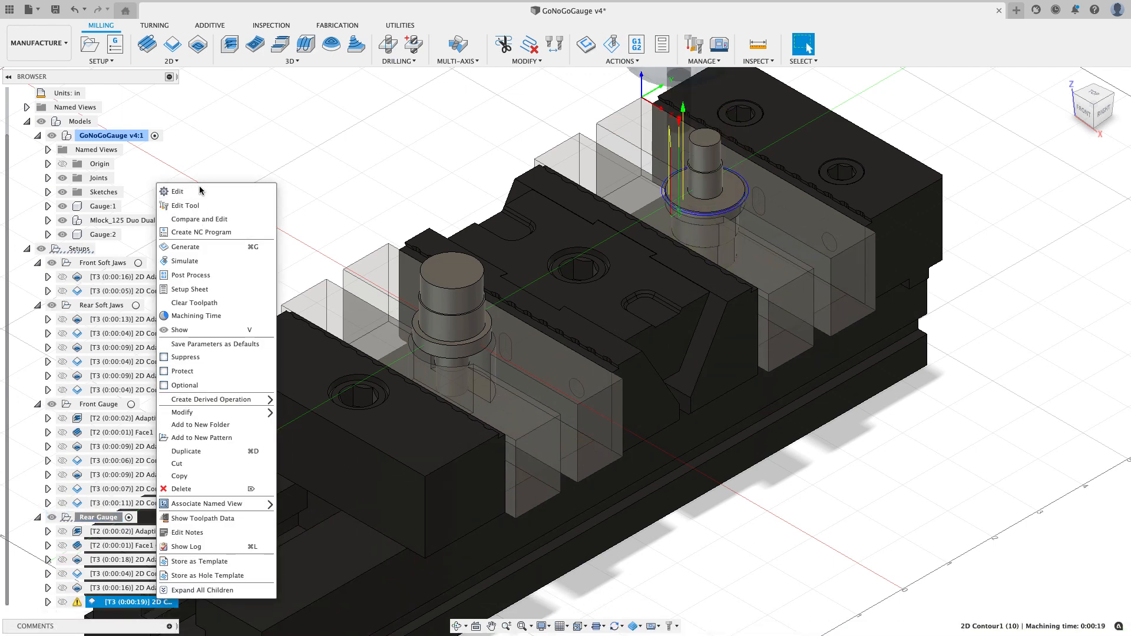
{"action": "left_click", "coordinate": [1108, 164]}
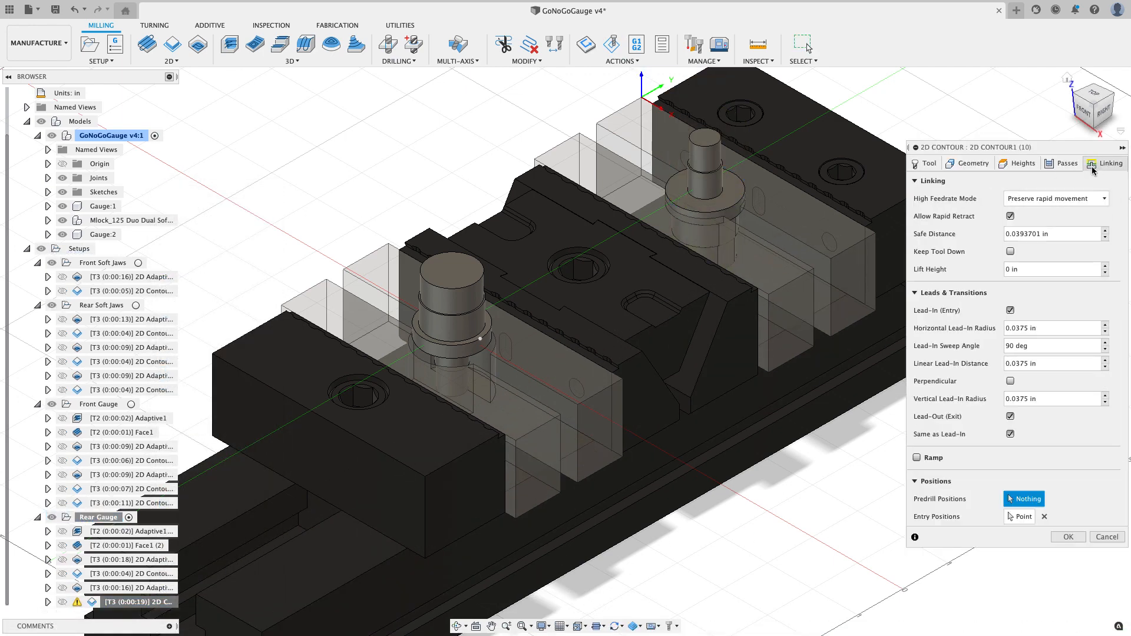
{"action": "left_click", "coordinate": [1019, 163]}
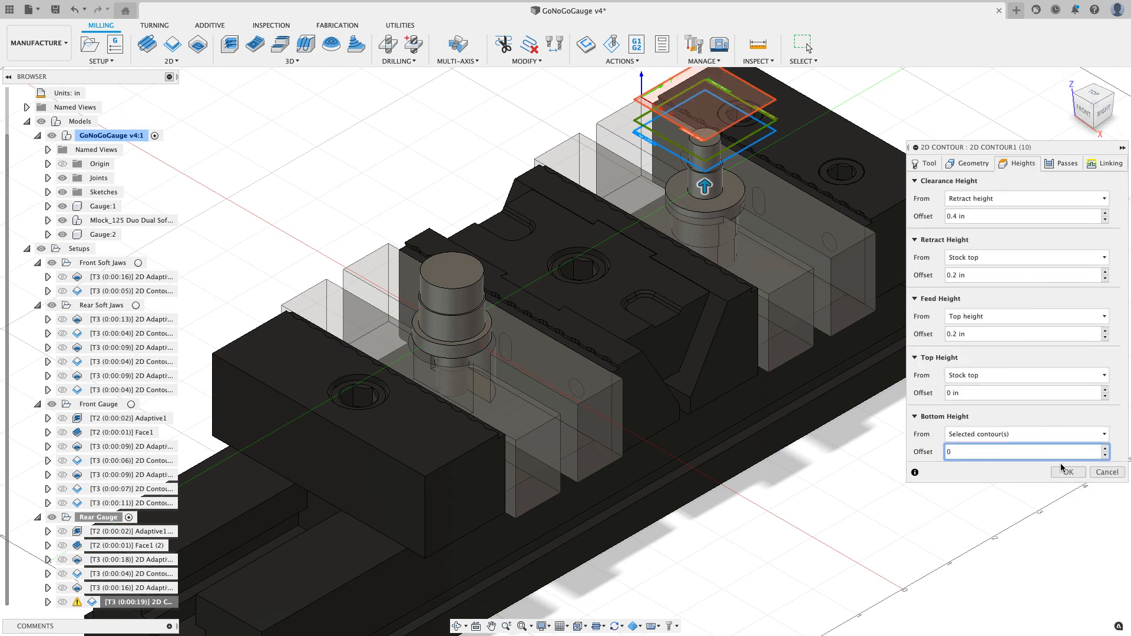
{"action": "key", "text": "Return"}
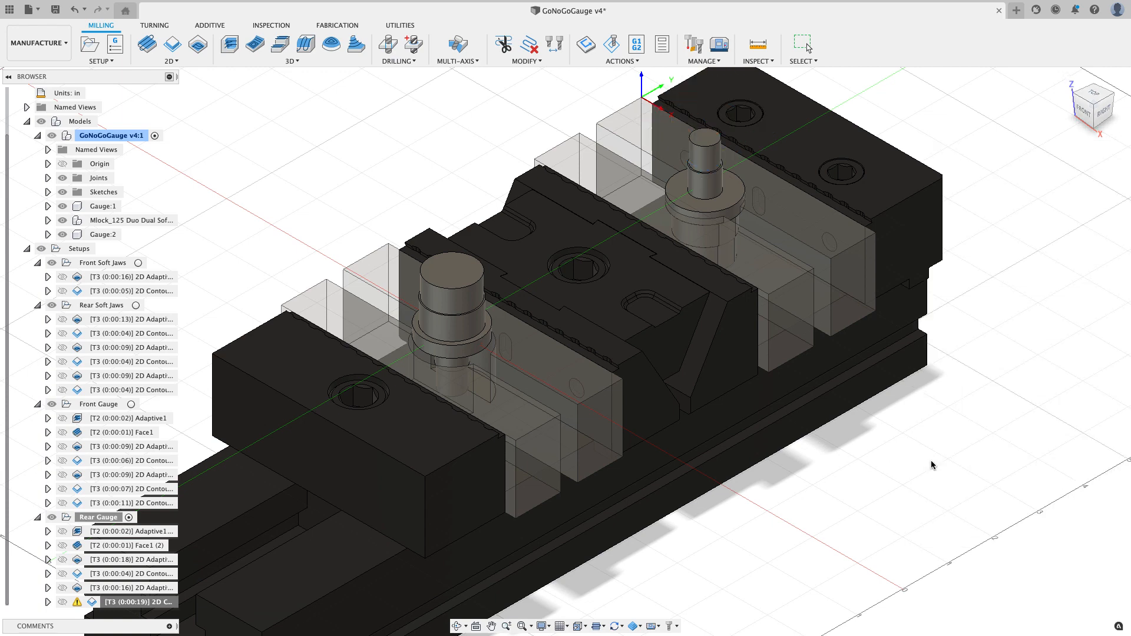
Step: Simulate the Rear Gauge setup with stock again and examine the flange face cut by the last 2D Contour
{"action": "scroll", "coordinate": [699, 438], "scroll_direction": "down", "scroll_amount": 5}
{"action": "left_click", "coordinate": [291, 370]}
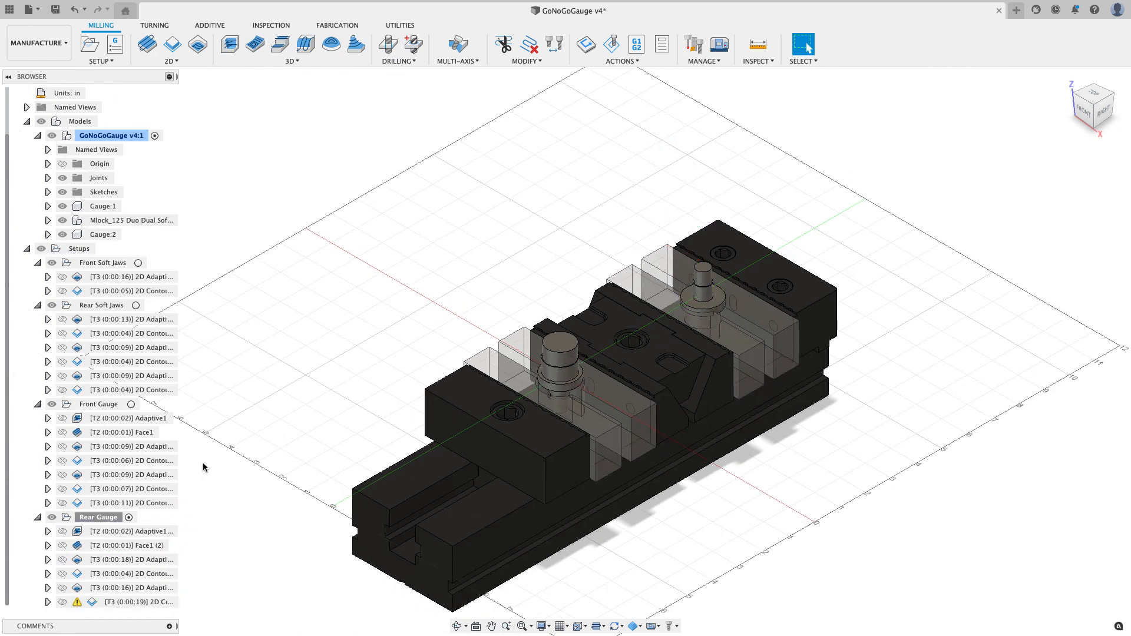
{"action": "left_click", "coordinate": [105, 518]}
{"action": "left_click", "coordinate": [612, 44]}
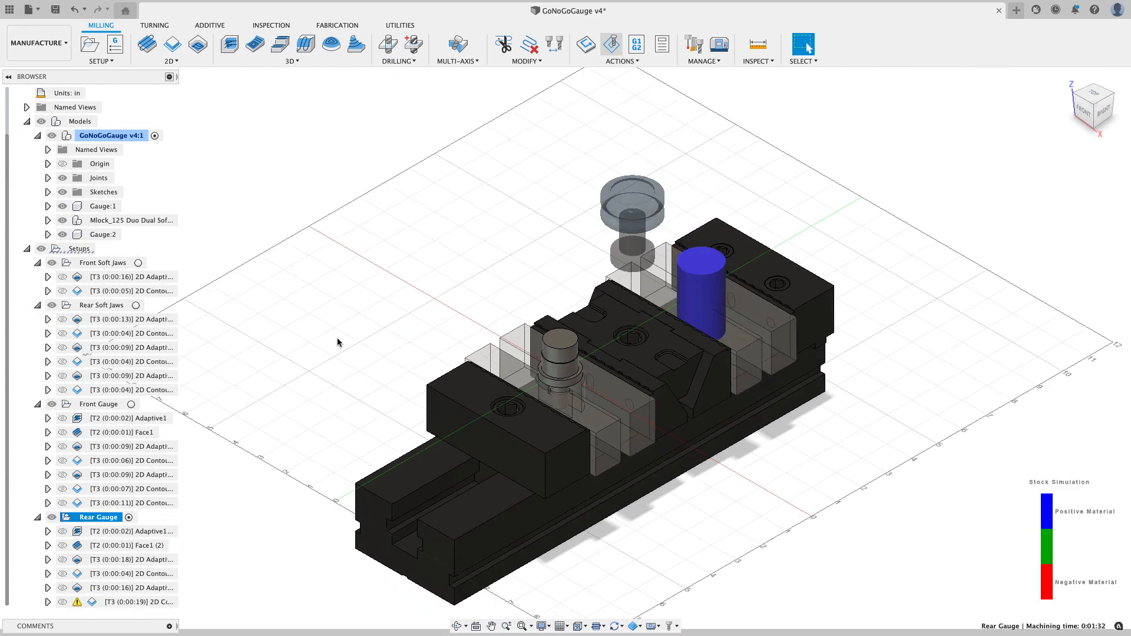
{"action": "scroll", "coordinate": [147, 589], "scroll_direction": "down", "scroll_amount": 1}
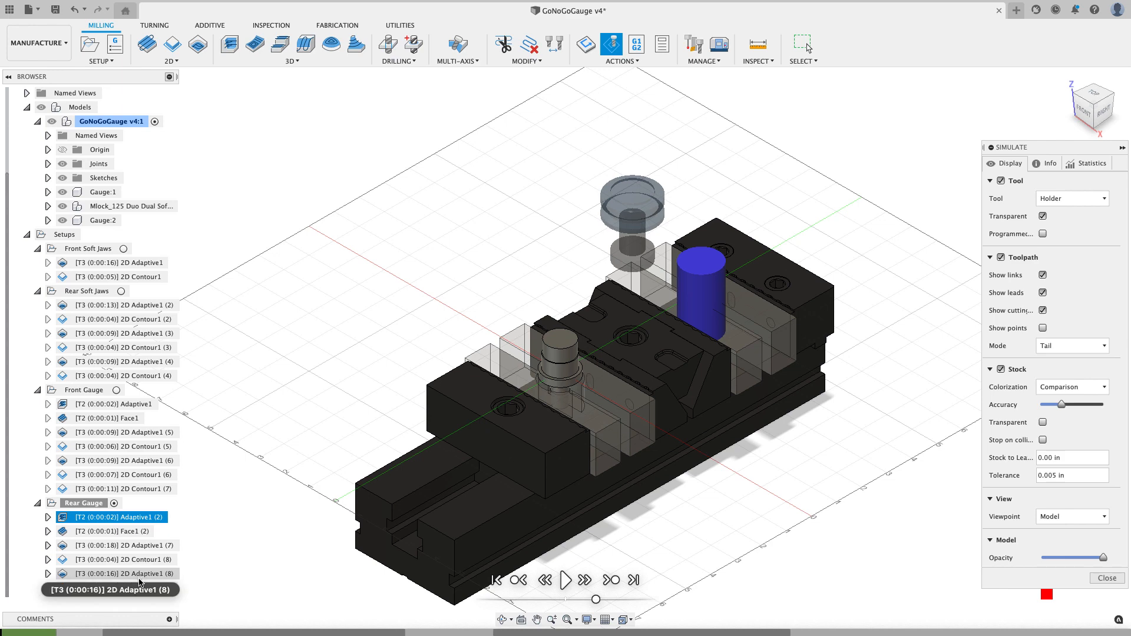
{"action": "left_click", "coordinate": [565, 581]}
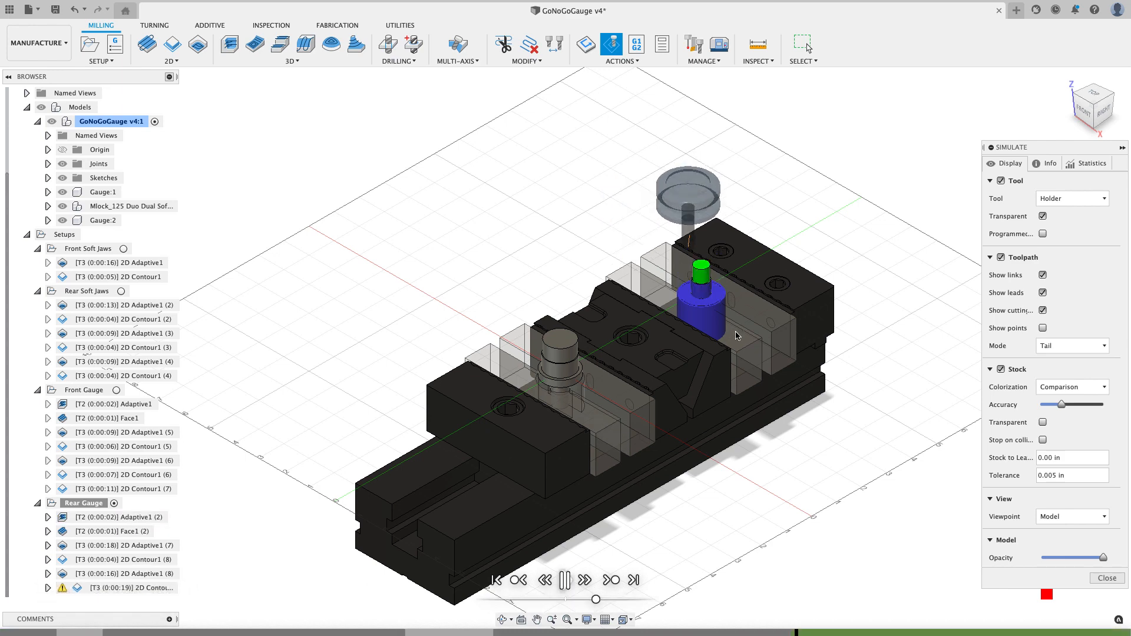
{"action": "scroll", "coordinate": [734, 367], "scroll_direction": "up", "scroll_amount": 2}
{"action": "scroll", "coordinate": [734, 367], "scroll_direction": "up", "scroll_amount": 2}
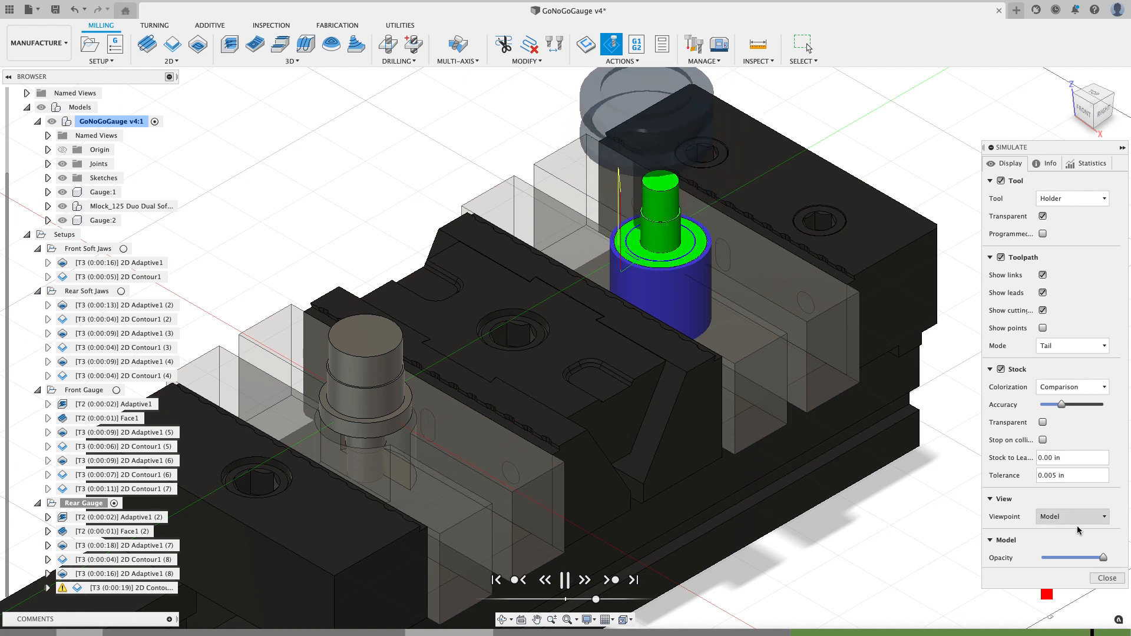
{"action": "left_click", "coordinate": [1108, 579]}
Step: Edit the last Rear Gauge 2D Contour operation so its roughing takes fewer passes across the flange
{"action": "left_click", "coordinate": [177, 603]}
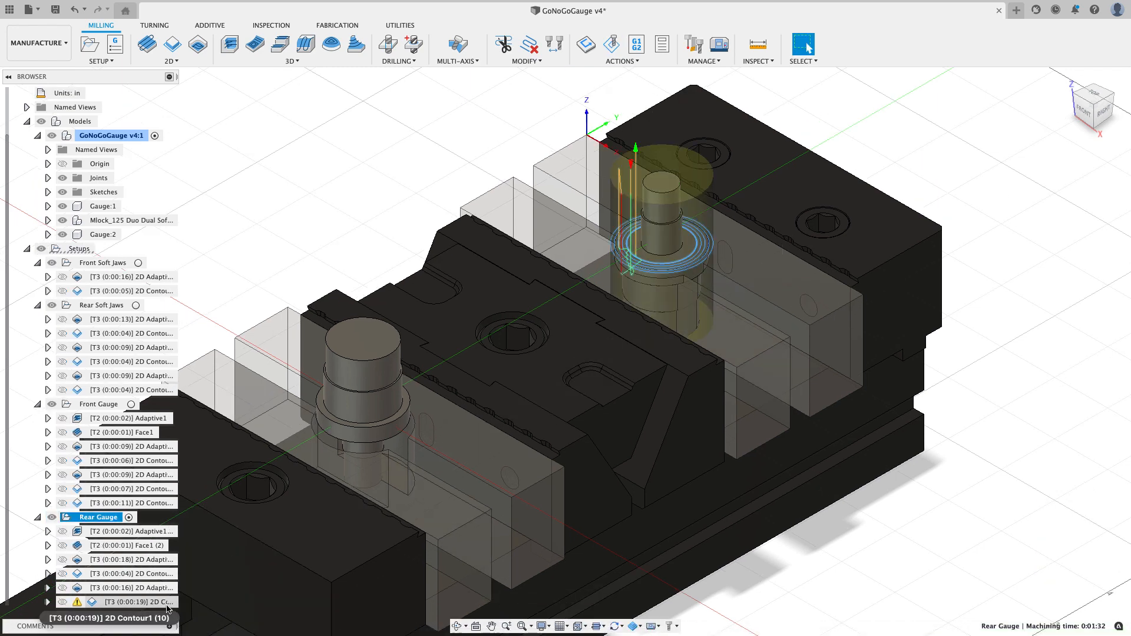
{"action": "right_click", "coordinate": [169, 603]}
{"action": "left_click", "coordinate": [190, 196]}
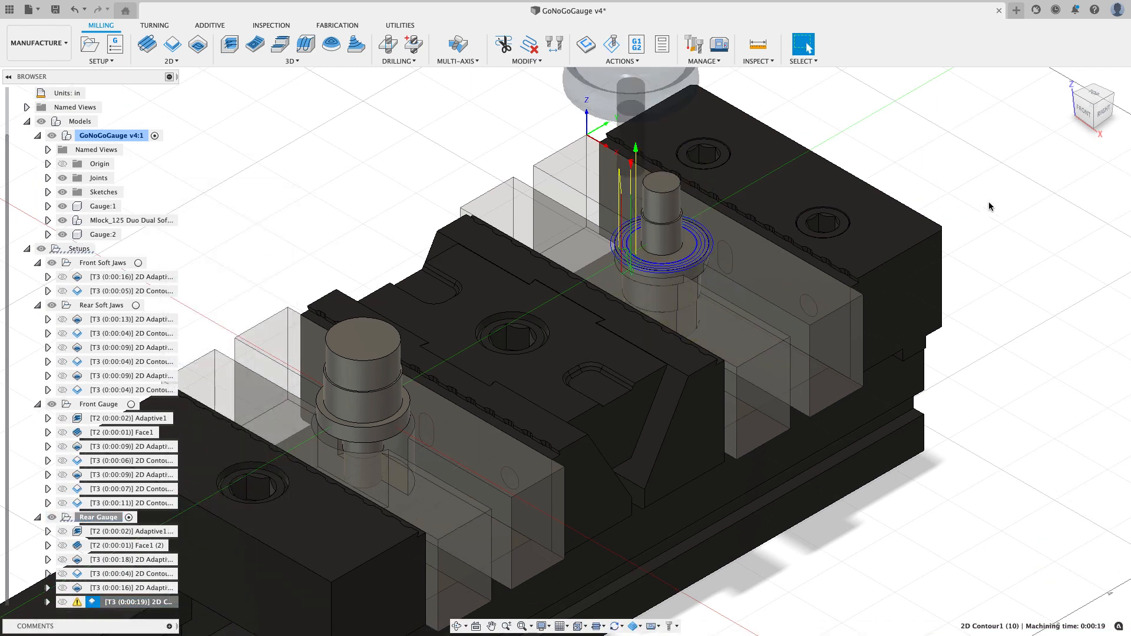
{"action": "left_click", "coordinate": [1064, 163]}
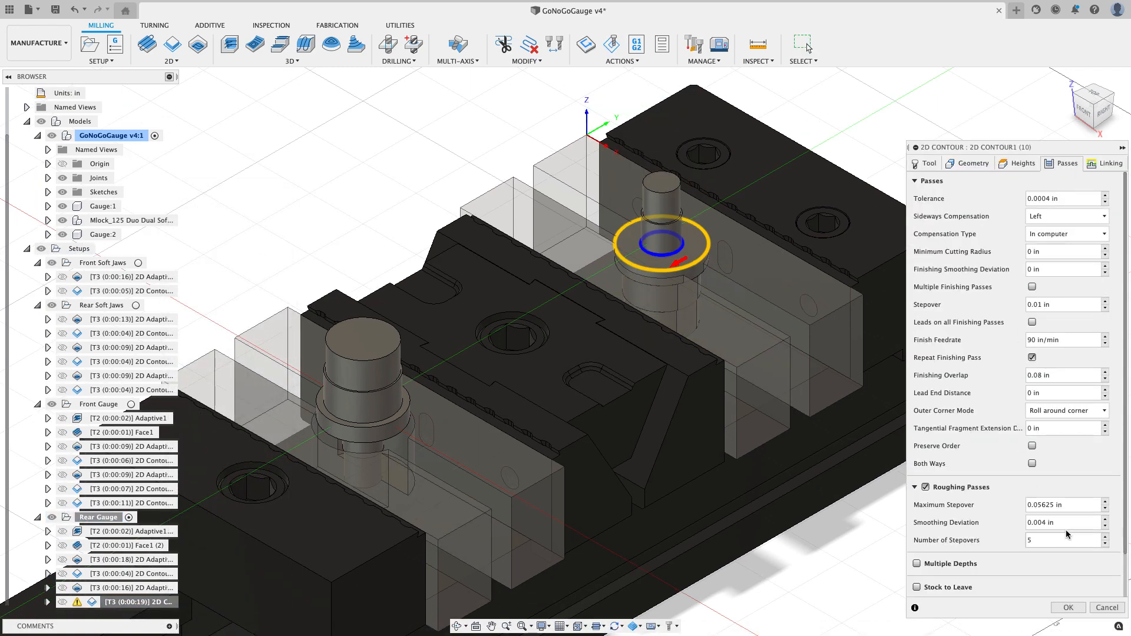
{"action": "left_click", "coordinate": [1032, 504]}
{"action": "left_click", "coordinate": [1070, 607]}
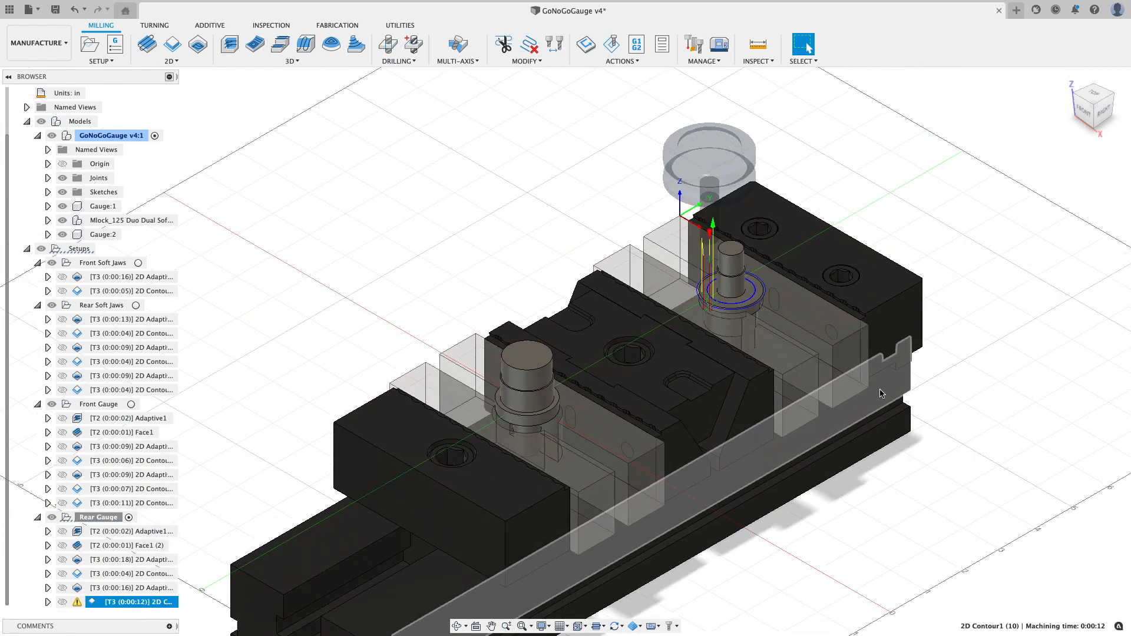
Step: Rerun the Rear Gauge stock simulation with the reduced roughing passes and check the material around the pin and flange
{"action": "key", "text": "Escape"}
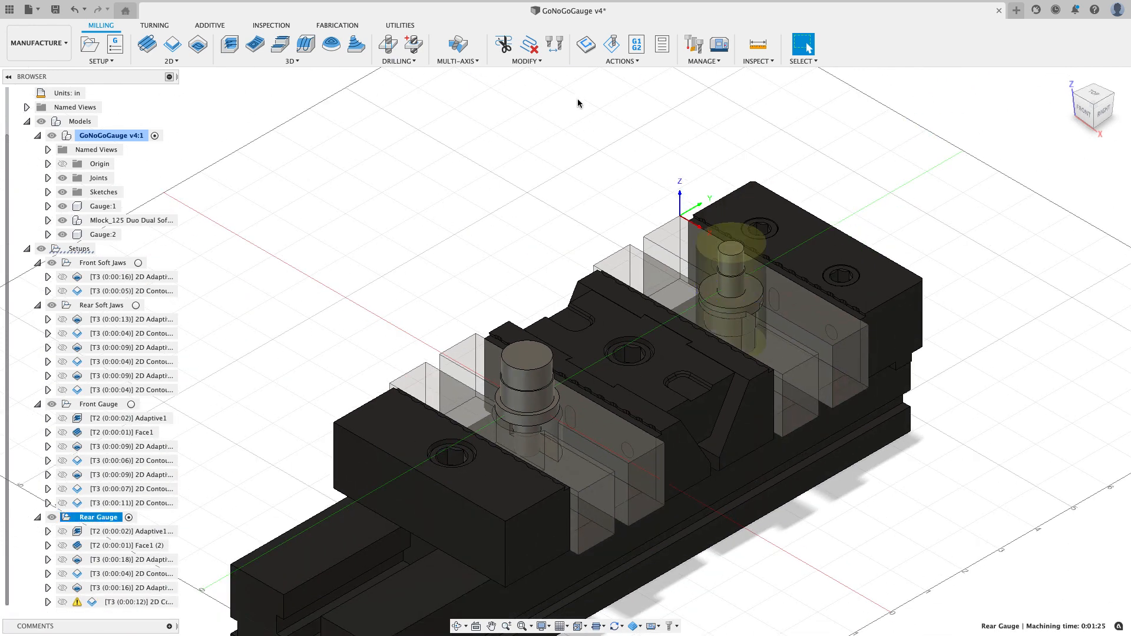
{"action": "left_click", "coordinate": [613, 48]}
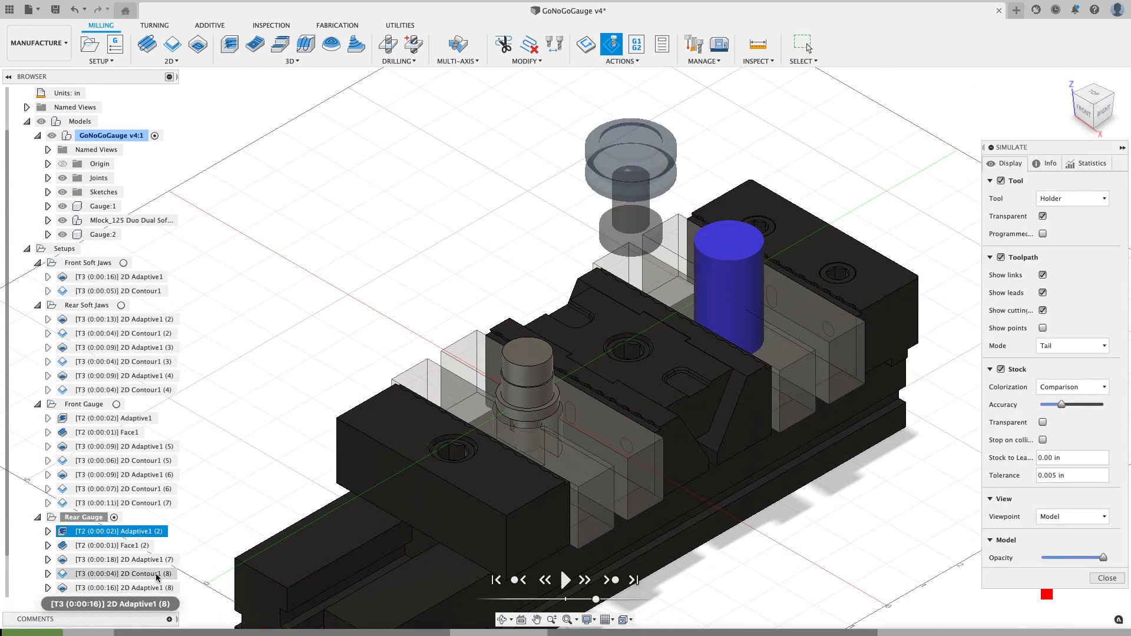
{"action": "scroll", "coordinate": [160, 592], "scroll_direction": "down", "scroll_amount": 1}
{"action": "left_click", "coordinate": [565, 580]}
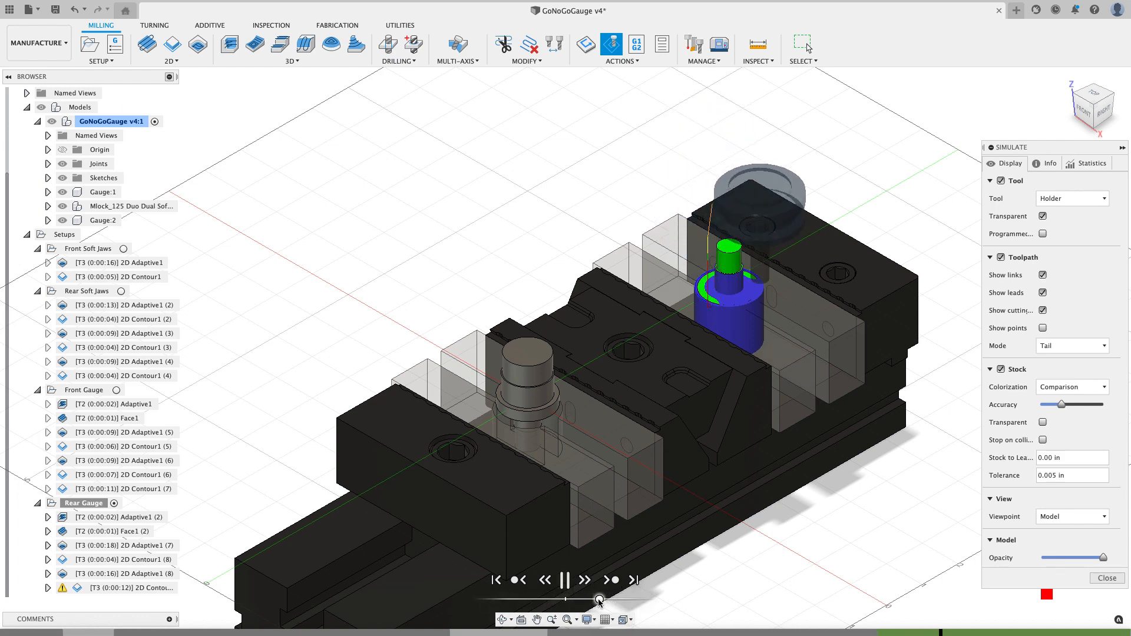
{"action": "scroll", "coordinate": [825, 374], "scroll_direction": "up", "scroll_amount": 3}
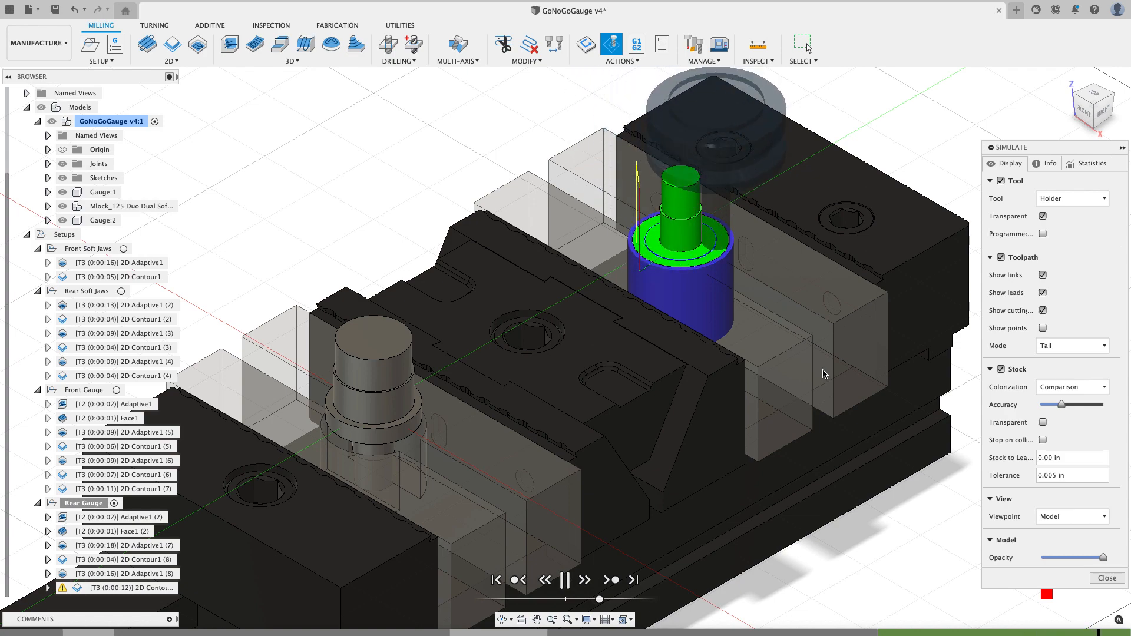
{"action": "scroll", "coordinate": [730, 348], "scroll_direction": "down", "scroll_amount": 4}
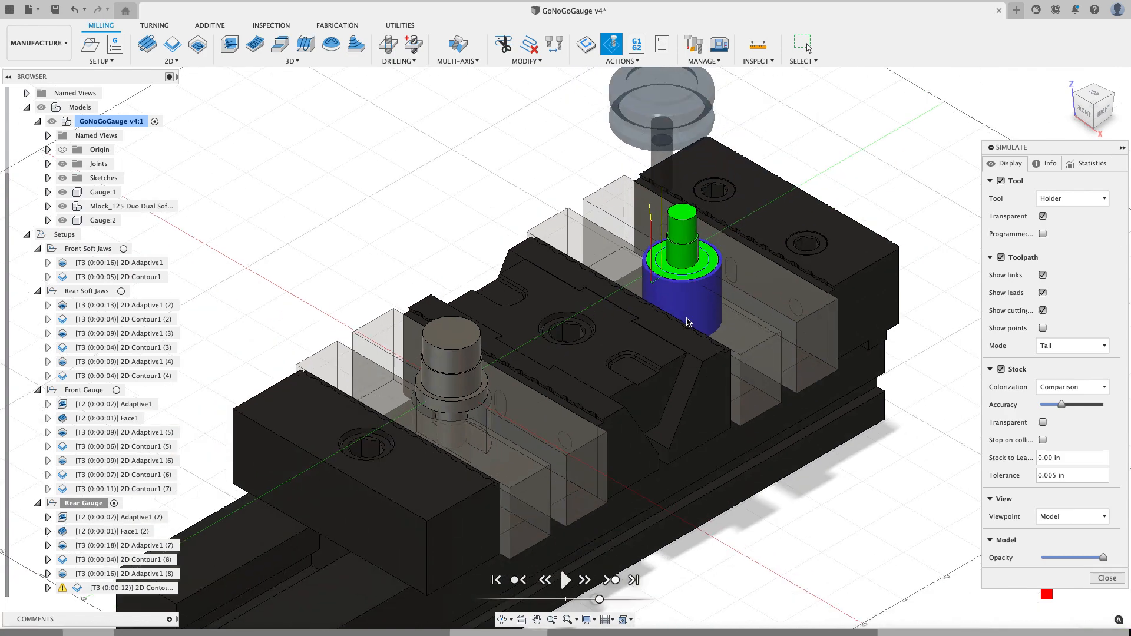
{"action": "scroll", "coordinate": [710, 282], "scroll_direction": "up", "scroll_amount": 5}
{"action": "scroll", "coordinate": [710, 283], "scroll_direction": "down", "scroll_amount": 5}
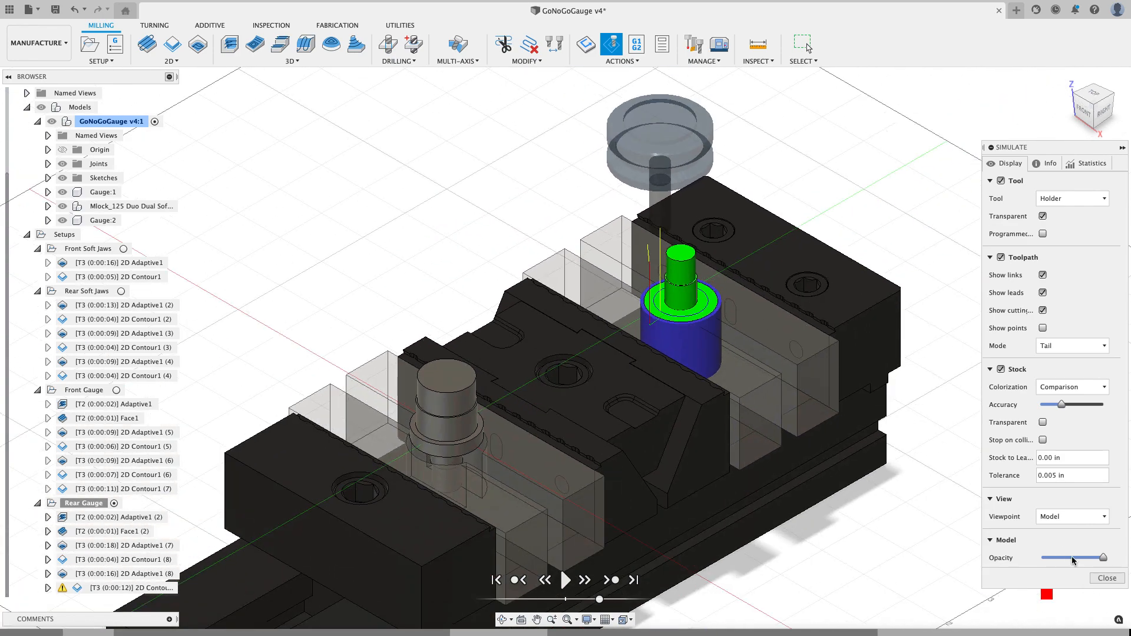
{"action": "left_click", "coordinate": [1107, 578]}
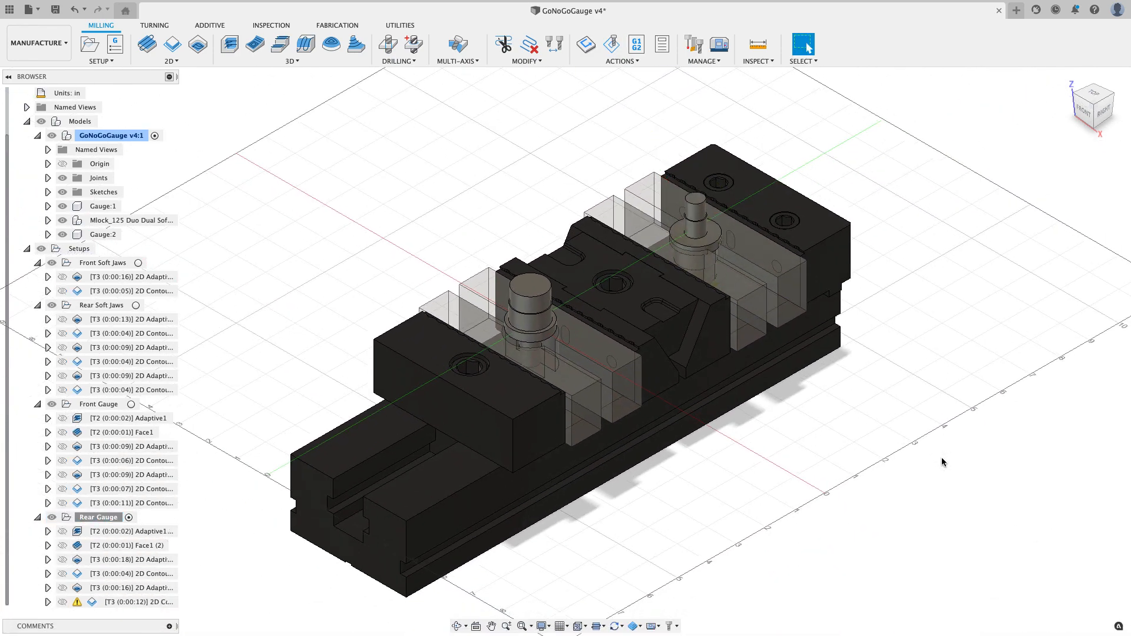